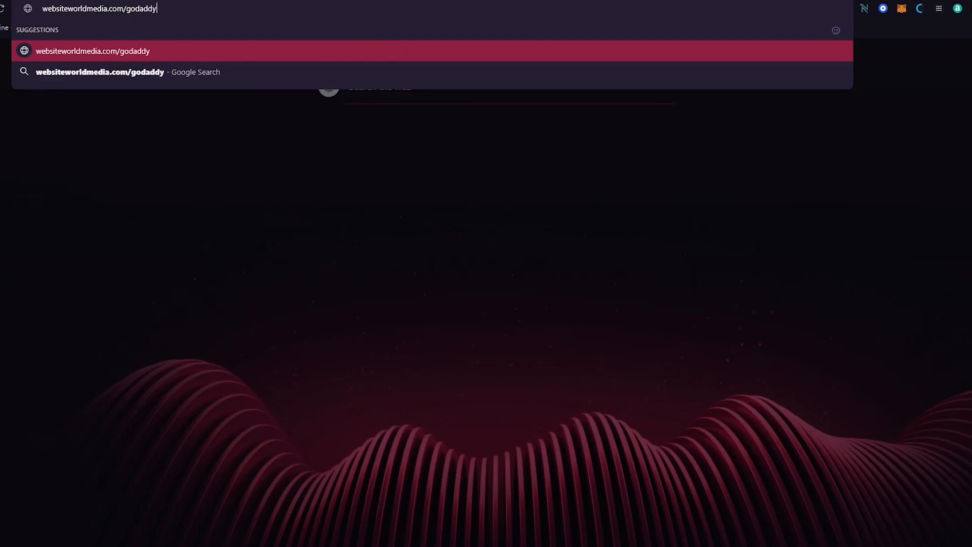
# Step: Clear the address and load websiteworldmedia.com/godaddy
pyautogui.press('BackSpace')
pyautogui.press('BackSpace')
pyautogui.press('BackSpace')
pyautogui.press('BackSpace')
pyautogui.press('BackSpace')
pyautogui.press('BackSpace')
pyautogui.press('BackSpace')
pyautogui.press('BackSpace')
pyautogui.press('BackSpace')
pyautogui.press('BackSpace')
pyautogui.press('BackSpace')
pyautogui.press('BackSpace')
pyautogui.press('BackSpace')
pyautogui.press('BackSpace')
pyautogui.press('BackSpace')
pyautogui.press('BackSpace')
pyautogui.press('BackSpace')
pyautogui.press('BackSpace')
pyautogui.press('BackSpace')
pyautogui.press('BackSpace')
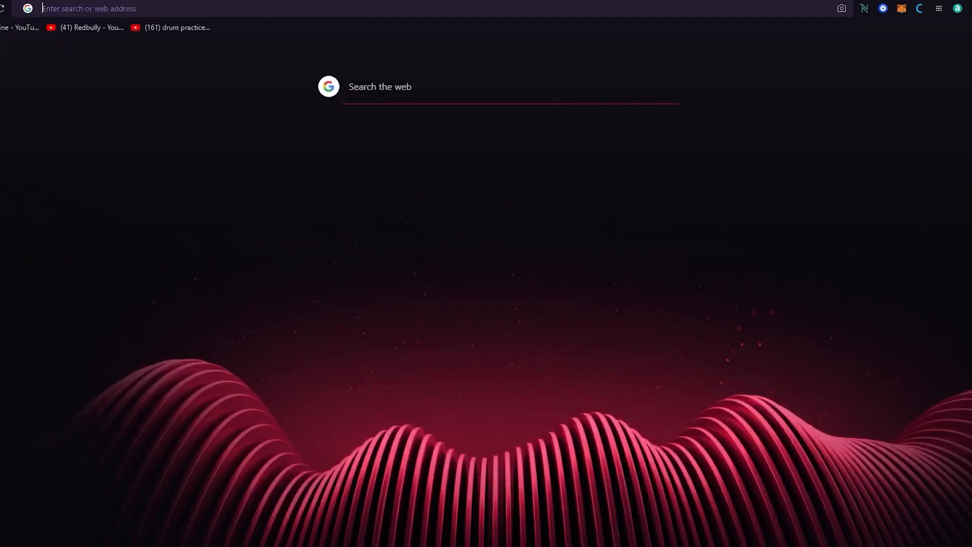
pyautogui.write('websitew')
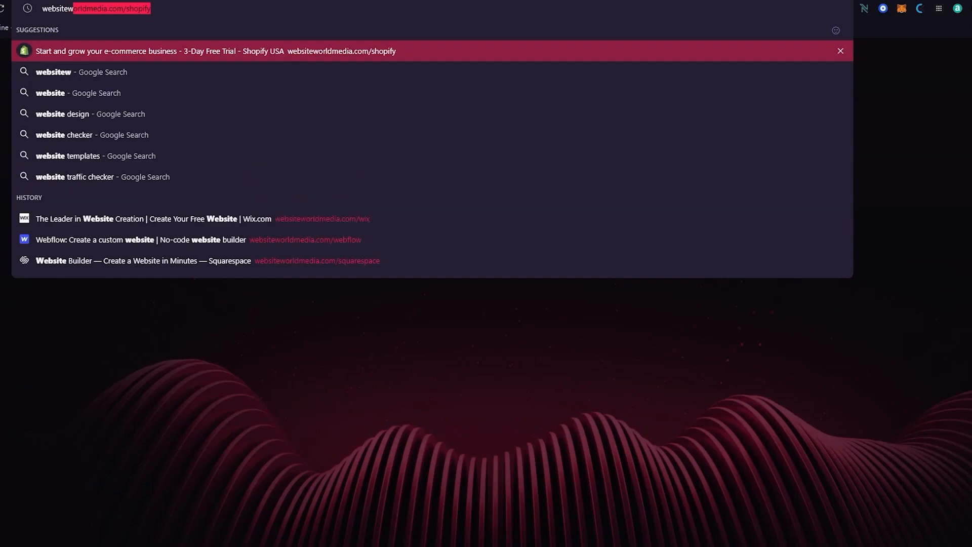
pyautogui.write('orldmedia')
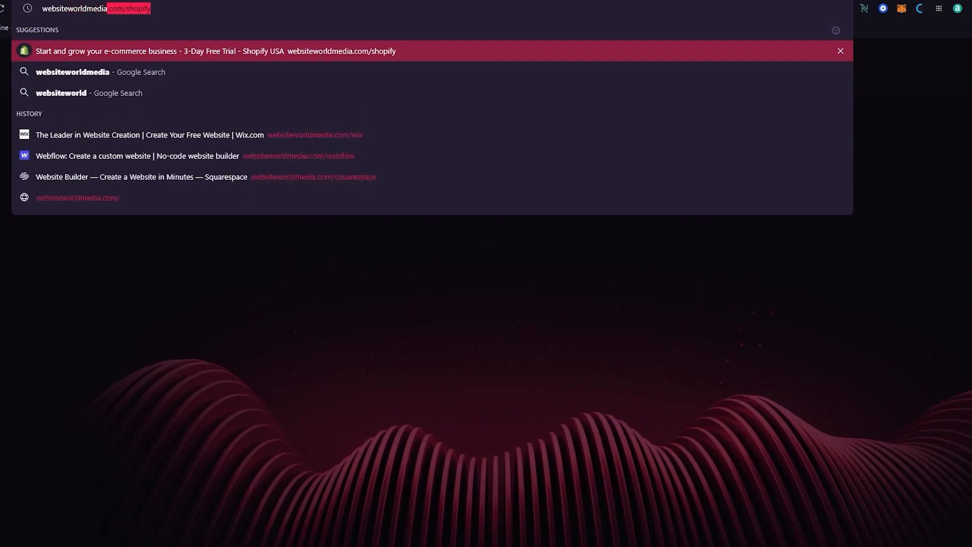
pyautogui.write('.com/godaddy')
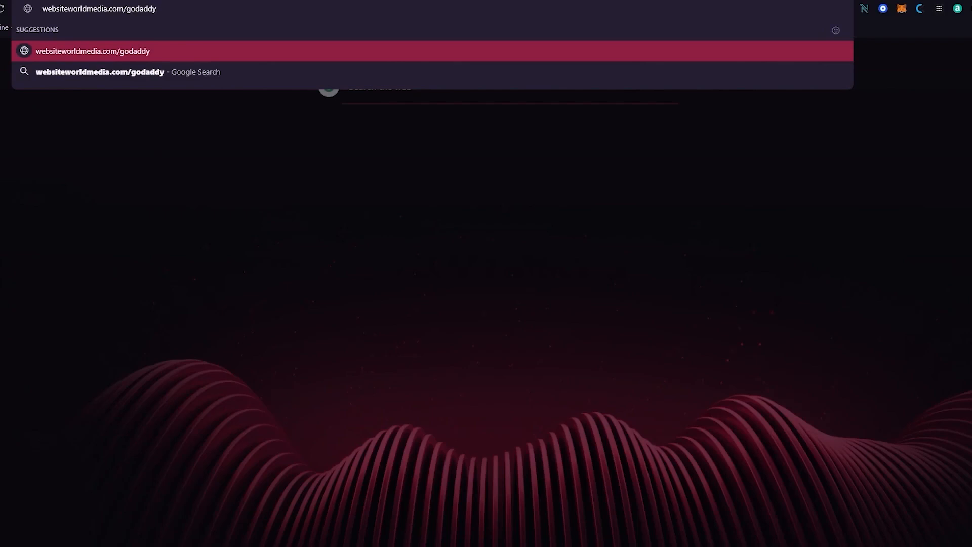
pyautogui.press('Return')
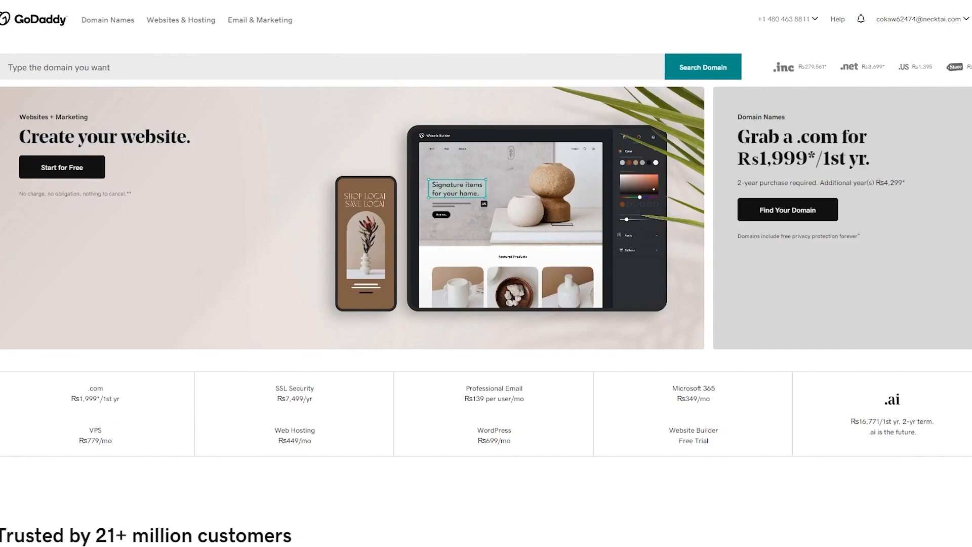
# Step: Open the GoDaddy account creation page for new customers
pyautogui.click(940, 20)
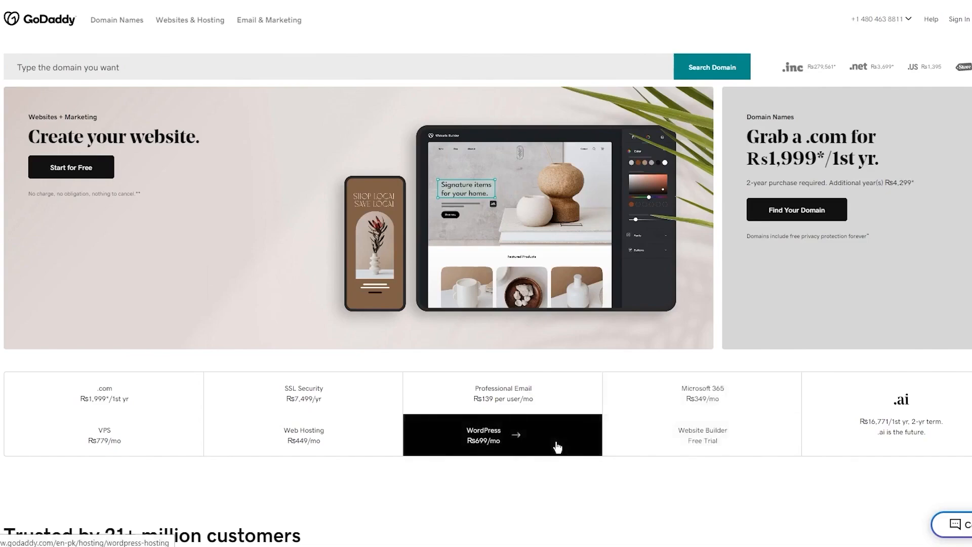
pyautogui.scroll(-8, 557, 448)
pyautogui.scroll(8, 556, 448)
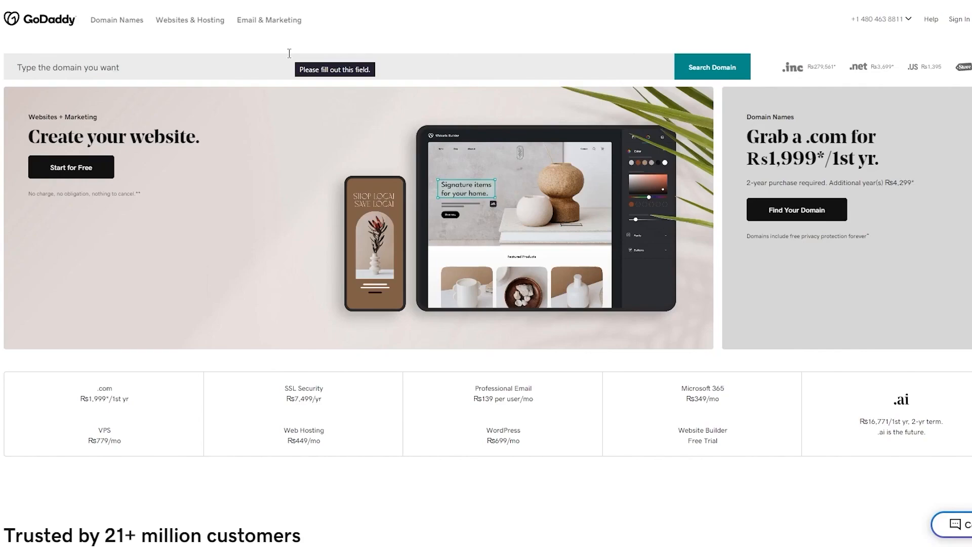
pyautogui.click(958, 19)
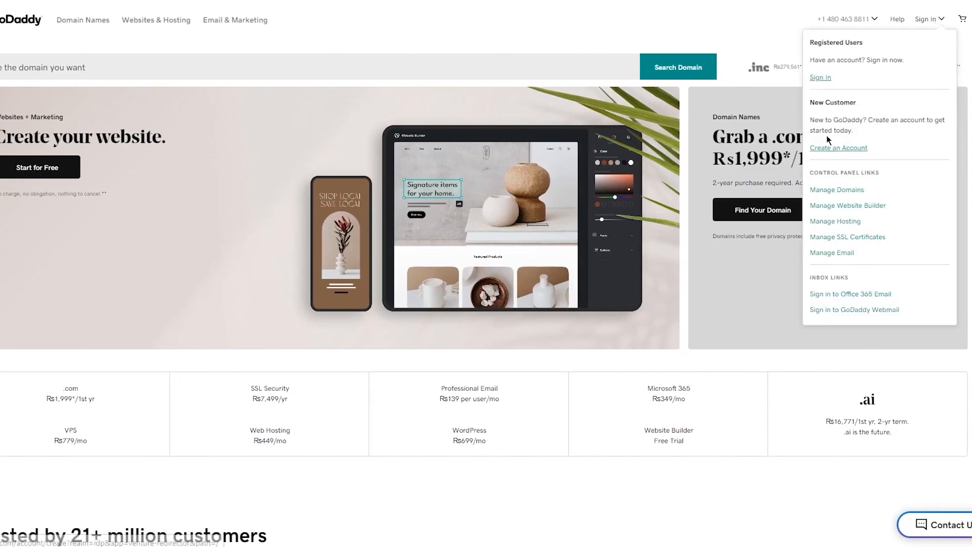
pyautogui.moveTo(819, 102); pyautogui.dragTo(893, 120)
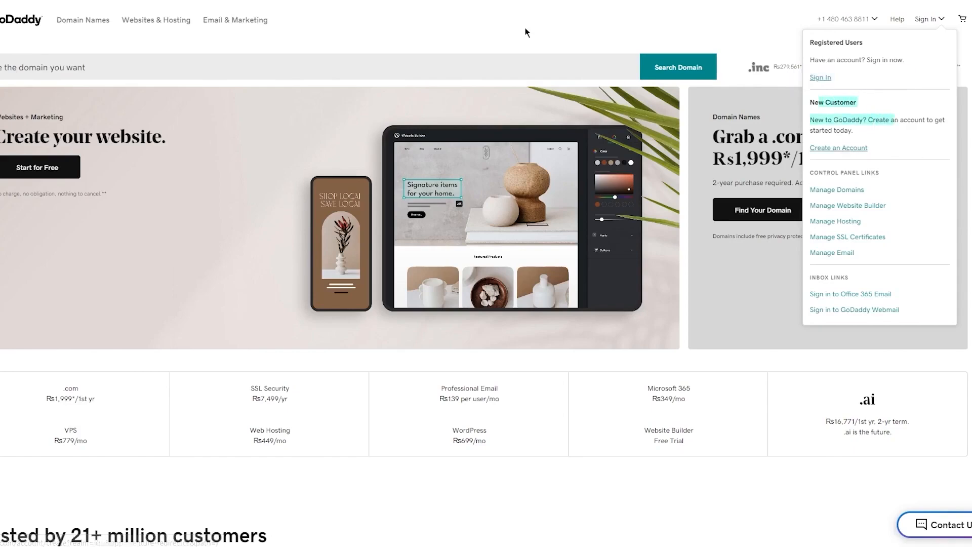
pyautogui.click(838, 147)
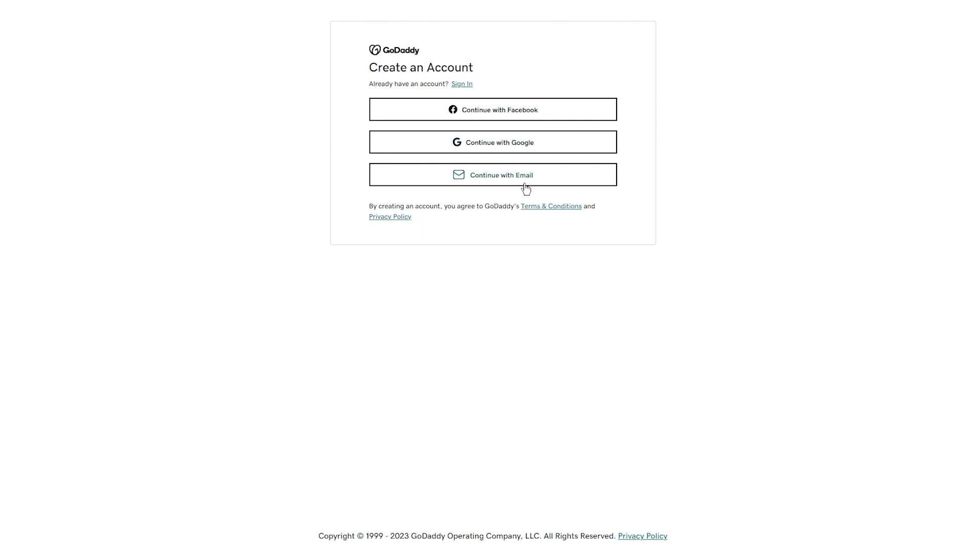
# Step: Open the temporary mail site in a new tab and choose to continue the GoDaddy sign-up with e-mail
pyautogui.hotkey('ctrl', 't')
pyautogui.write('t')
pyautogui.press('Return')
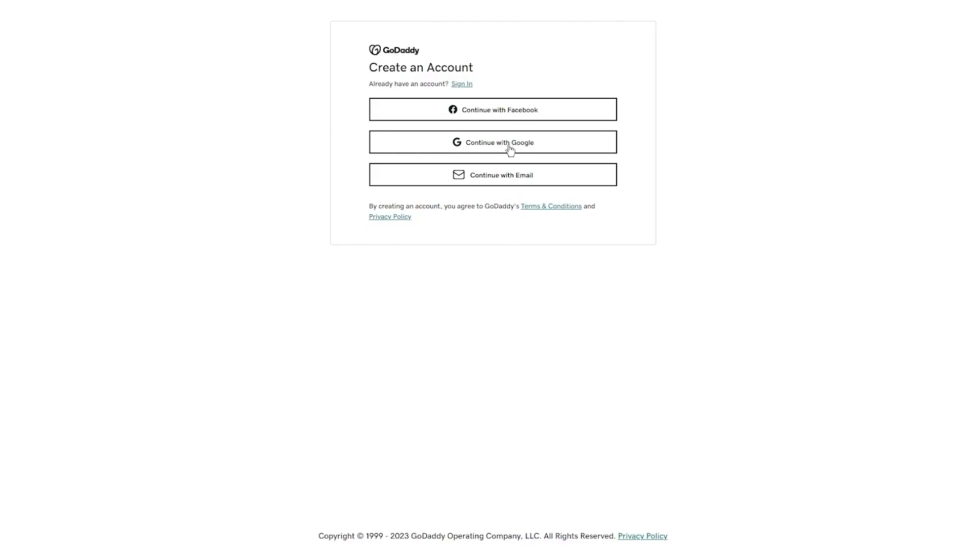
pyautogui.click(495, 174)
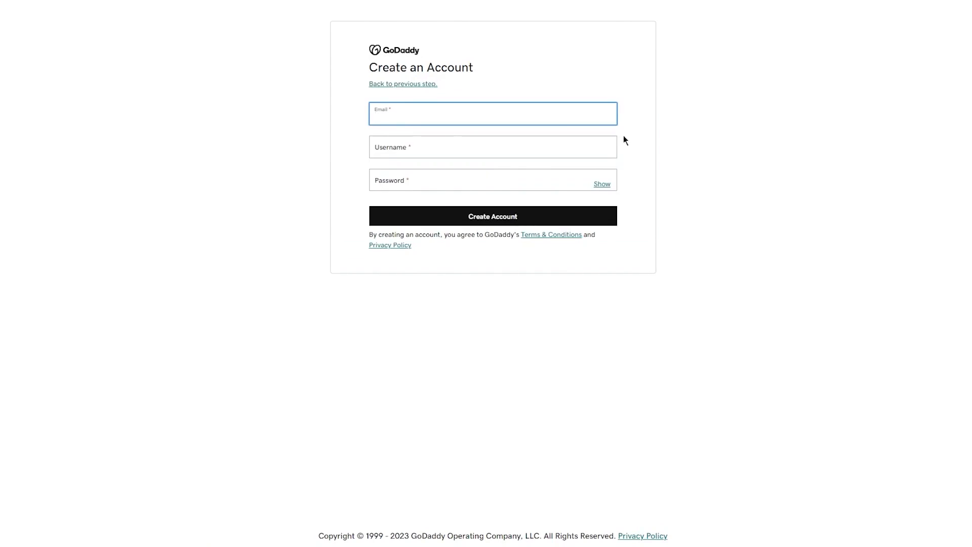
# Step: Copy the temporary e-mail address from Temp Mail and use it for the new account's e-mail and username
pyautogui.click(366, 1)
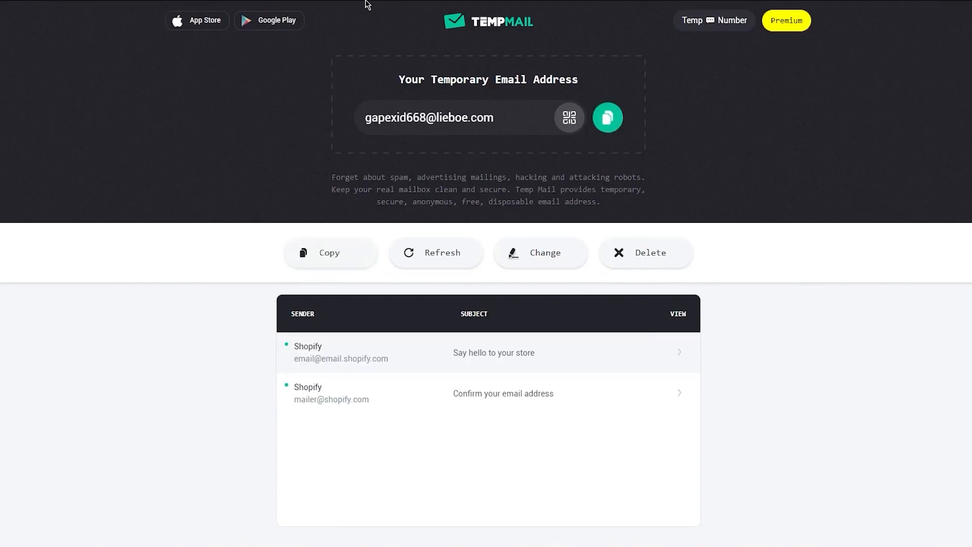
pyautogui.click(607, 118)
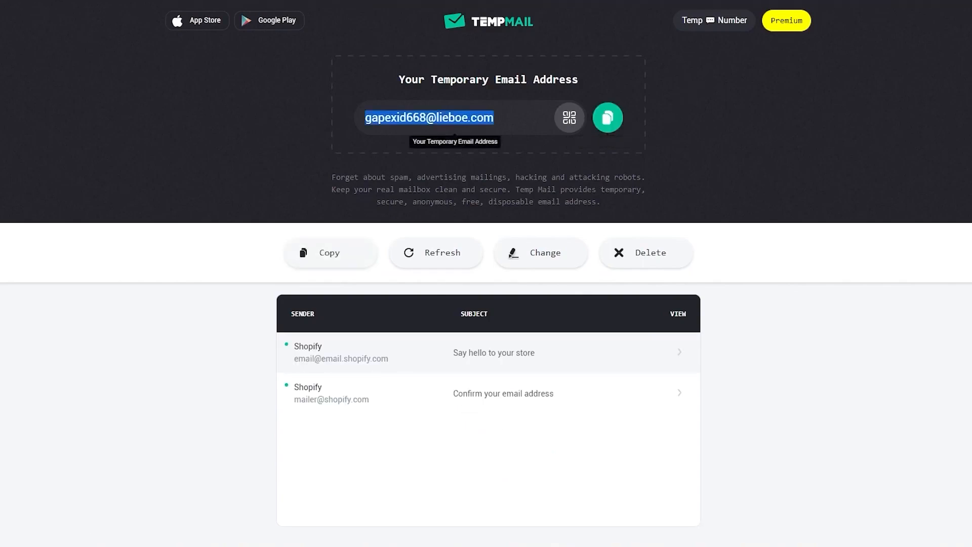
pyautogui.hotkey('ctrl', 'Tab')
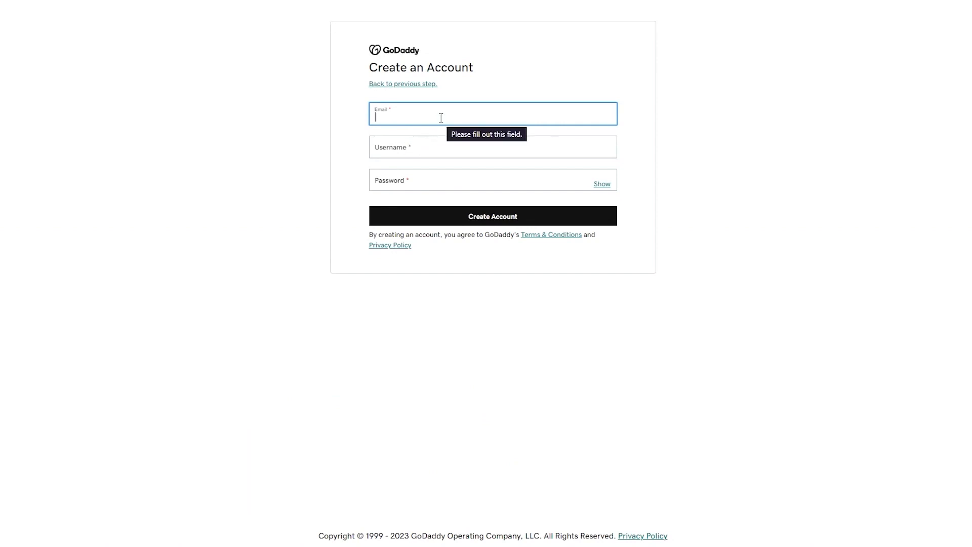
pyautogui.hotkey('ctrl', 'v')
pyautogui.click(455, 143)
# Step: Enter the account password and create the GoDaddy account
pyautogui.click(477, 183)
pyautogui.write('a')
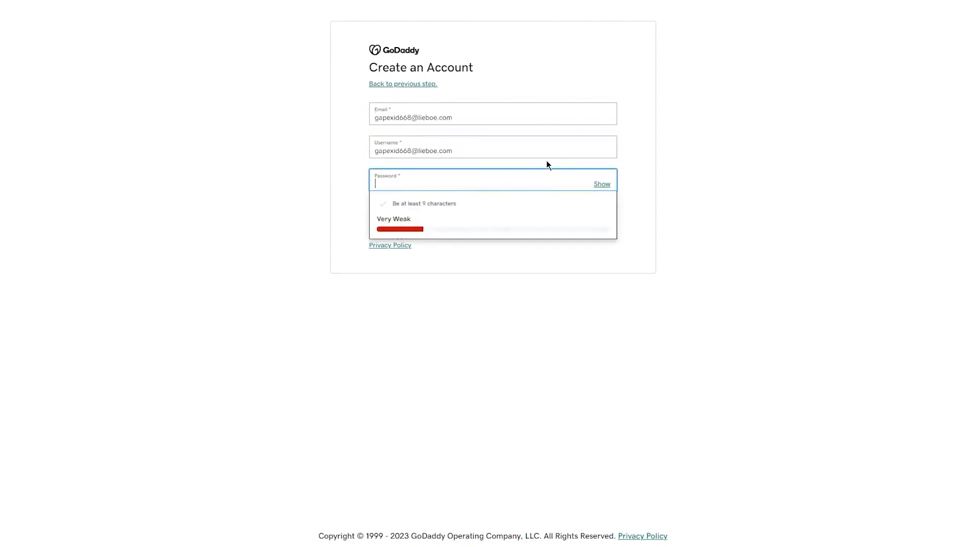
pyautogui.write('•••••••')
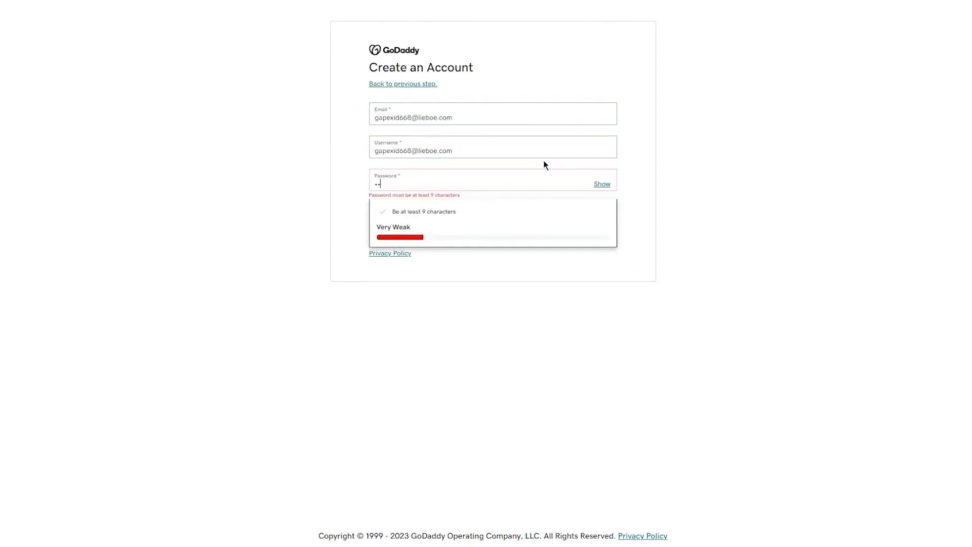
pyautogui.write('•')
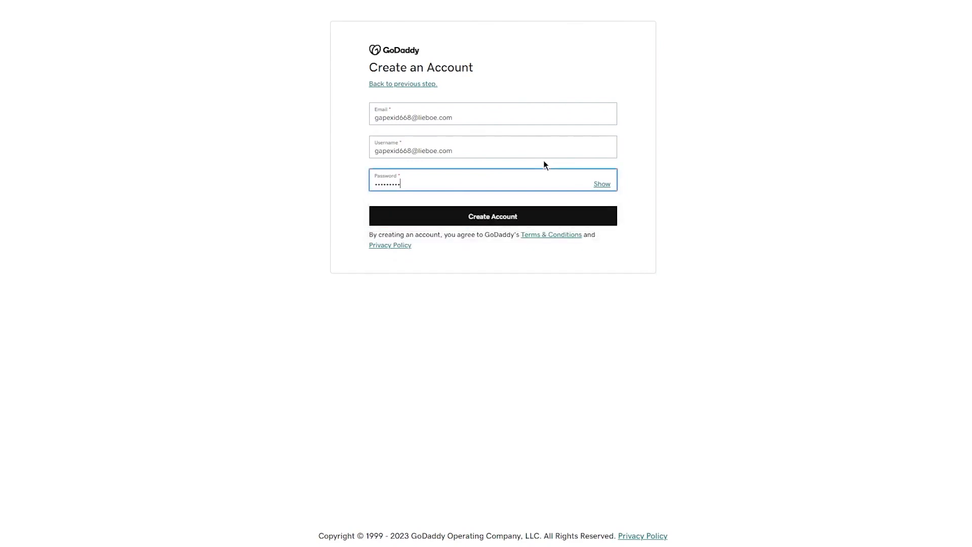
pyautogui.click(546, 217)
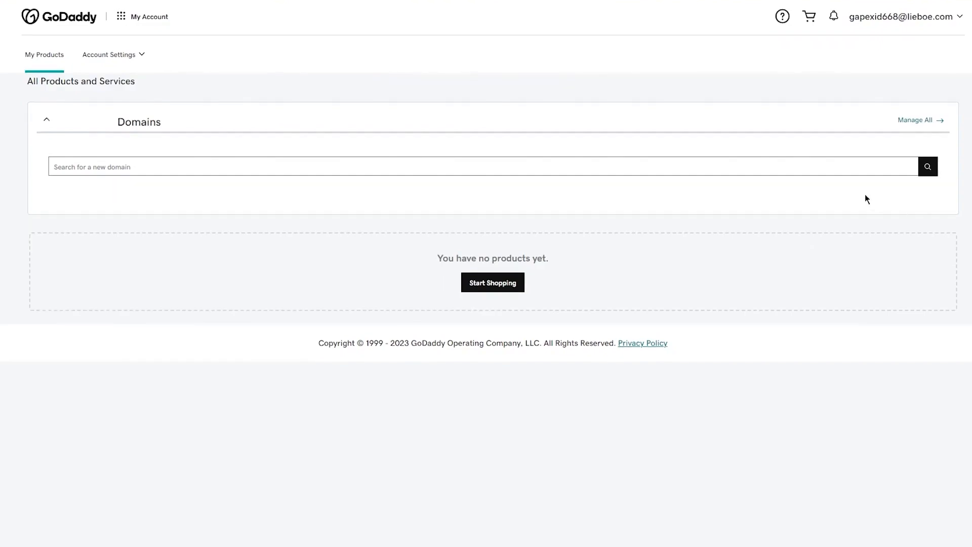
# Step: Look over the account options and start shopping for products from the empty products page
pyautogui.click(125, 58)
pyautogui.click(154, 20)
pyautogui.moveTo(153, 20)
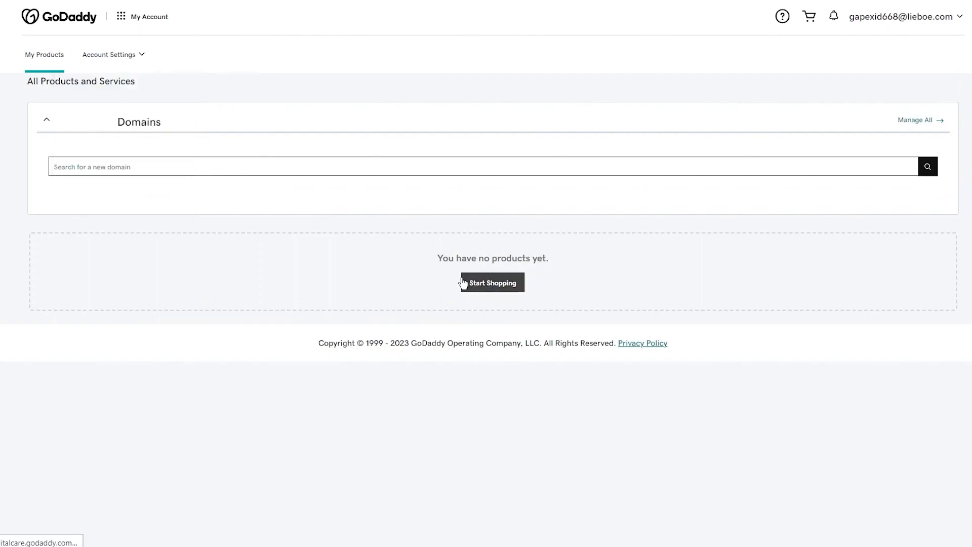
pyautogui.click(463, 282)
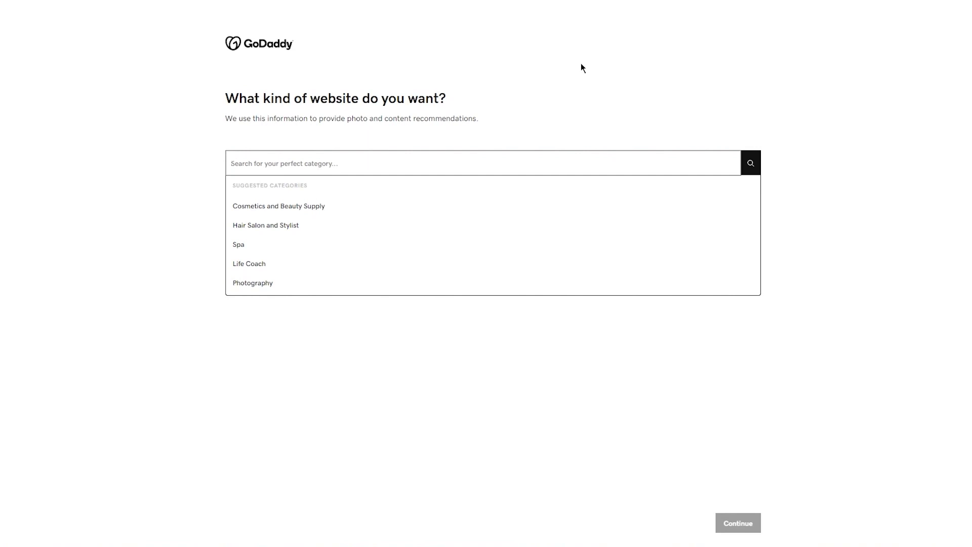
# Step: Select Sports Equipment as the website category and name the website John's Sport Shack
pyautogui.write('sport')
pyautogui.press('Down')
pyautogui.press('Return')
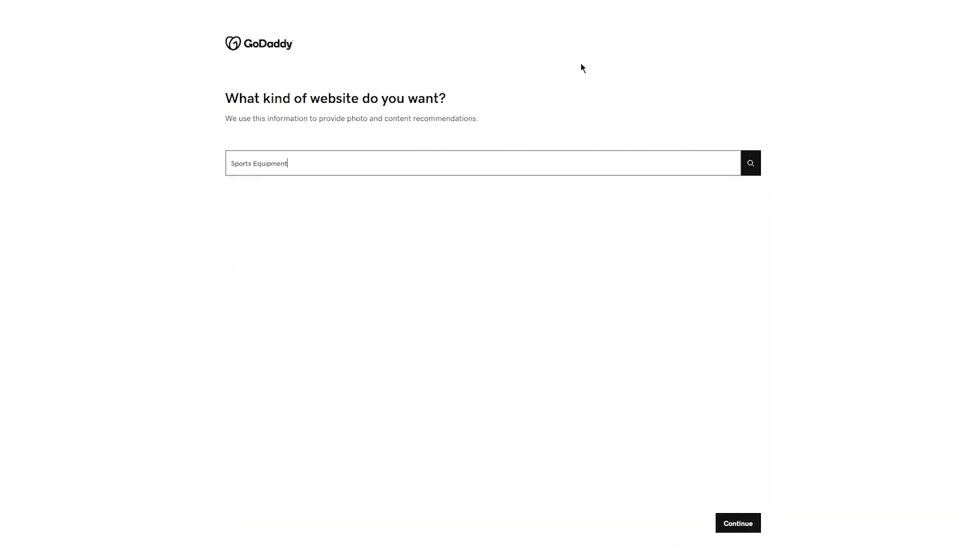
pyautogui.click(737, 523)
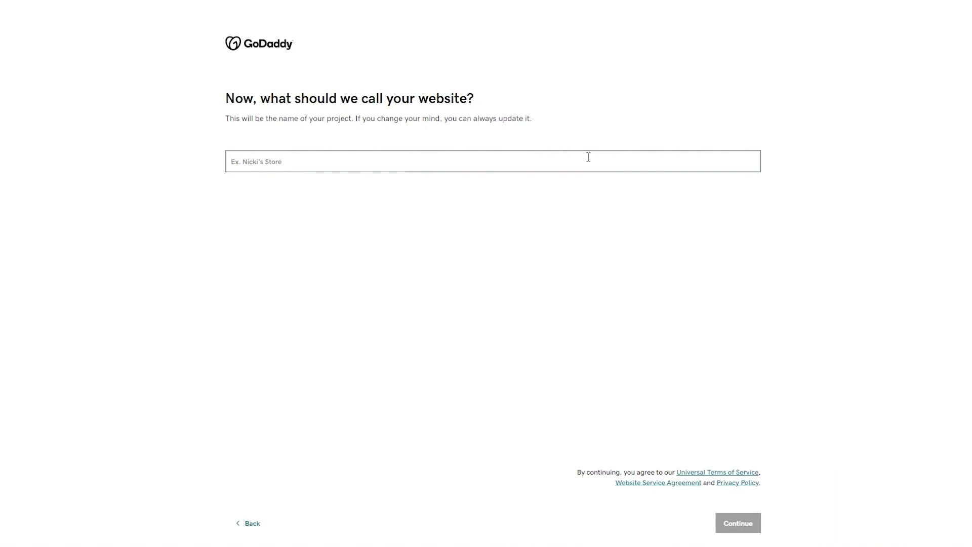
pyautogui.write("John's Sport Shack")
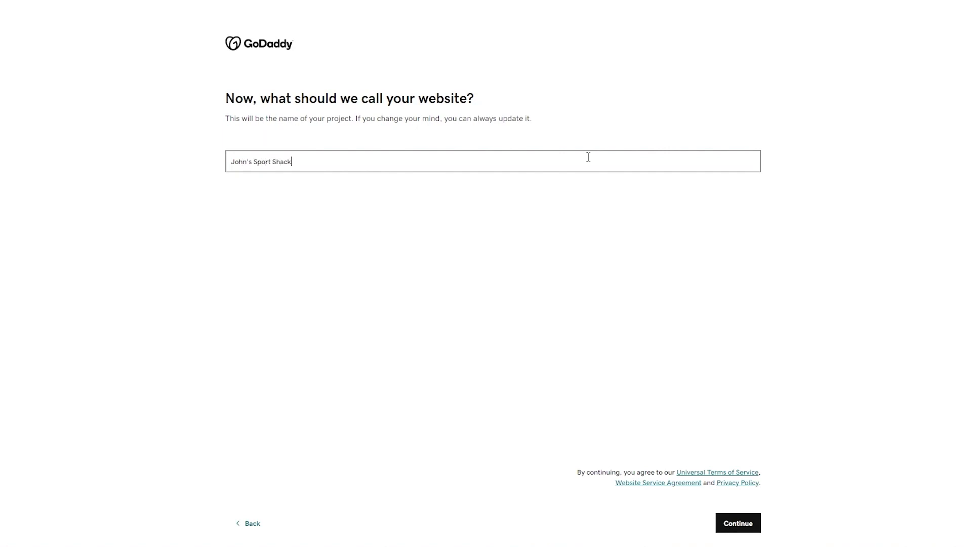
pyautogui.click(739, 521)
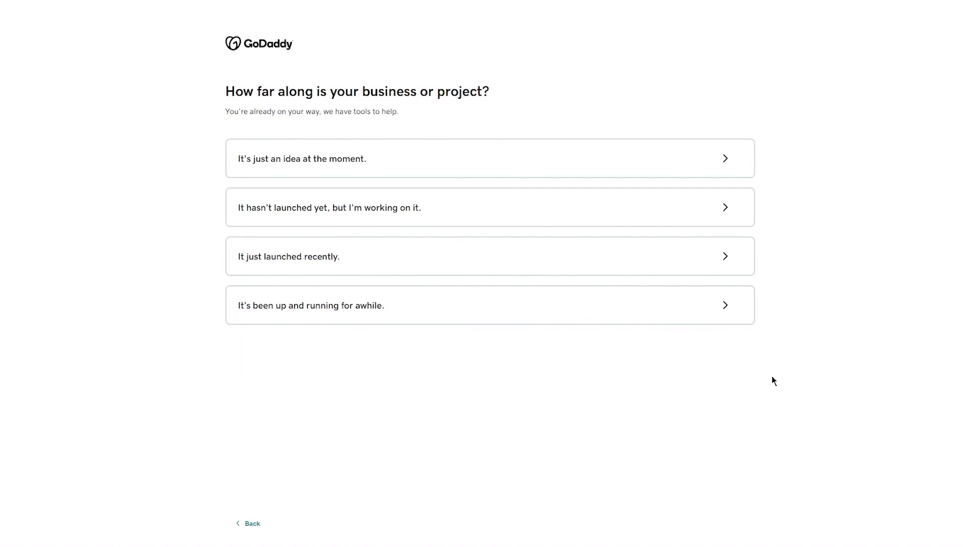
# Step: State that the project hasn't launched yet but is being worked on, and choose to build a full website
pyautogui.click(666, 222)
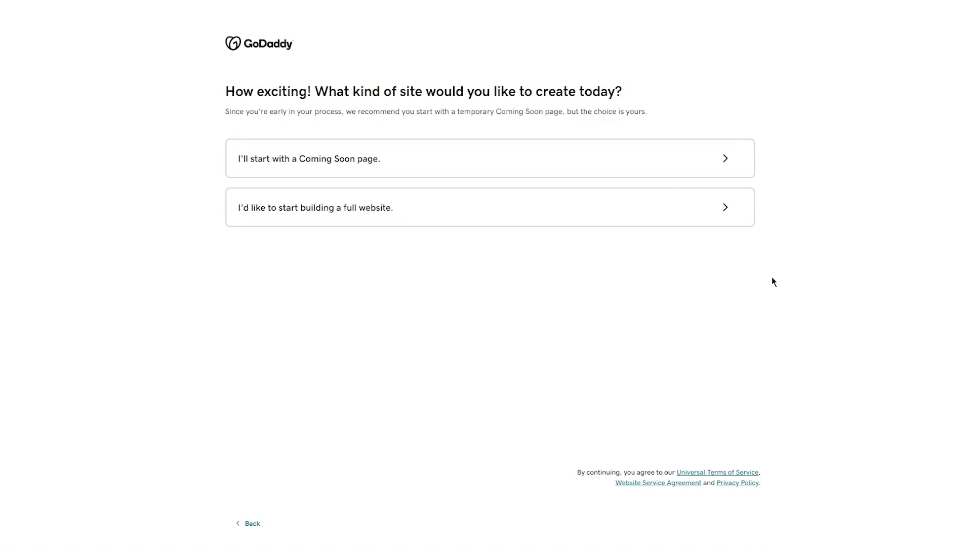
pyautogui.click(662, 222)
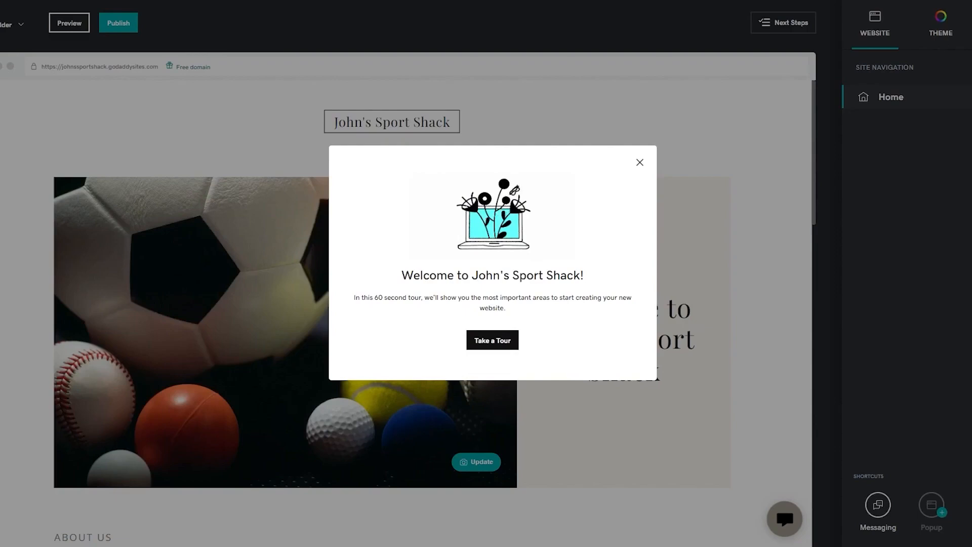
# Step: Search the web for "gpdaddy pricings" in a new tab and open the GoDaddy Website Builder plans and pricing page
pyautogui.hotkey('ctrl', 't')
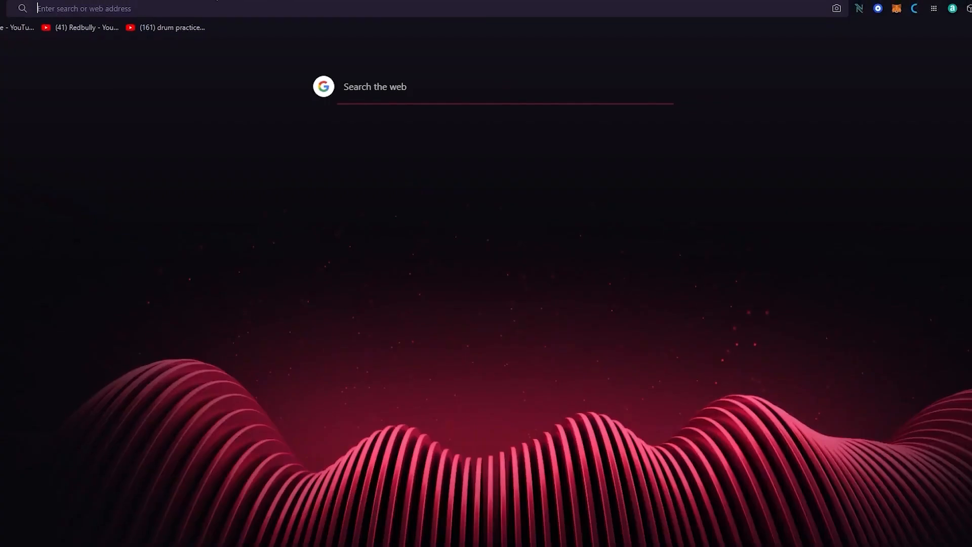
pyautogui.write('gpdadd')
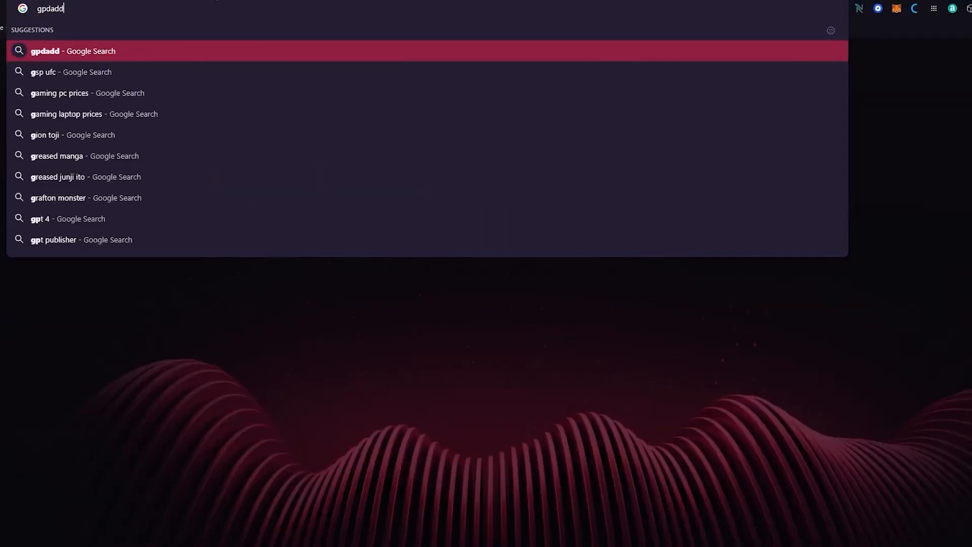
pyautogui.write('y pricings')
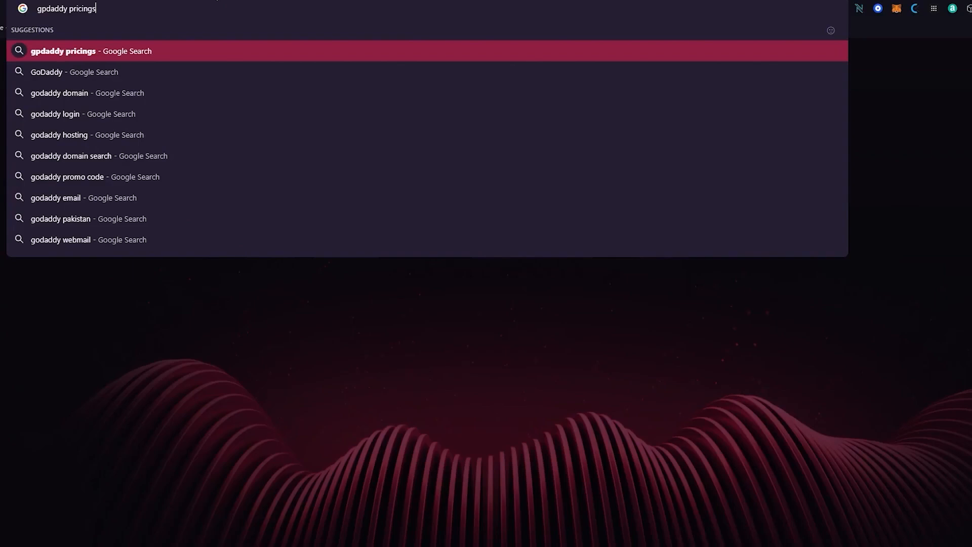
pyautogui.press('Return')
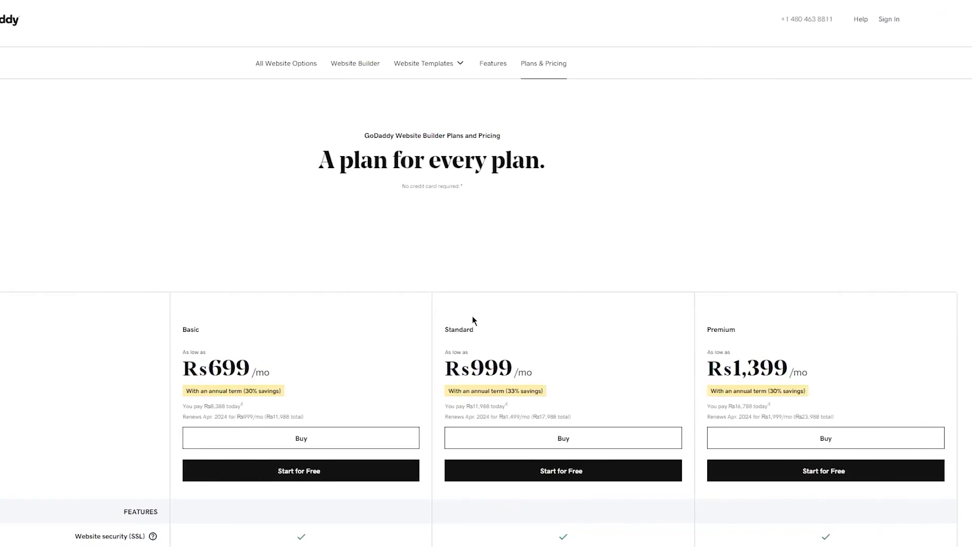
# Step: Compare the prices and included features of the Basic, Standard and Premium Website Builder plans
pyautogui.scroll(-5, 472, 320)
pyautogui.scroll(4, 462, 319)
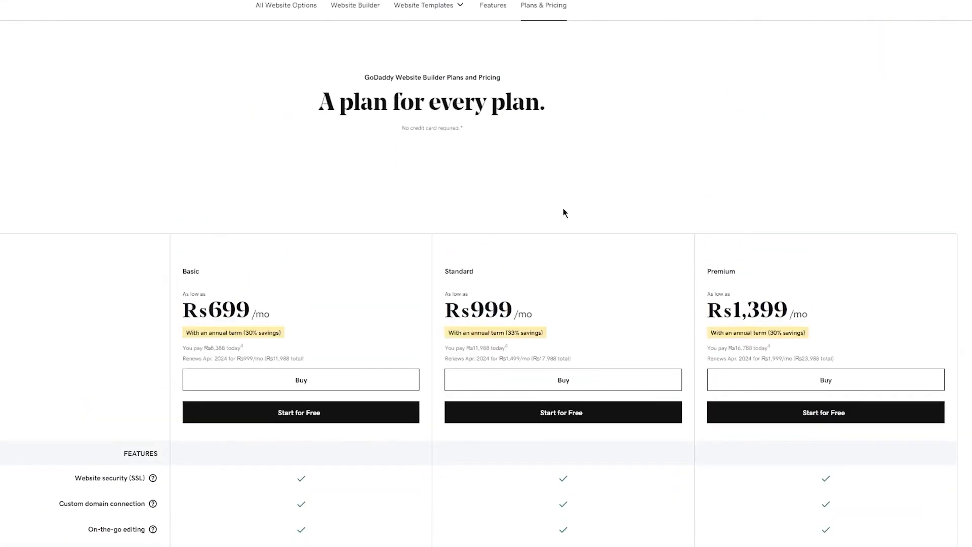
pyautogui.scroll(-1, 378, 236)
pyautogui.moveTo(207, 252); pyautogui.dragTo(251, 253)
pyautogui.click(229, 189)
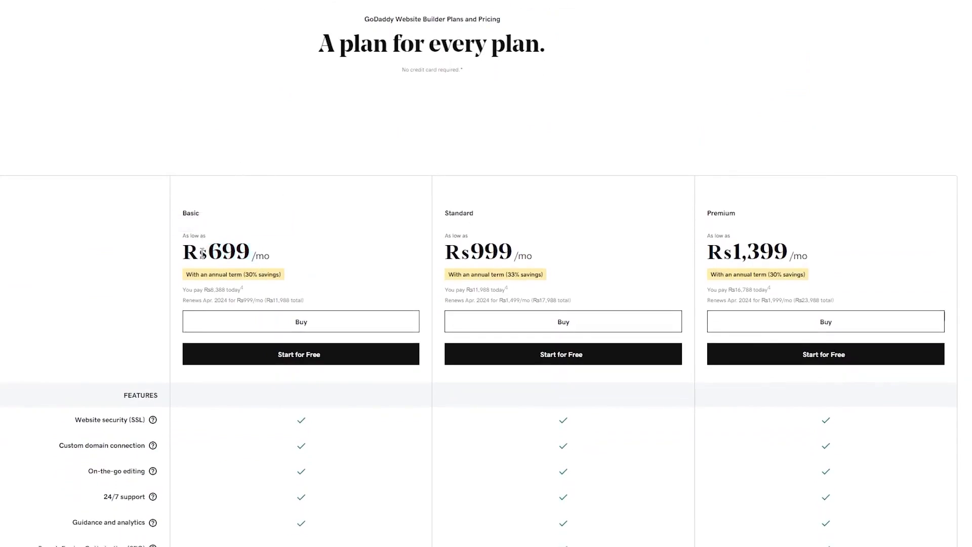
pyautogui.moveTo(177, 253); pyautogui.dragTo(296, 241)
pyautogui.moveTo(457, 235); pyautogui.dragTo(525, 270)
pyautogui.click(493, 252)
pyautogui.click(483, 204)
pyautogui.click(528, 169)
pyautogui.click(787, 171)
pyautogui.moveTo(719, 232); pyautogui.dragTo(807, 269)
pyautogui.click(720, 137)
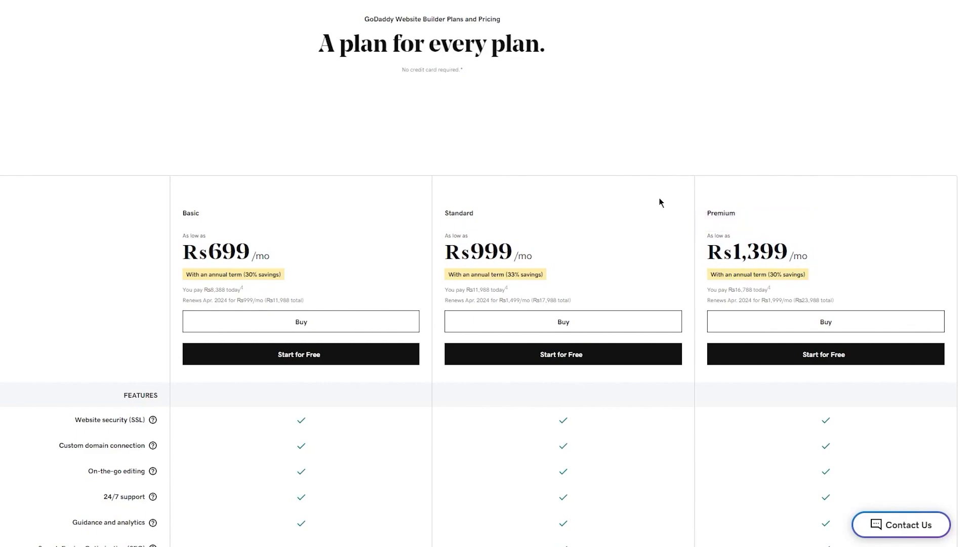
pyautogui.scroll(-5, 660, 200)
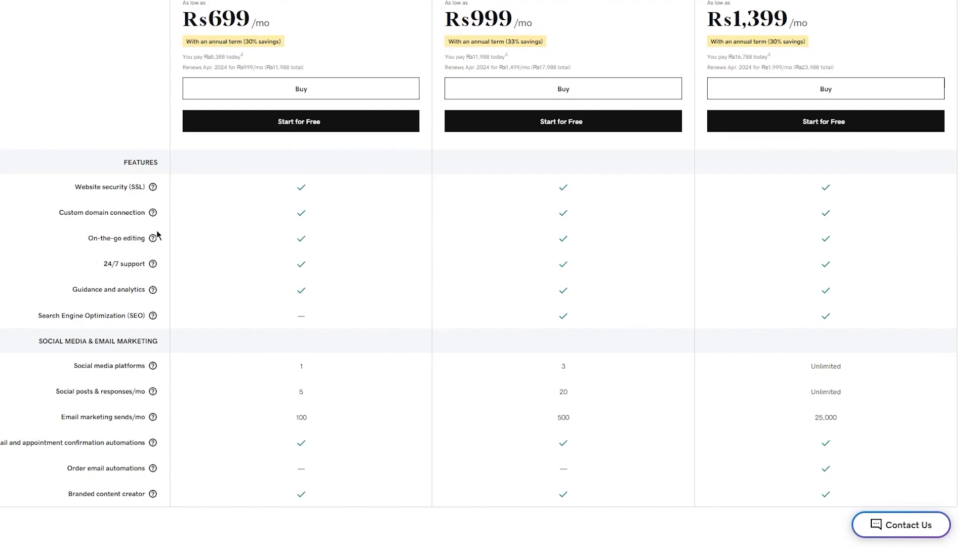
# Step: Examine the Features and Social Media & Email Marketing rows of the plan comparison and the help section below it
pyautogui.scroll(-1, 116, 238)
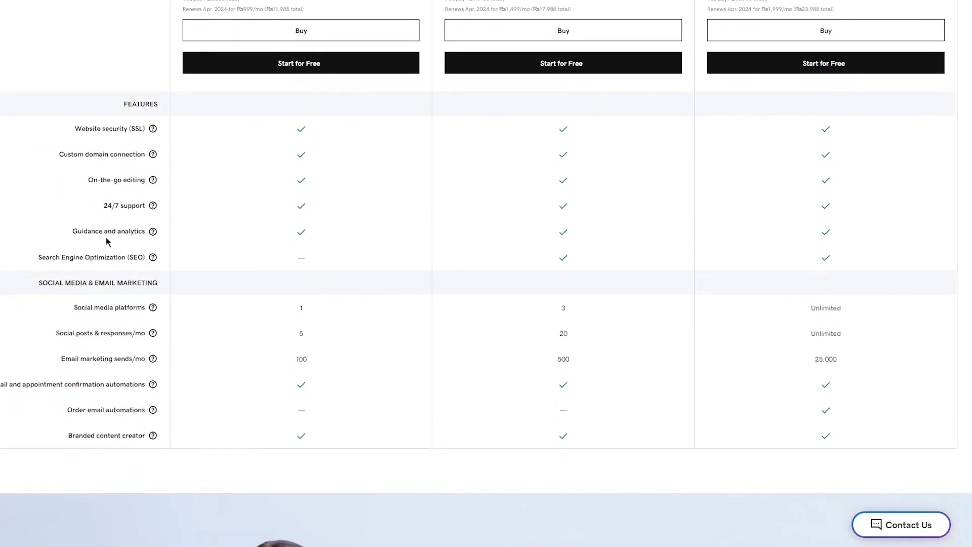
pyautogui.scroll(-3, 106, 238)
pyautogui.scroll(-5, 104, 238)
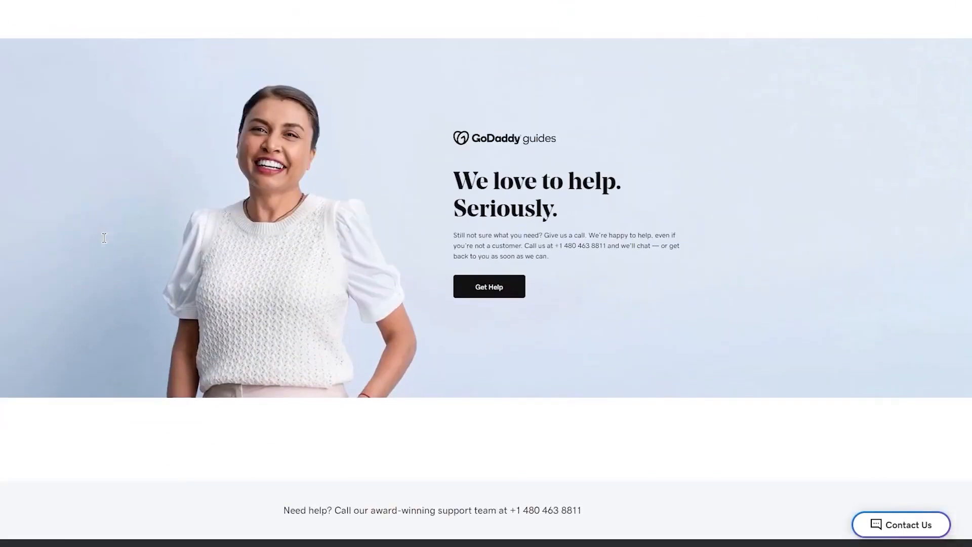
pyautogui.scroll(7, 105, 238)
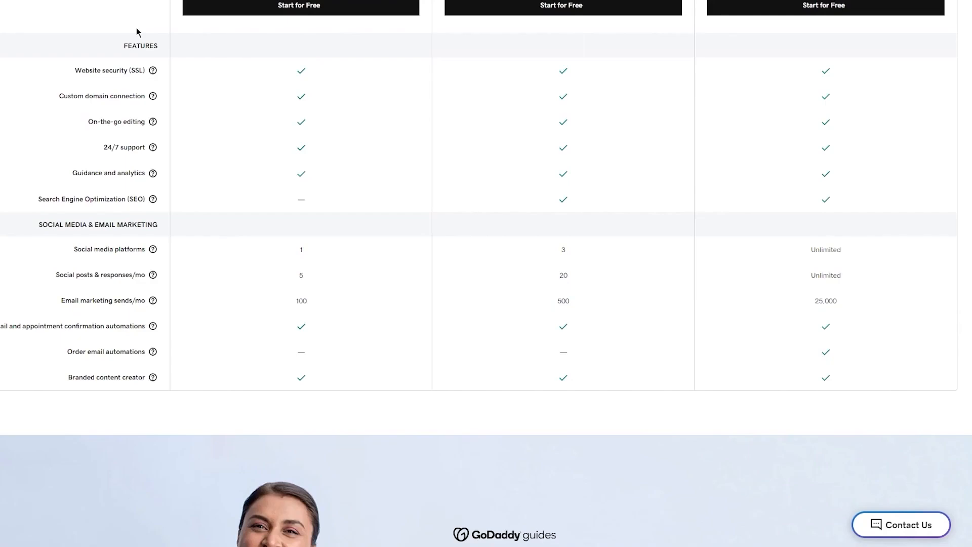
pyautogui.scroll(-14, 182, 45)
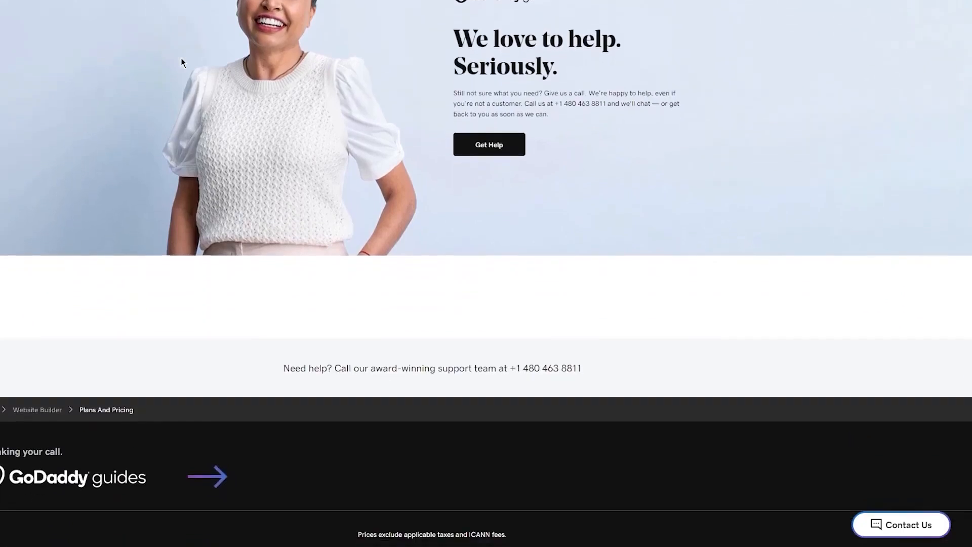
pyautogui.scroll(20, 182, 63)
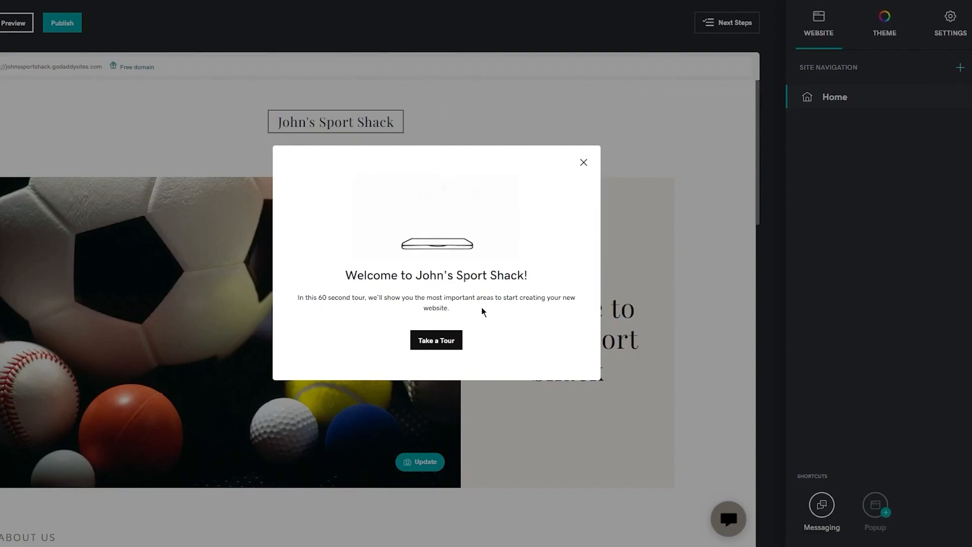
# Step: Dismiss the website editor's welcome tour, open the Next Steps suggestions and acknowledge the introductory tip
pyautogui.click(583, 165)
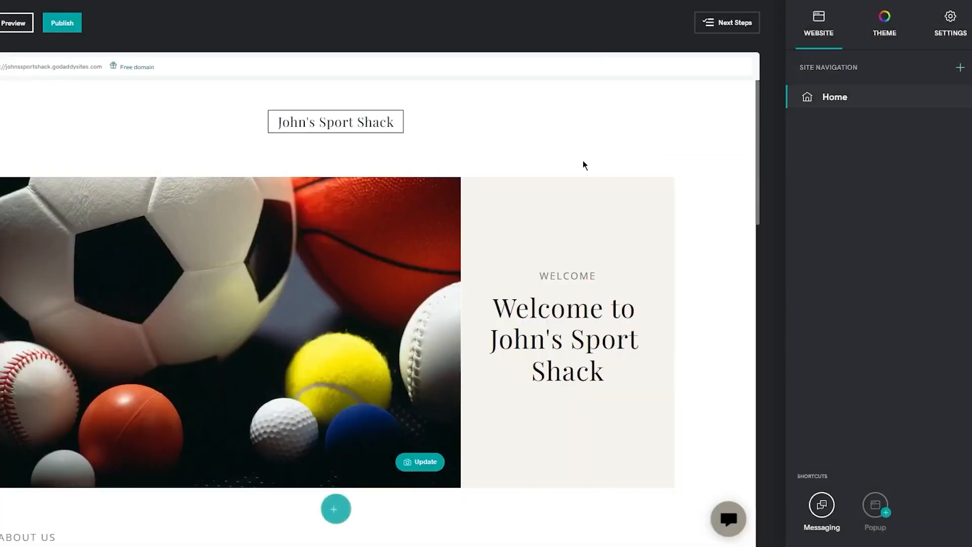
pyautogui.click(732, 27)
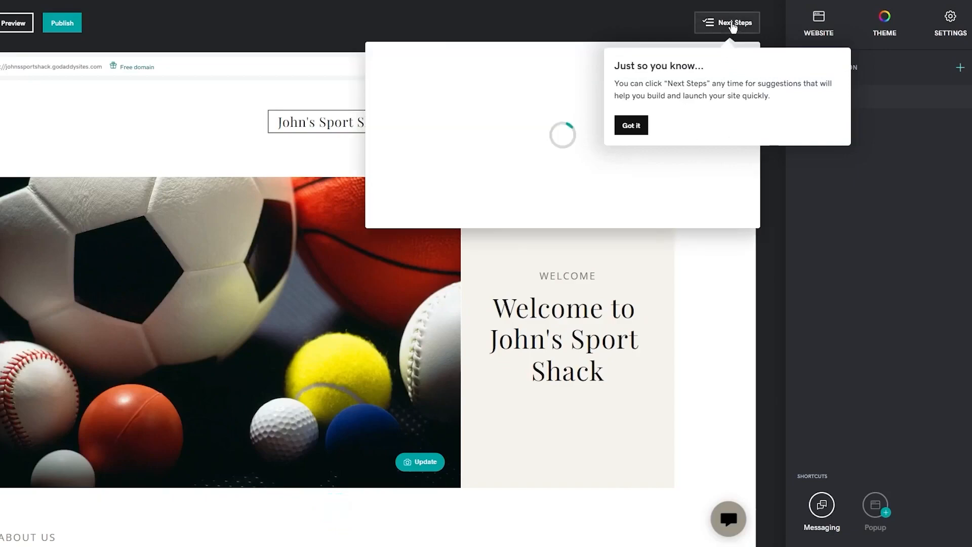
pyautogui.click(732, 27)
pyautogui.click(623, 130)
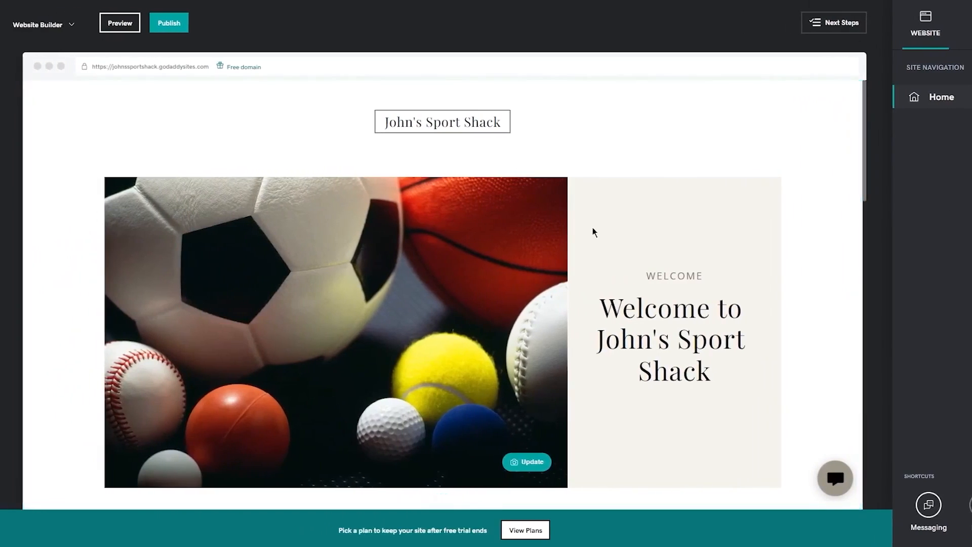
# Step: Look through the generated home page, from the welcome header through the About Us blocks to the Subscribe section
pyautogui.scroll(-3, 510, 191)
pyautogui.scroll(-6, 625, 200)
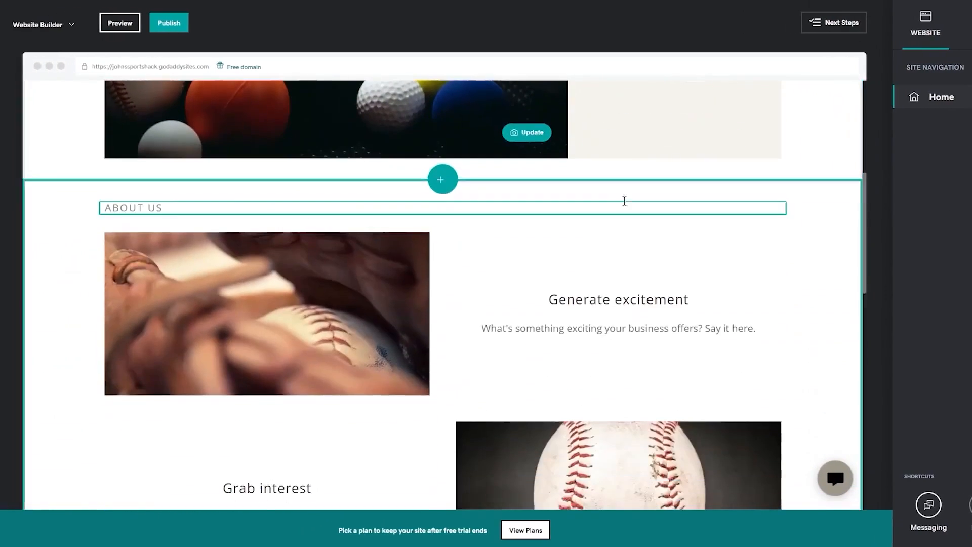
pyautogui.scroll(9, 631, 202)
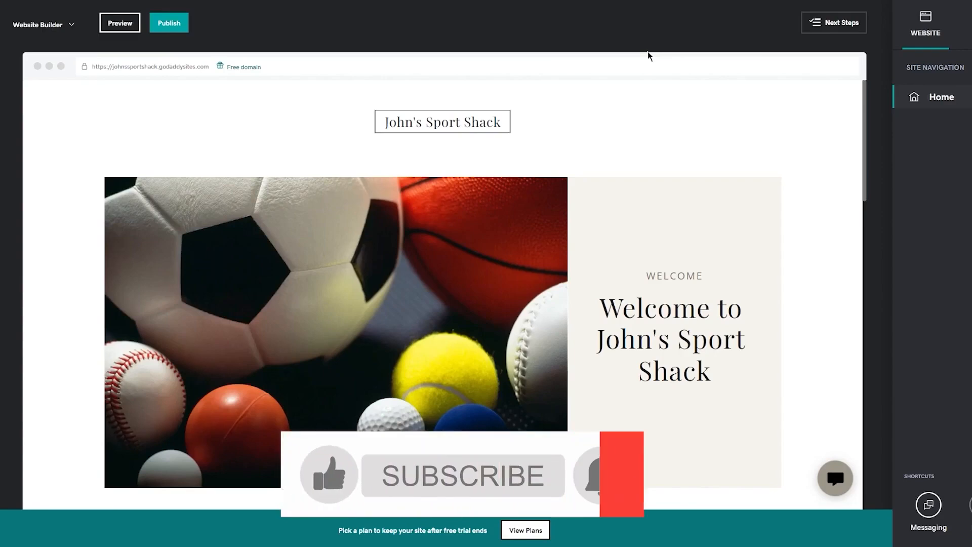
pyautogui.scroll(-2, 292, 249)
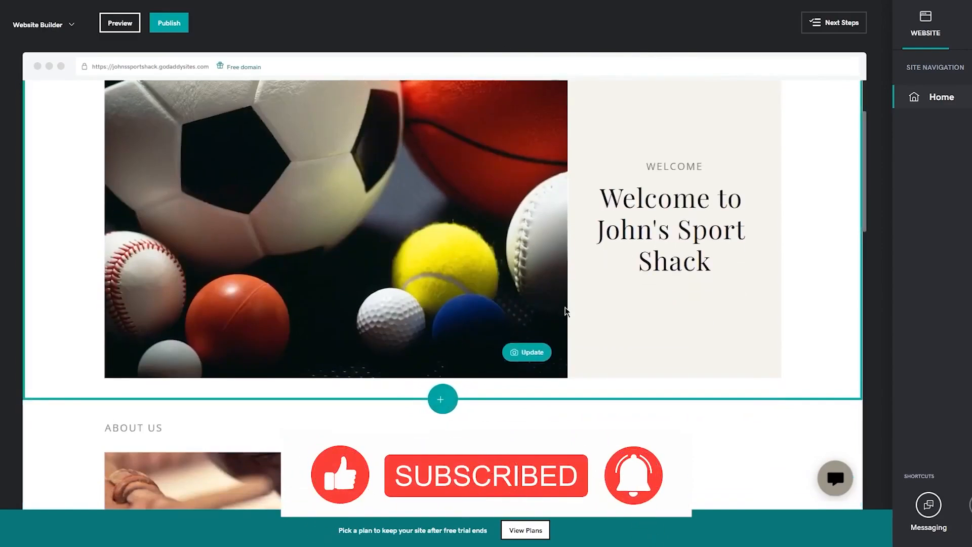
pyautogui.scroll(-3, 565, 309)
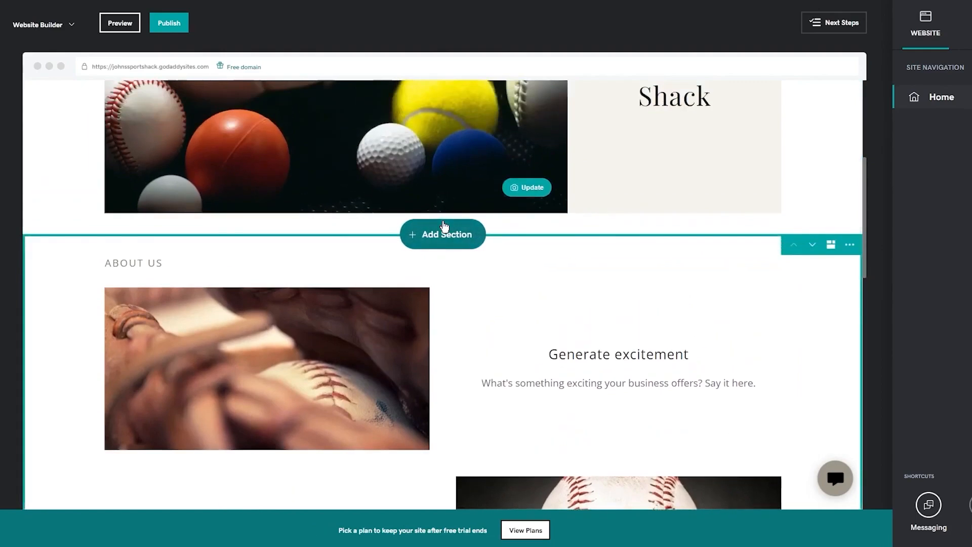
pyautogui.scroll(-2, 41, 263)
pyautogui.scroll(7, 81, 211)
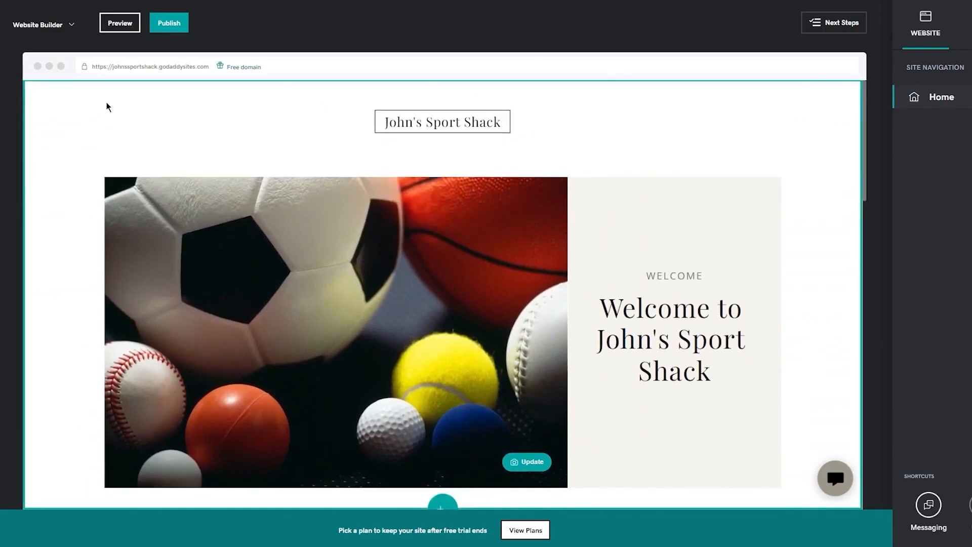
pyautogui.scroll(-6, 260, 226)
pyautogui.scroll(-8, 260, 262)
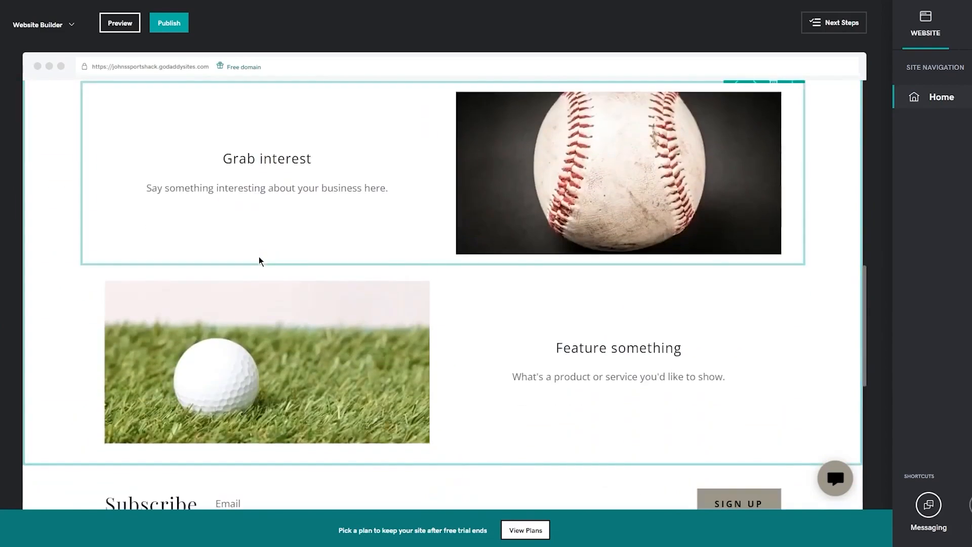
pyautogui.scroll(10, 96, 243)
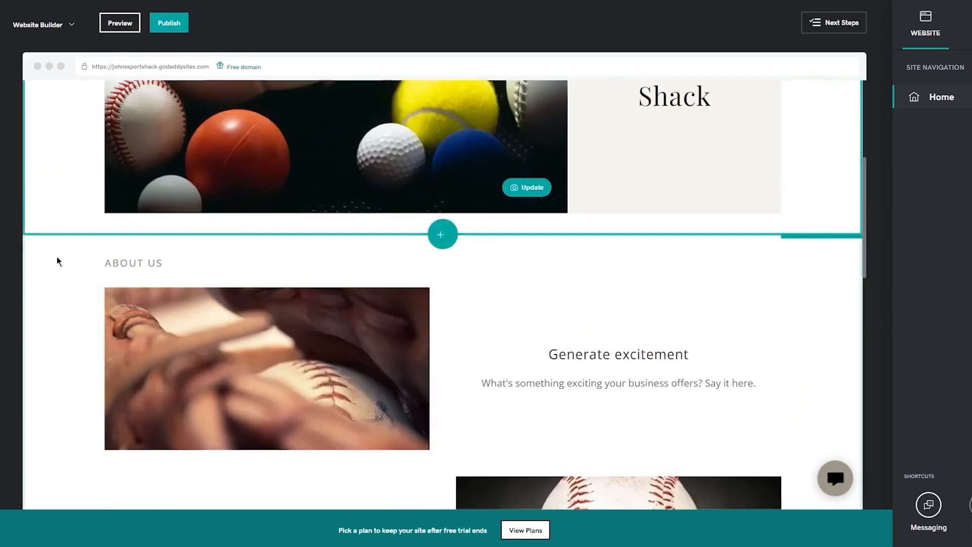
pyautogui.scroll(-8, 289, 308)
pyautogui.scroll(6, 506, 242)
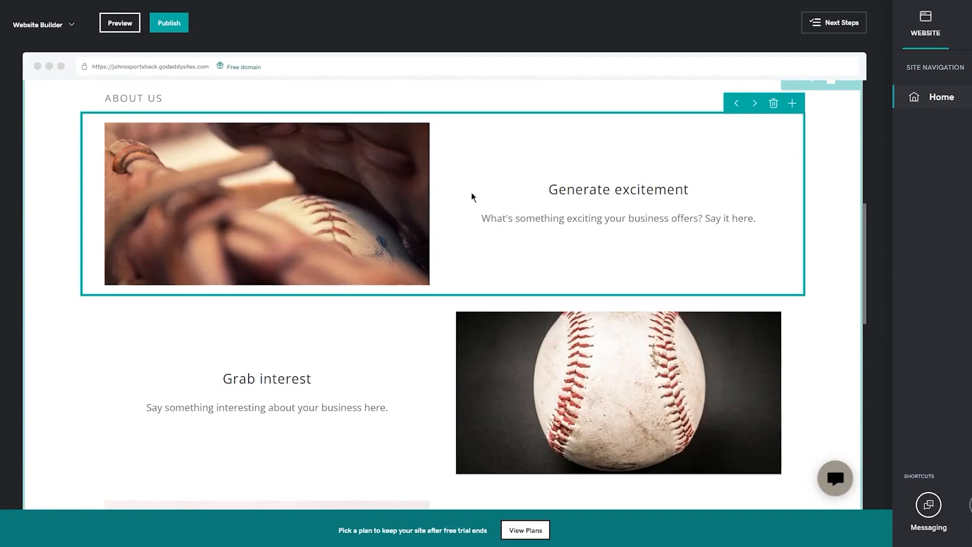
pyautogui.scroll(9, 473, 196)
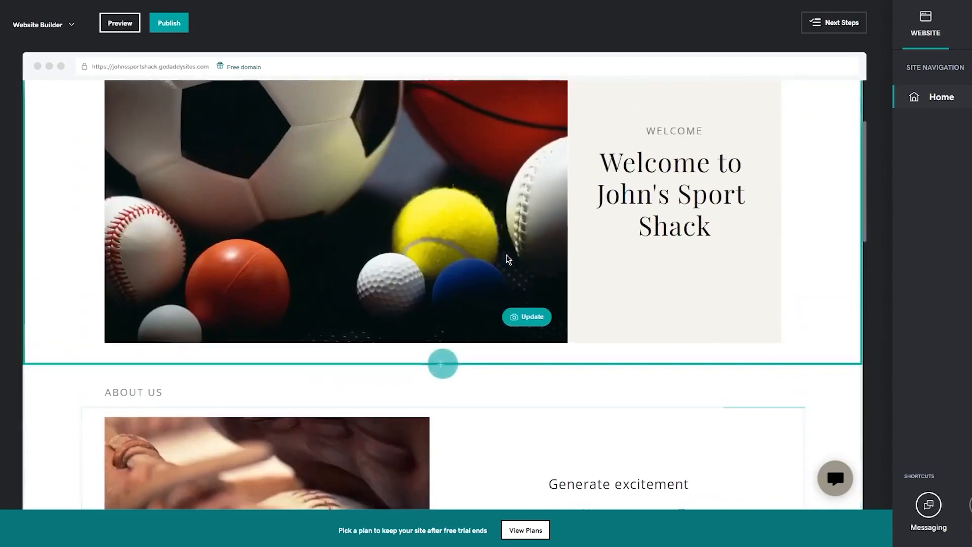
# Step: Open the section library for the spot between the header and About Us, and look through the popular section layouts
pyautogui.scroll(-2, 444, 353)
pyautogui.click(440, 400)
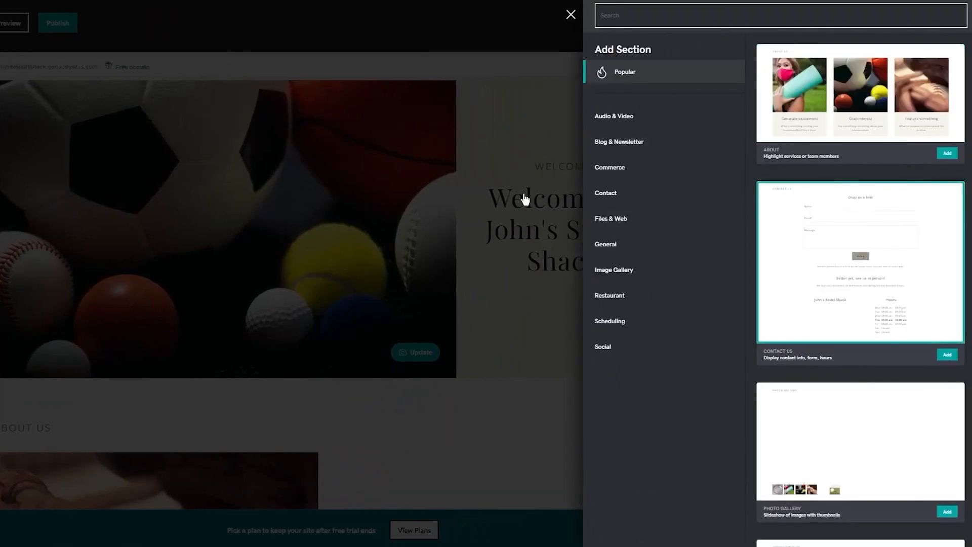
pyautogui.scroll(-3, 798, 180)
pyautogui.scroll(3, 799, 180)
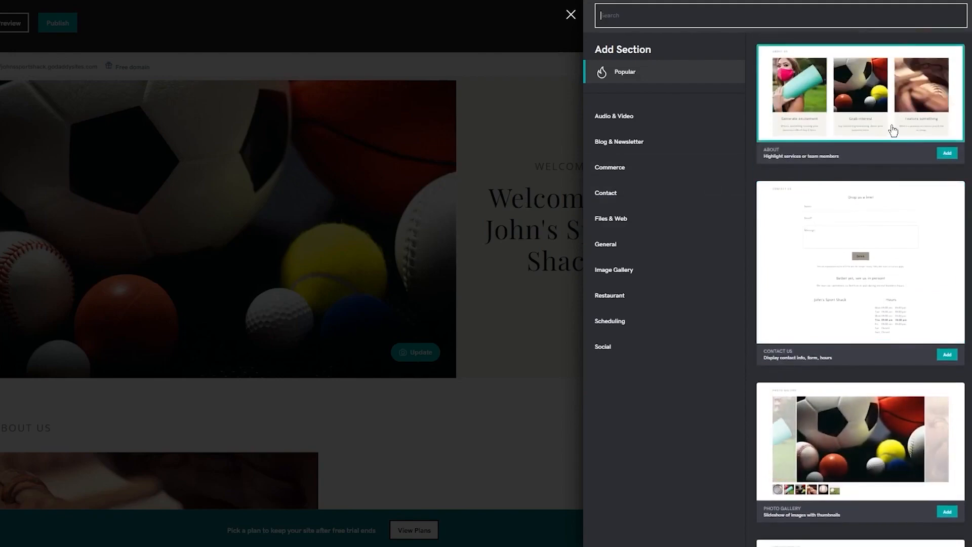
pyautogui.scroll(-3, 866, 249)
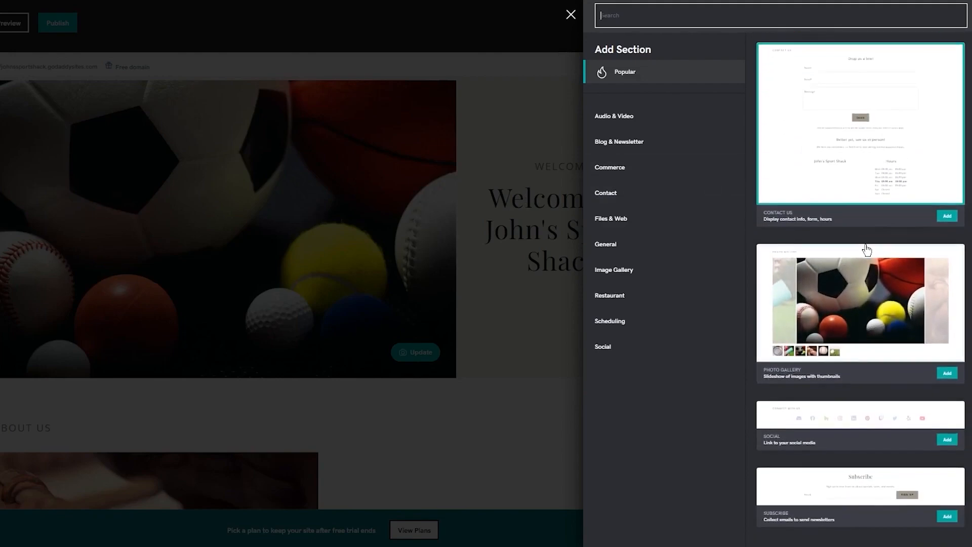
pyautogui.scroll(3, 863, 245)
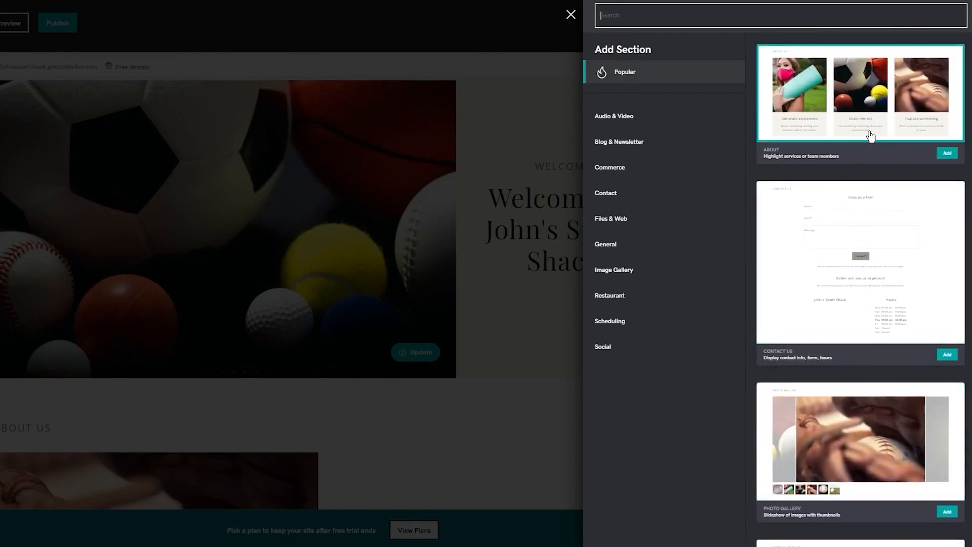
pyautogui.scroll(-3, 870, 135)
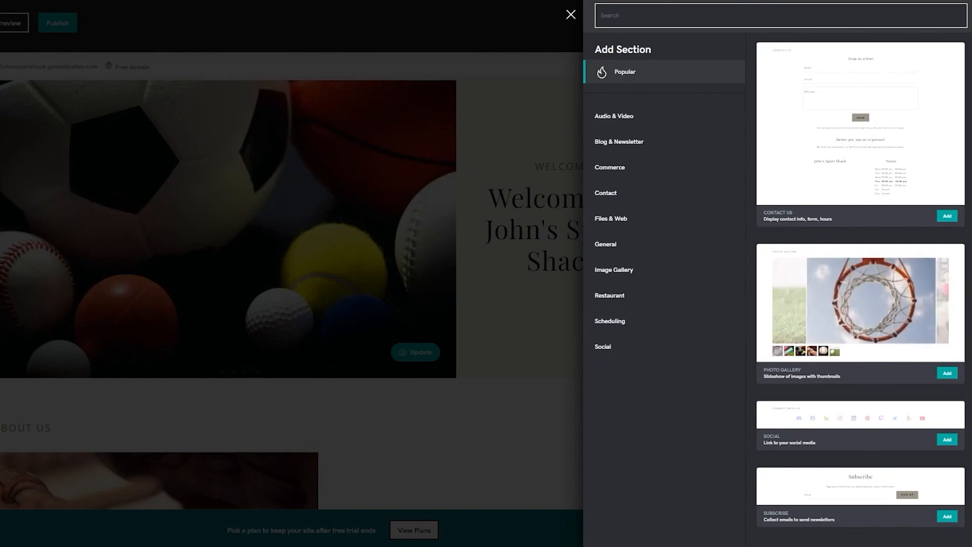
# Step: Open nike.com in a new browser tab and look through its home page layout as a reference
pyautogui.hotkey('ctrl', 't')
pyautogui.write('nik')
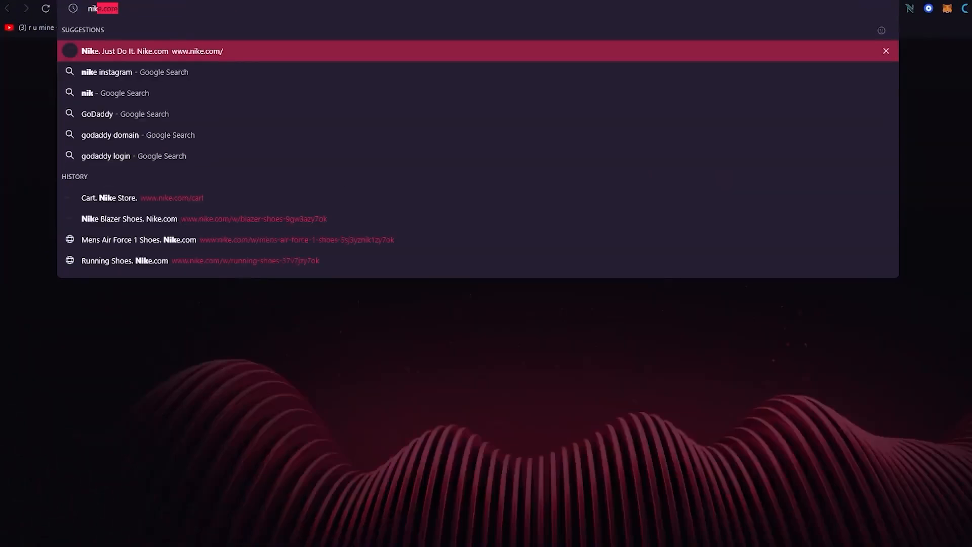
pyautogui.write('e')
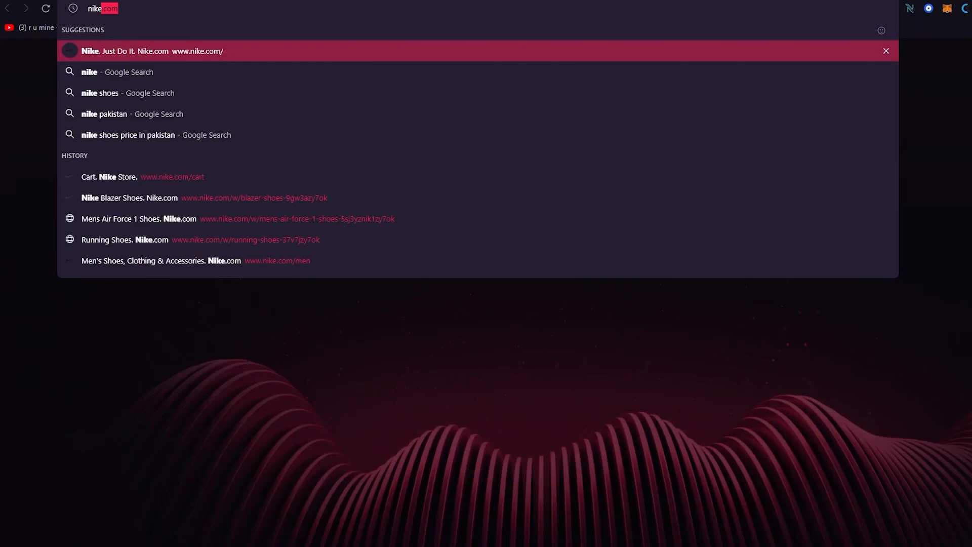
pyautogui.press('Return')
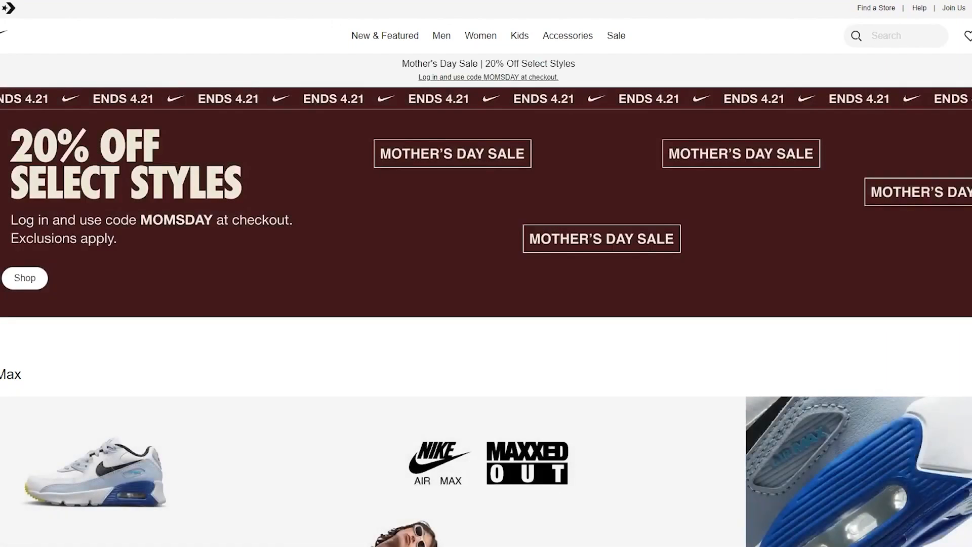
pyautogui.moveTo(928, 15)
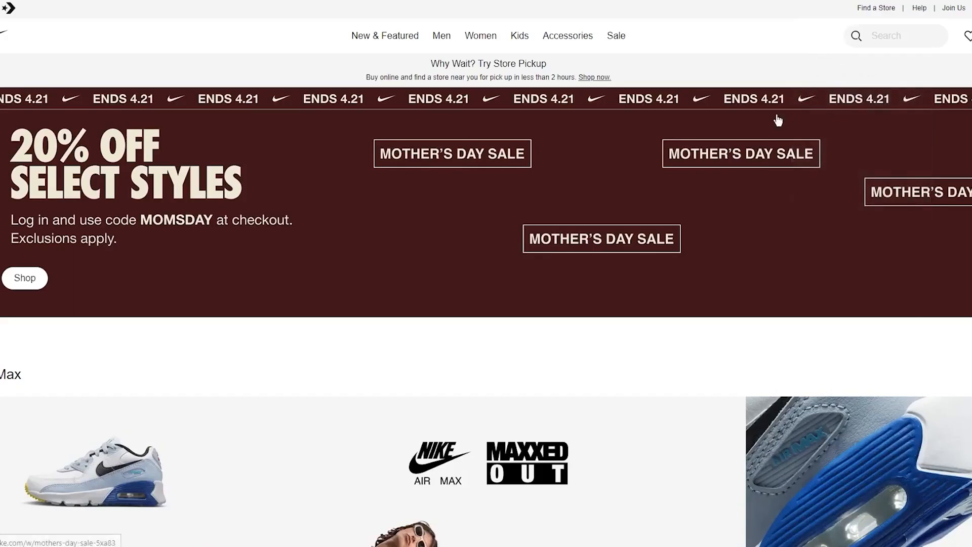
pyautogui.scroll(-20, 778, 122)
pyautogui.scroll(-20, 778, 137)
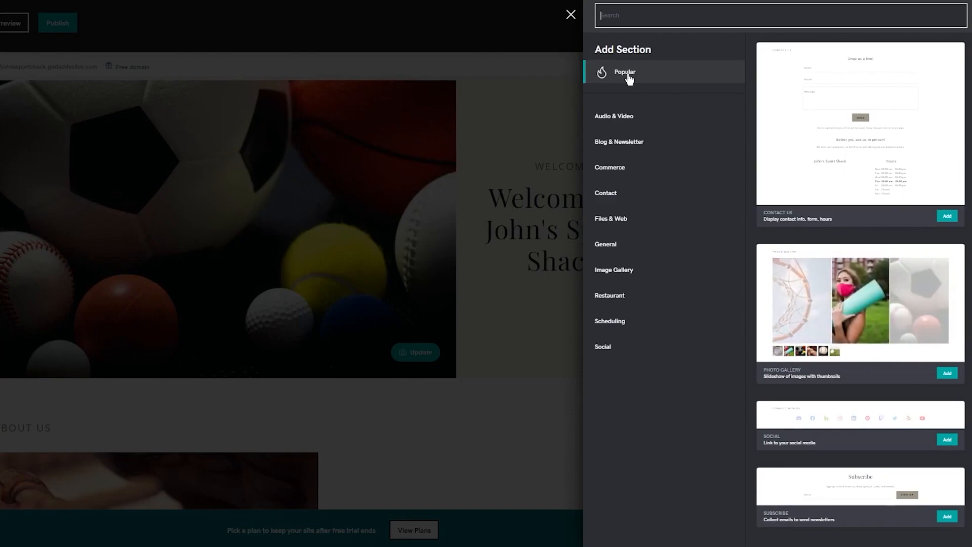
# Step: Browse the Audio, Livestream and Podcast layouts and the Blog & Newsletter category, then close the section library without adding anything
pyautogui.click(678, 127)
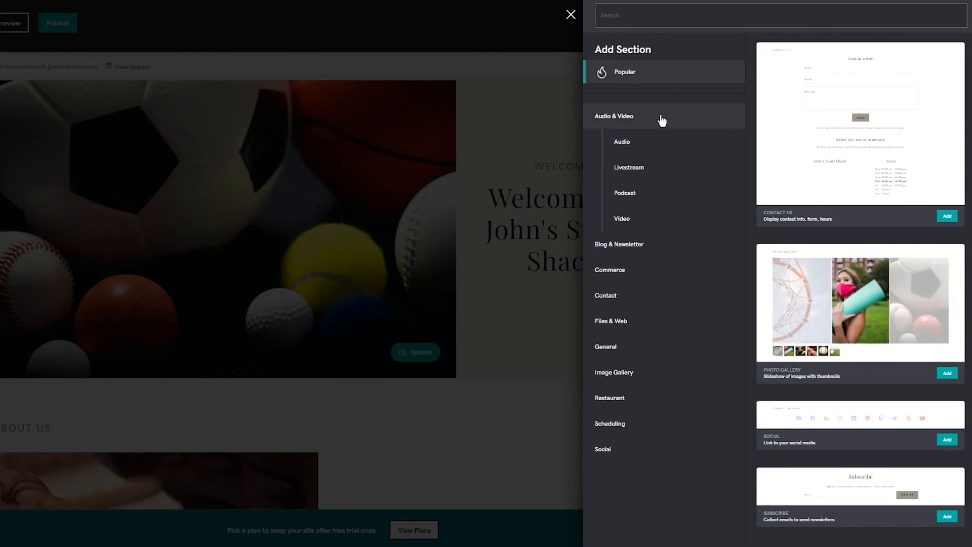
pyautogui.click(659, 137)
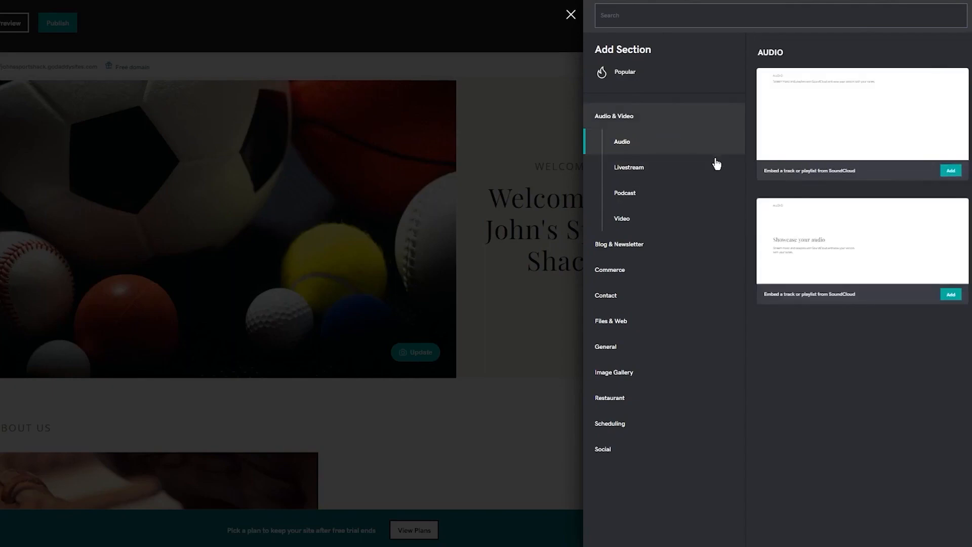
pyautogui.click(701, 168)
pyautogui.click(719, 196)
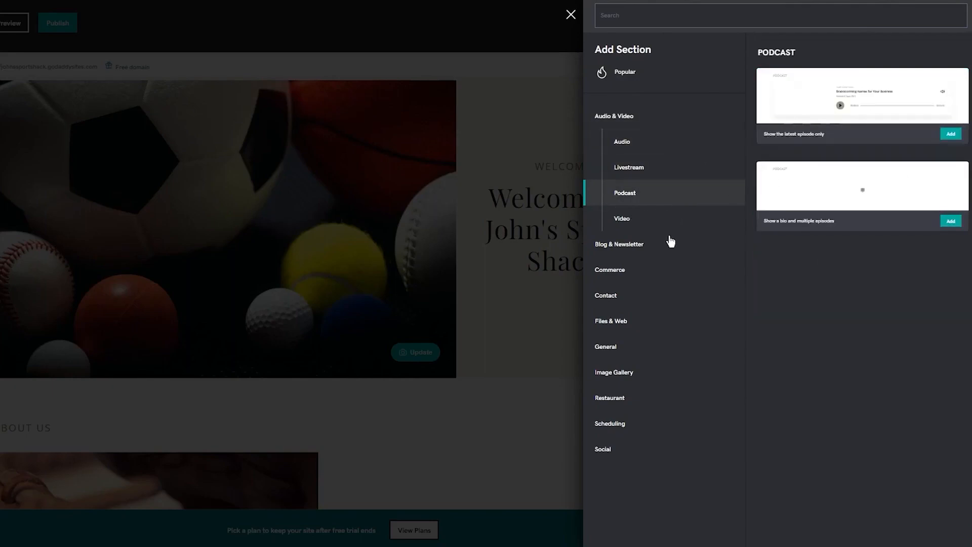
pyautogui.click(675, 243)
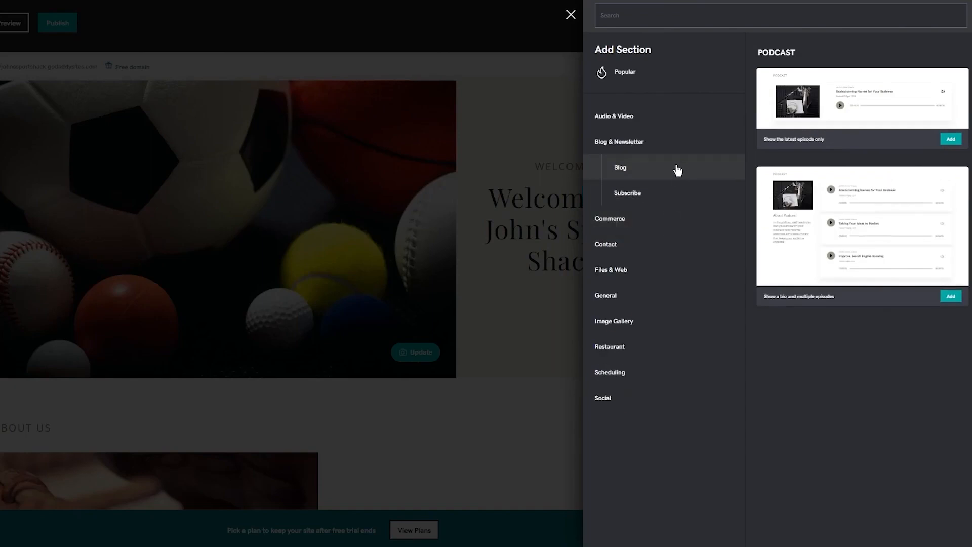
pyautogui.click(548, 262)
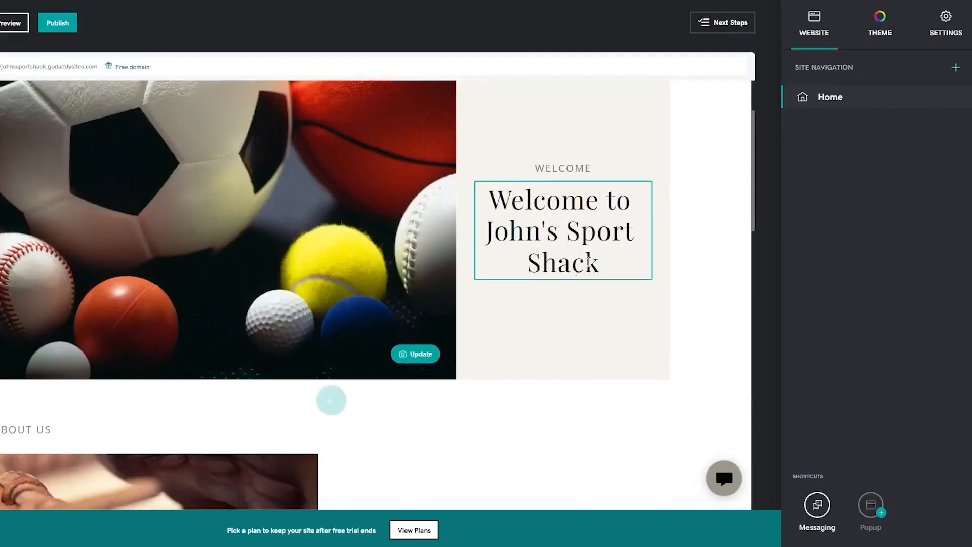
# Step: Move the About Us section down one place on the home page, below the Subscribe section
pyautogui.scroll(2, 607, 253)
pyautogui.scroll(-5, 556, 210)
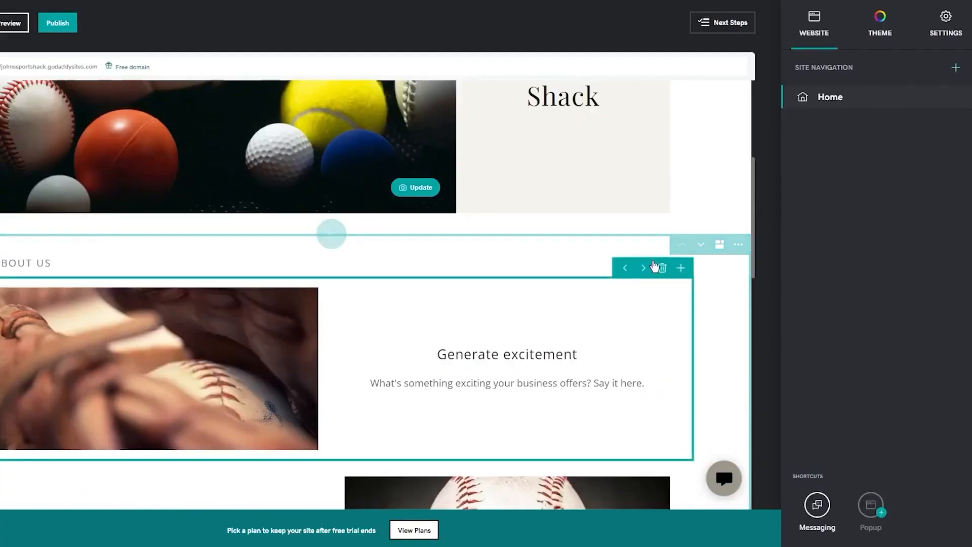
pyautogui.click(699, 245)
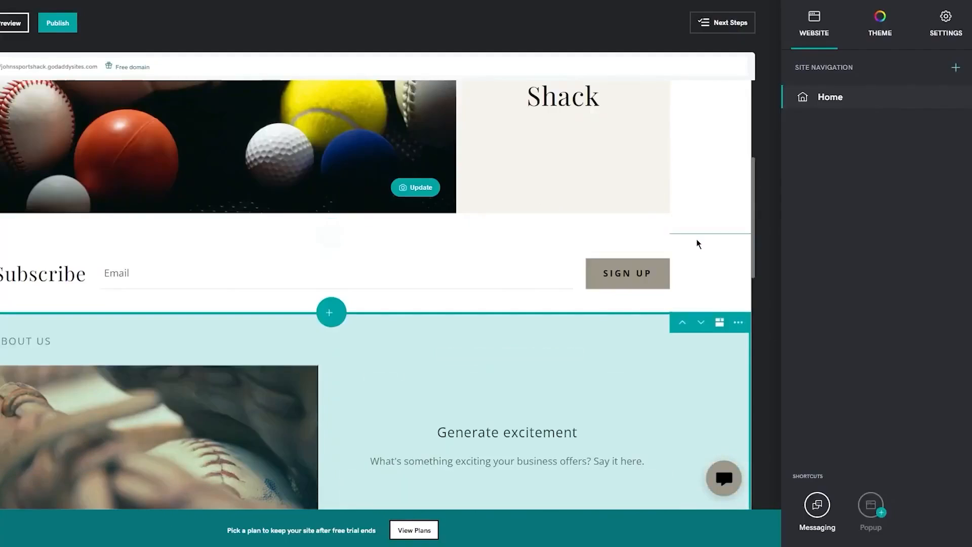
pyautogui.scroll(4, 686, 190)
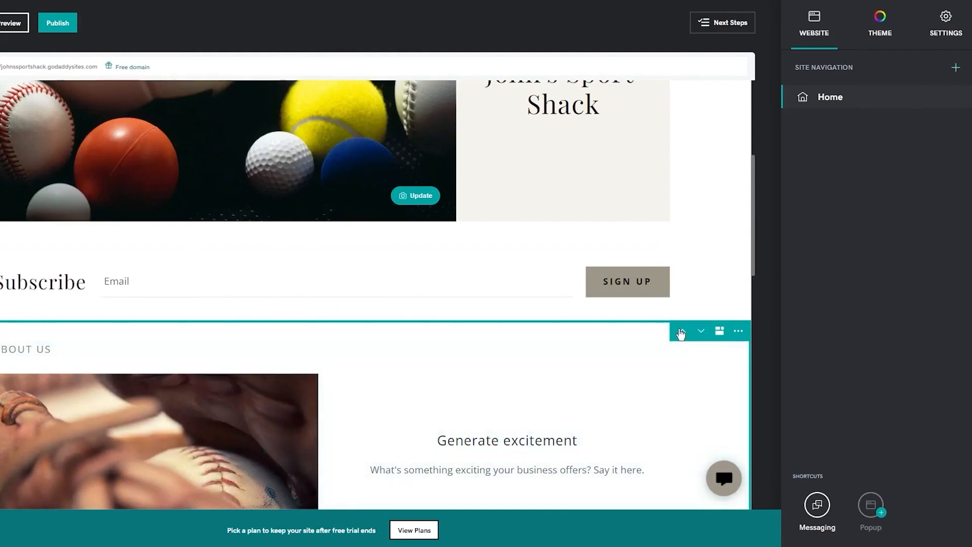
# Step: Move the About Us section back above Subscribe and apply the "Highlight services or team members" layout to it
pyautogui.click(682, 332)
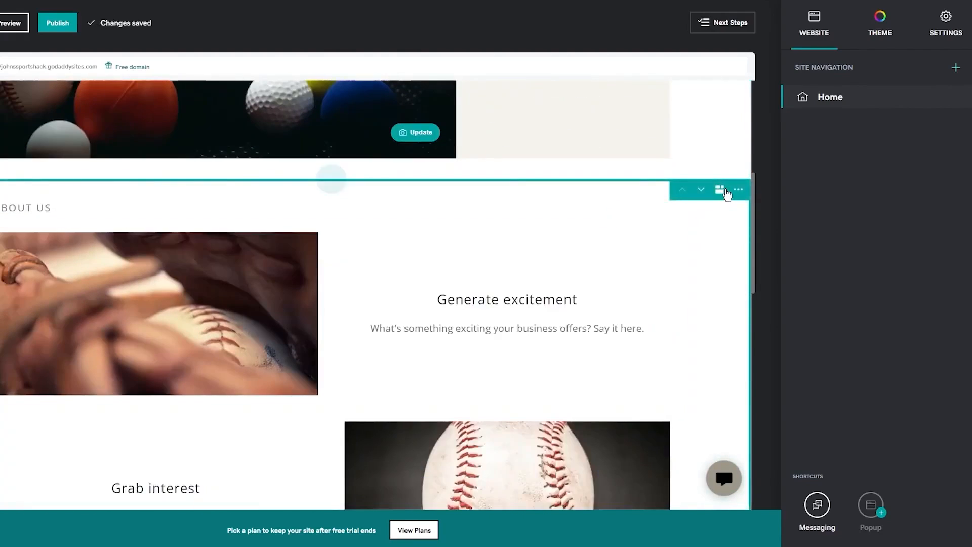
pyautogui.click(724, 191)
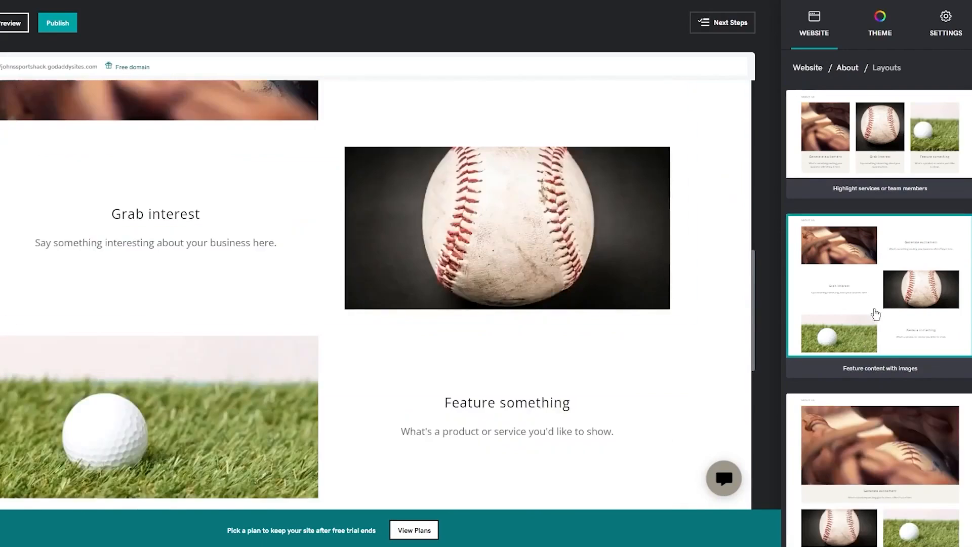
pyautogui.scroll(5, 661, 287)
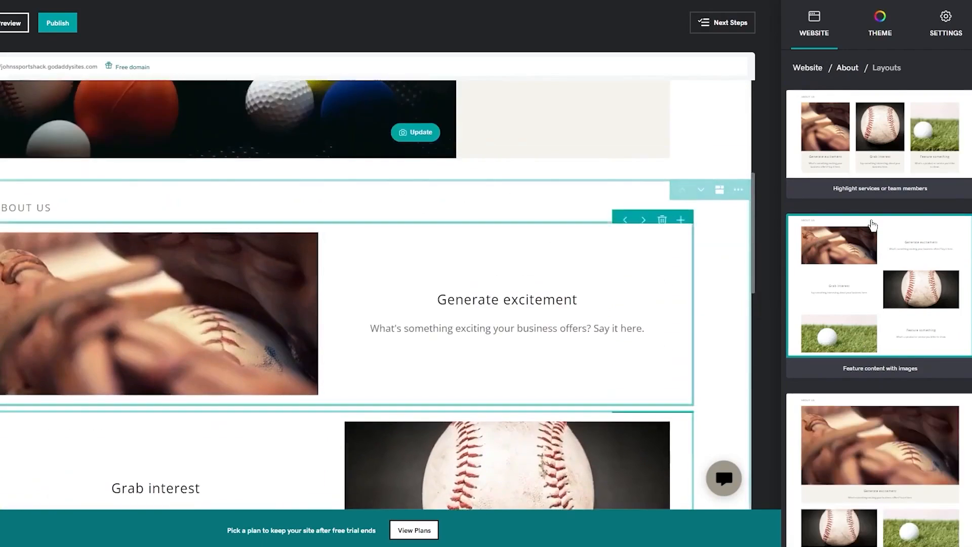
pyautogui.click(902, 145)
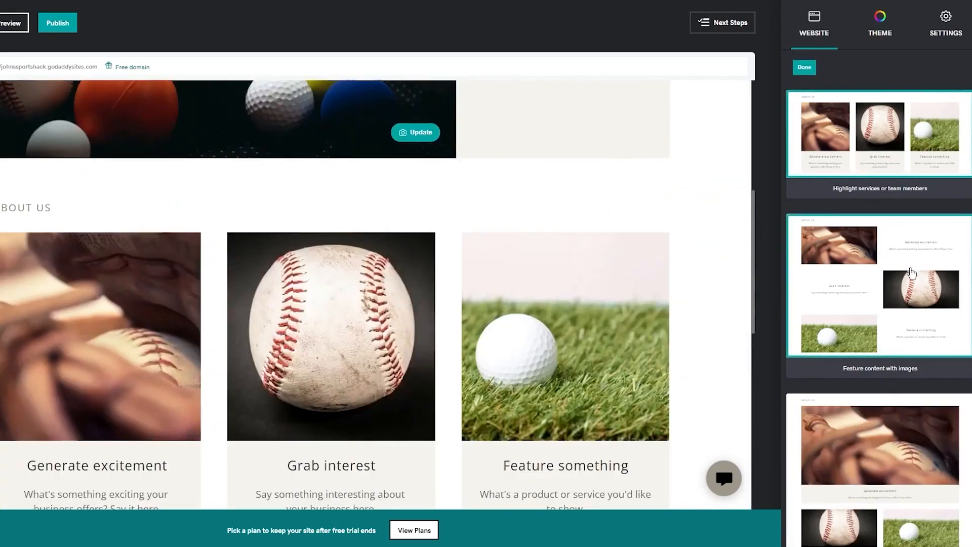
pyautogui.scroll(-5, 636, 283)
pyautogui.scroll(3, 263, 254)
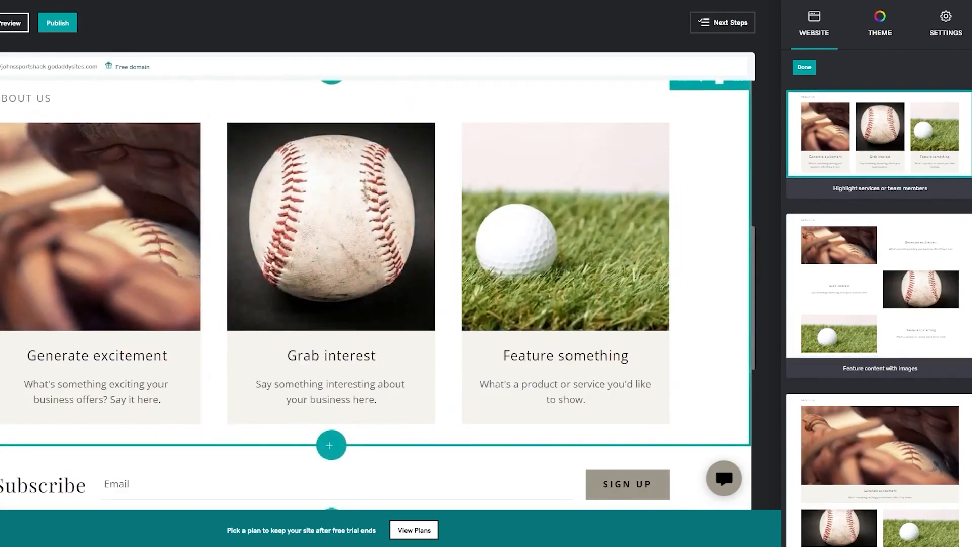
# Step: Look through the home page from the welcome header to the footer, along with the remaining About Us layout options
pyautogui.scroll(-6, 42, 259)
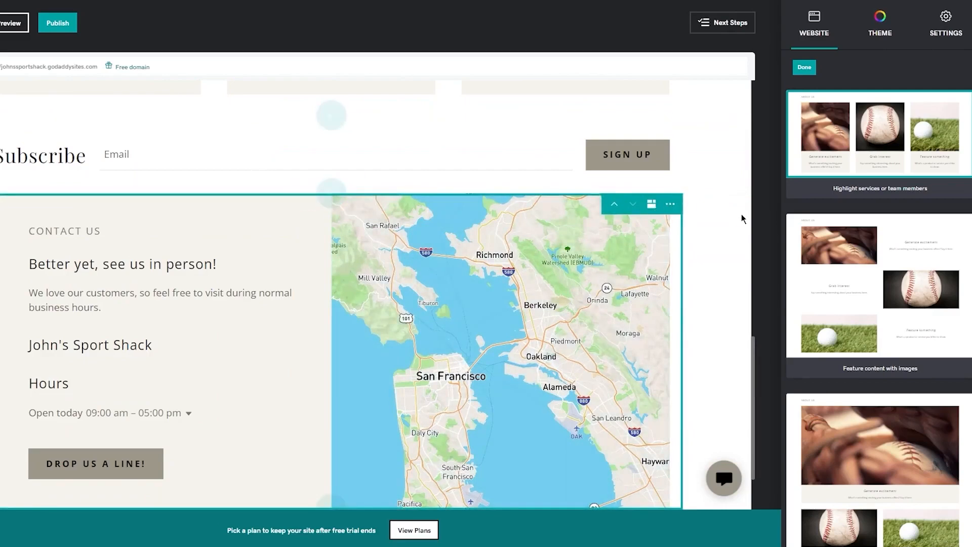
pyautogui.scroll(-2, 740, 215)
pyautogui.scroll(-5, 878, 261)
pyautogui.scroll(-1, 878, 261)
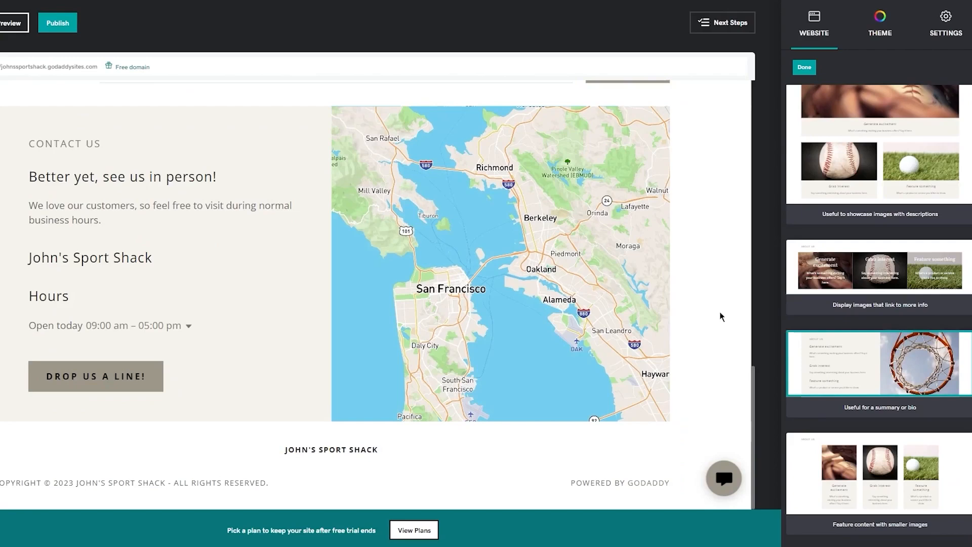
pyautogui.scroll(5, 652, 297)
pyautogui.scroll(-5, 657, 299)
pyautogui.scroll(10, 658, 299)
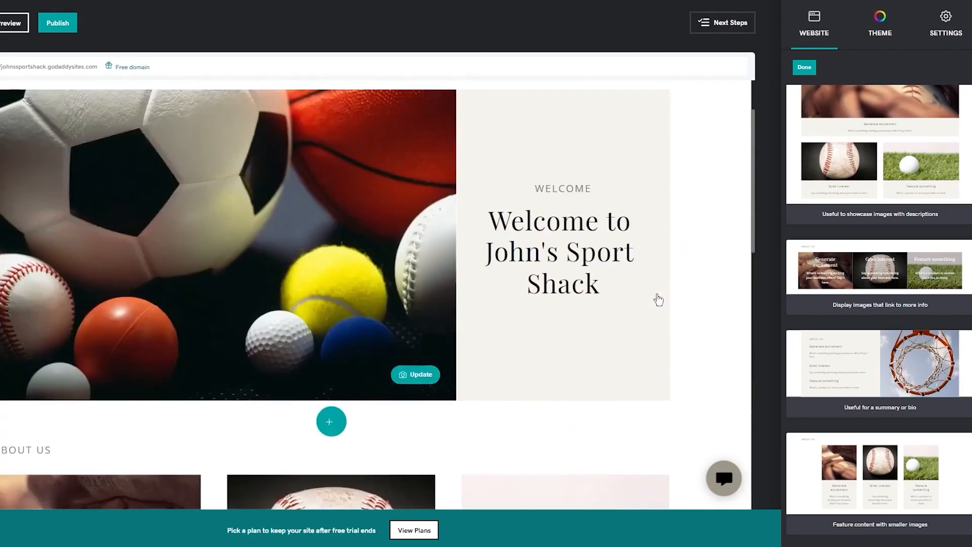
pyautogui.scroll(-4, 658, 299)
pyautogui.scroll(-5, 658, 299)
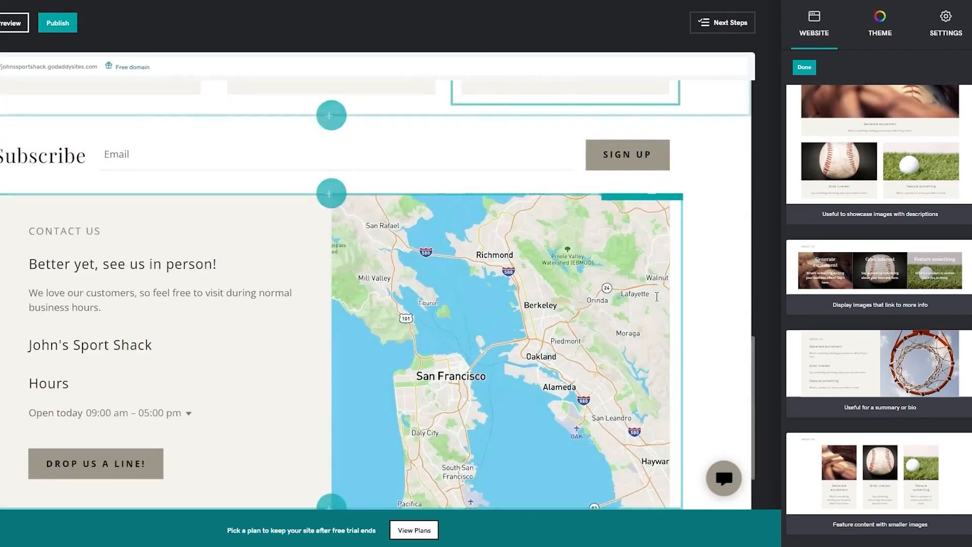
pyautogui.scroll(-3, 688, 213)
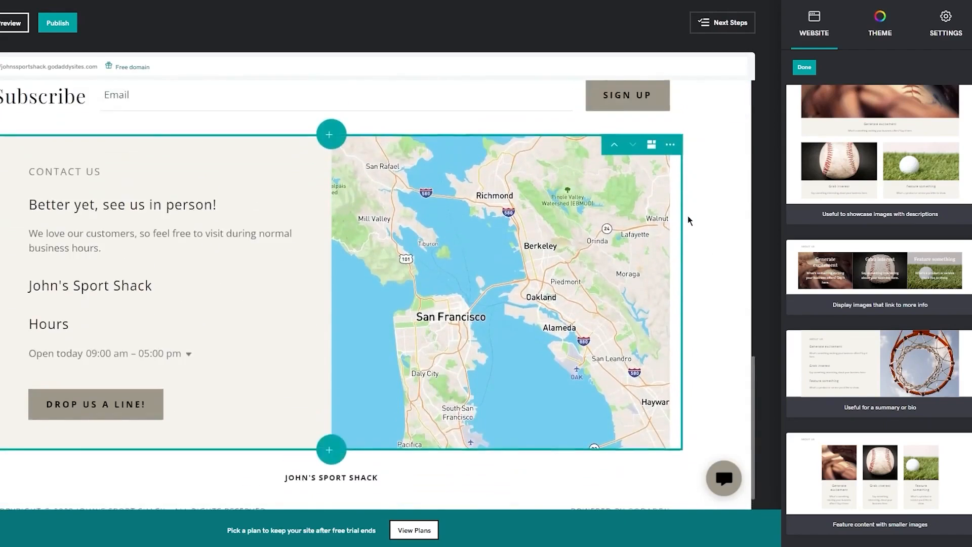
# Step: Delete the Subscribe section from the home page
pyautogui.scroll(5, 690, 218)
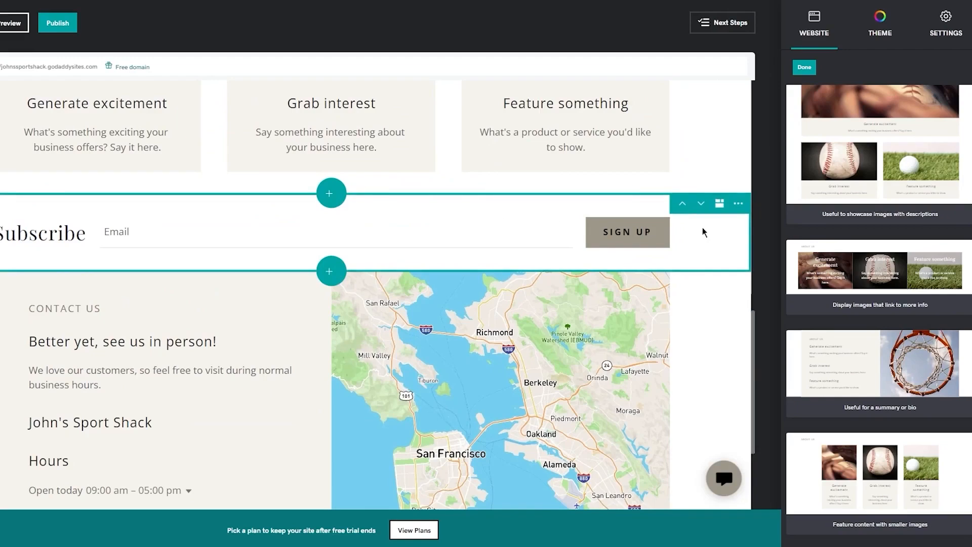
pyautogui.click(736, 203)
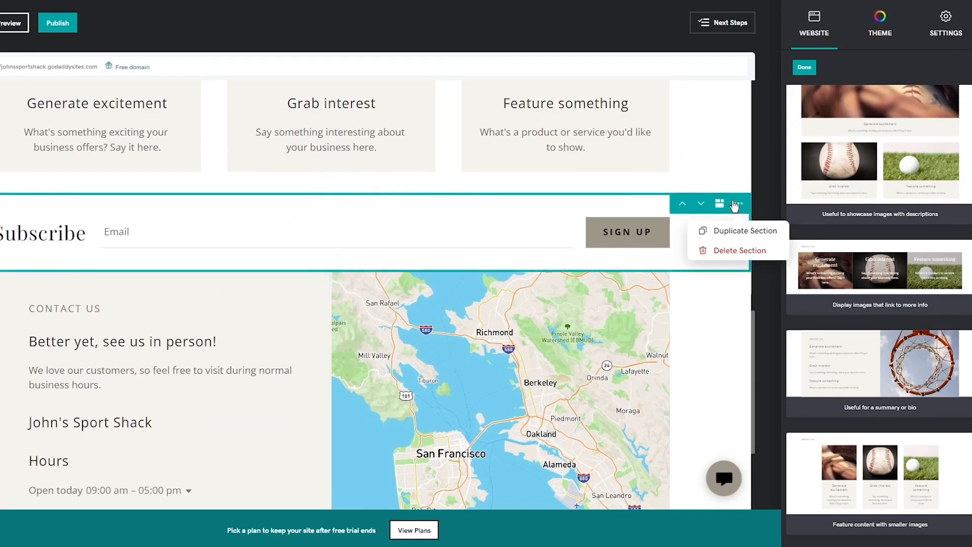
pyautogui.click(697, 250)
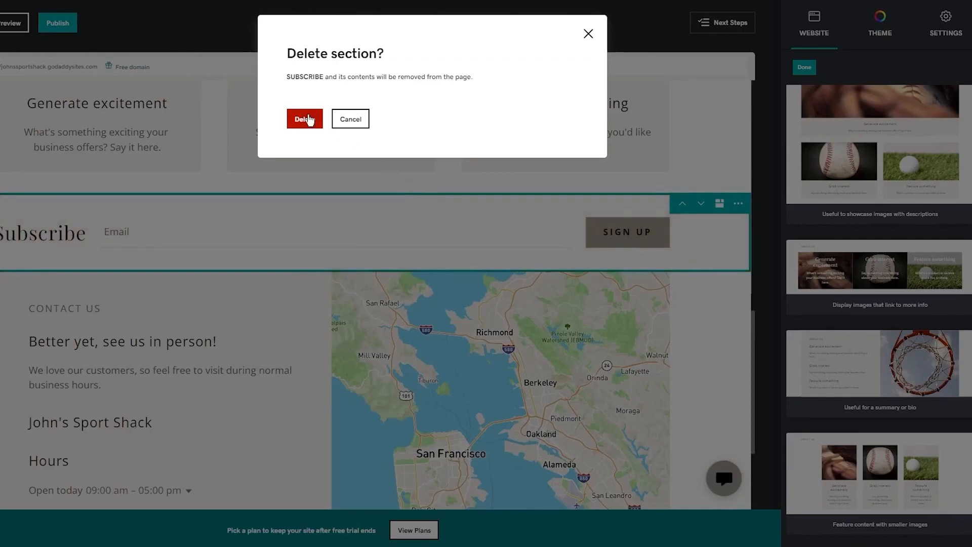
pyautogui.click(308, 119)
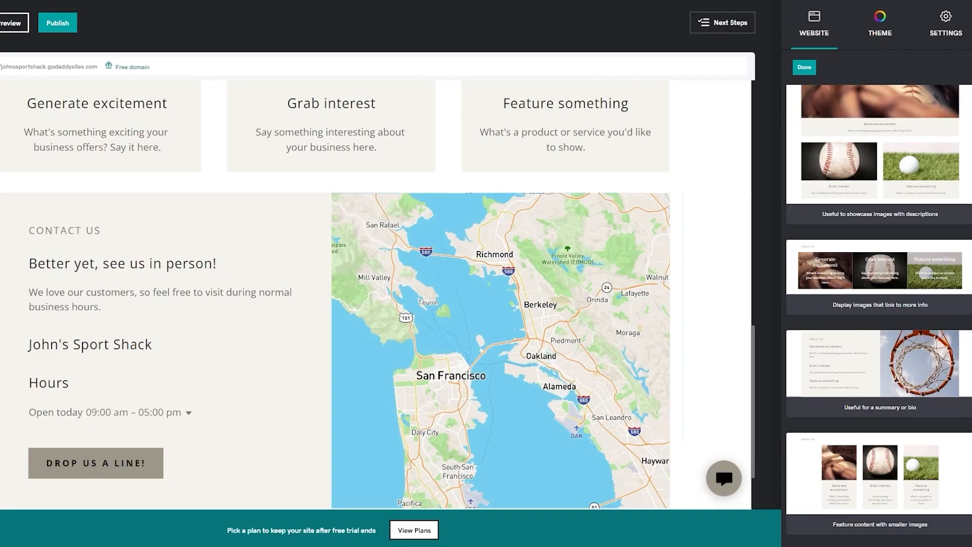
# Step: Duplicate the Contact Us section on the home page
pyautogui.scroll(-2, 646, 238)
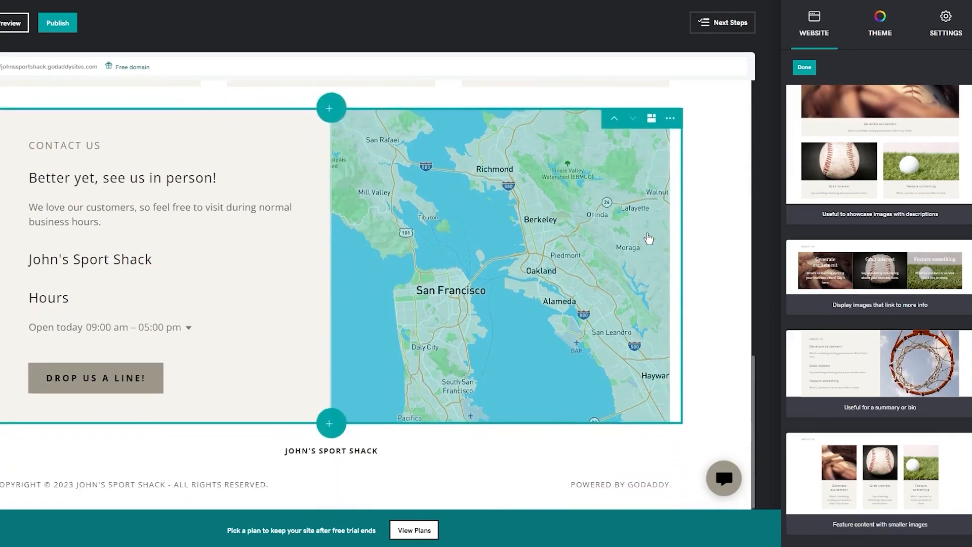
pyautogui.scroll(5, 648, 238)
pyautogui.scroll(8, 648, 238)
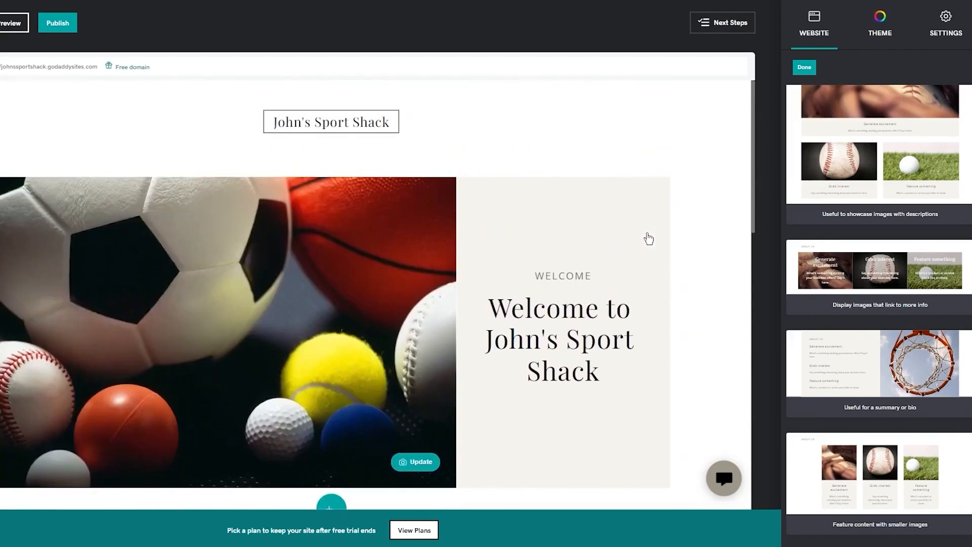
pyautogui.scroll(-10, 647, 239)
pyautogui.scroll(-3, 651, 241)
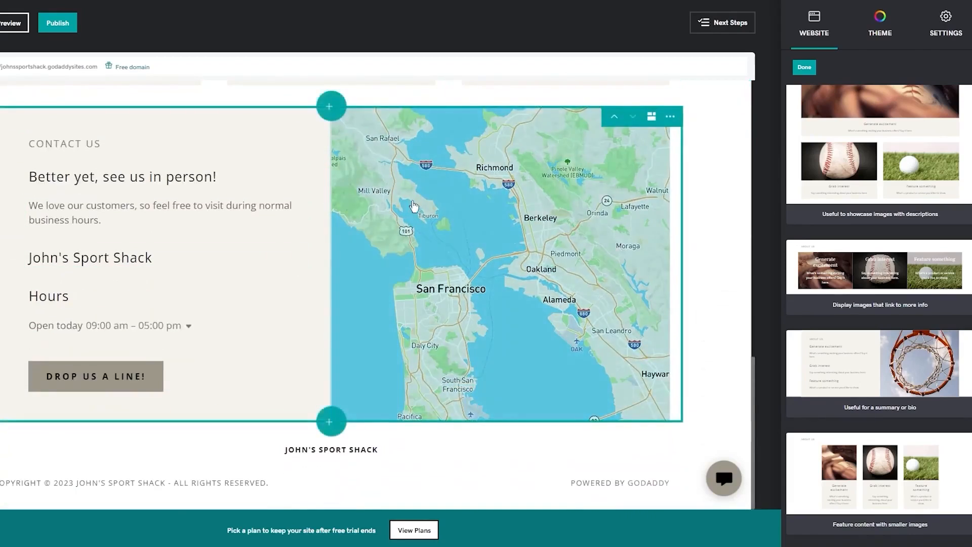
pyautogui.scroll(2, 555, 227)
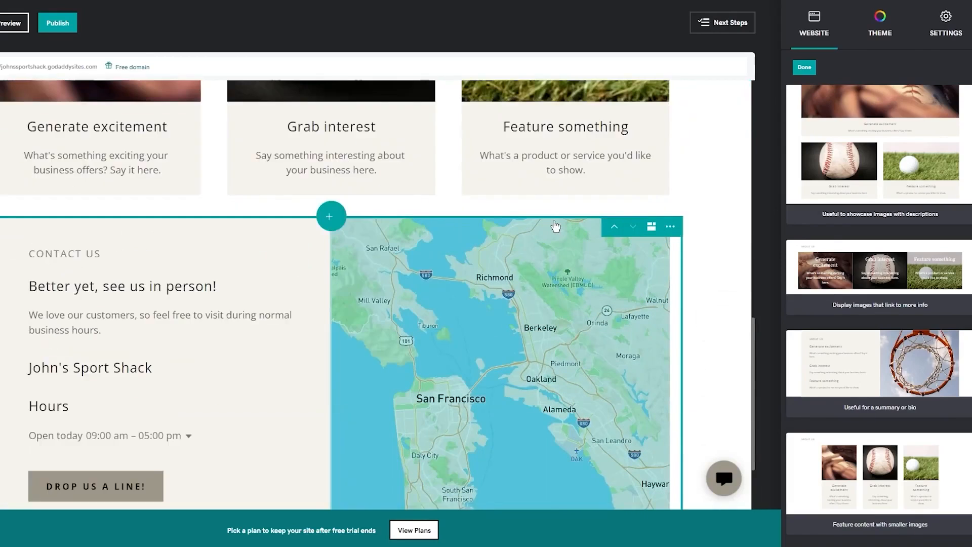
pyautogui.click(670, 226)
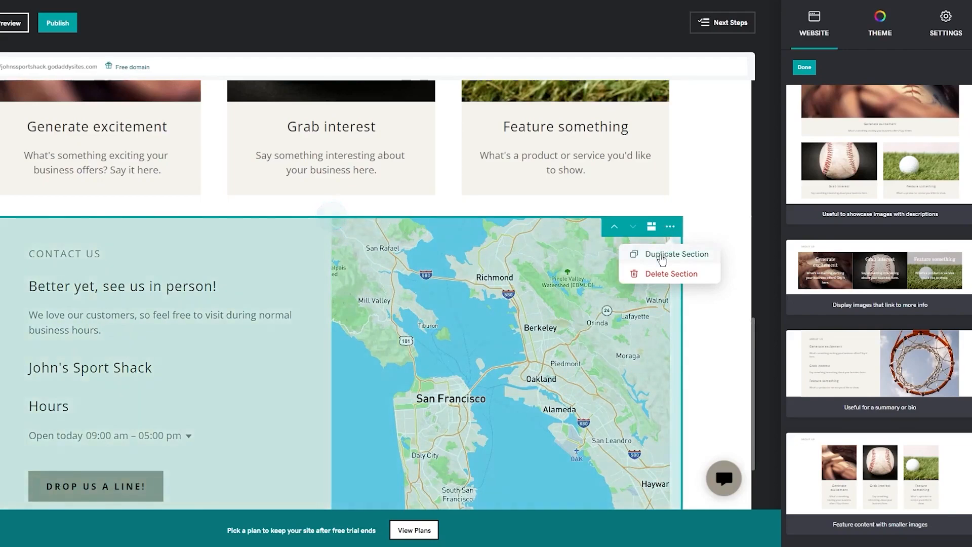
pyautogui.click(661, 259)
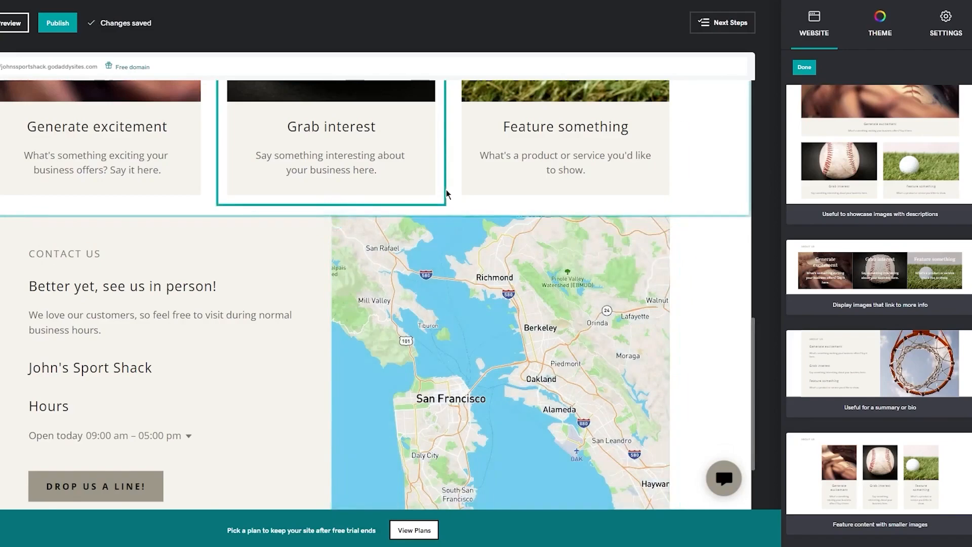
# Step: Set the section title of the lower Contact Us copy to "Order Now", keeping its heading as it is
pyautogui.scroll(5, 728, 274)
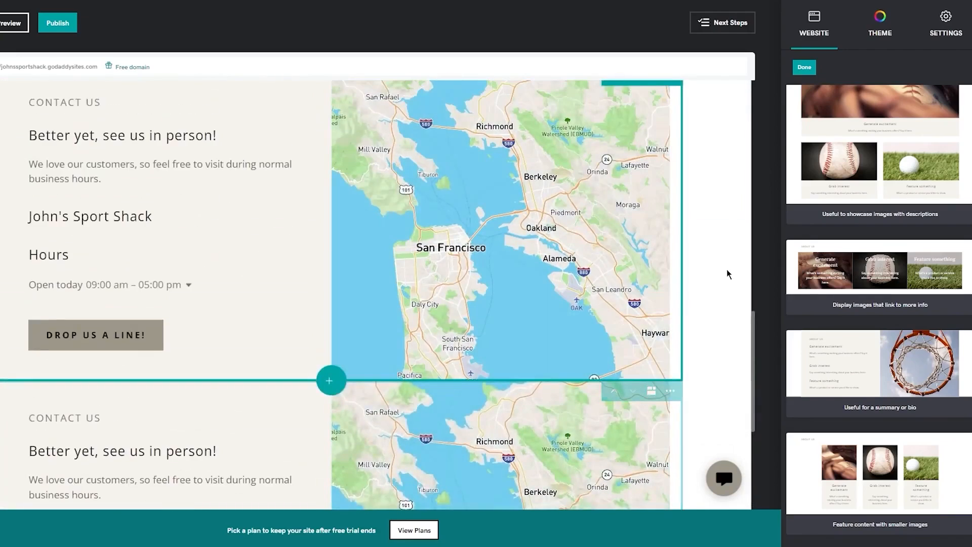
pyautogui.scroll(-5, 727, 274)
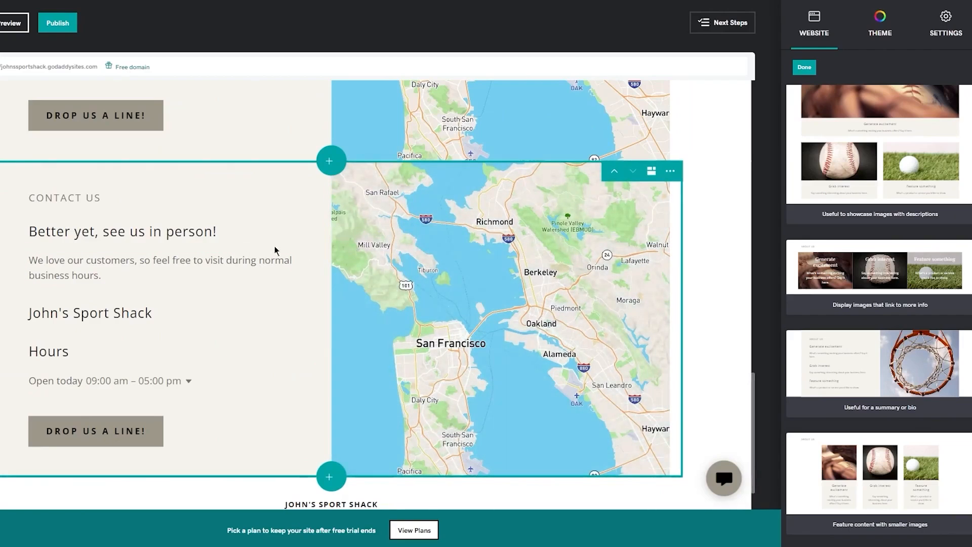
pyautogui.click(373, 233)
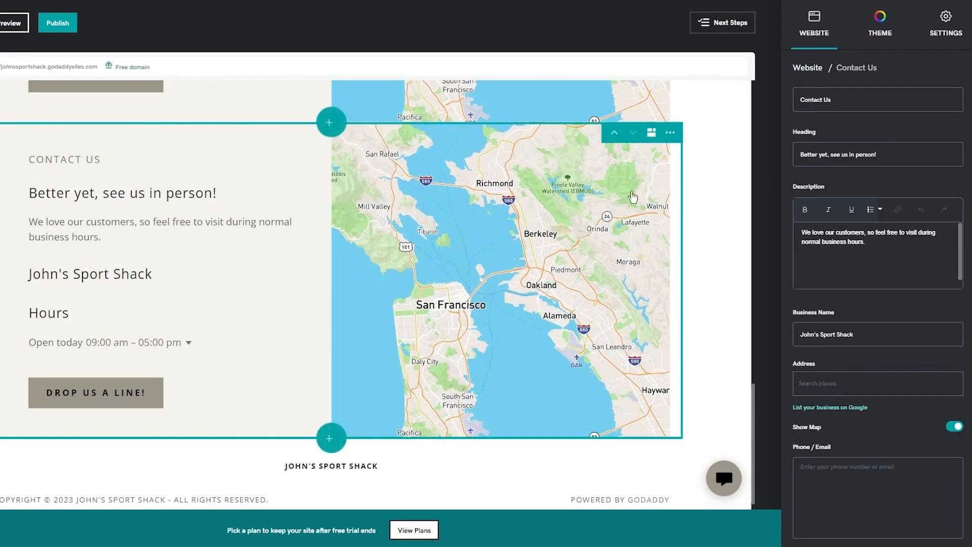
pyautogui.moveTo(868, 104); pyautogui.dragTo(794, 101)
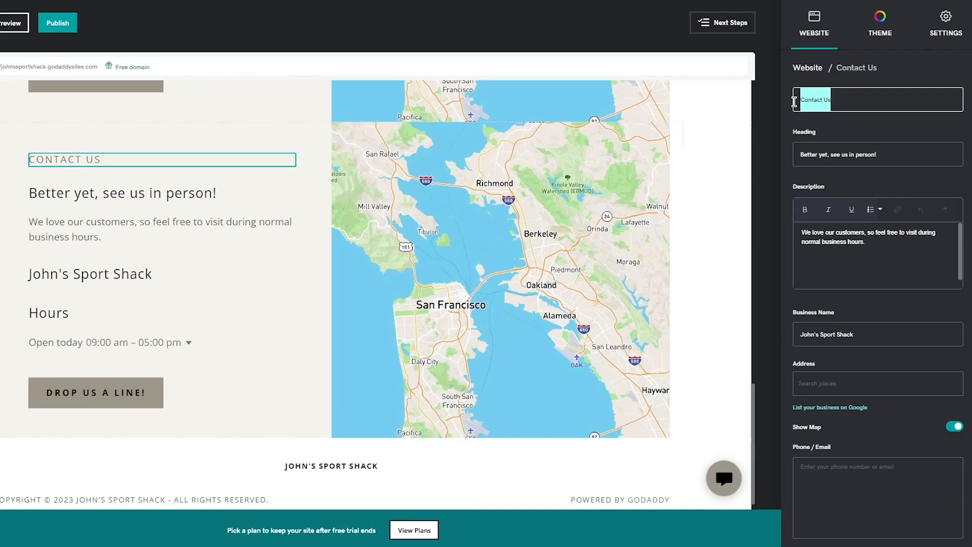
pyautogui.write('O')
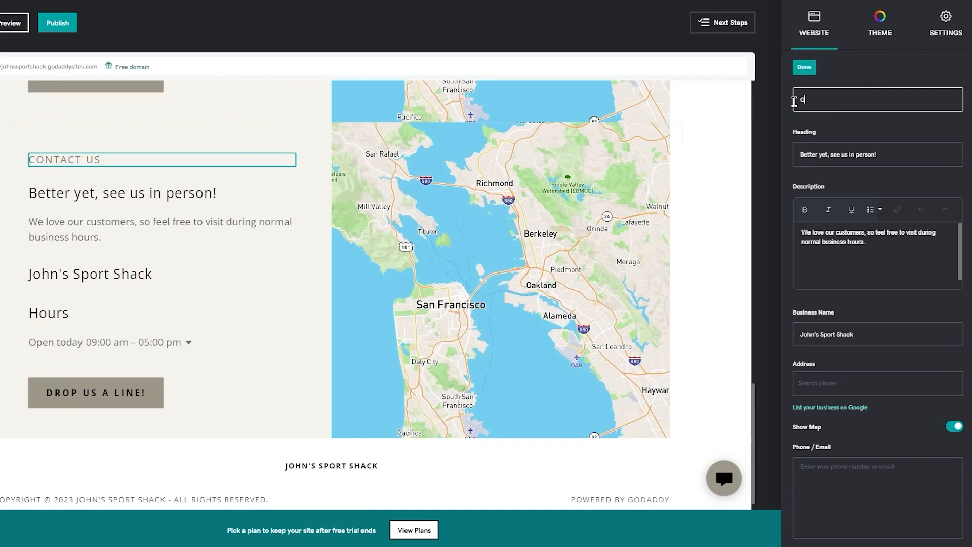
pyautogui.write('rder Now')
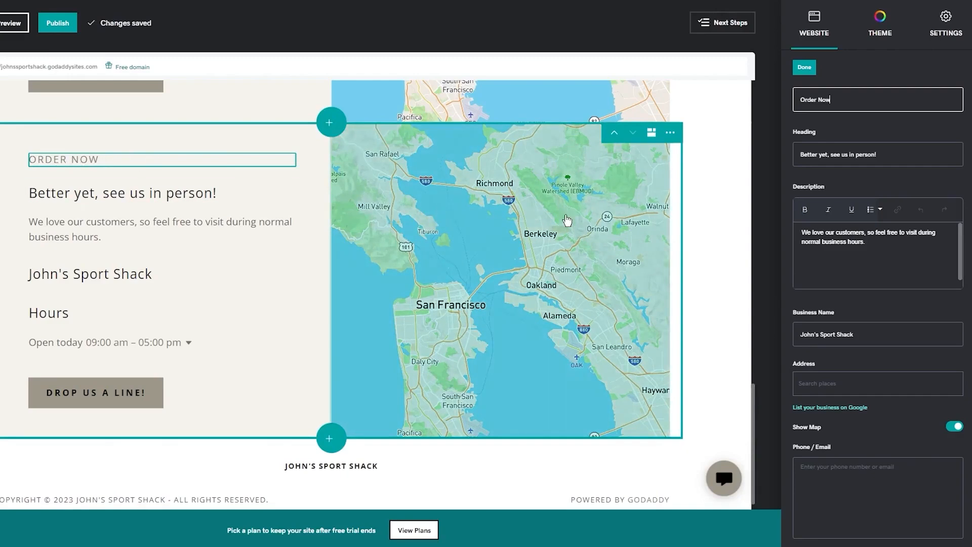
pyautogui.click(892, 152)
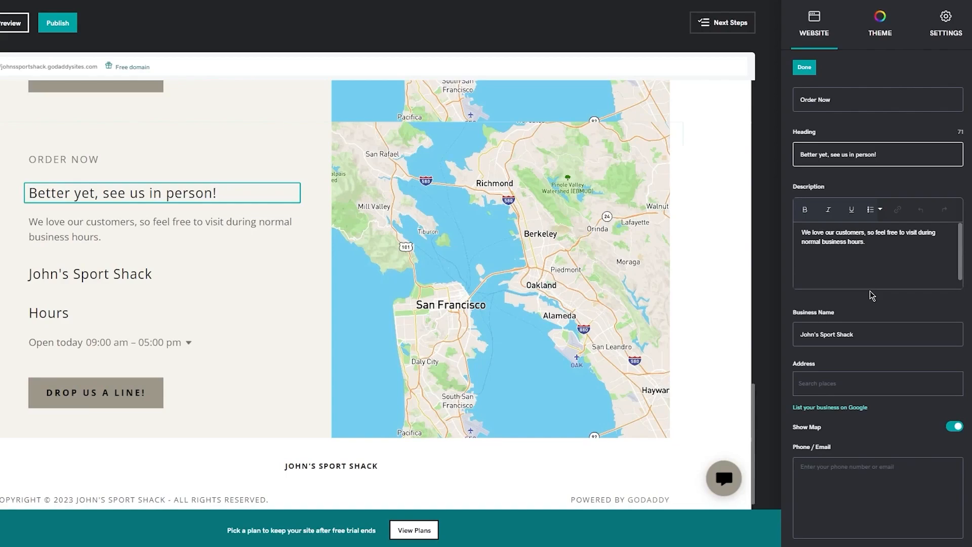
pyautogui.click(762, 287)
# Step: Delete the duplicated "Order Now" section from the home page
pyautogui.scroll(4, 728, 273)
pyautogui.scroll(-3, 728, 277)
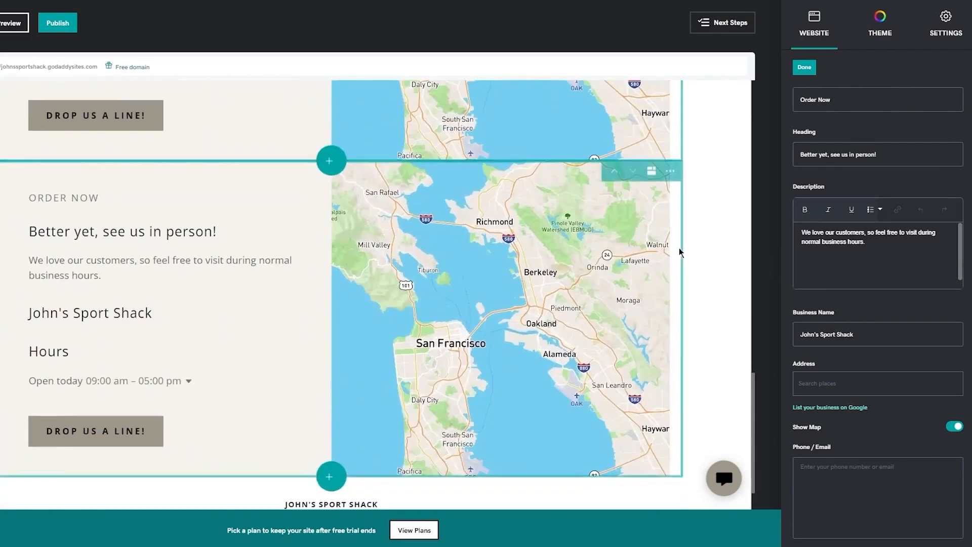
pyautogui.click(670, 172)
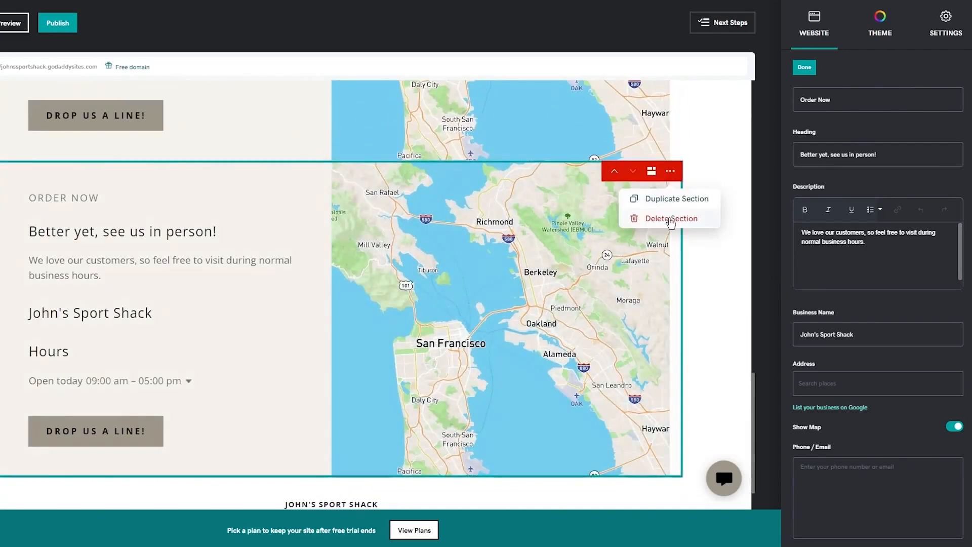
pyautogui.click(667, 218)
pyautogui.click(305, 120)
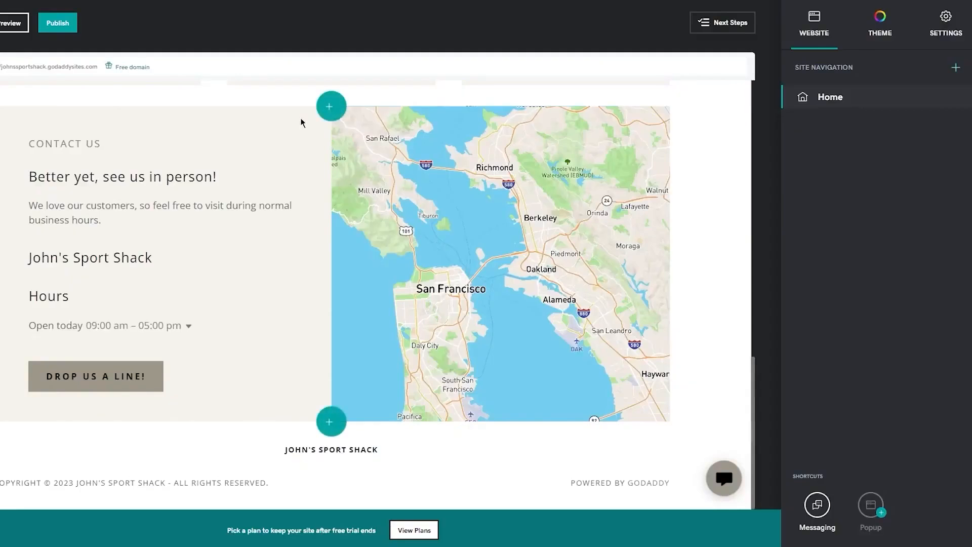
# Step: Open the section library for the spot between About Us and Contact Us, and view the Files layouts under Files & Web
pyautogui.moveTo(753, 395); pyautogui.dragTo(765, 122)
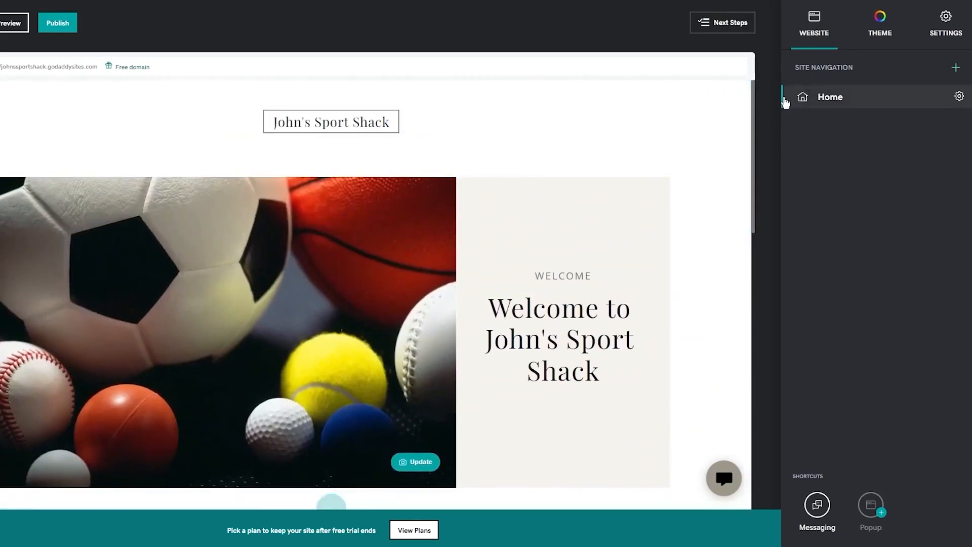
pyautogui.scroll(-10, 571, 150)
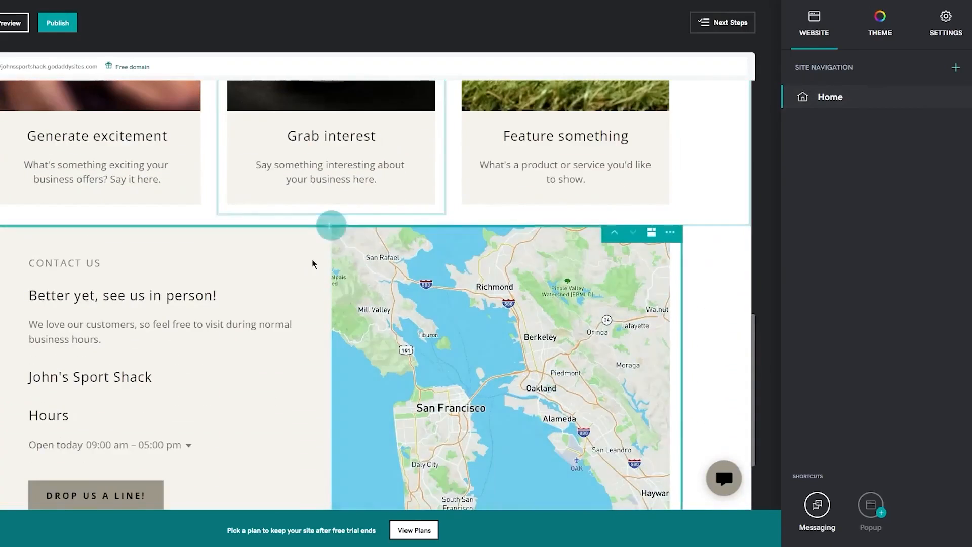
pyautogui.click(333, 225)
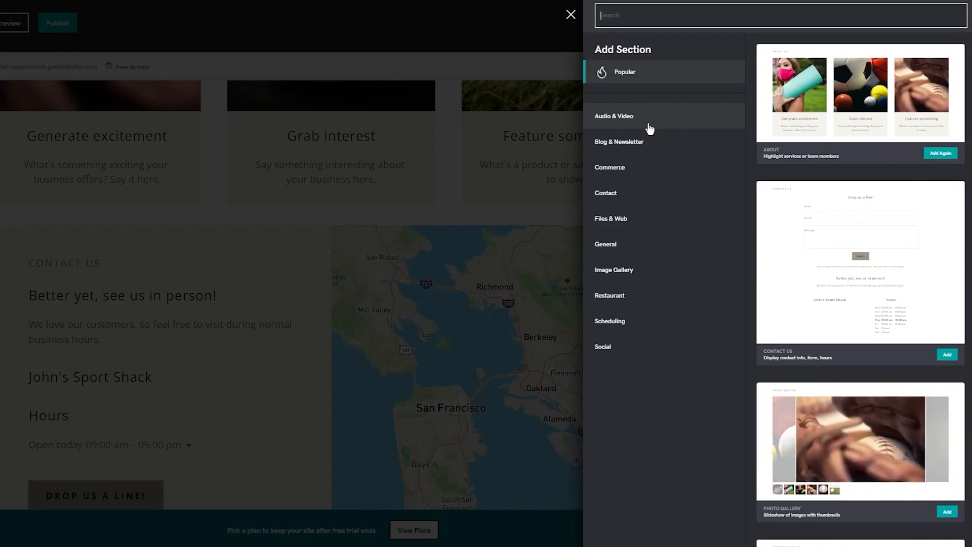
pyautogui.click(666, 227)
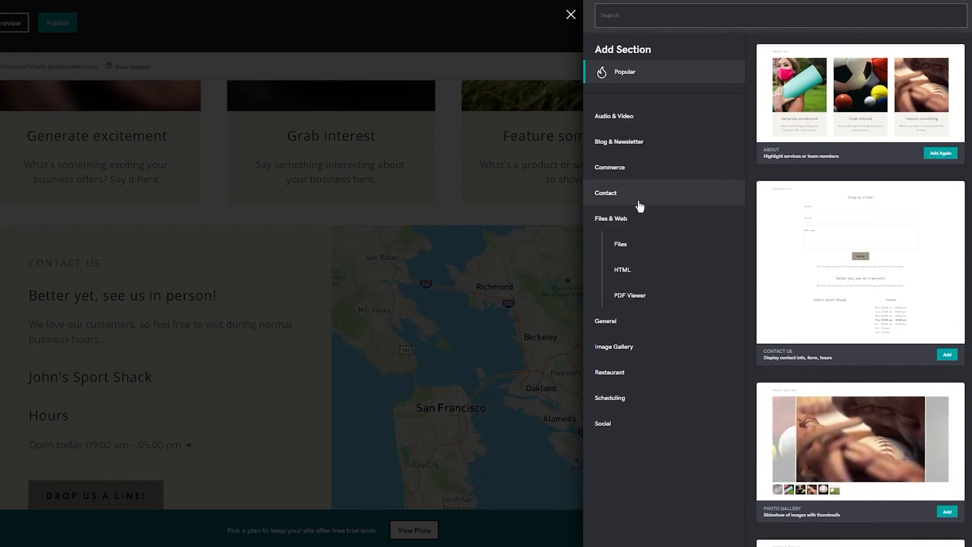
pyautogui.click(624, 246)
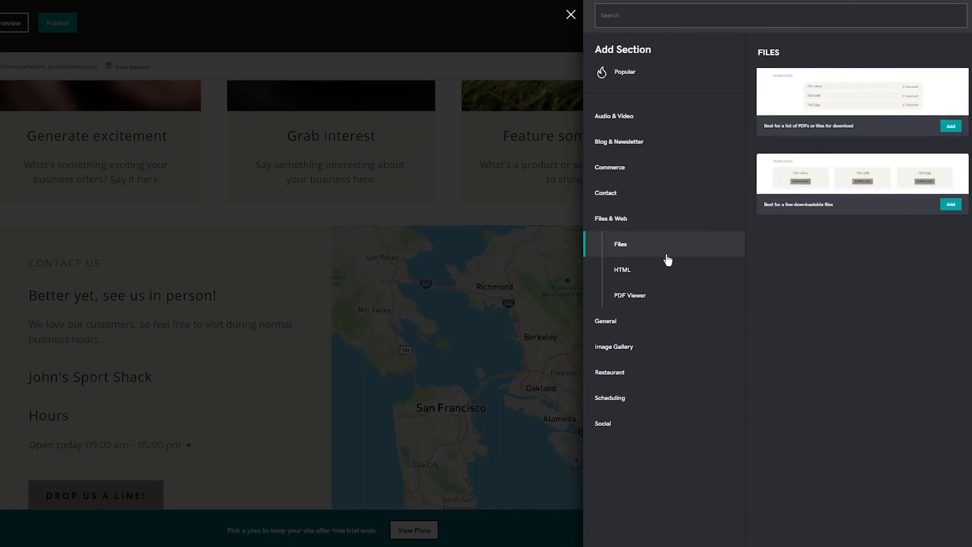
# Step: View the HTML and PDF Viewer sections and the list of General section types, and close the section library without adding anything
pyautogui.click(660, 270)
pyautogui.click(658, 293)
pyautogui.click(640, 321)
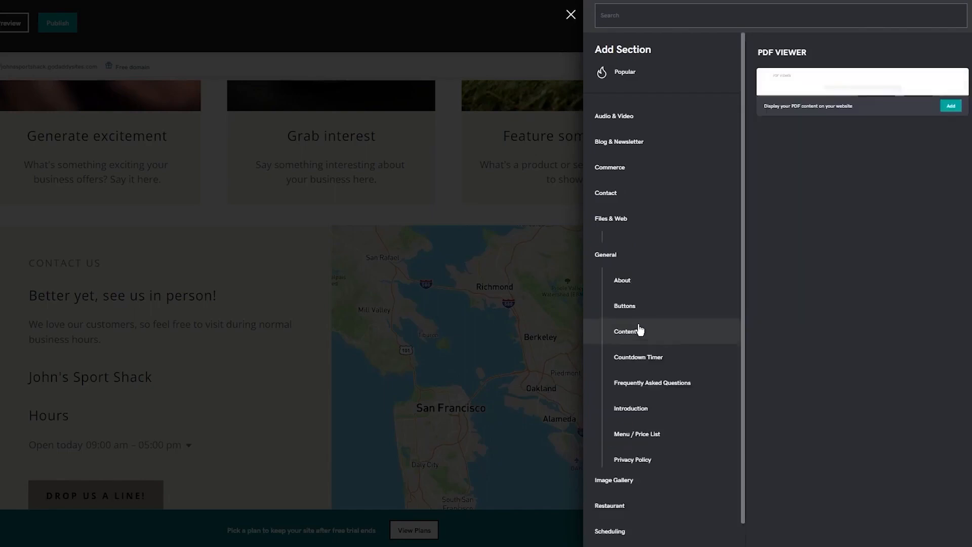
pyautogui.scroll(-1, 632, 293)
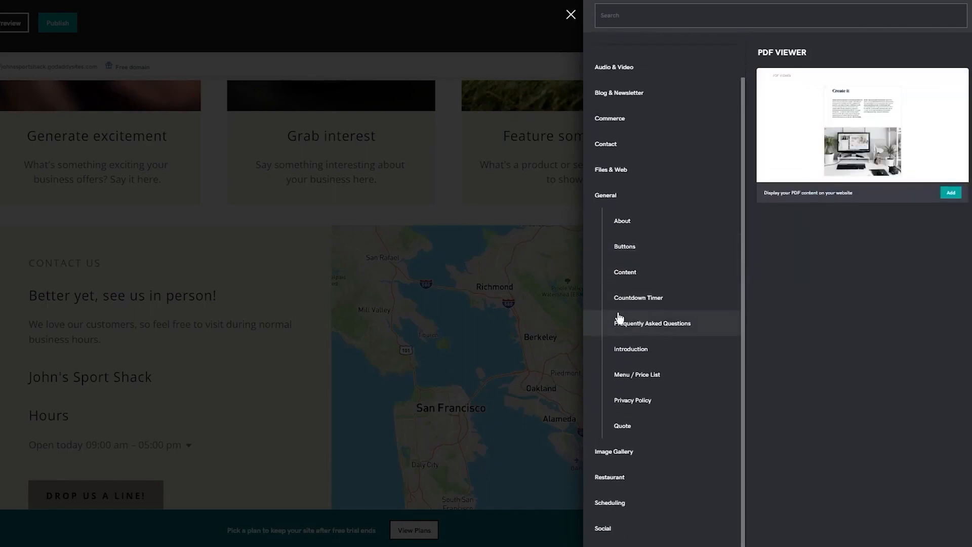
pyautogui.click(571, 14)
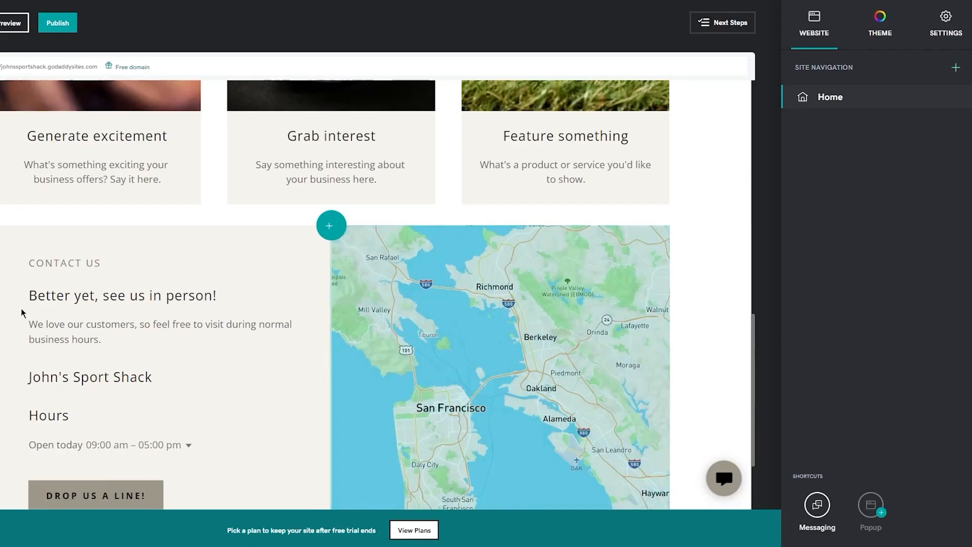
# Step: Browse the available website themes, apply the Slate theme, and review the restyled home page
pyautogui.click(883, 28)
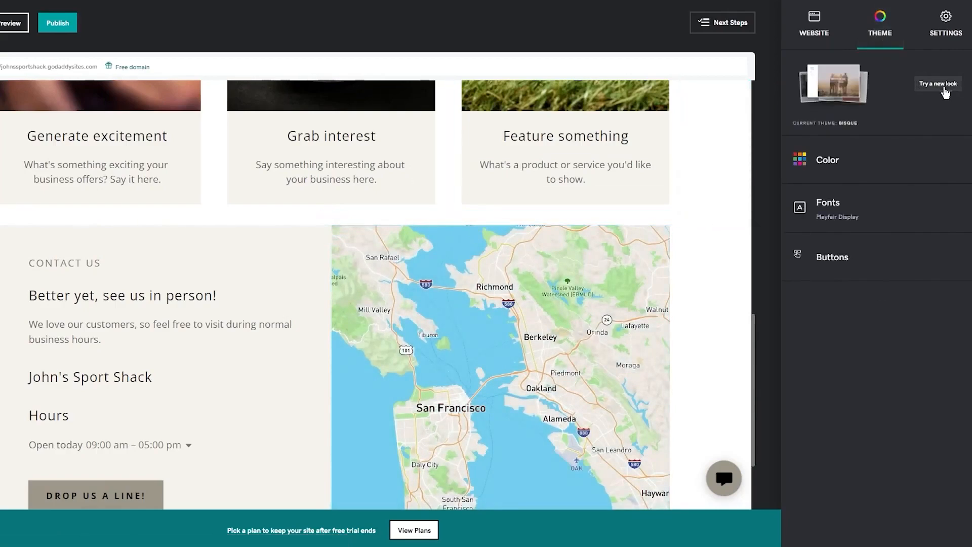
pyautogui.click(942, 86)
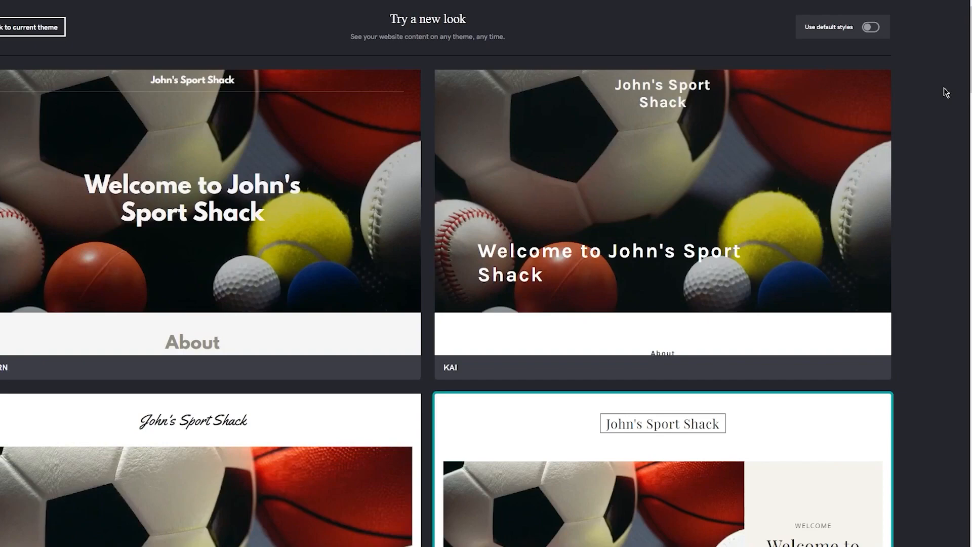
pyautogui.scroll(-2, 888, 175)
pyautogui.scroll(2, 887, 176)
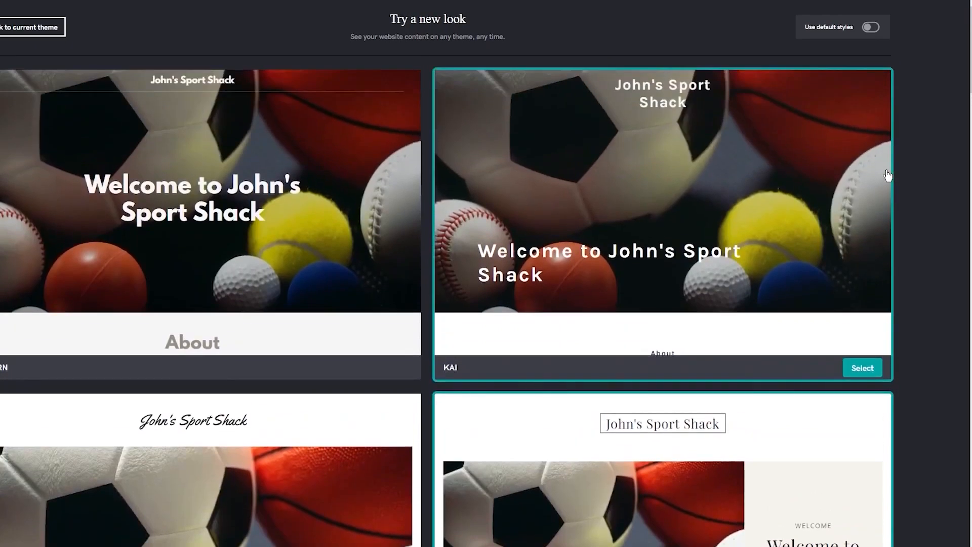
pyautogui.scroll(-6, 607, 253)
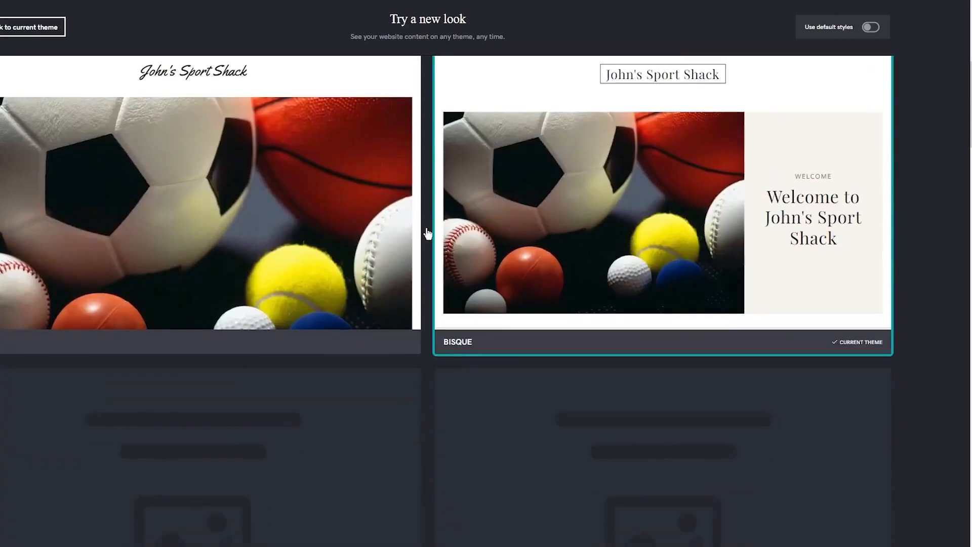
pyautogui.scroll(-5, 534, 302)
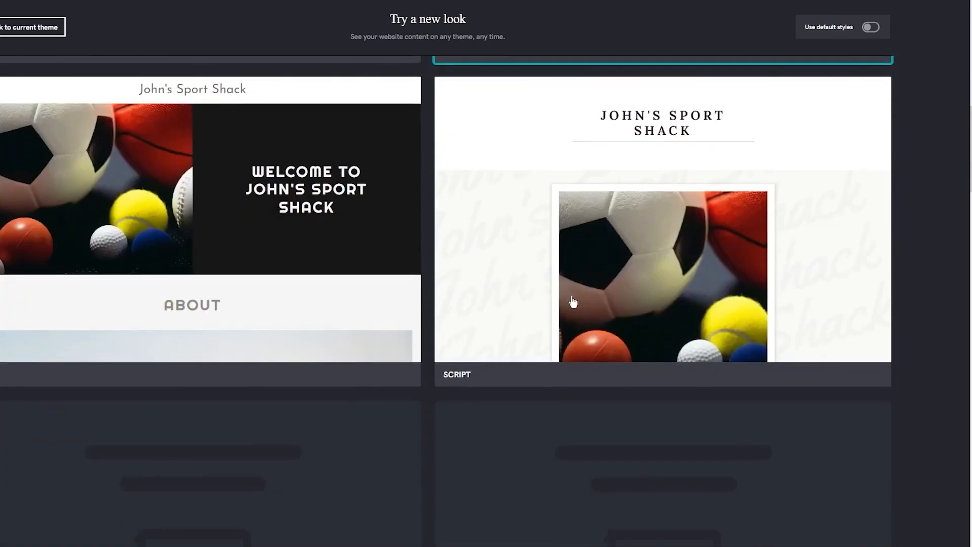
pyautogui.scroll(-4, 147, 252)
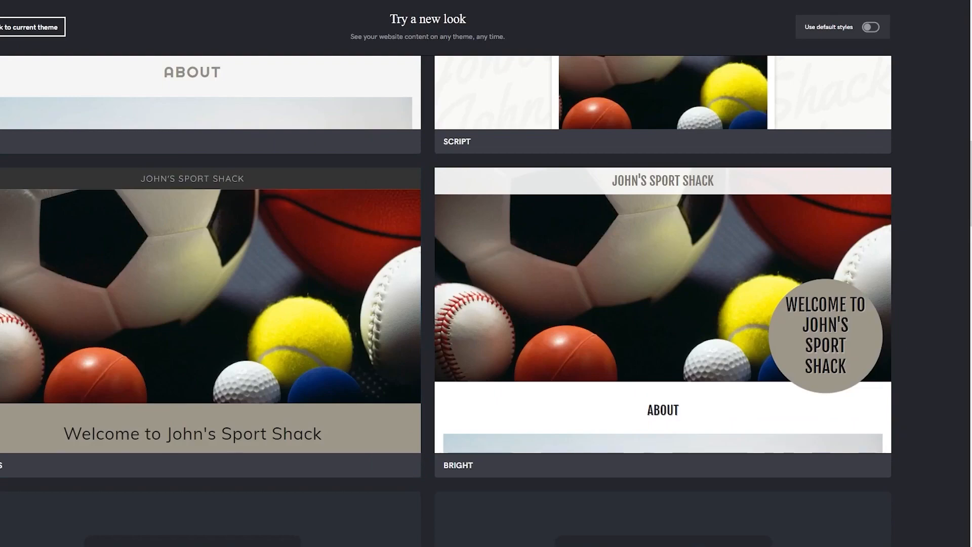
pyautogui.scroll(-10, 42, 265)
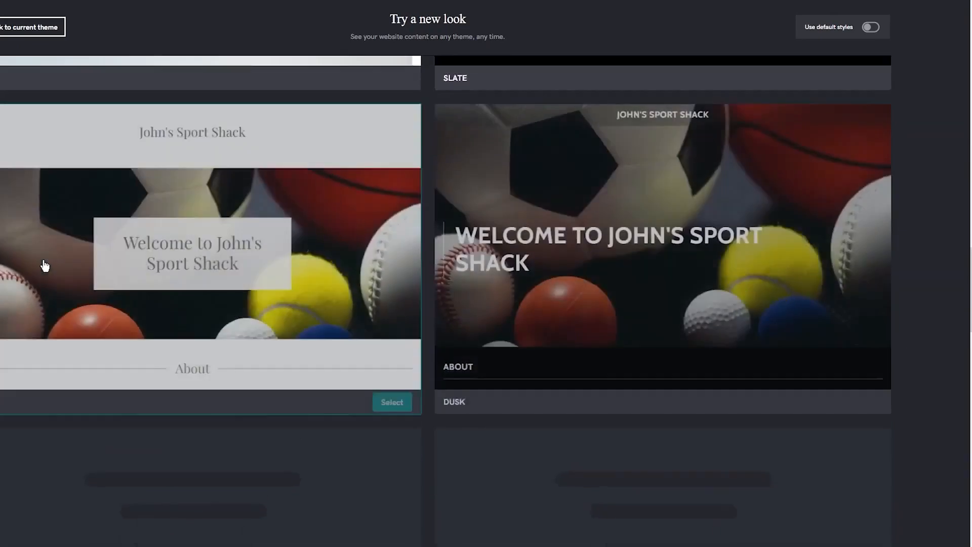
pyautogui.scroll(8, 45, 265)
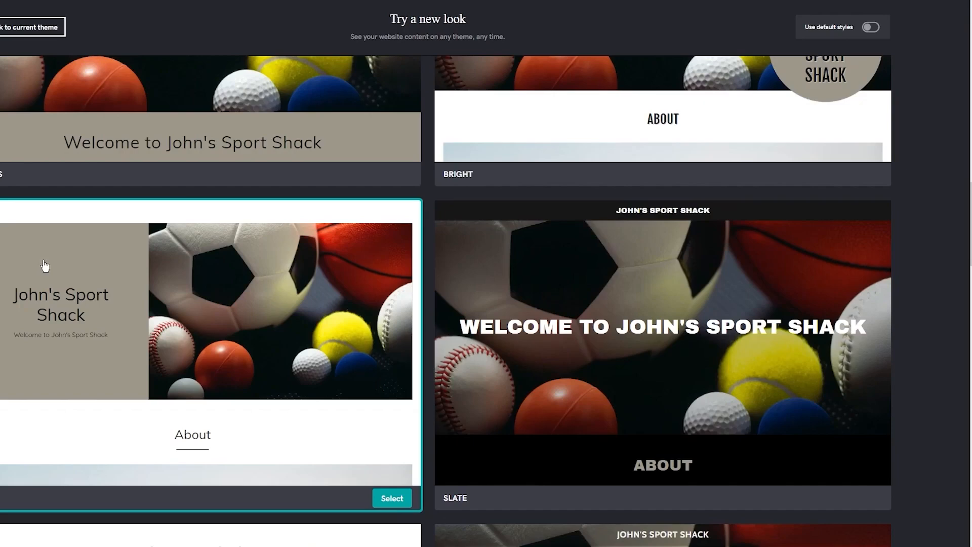
pyautogui.scroll(-15, 138, 295)
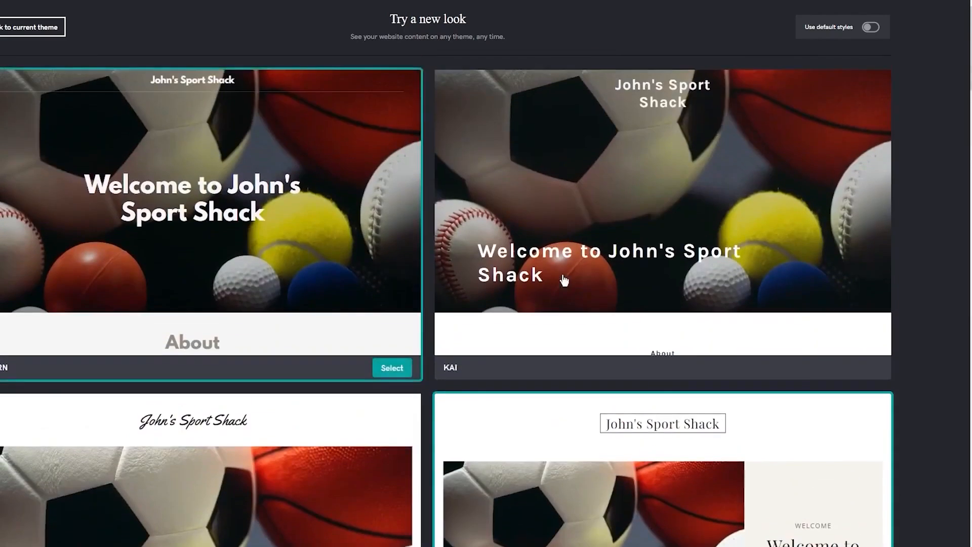
pyautogui.scroll(-10, 901, 235)
pyautogui.scroll(5, 901, 236)
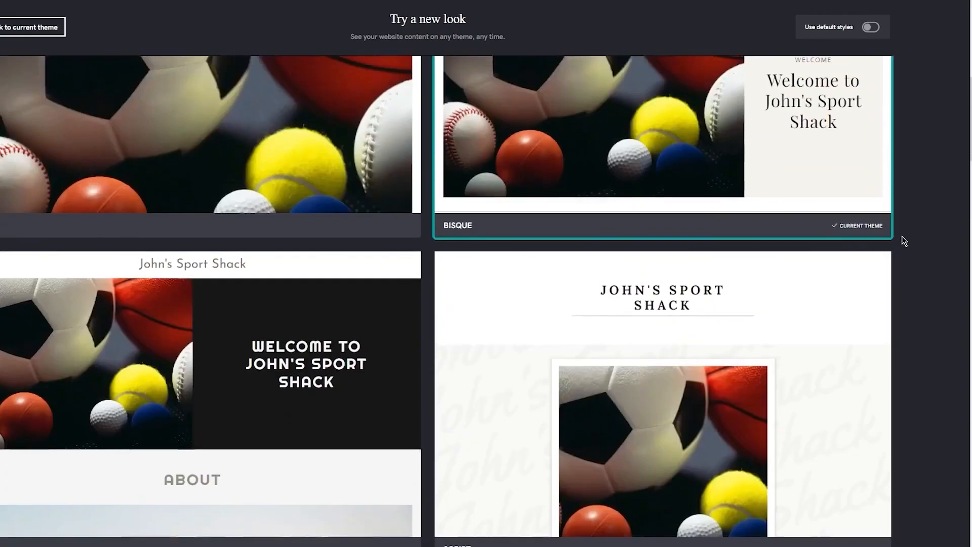
pyautogui.scroll(-12, 900, 235)
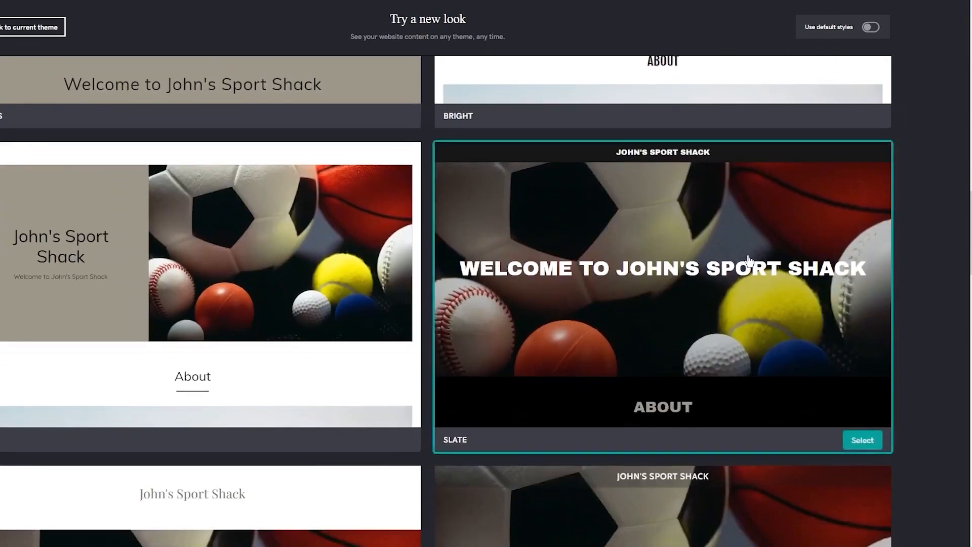
pyautogui.click(853, 437)
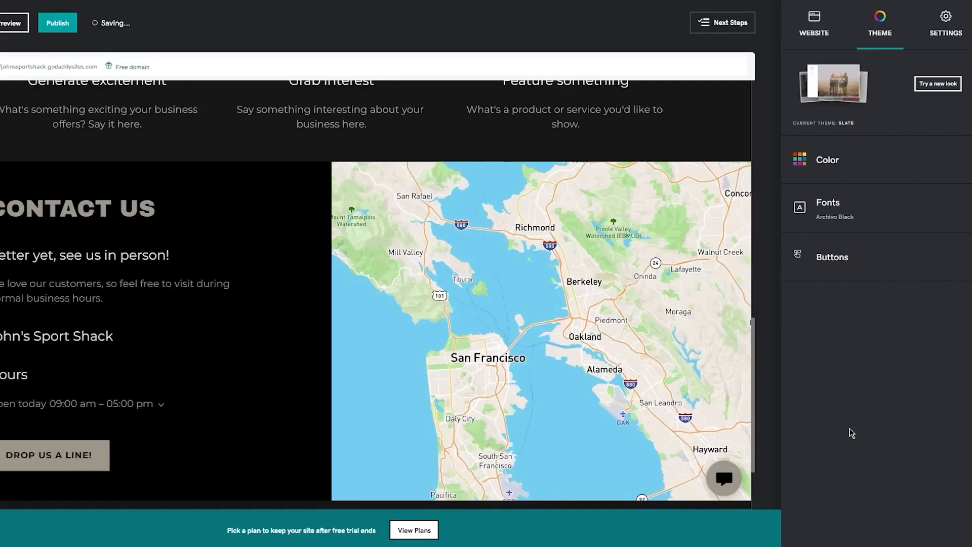
pyautogui.scroll(11, 618, 348)
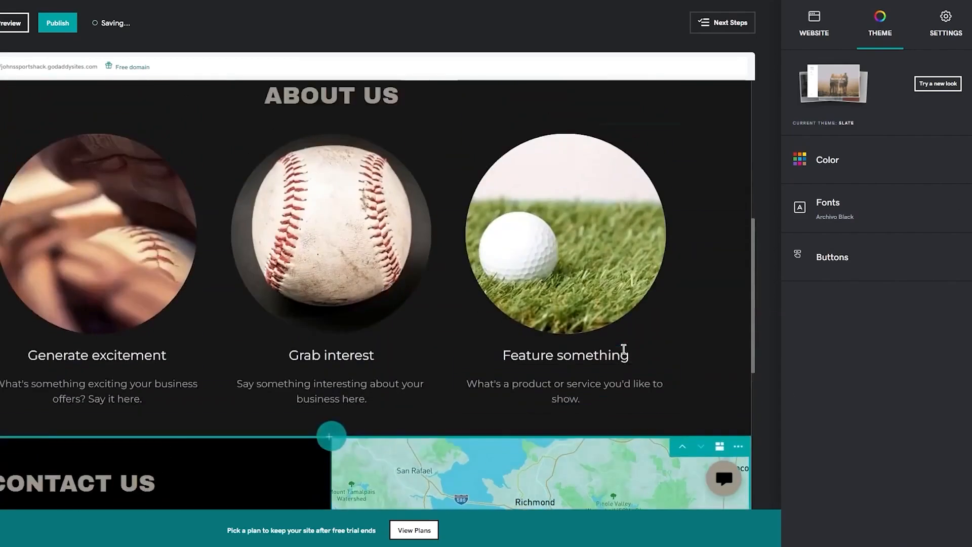
pyautogui.scroll(-8, 411, 222)
pyautogui.scroll(8, 412, 226)
# Step: Try the custom theme colors #889D9D and #92889D and check how they look on the home page
pyautogui.click(839, 159)
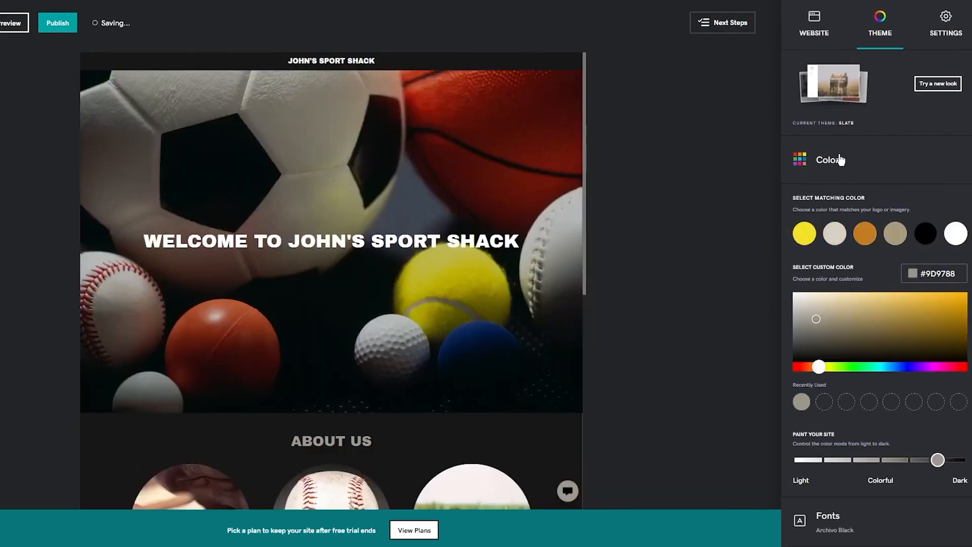
pyautogui.scroll(-1, 844, 277)
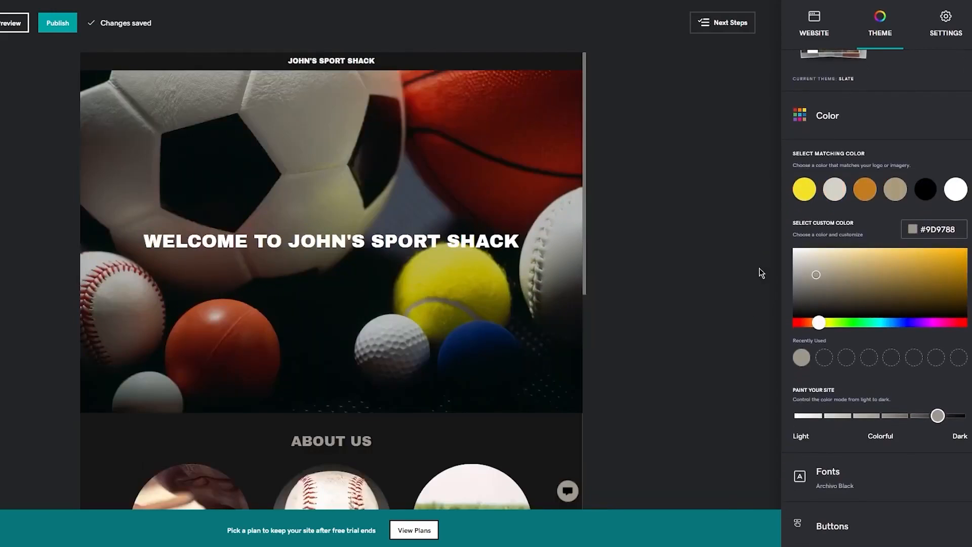
pyautogui.scroll(-5, 456, 279)
pyautogui.moveTo(819, 323)
pyautogui.mouseDown()
pyautogui.moveTo(901, 323)
pyautogui.moveTo(805, 324)
pyautogui.mouseUp()
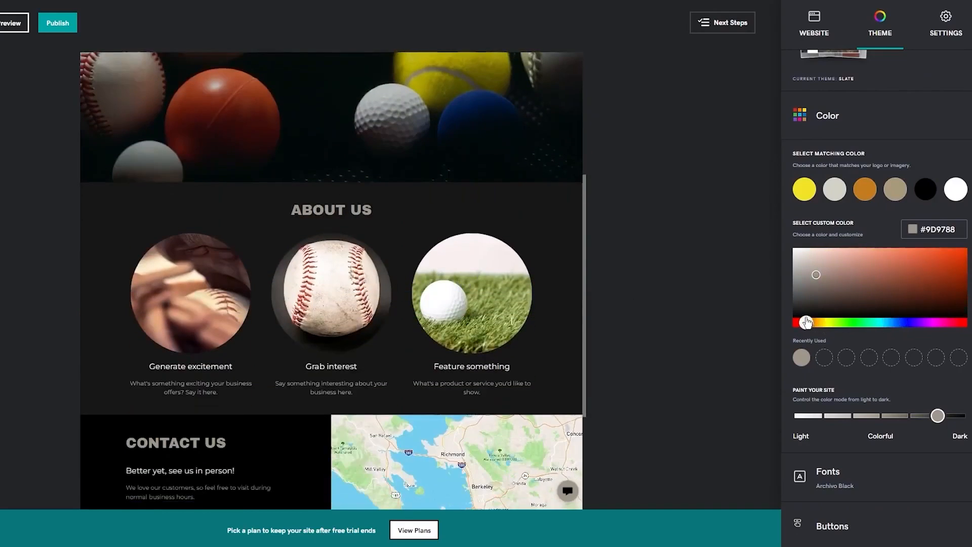
pyautogui.click(880, 323)
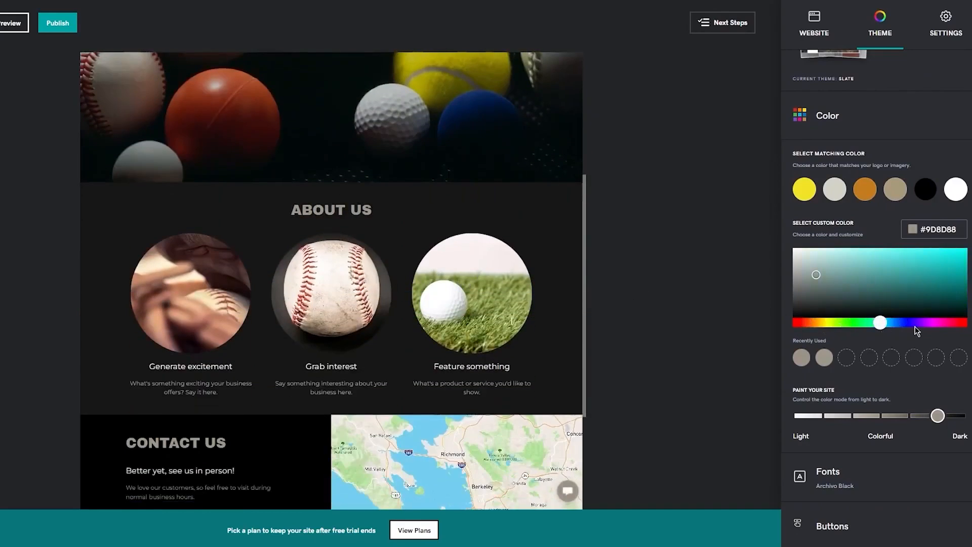
pyautogui.scroll(-4, 581, 328)
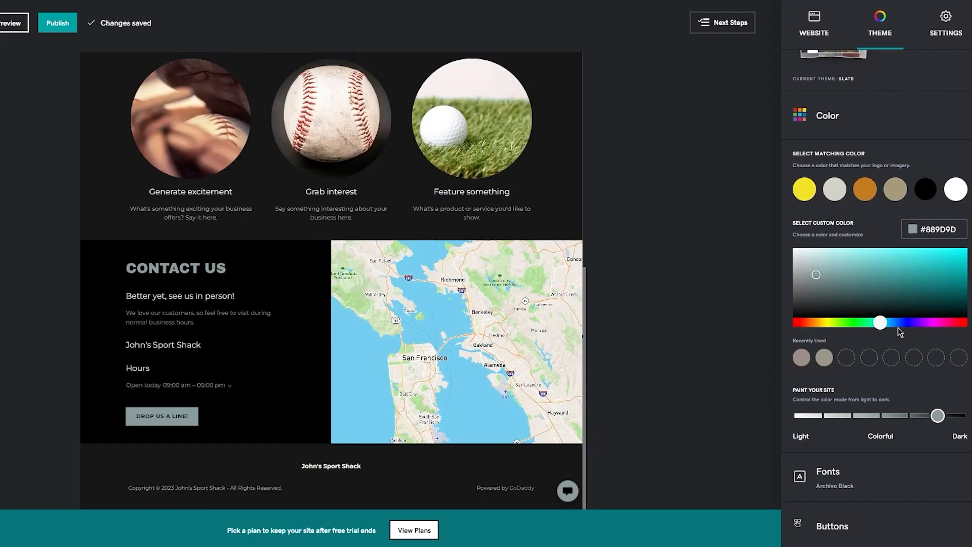
pyautogui.click(920, 323)
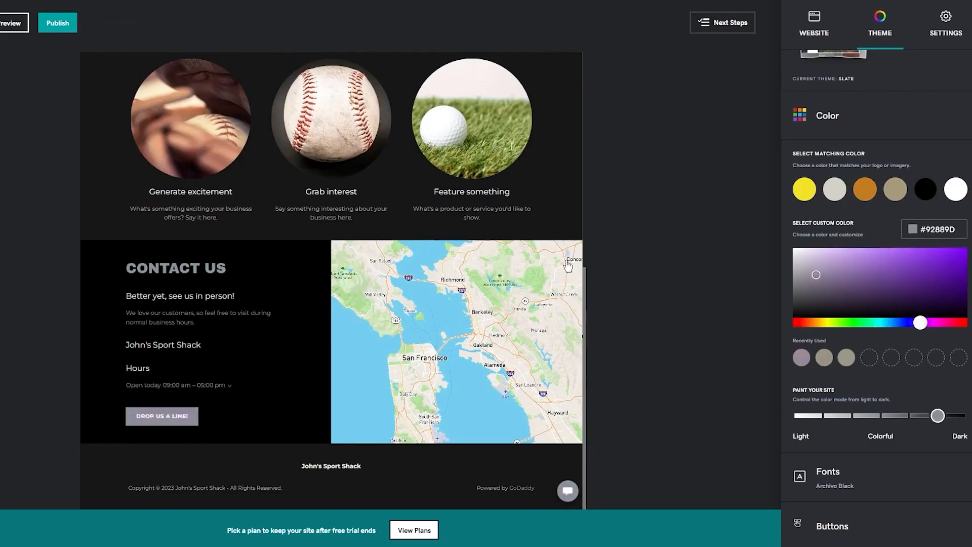
pyautogui.scroll(8, 436, 252)
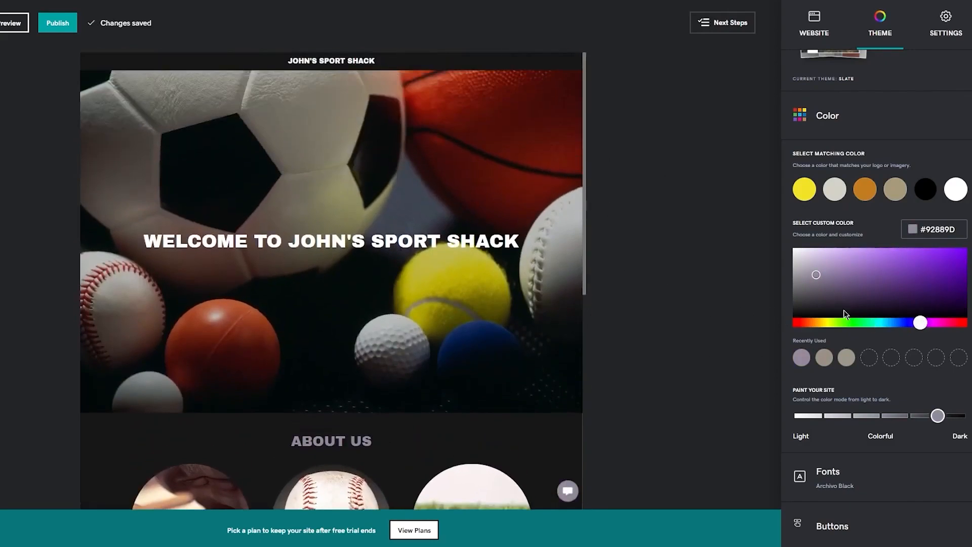
# Step: Set the theme's custom color to #080506 and lighten the site's color mode to the third level from Light
pyautogui.click(805, 190)
pyautogui.click(857, 315)
pyautogui.moveTo(825, 322); pyautogui.dragTo(944, 322)
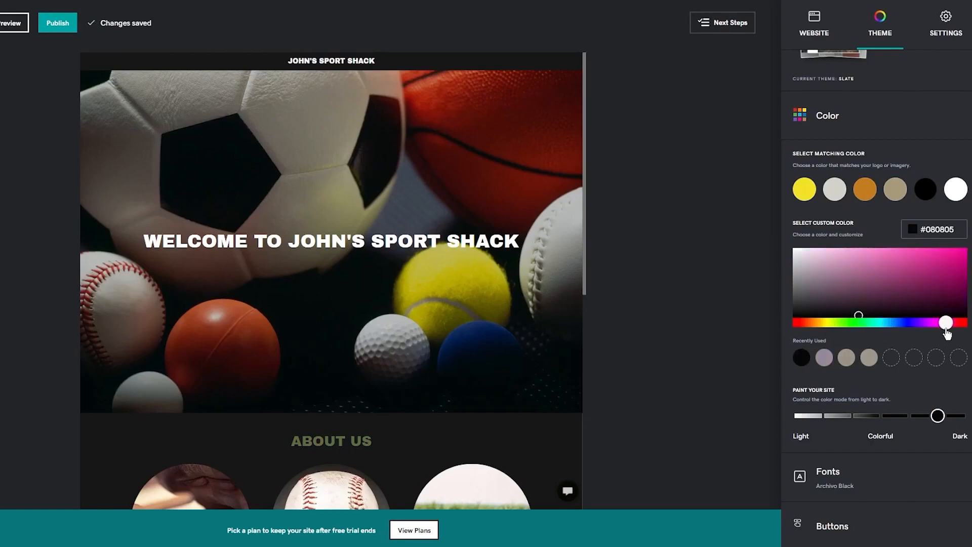
pyautogui.click(954, 324)
pyautogui.click(955, 327)
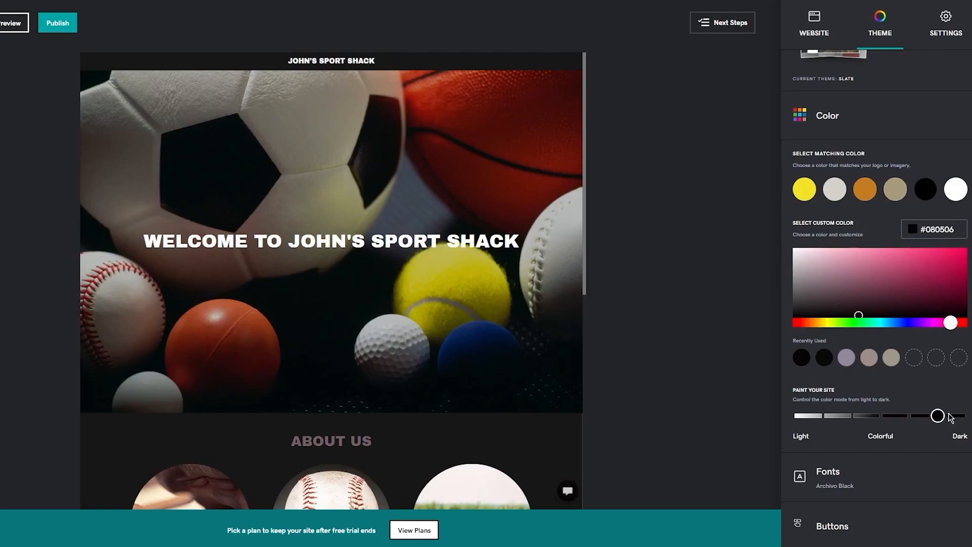
pyautogui.moveTo(938, 415); pyautogui.dragTo(834, 414)
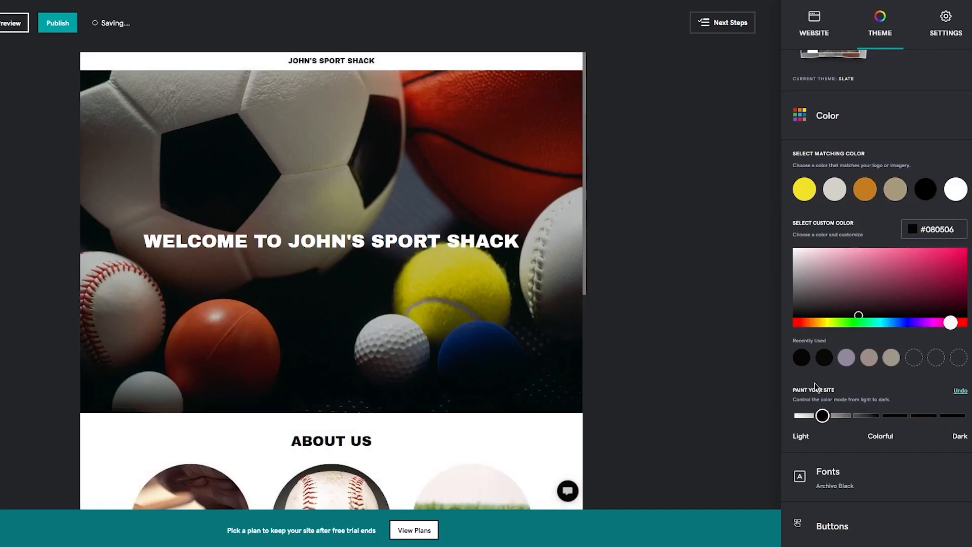
pyautogui.click(839, 412)
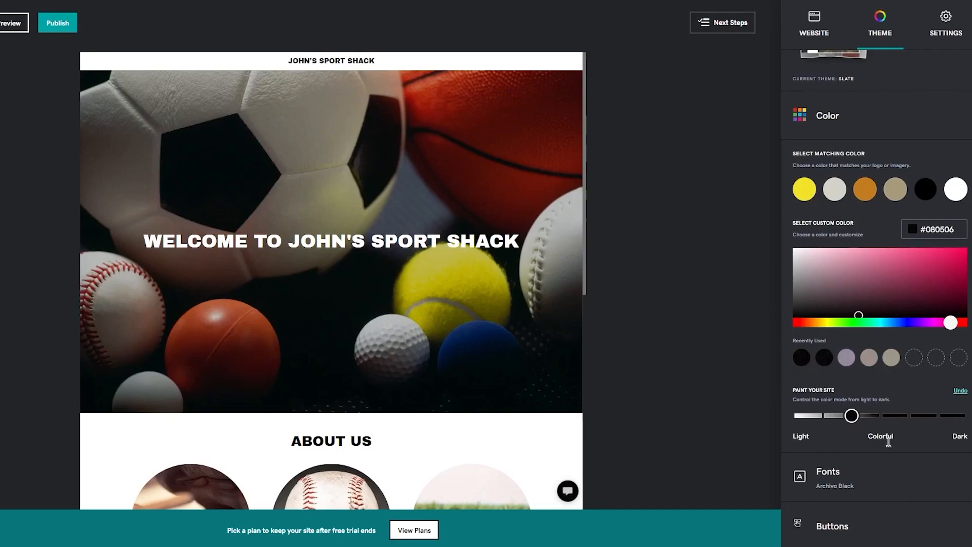
# Step: Try the Abril Fatface and Droid Sans font pairing, and apply the Cinzel and Source Sans Pro pairing to the site
pyautogui.click(840, 470)
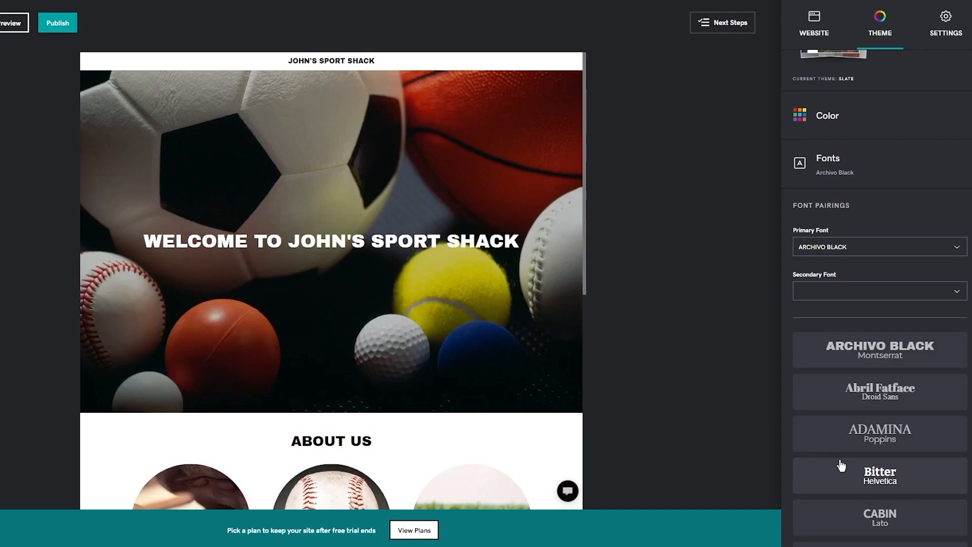
pyautogui.scroll(-5, 951, 329)
pyautogui.click(915, 196)
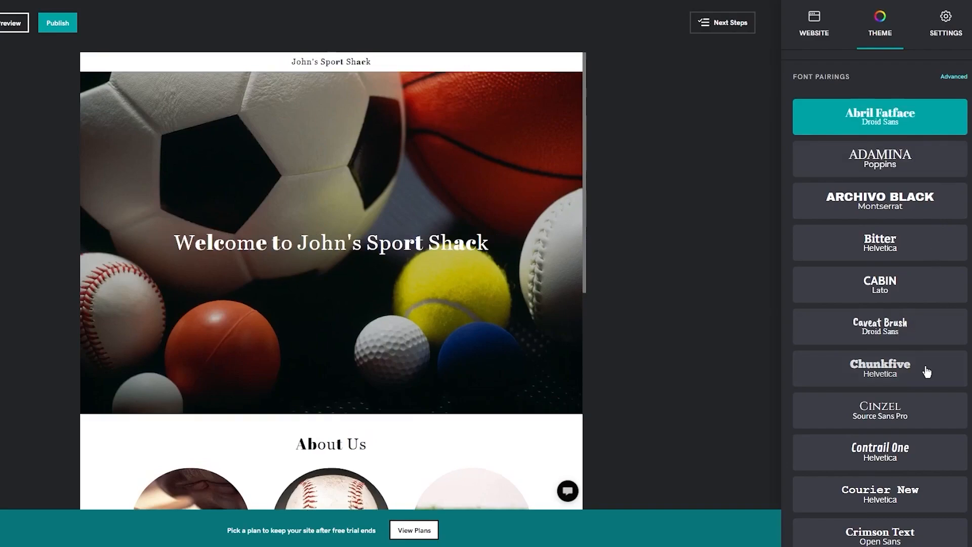
pyautogui.click(911, 415)
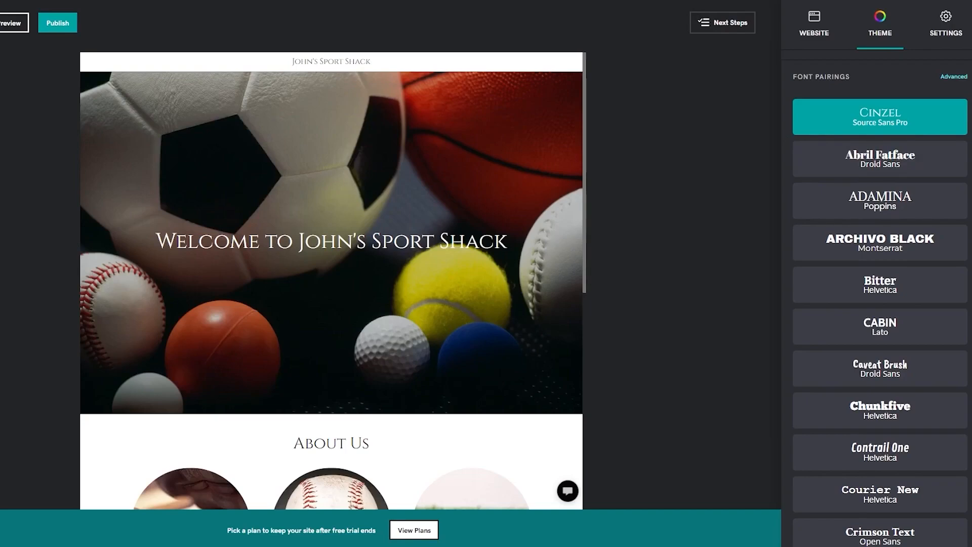
# Step: Look through the whole list of font pairings for the theme
pyautogui.scroll(-8, 867, 298)
pyautogui.scroll(-20, 867, 299)
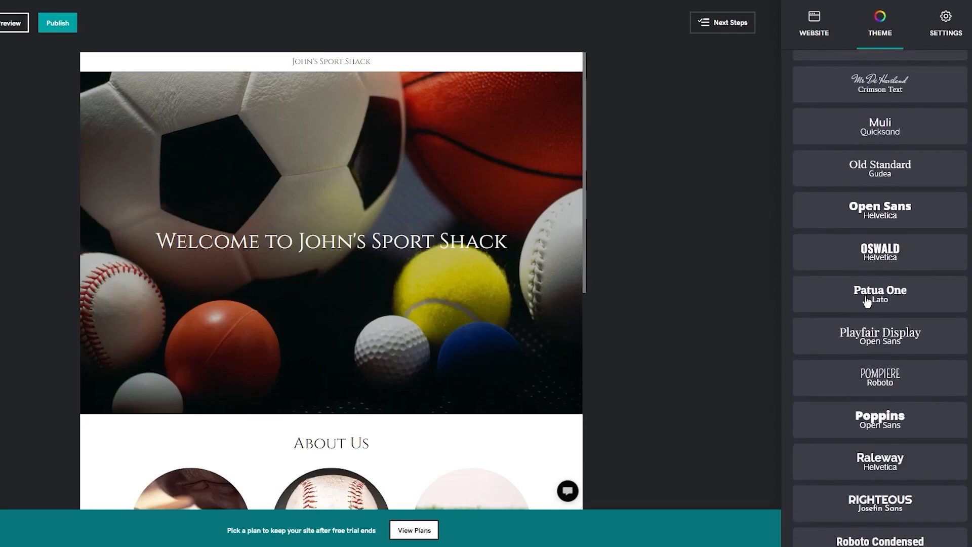
pyautogui.scroll(20, 867, 300)
pyautogui.scroll(10, 867, 300)
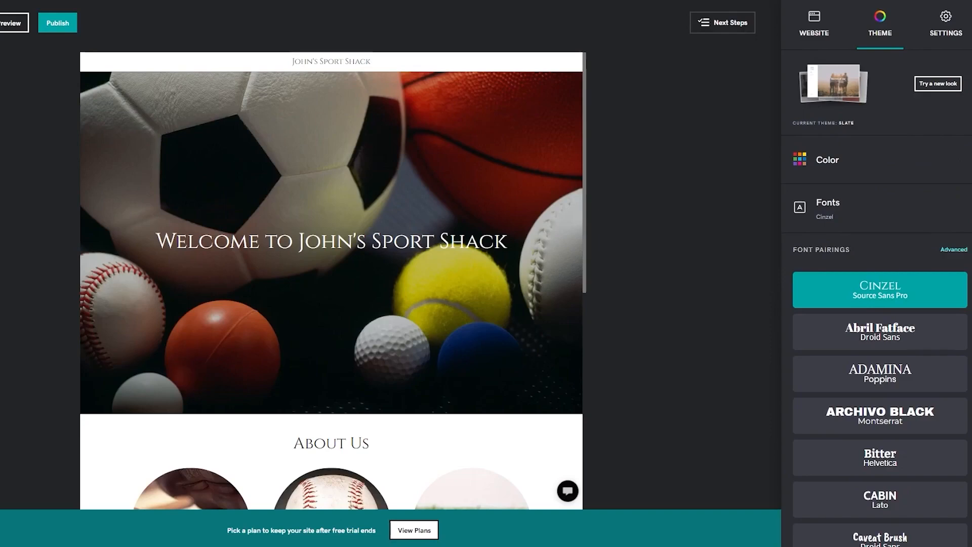
pyautogui.scroll(-11, 877, 353)
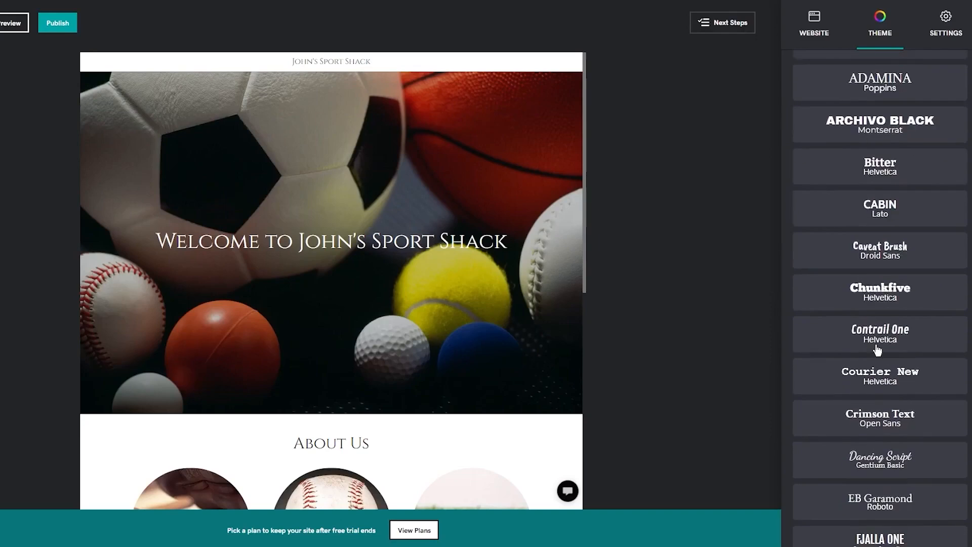
pyautogui.scroll(-20, 877, 352)
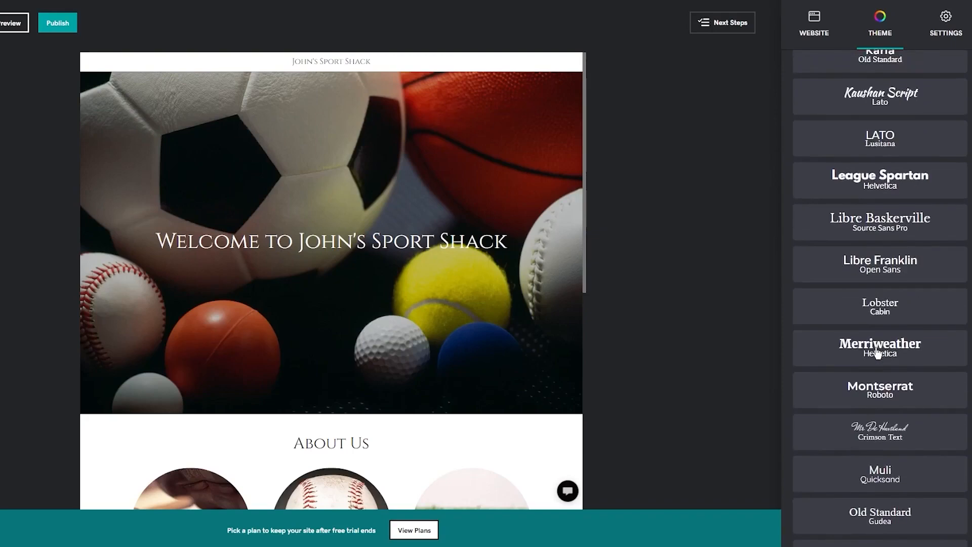
pyautogui.scroll(-8, 878, 352)
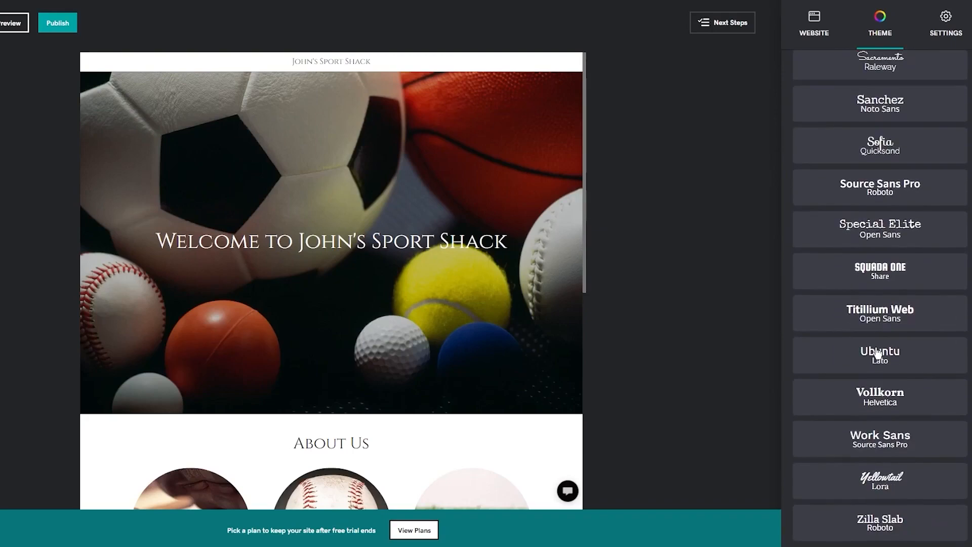
# Step: Look at the publishing destinations offered for the site and close them without publishing
pyautogui.scroll(9, 879, 352)
pyautogui.scroll(20, 879, 352)
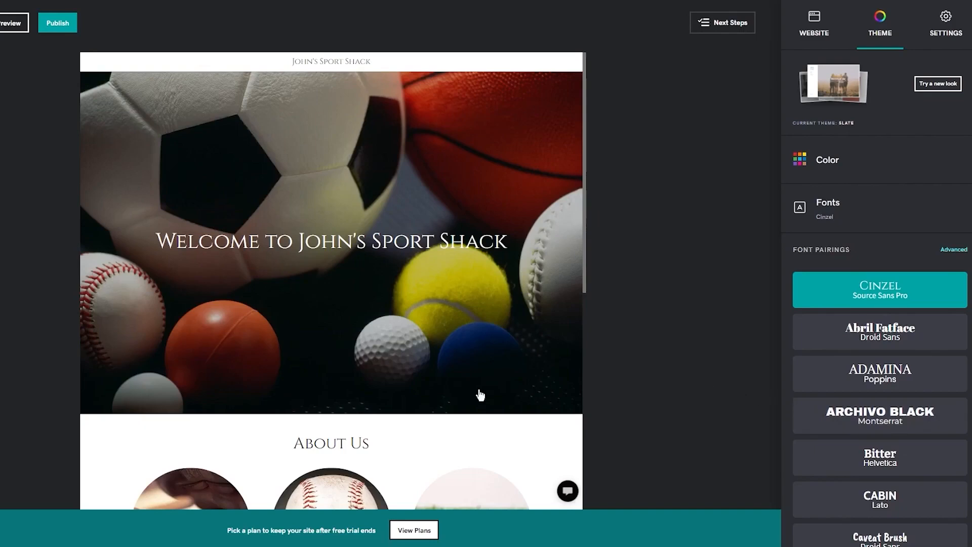
pyautogui.click(60, 26)
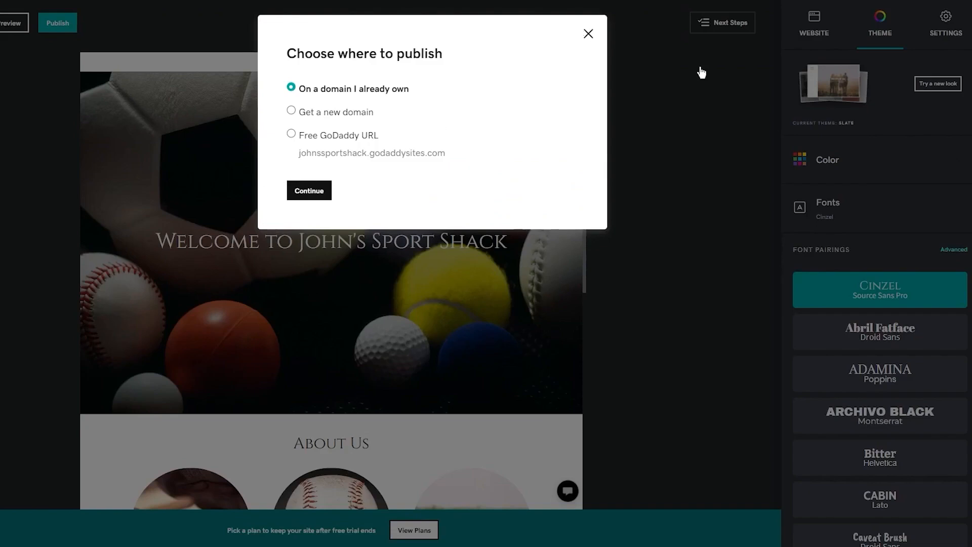
pyautogui.click(587, 33)
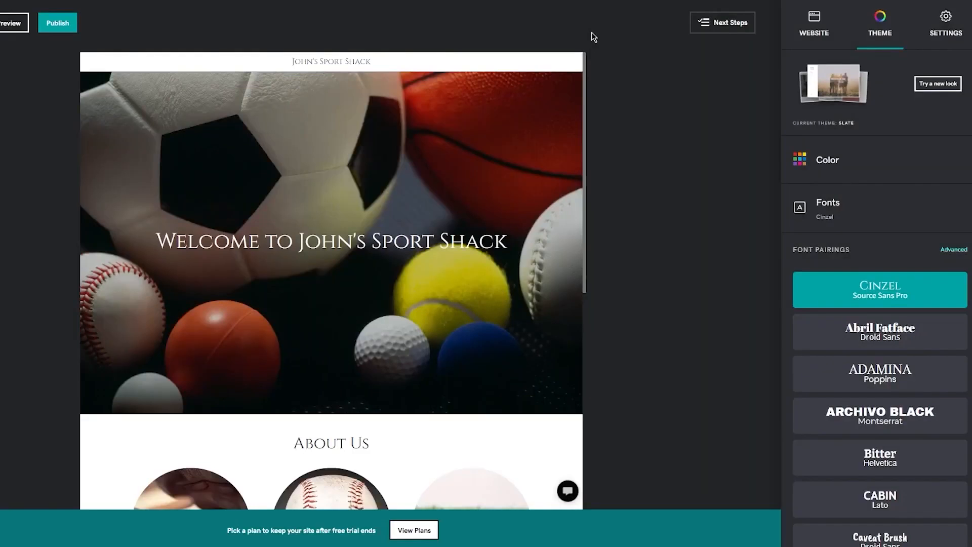
# Step: Open the cover media settings of the home page header in the website editor
pyautogui.click(814, 30)
pyautogui.scroll(-5, 547, 183)
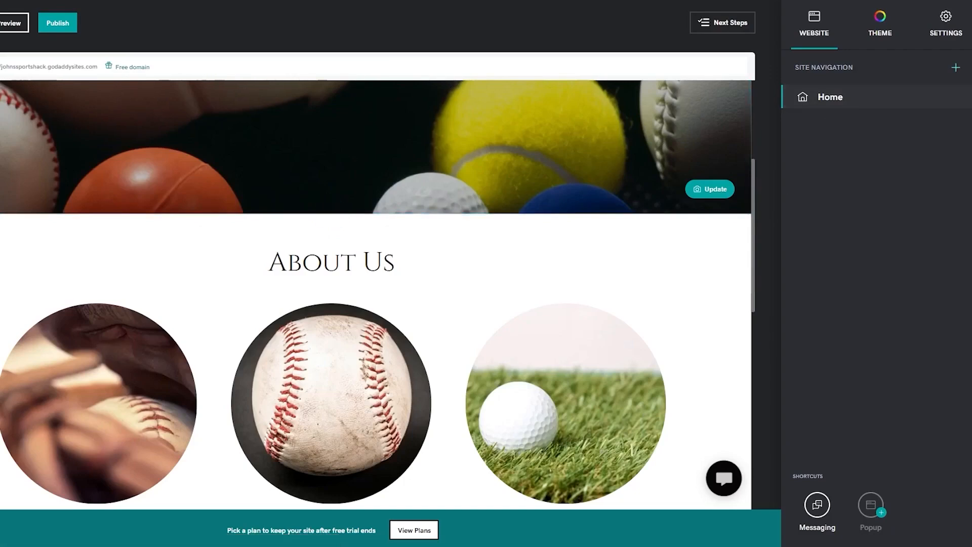
pyautogui.scroll(5, 439, 251)
pyautogui.click(414, 188)
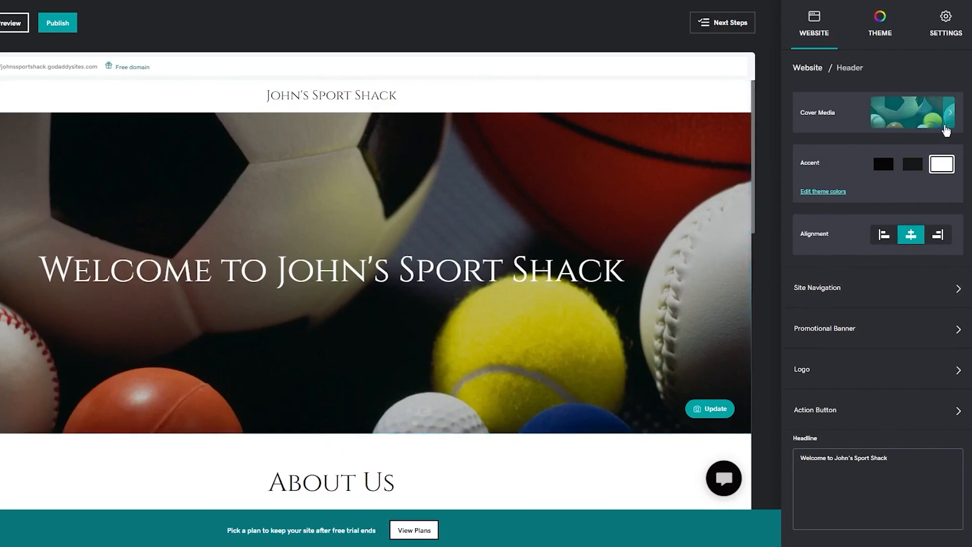
pyautogui.click(922, 120)
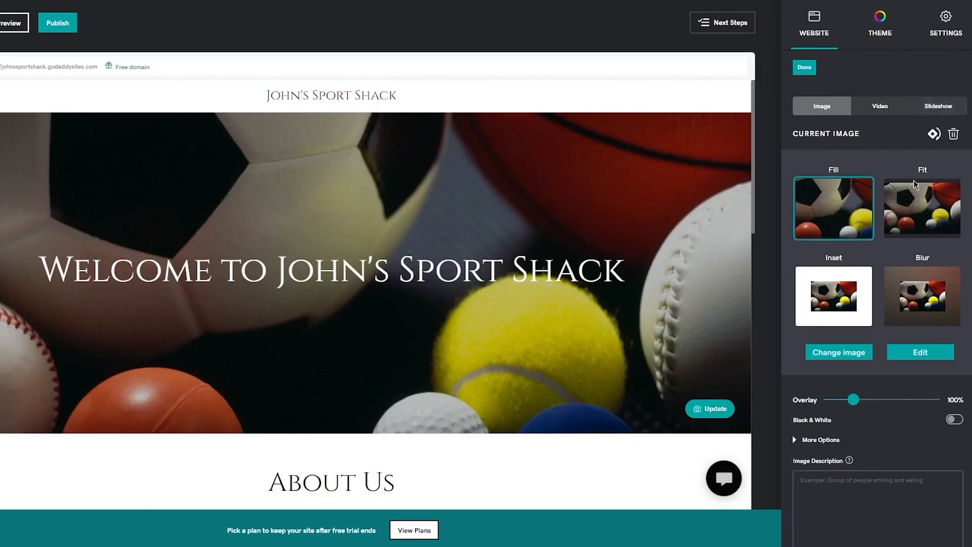
# Step: Try the Fit, Fill, Inset and Blur layouts on the header's sports ball cover image
pyautogui.click(911, 217)
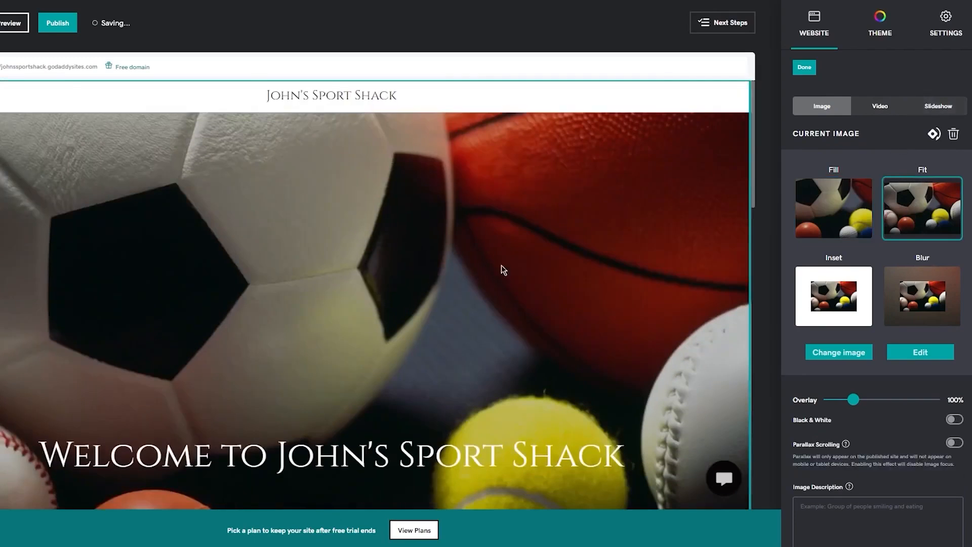
pyautogui.click(833, 220)
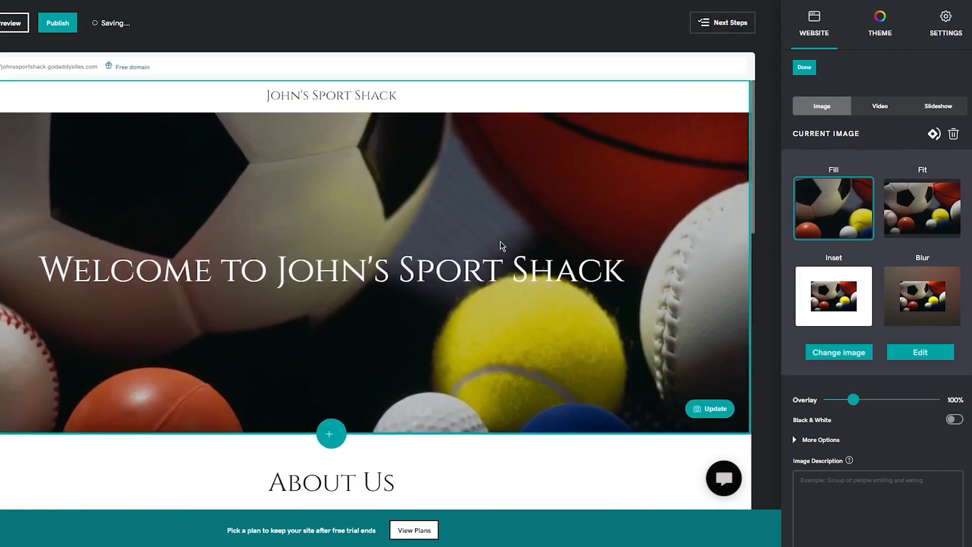
pyautogui.click(929, 224)
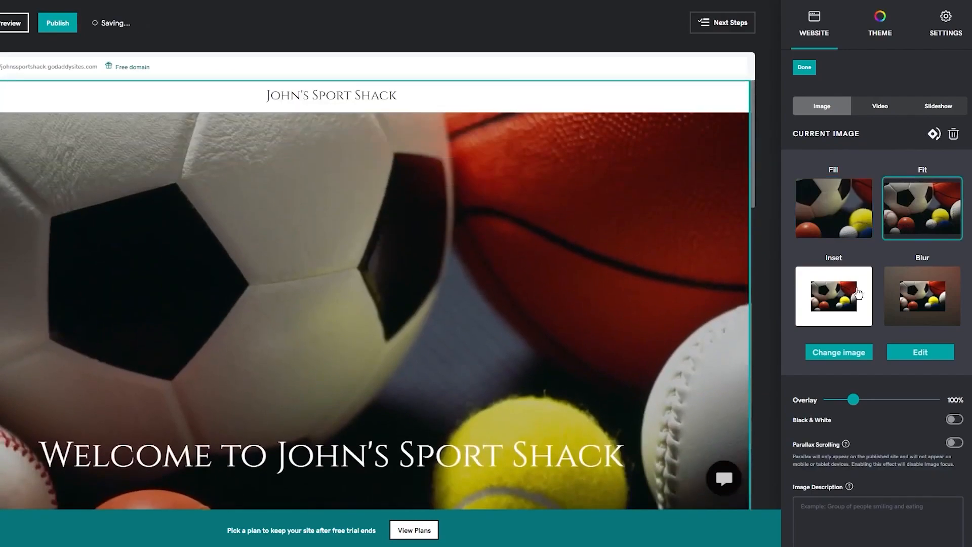
pyautogui.click(850, 295)
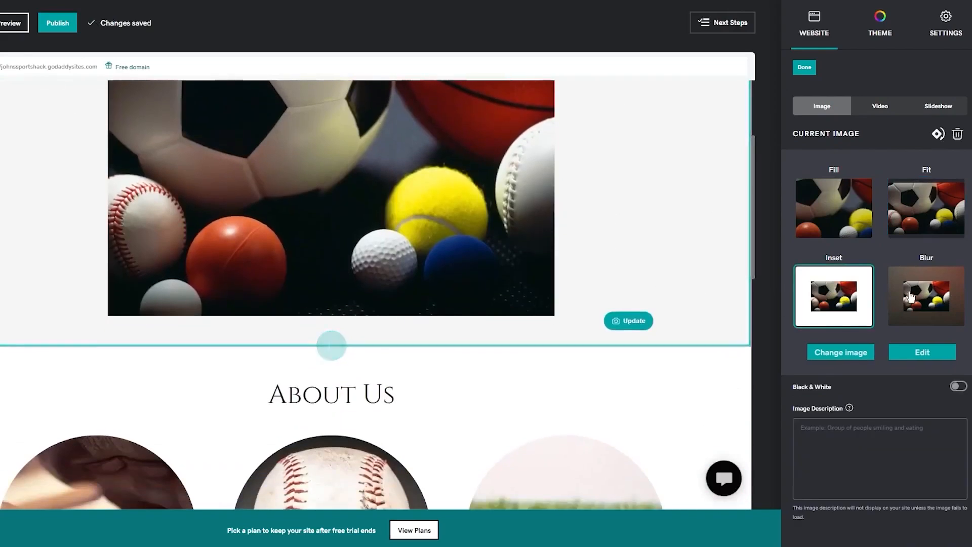
pyautogui.click(911, 296)
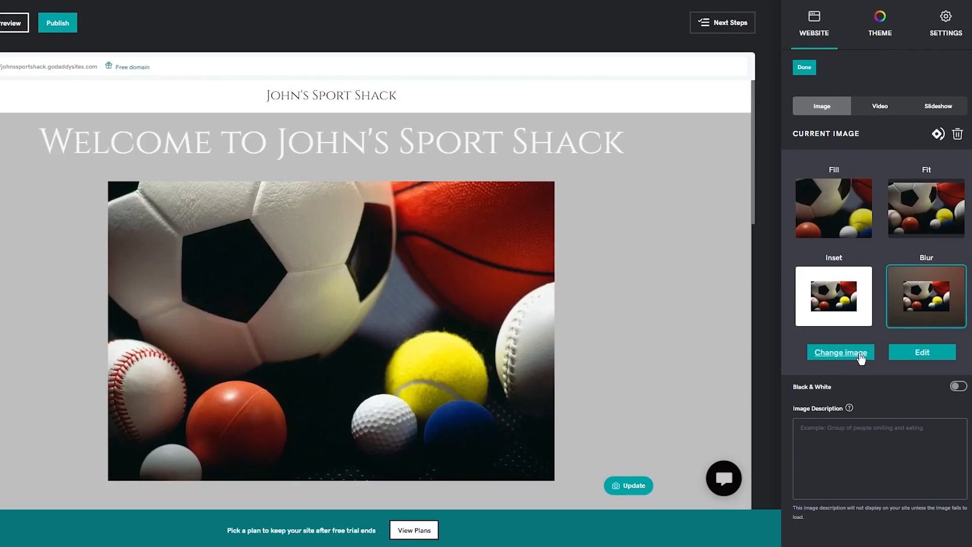
# Step: Replace the header cover image with the uploaded pxfuel picture and display it in the Fill layout
pyautogui.click(860, 353)
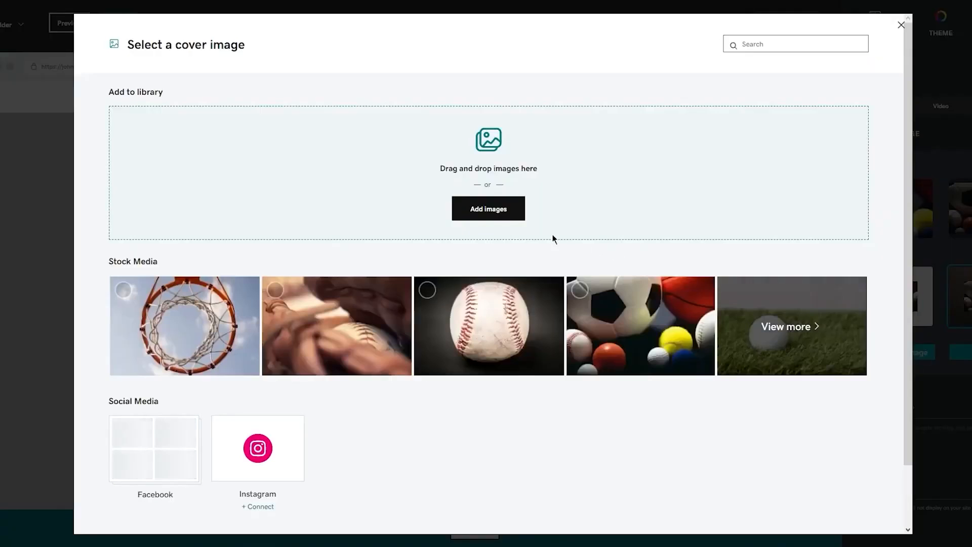
pyautogui.click(520, 215)
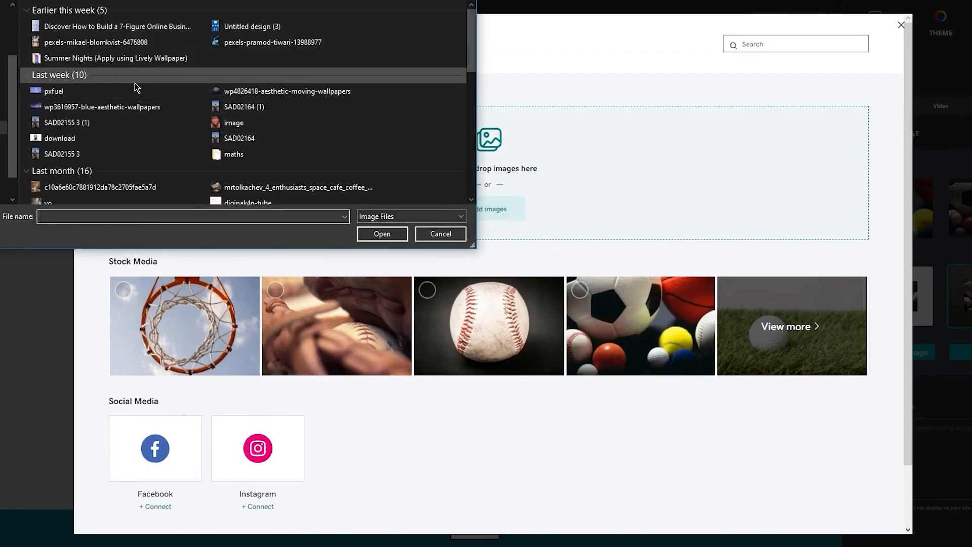
pyautogui.doubleClick(120, 94)
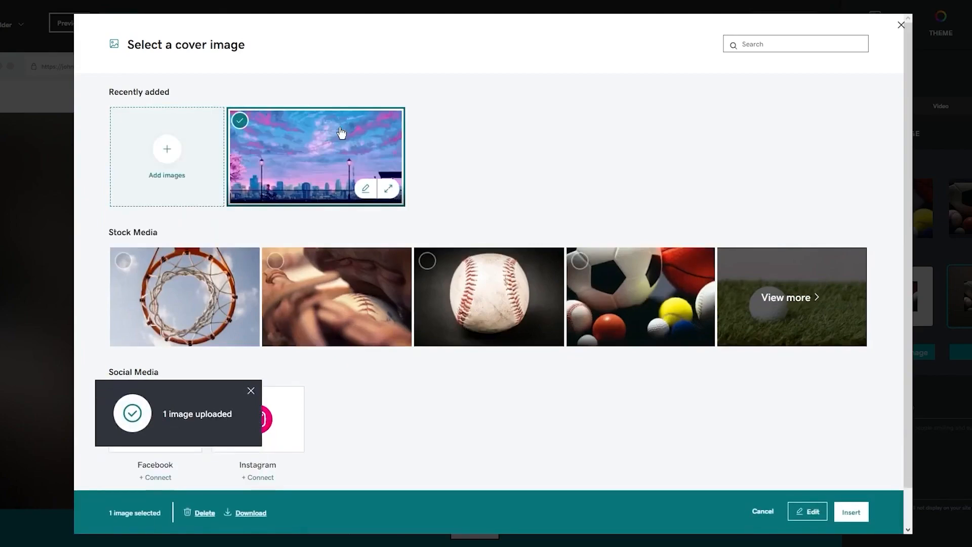
pyautogui.click(851, 511)
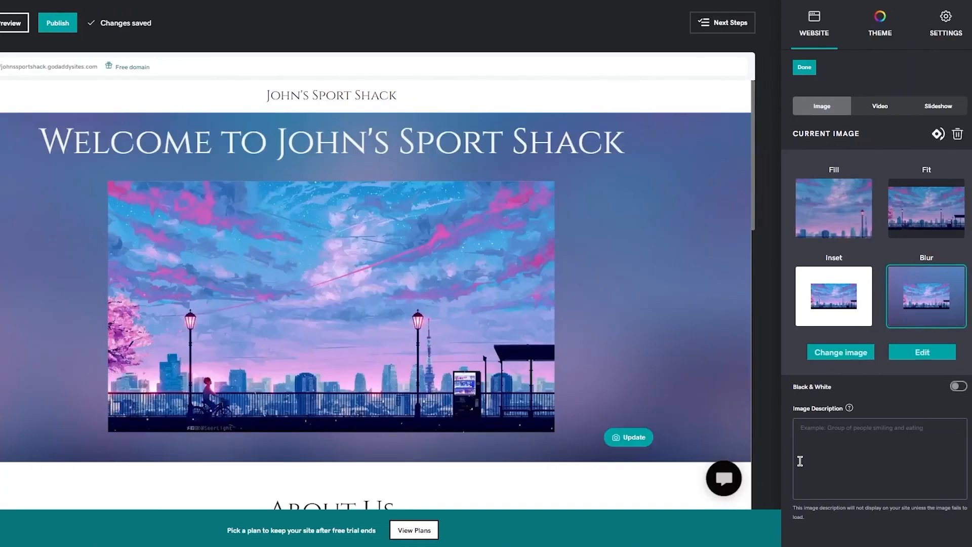
pyautogui.click(924, 211)
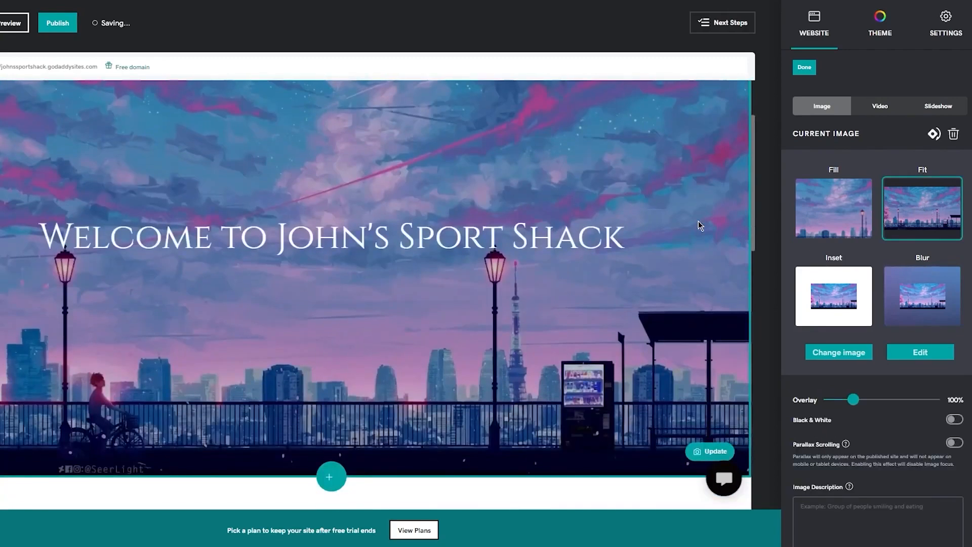
pyautogui.click(833, 218)
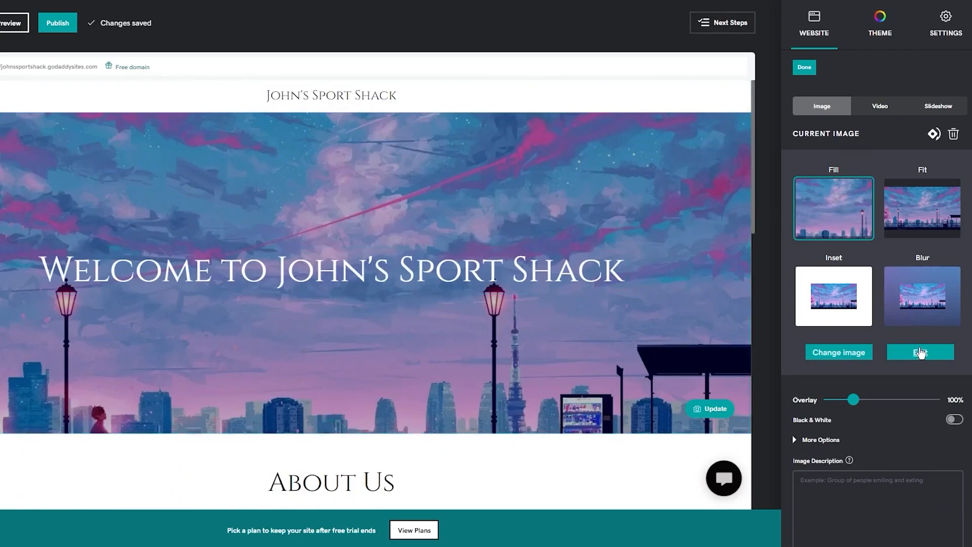
# Step: Open the cover picture in the image editor and apply the GH1 filter to it
pyautogui.click(922, 357)
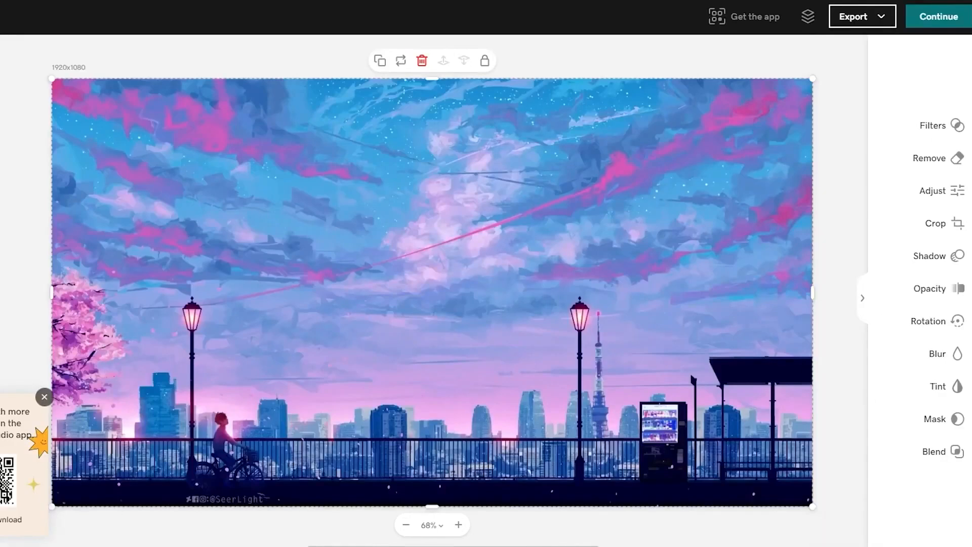
pyautogui.click(956, 126)
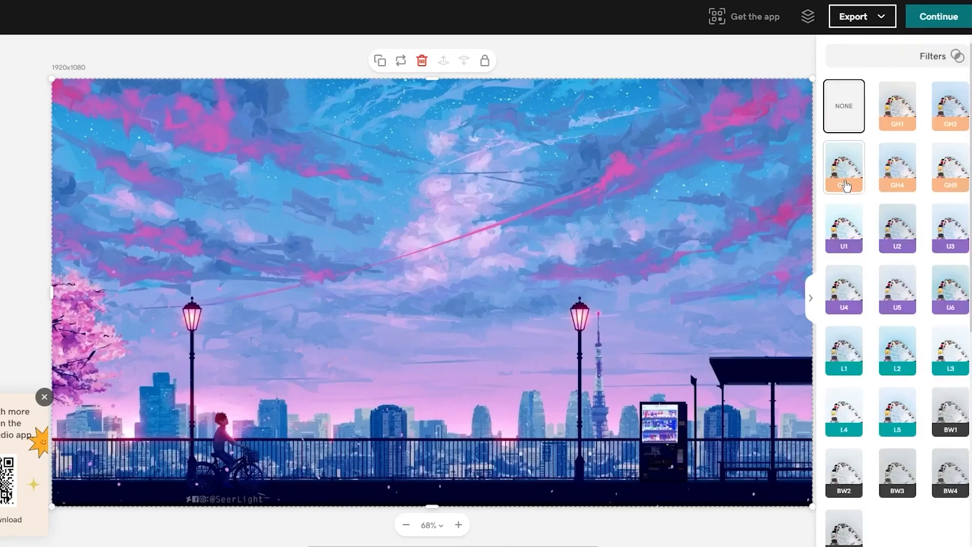
pyautogui.click(842, 184)
pyautogui.click(892, 115)
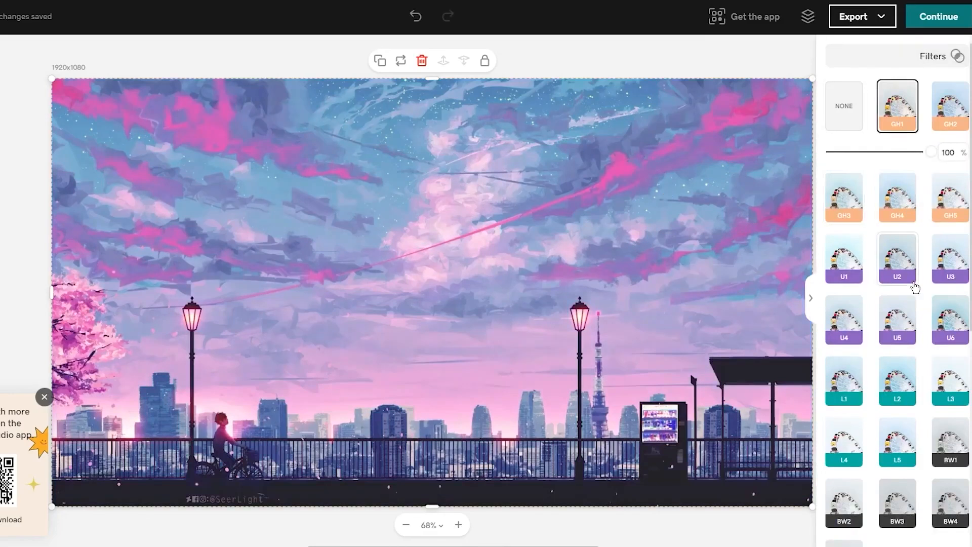
pyautogui.click(951, 57)
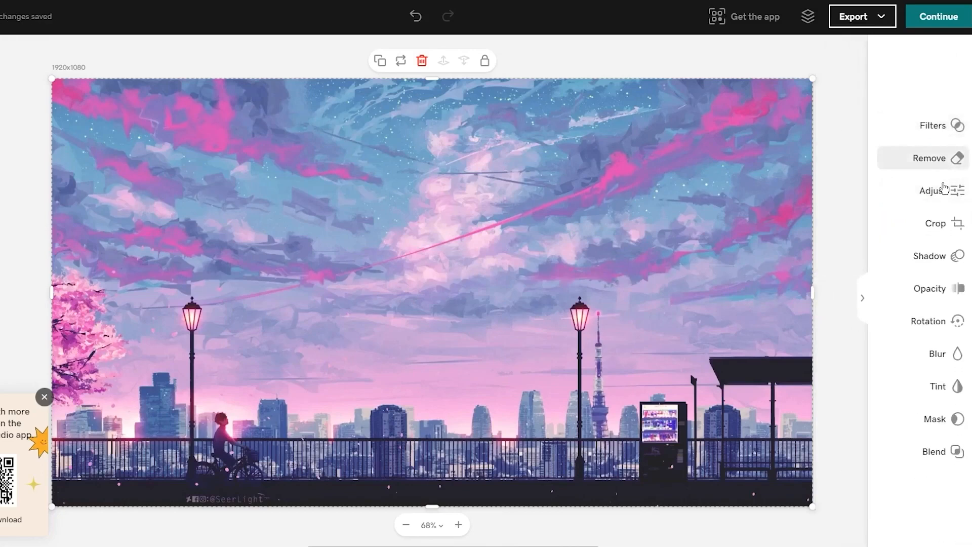
# Step: Adjust the picture to exposure -8, saturation 100, contrast 100 and highlight 100, and return it to the website
pyautogui.click(946, 190)
pyautogui.moveTo(872, 174); pyautogui.dragTo(945, 212)
pyautogui.moveTo(887, 169); pyautogui.dragTo(874, 171)
pyautogui.moveTo(878, 256); pyautogui.dragTo(942, 268)
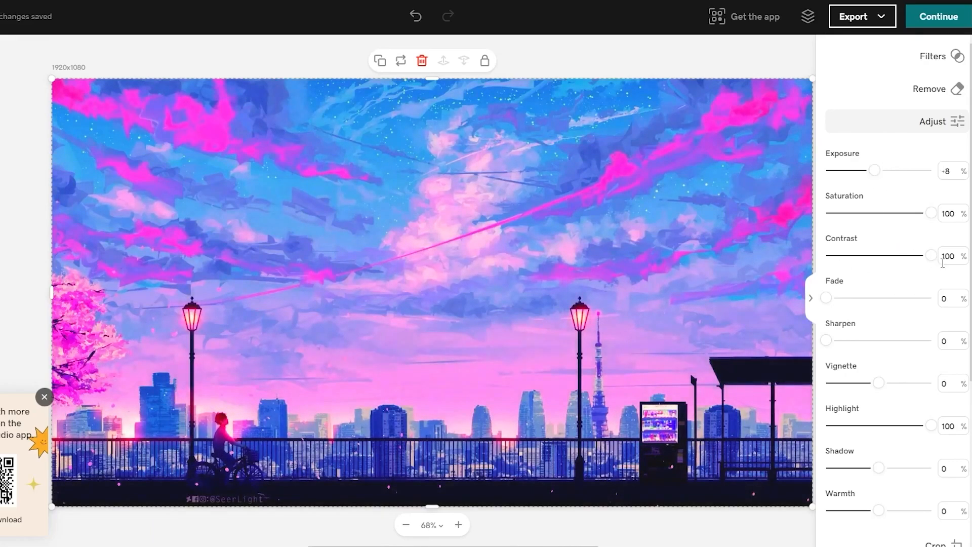
pyautogui.scroll(-4, 868, 330)
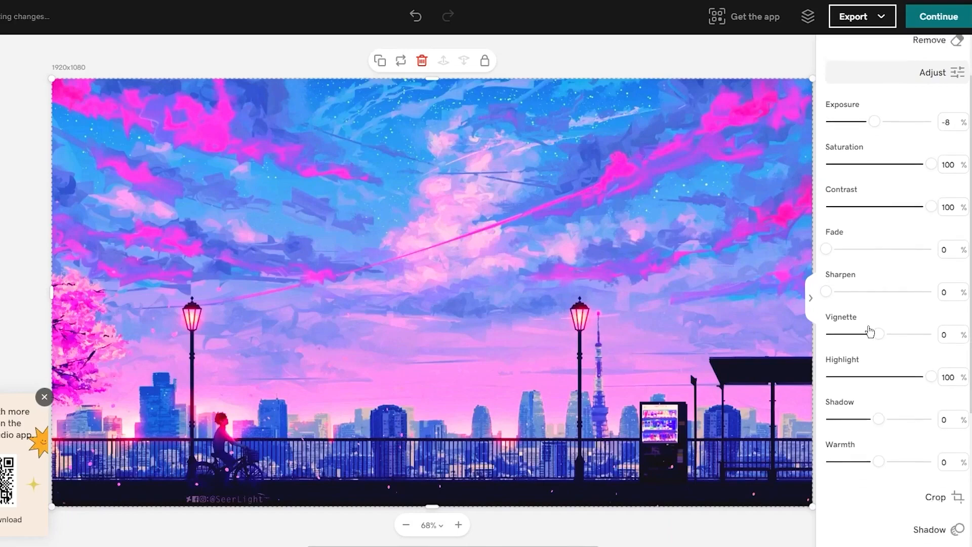
pyautogui.scroll(4, 928, 174)
pyautogui.scroll(-5, 935, 304)
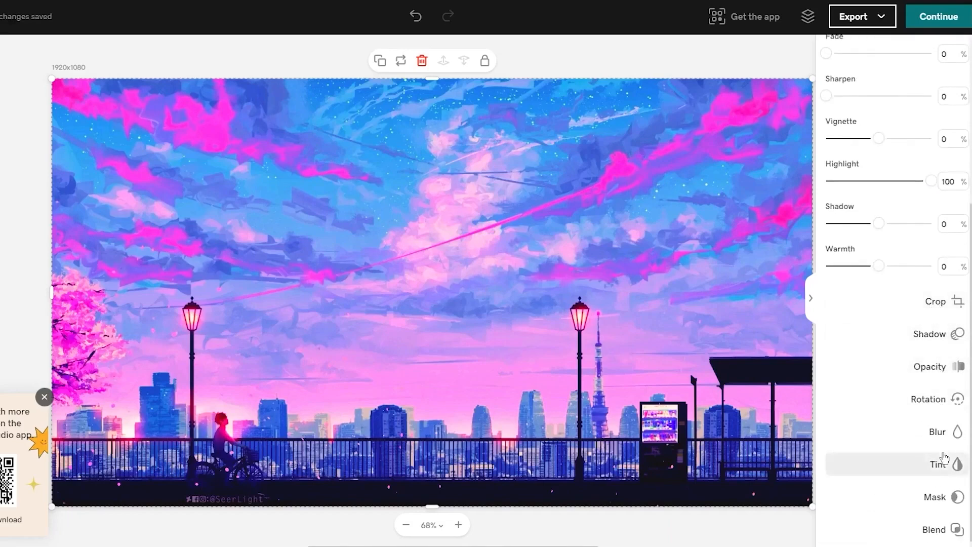
pyautogui.scroll(5, 942, 434)
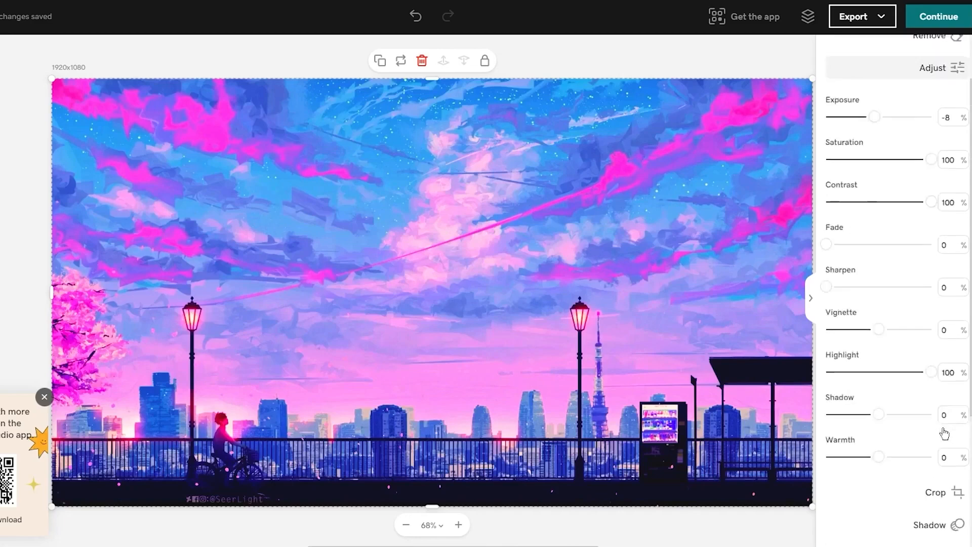
pyautogui.click(952, 24)
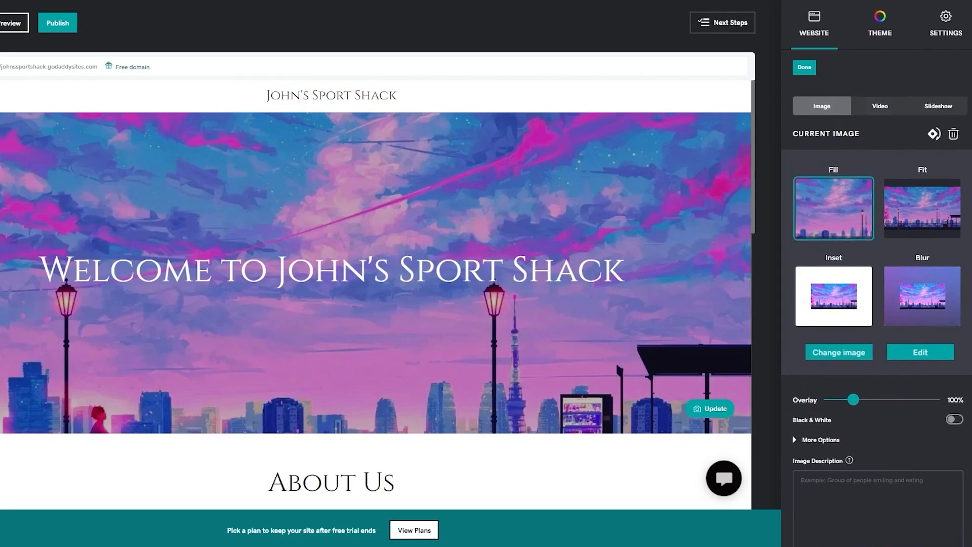
# Step: Strengthen the cover image's overlay to just past half of its range and move the focal point to the cyclist
pyautogui.scroll(-1, 970, 238)
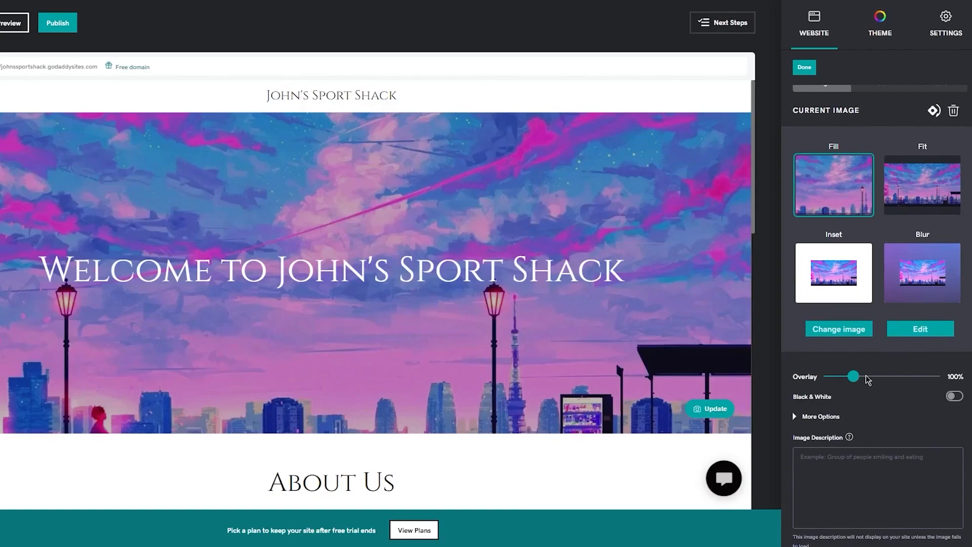
pyautogui.click(922, 377)
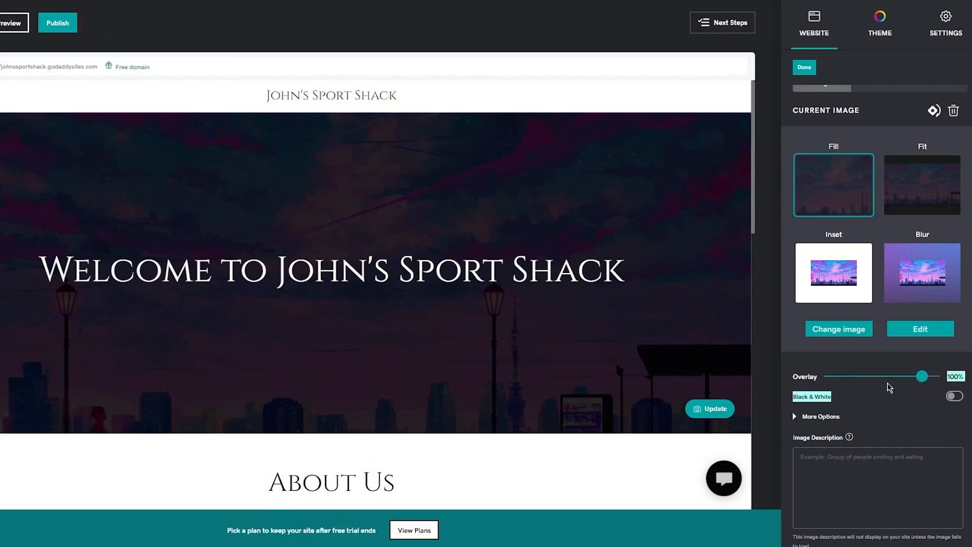
pyautogui.moveTo(920, 377); pyautogui.dragTo(889, 377)
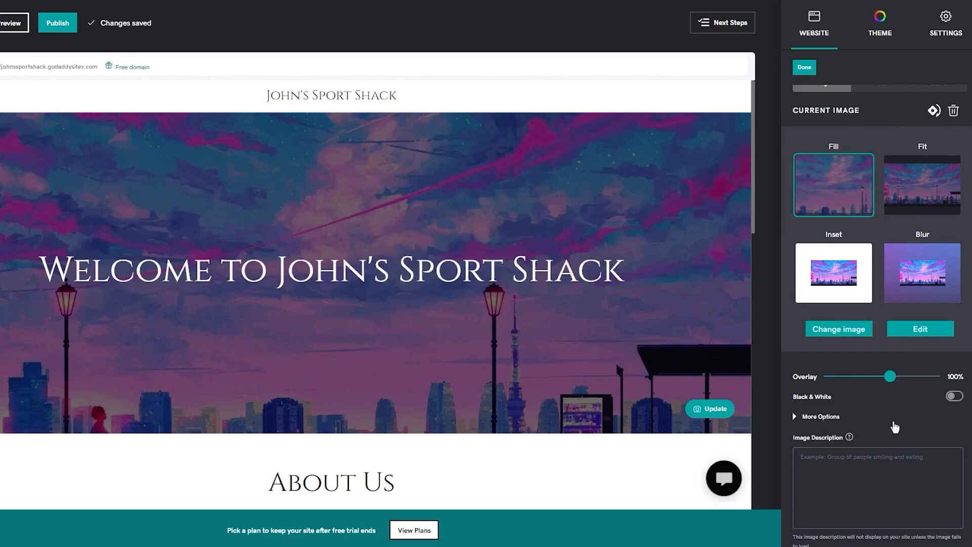
pyautogui.click(798, 420)
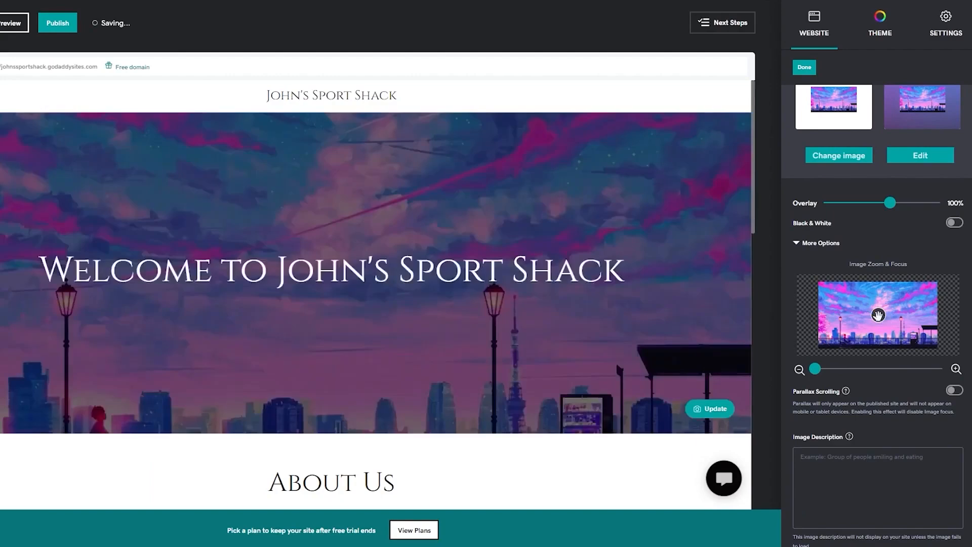
pyautogui.moveTo(834, 334)
pyautogui.mouseDown()
pyautogui.moveTo(824, 338)
pyautogui.moveTo(833, 337)
pyautogui.mouseUp()
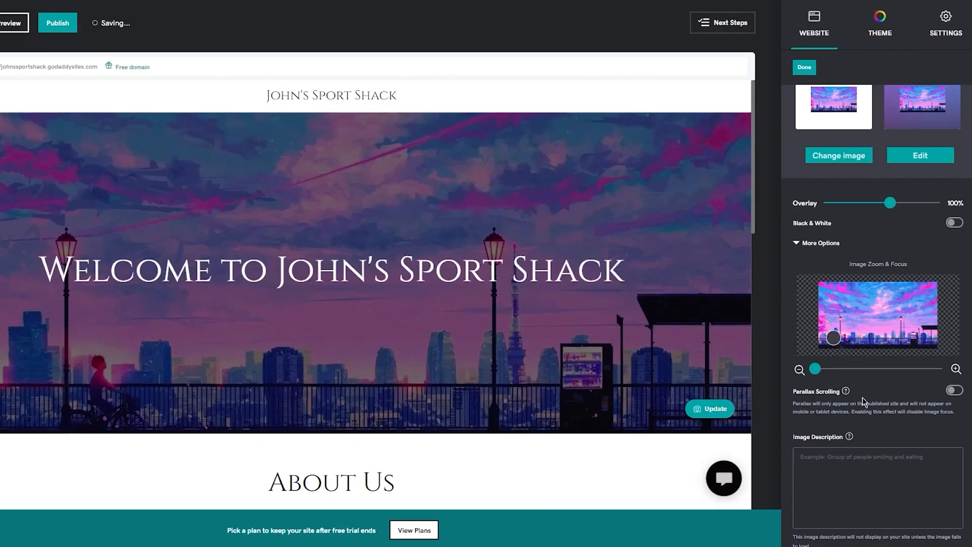
# Step: Try zooming into the cover image and return it to the minimum zoom
pyautogui.moveTo(819, 374); pyautogui.dragTo(869, 374)
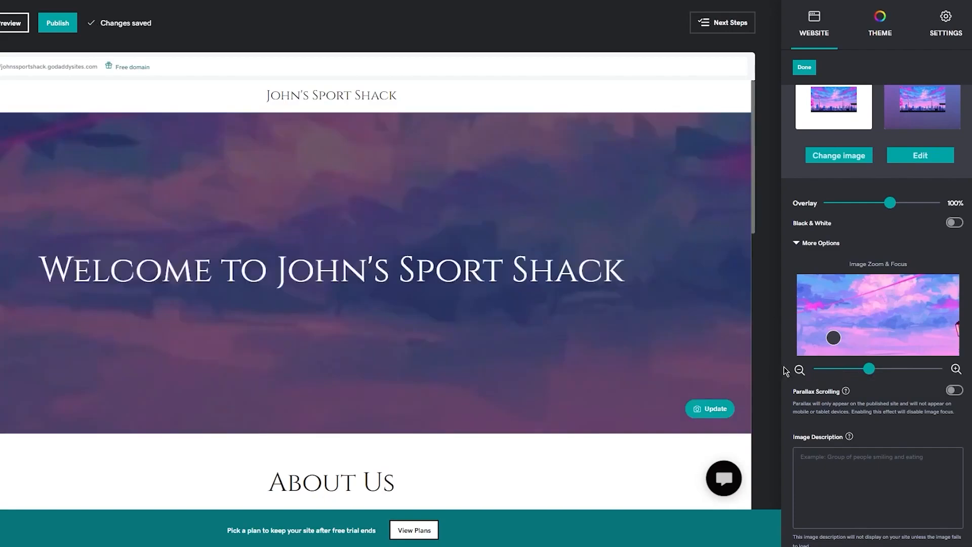
pyautogui.moveTo(779, 368); pyautogui.dragTo(810, 366)
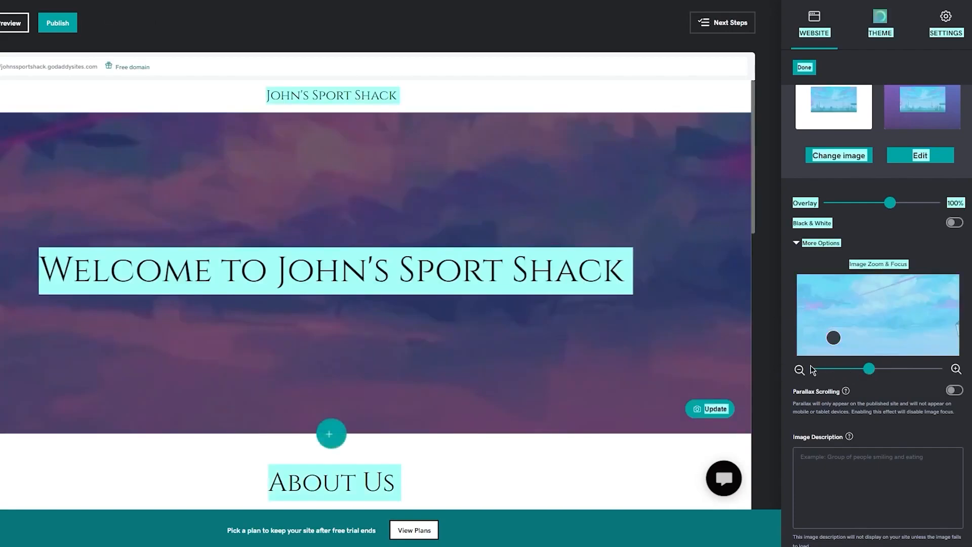
pyautogui.click(829, 371)
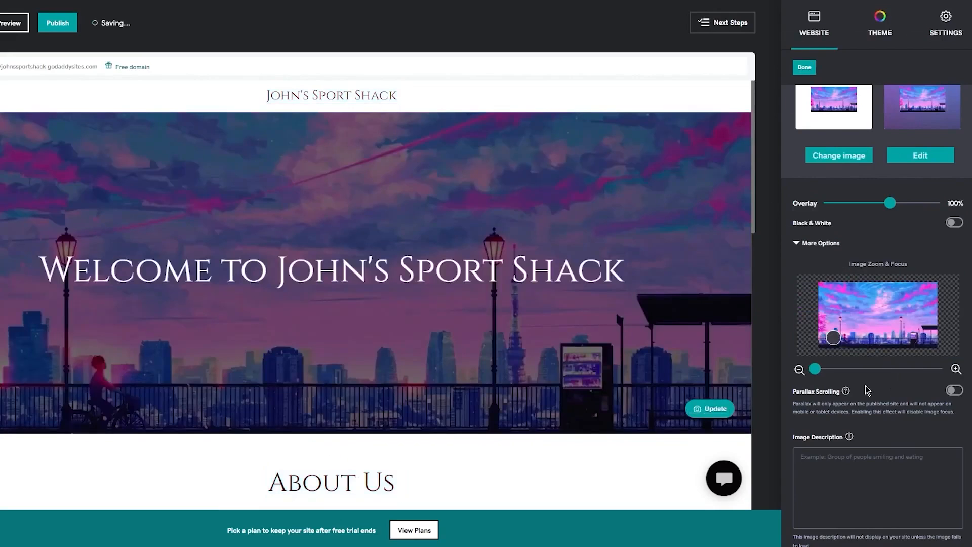
pyautogui.click(858, 451)
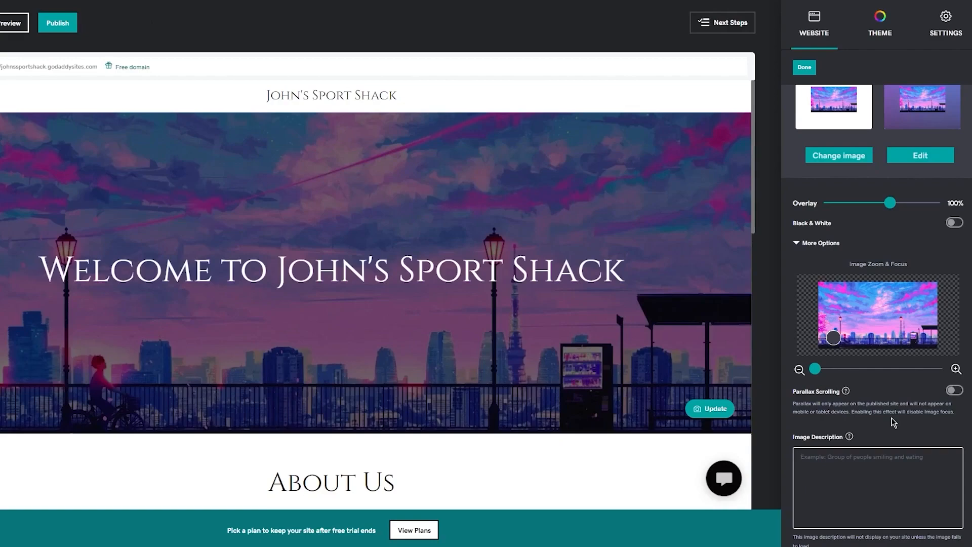
# Step: Replace the header's headline text with "John's Cycling club"
pyautogui.write('H')
pyautogui.scroll(4, 913, 399)
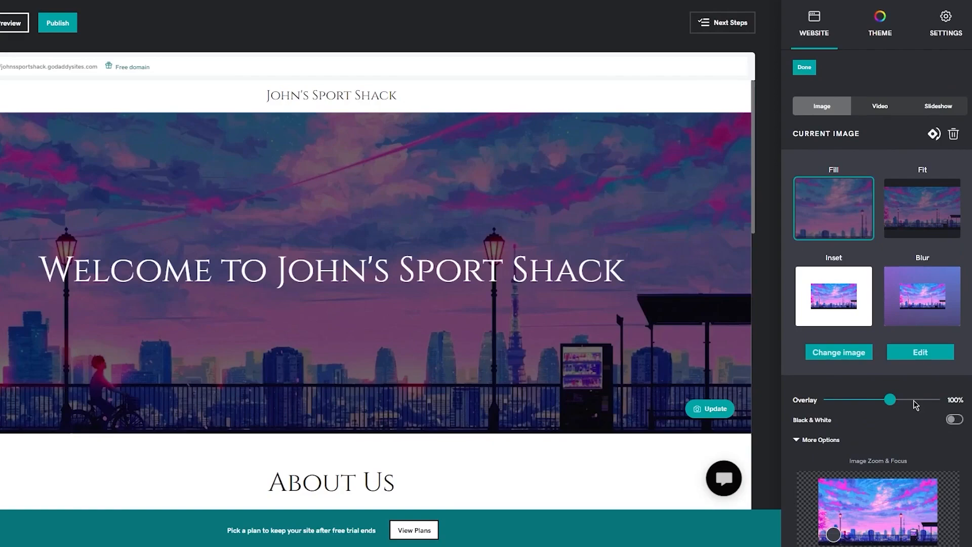
pyautogui.click(537, 260)
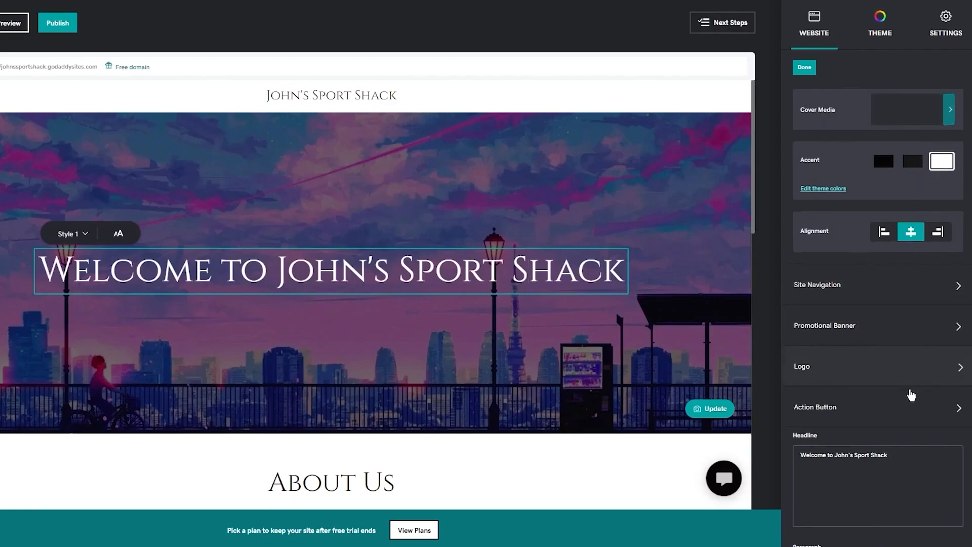
pyautogui.scroll(-2, 909, 387)
pyautogui.tripleClick(797, 340)
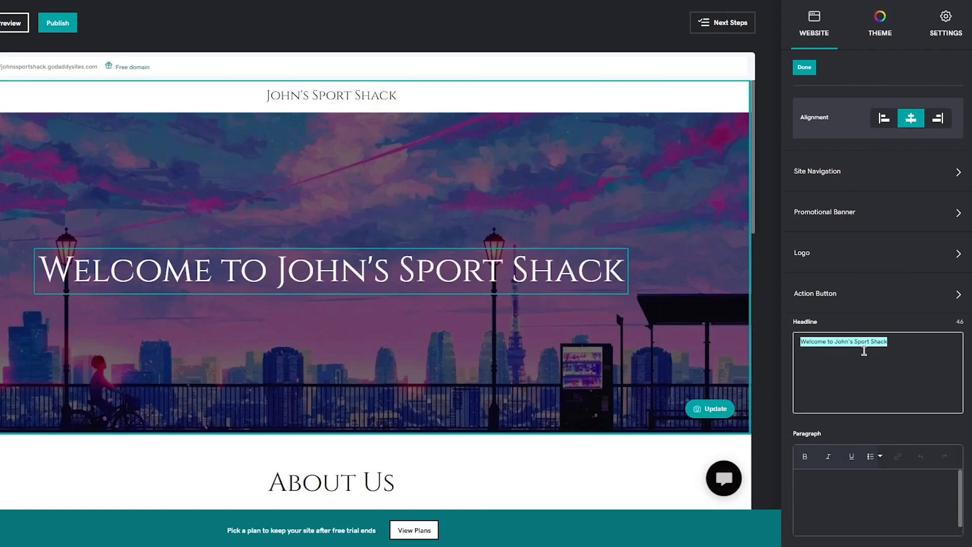
pyautogui.press('BackSpace')
pyautogui.write('J')
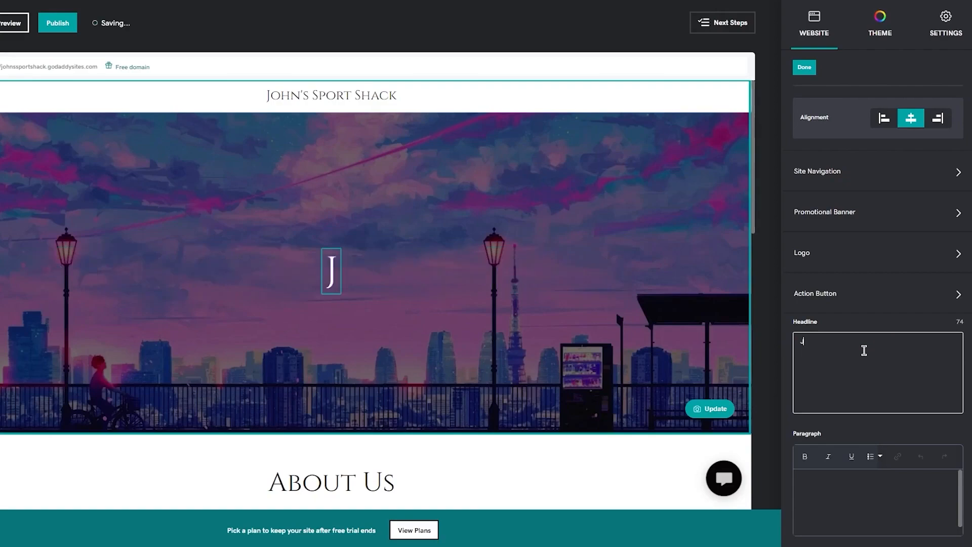
pyautogui.write("ohn'")
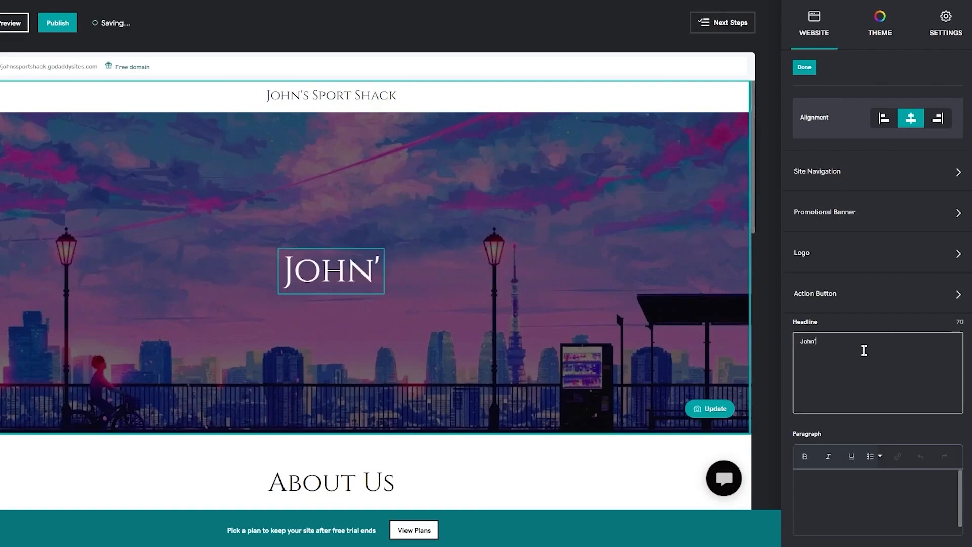
pyautogui.write('s Cy')
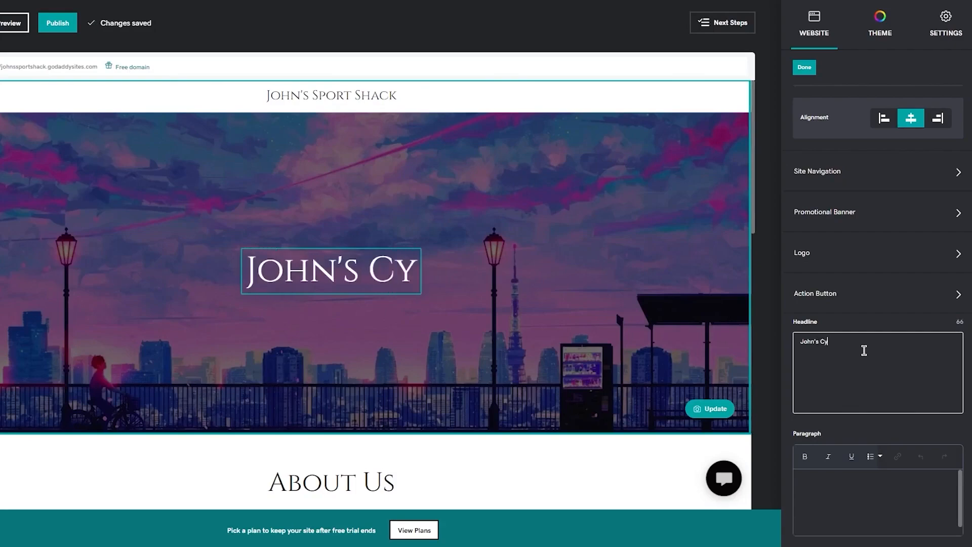
pyautogui.write('cling ')
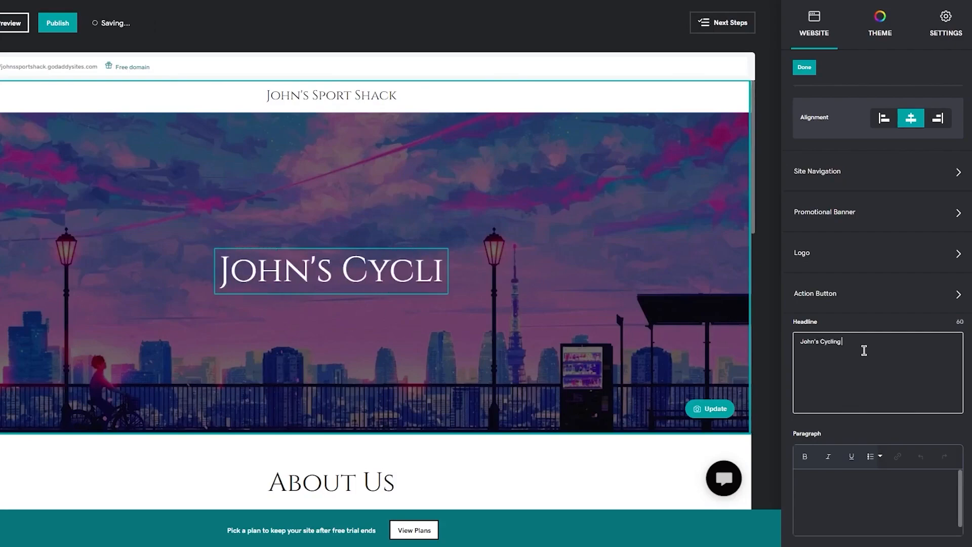
pyautogui.write('club')
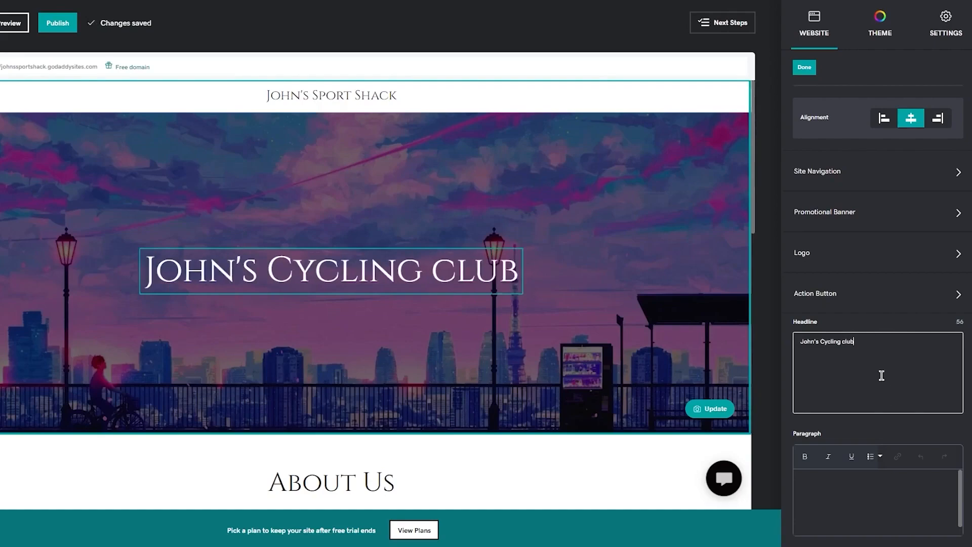
# Step: Try left and right alignment for the header headline and return it to centered
pyautogui.click(910, 313)
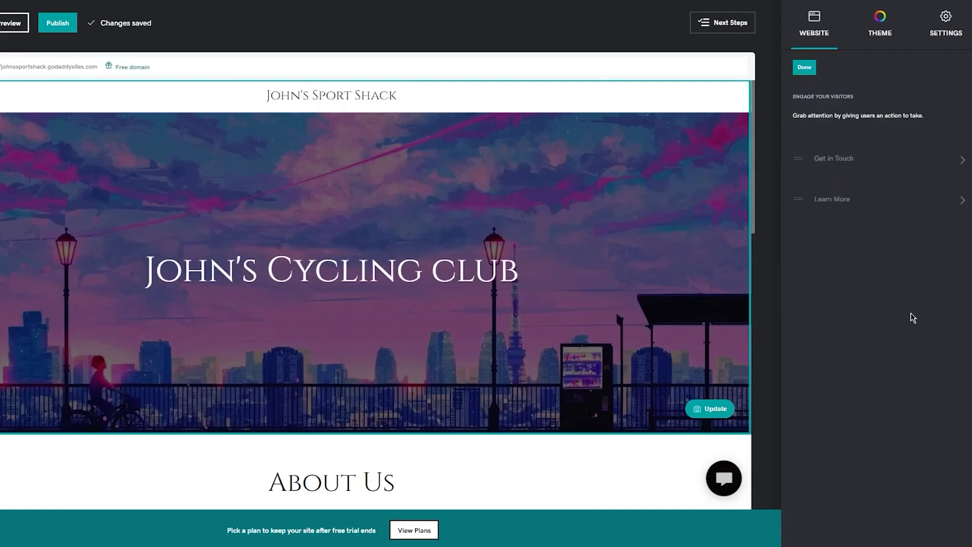
pyautogui.click(430, 270)
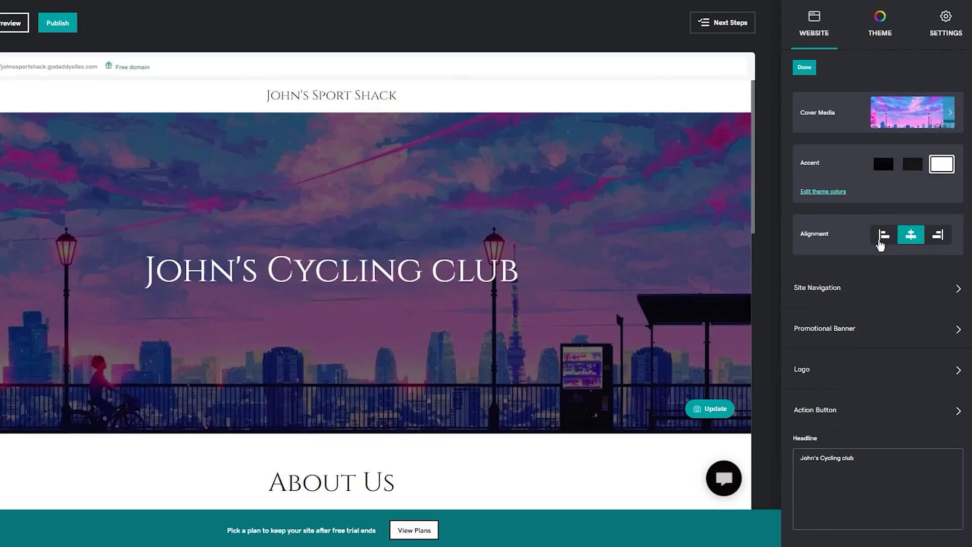
pyautogui.click(880, 242)
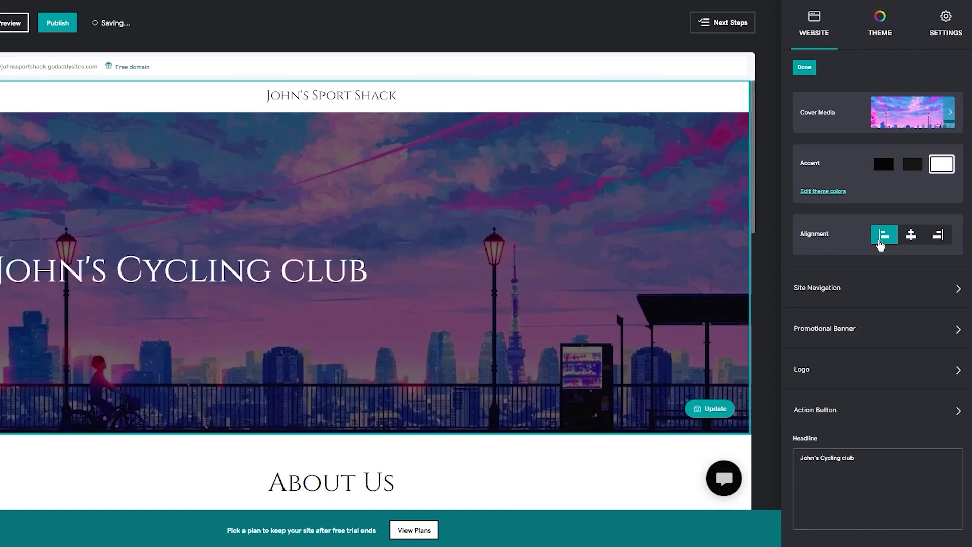
pyautogui.click(939, 238)
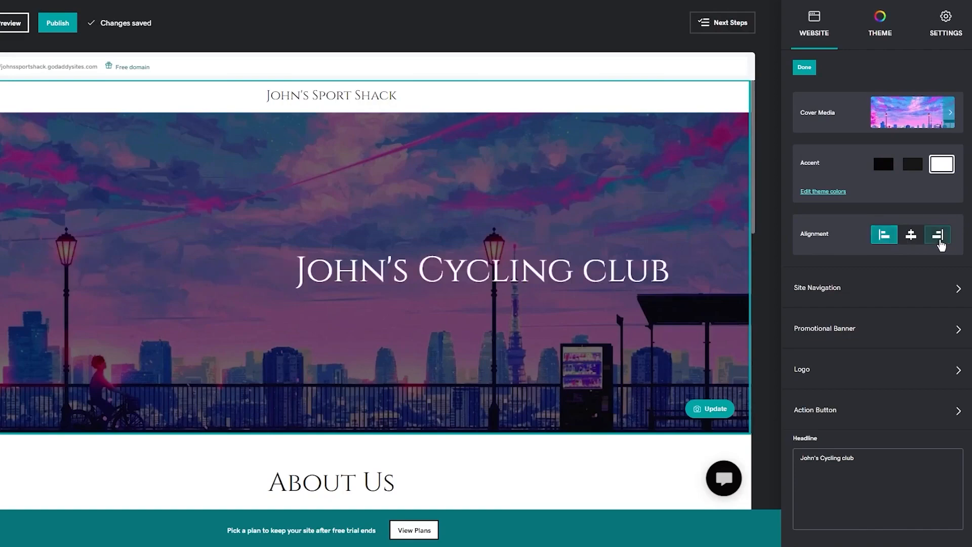
pyautogui.click(912, 236)
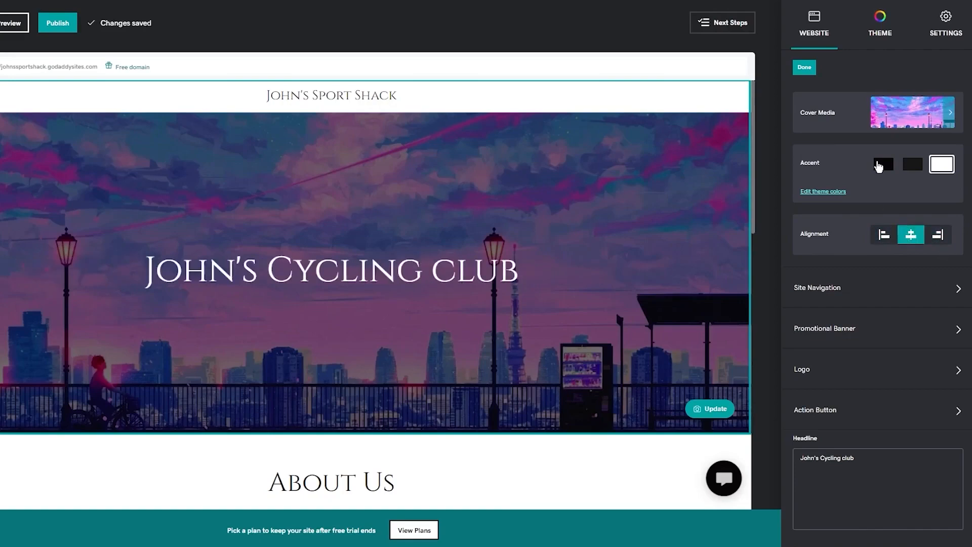
# Step: Compare the black, dark gray and white header accents and settle on black
pyautogui.click(878, 164)
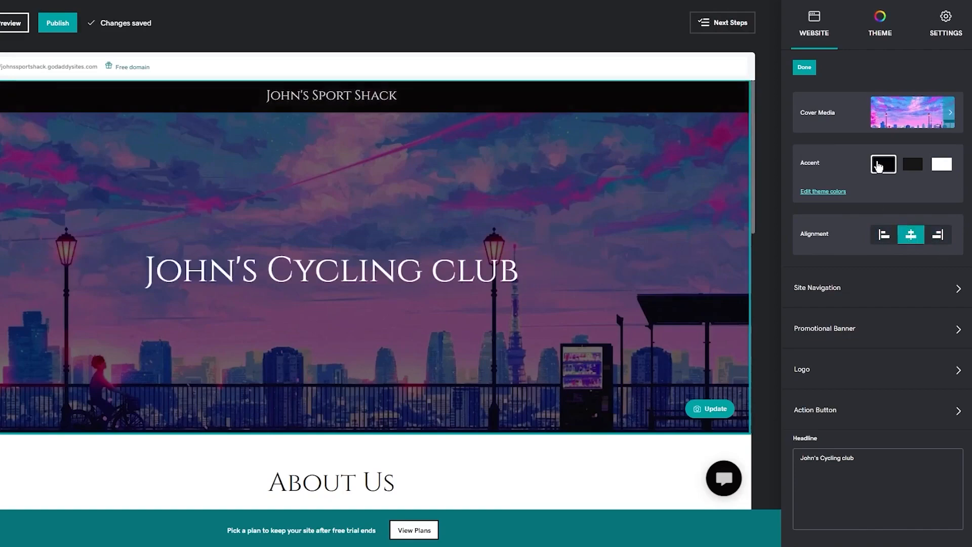
pyautogui.click(921, 167)
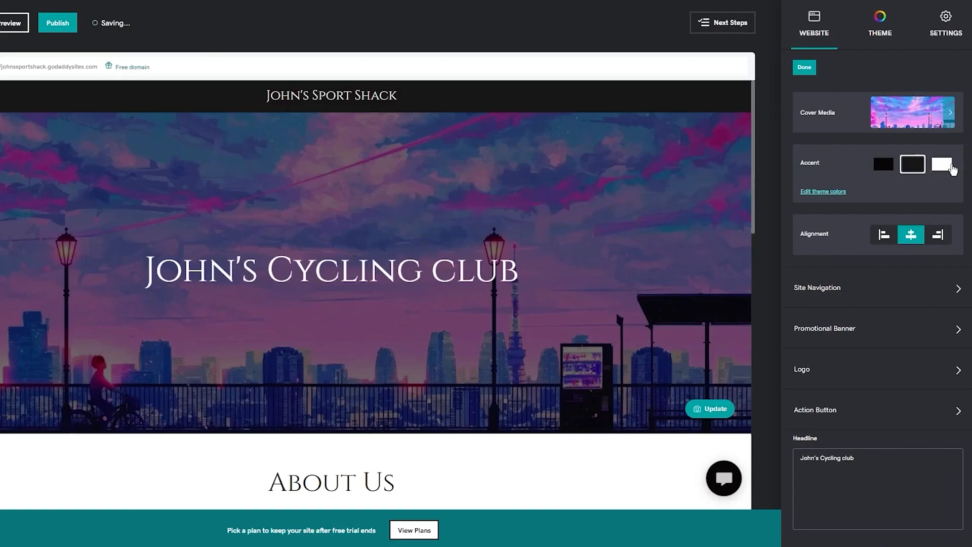
pyautogui.click(948, 167)
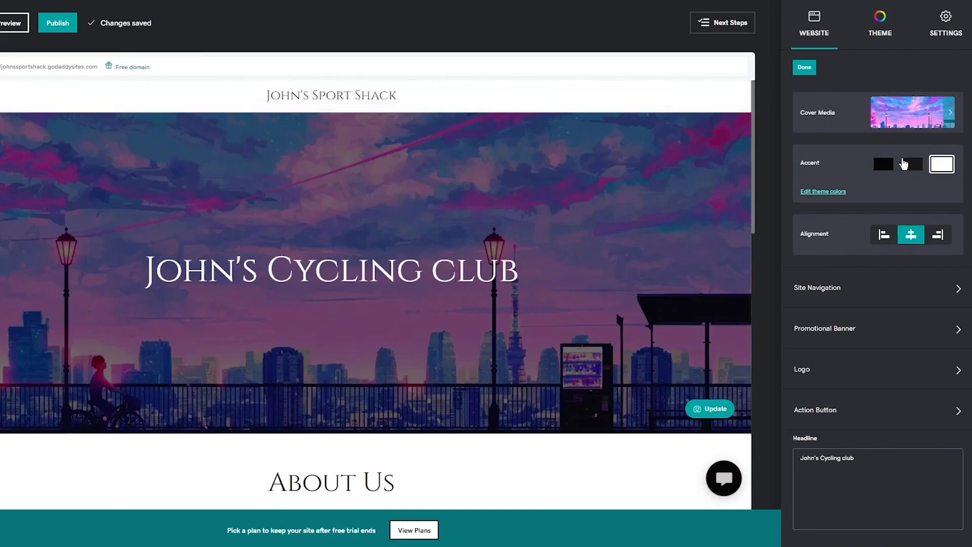
pyautogui.click(893, 166)
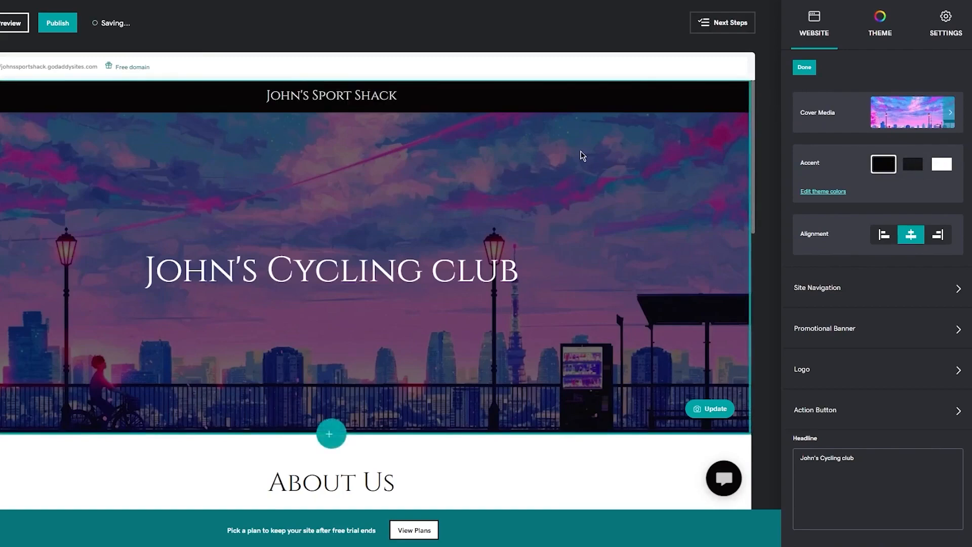
# Step: Turn on the header's promotional banner with its default message
pyautogui.click(909, 287)
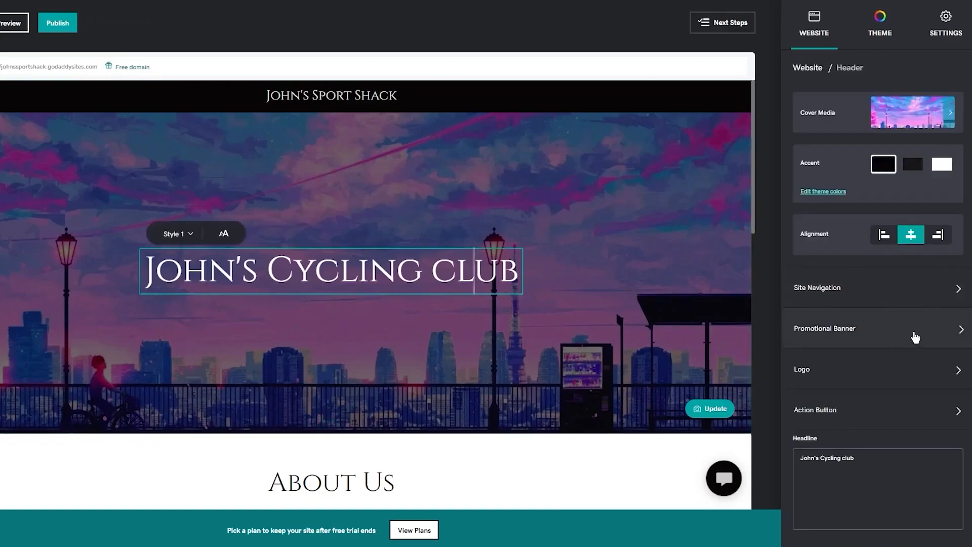
pyautogui.click(914, 329)
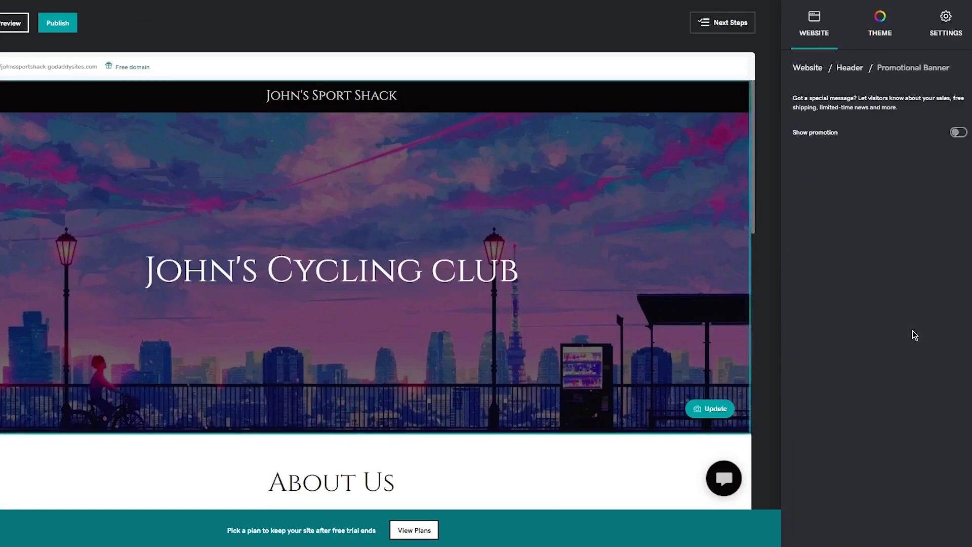
pyautogui.click(958, 133)
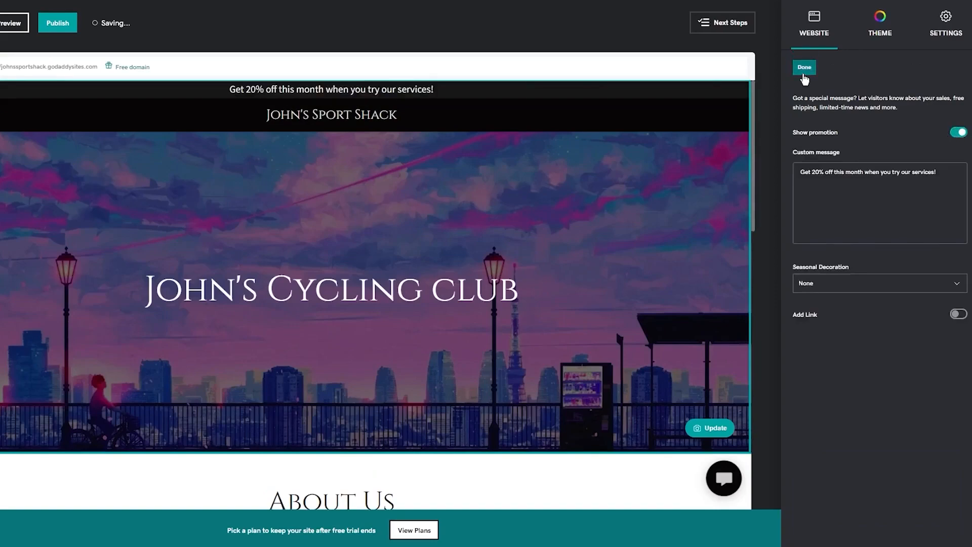
pyautogui.click(805, 68)
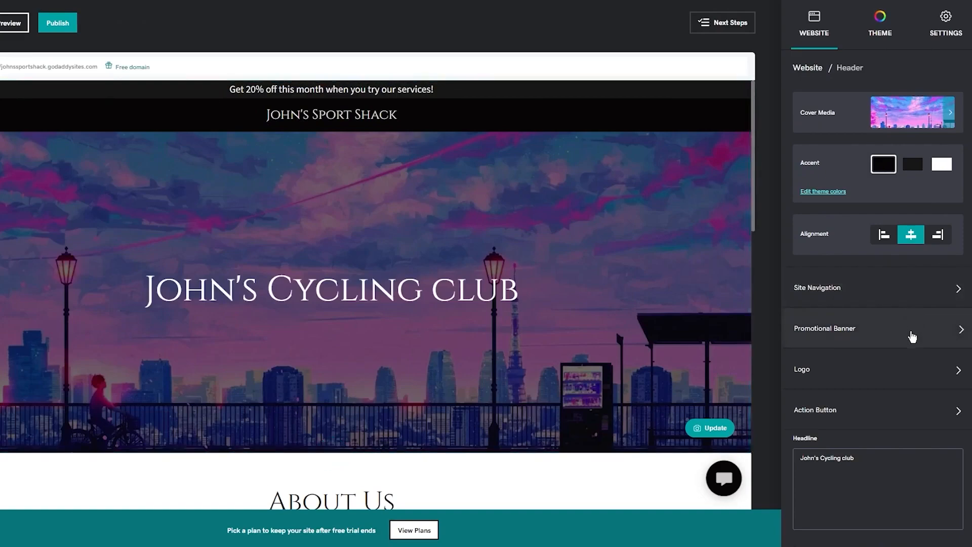
# Step: Enable the header's "Get in Touch" action button and relabel it "Book now"
pyautogui.click(920, 411)
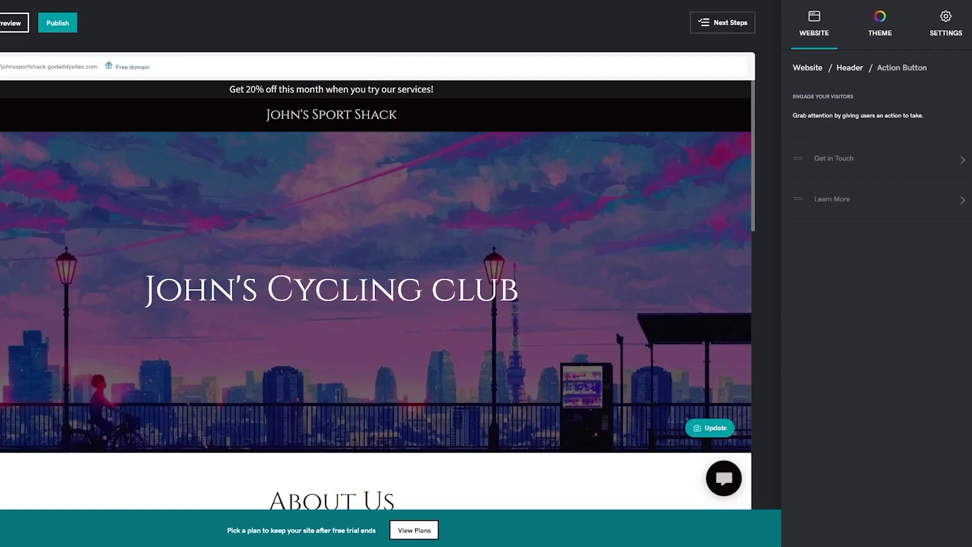
pyautogui.click(960, 160)
pyautogui.click(958, 135)
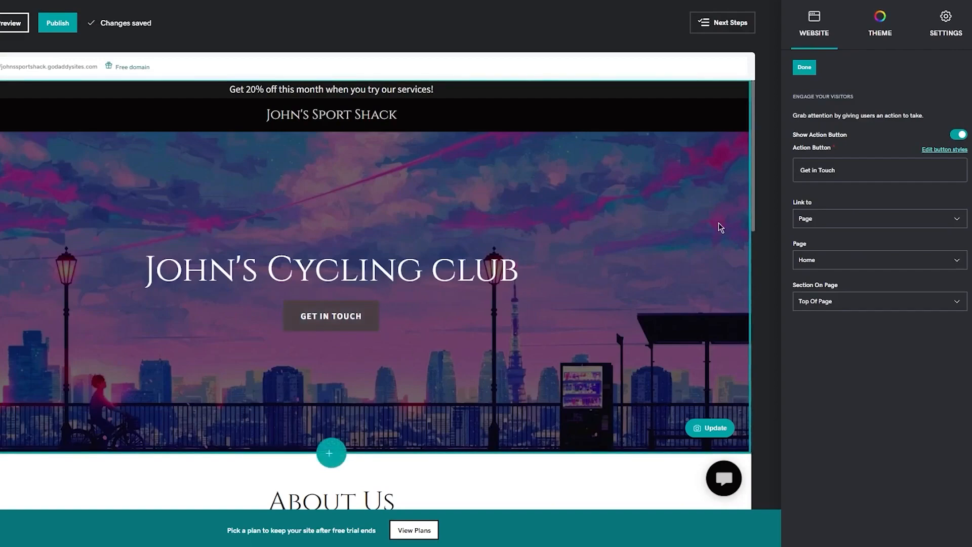
pyautogui.click(856, 172)
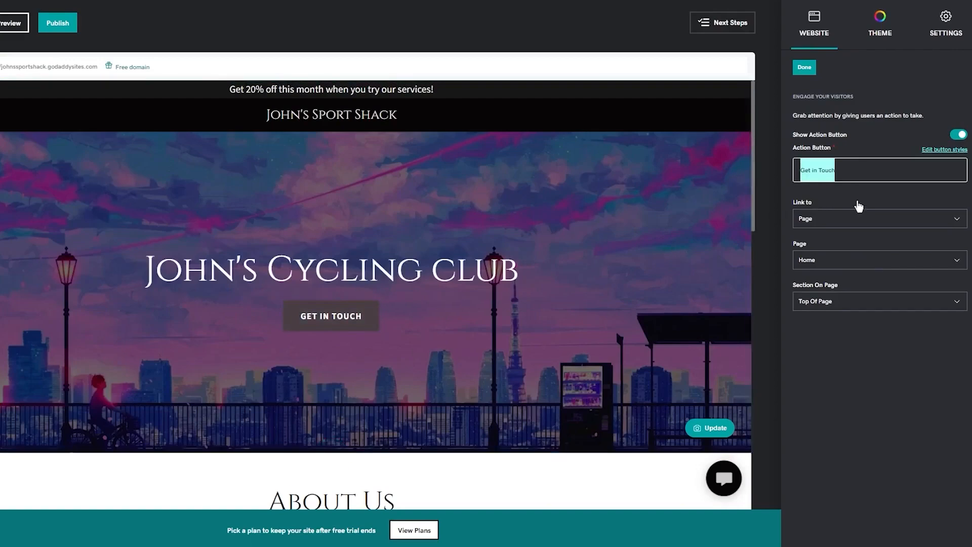
pyautogui.write('Book')
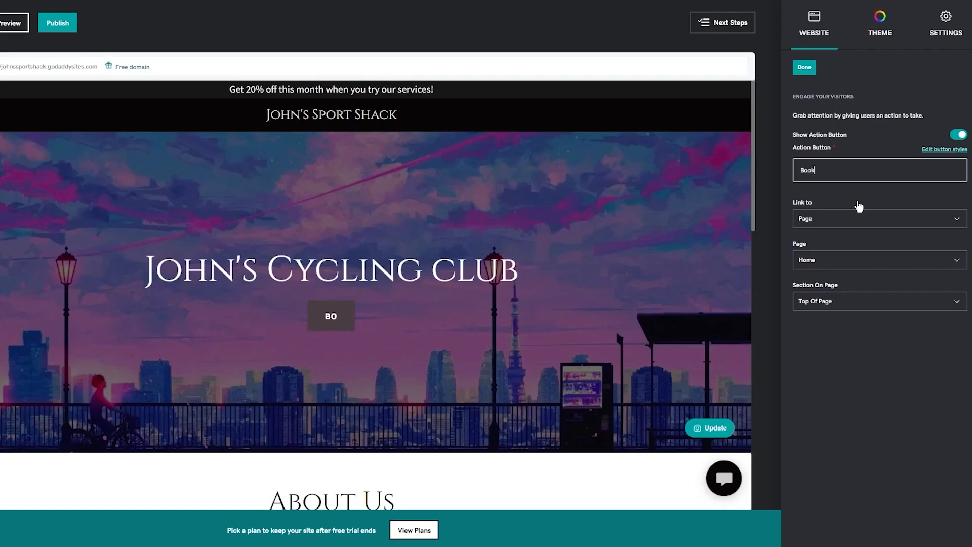
pyautogui.write(' now')
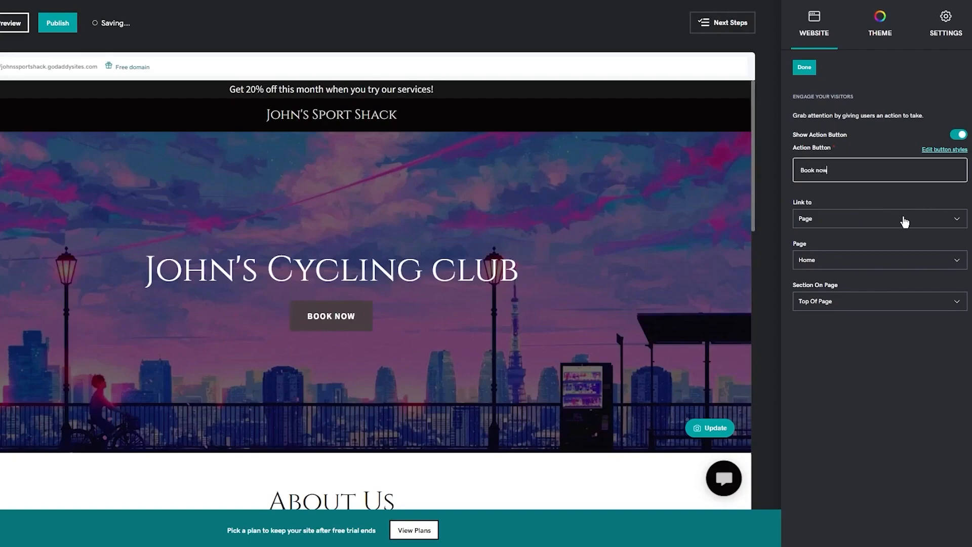
# Step: Link the "Book now" button to Email and enter the business's email address as the recipient
pyautogui.click(892, 220)
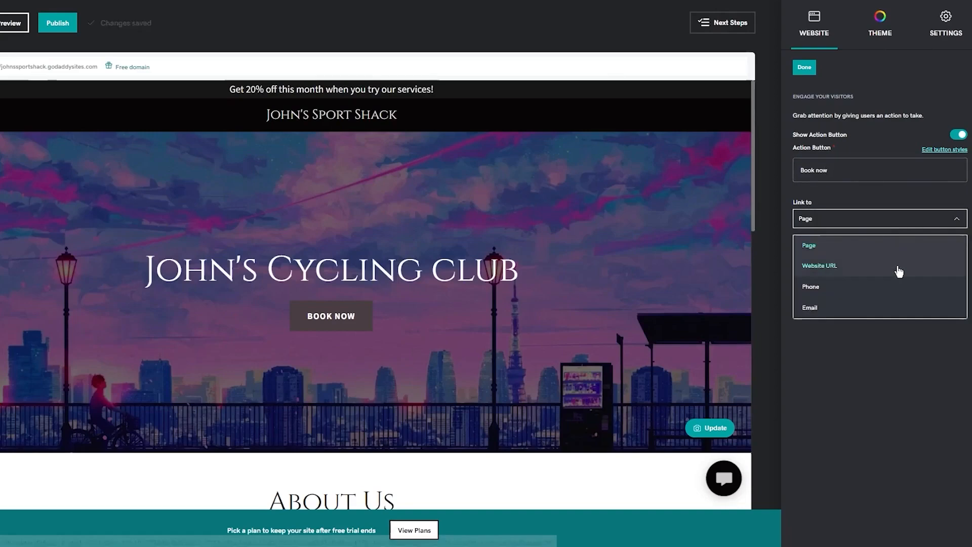
pyautogui.click(841, 308)
pyautogui.click(891, 261)
pyautogui.write('ex')
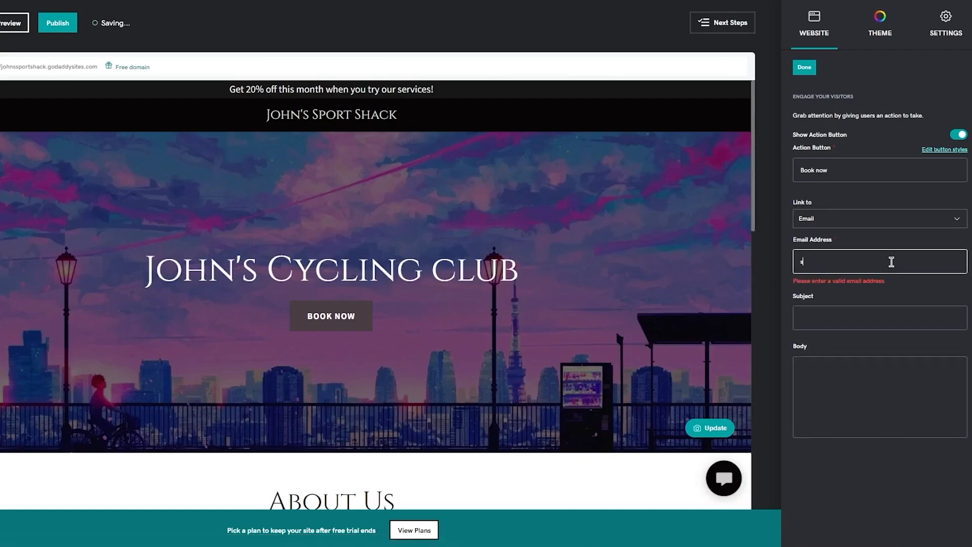
pyautogui.press('BackSpace')
pyautogui.press('BackSpace')
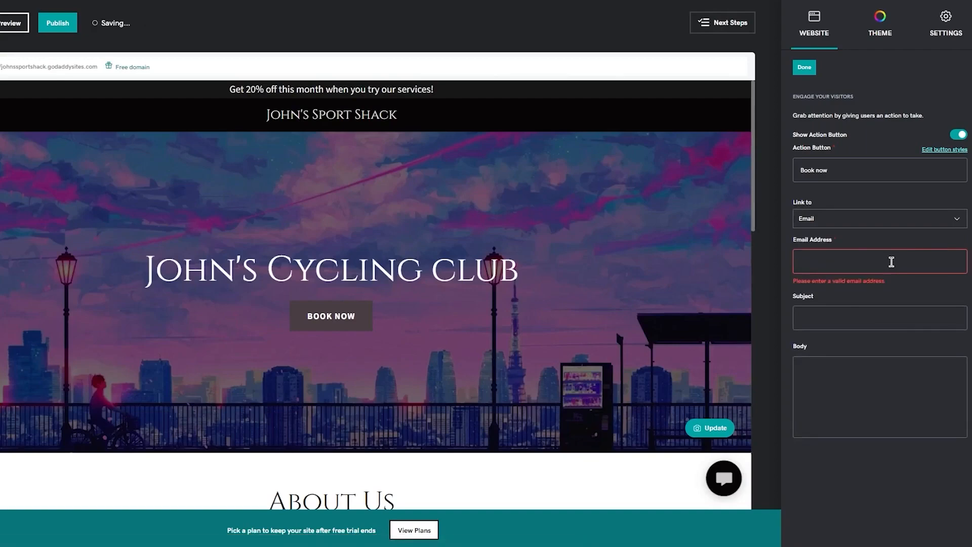
pyautogui.hotkey('ctrl', 'v')
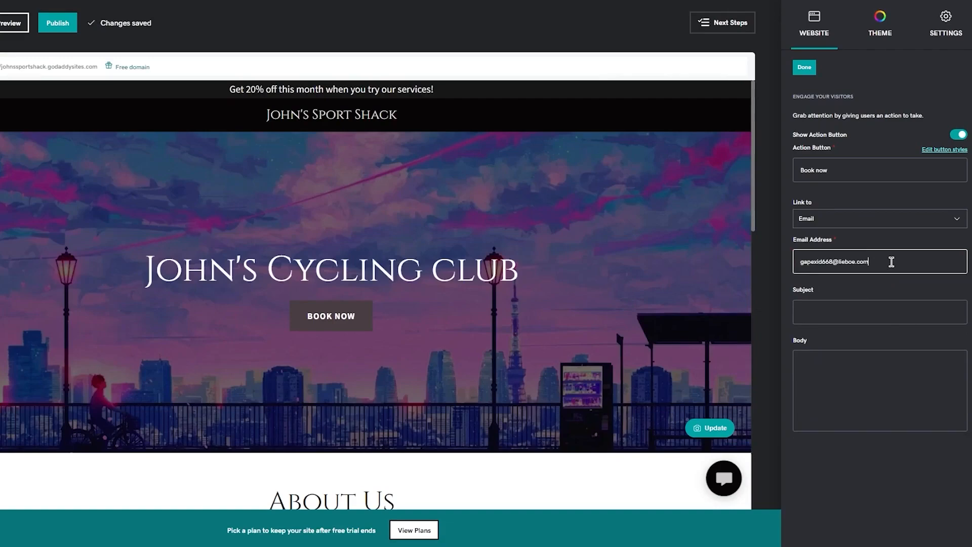
# Step: Set the button email's subject to "Booking a cycling session" and its body to the filler text "gyuguyg gyuig iuguig iu"
pyautogui.click(880, 312)
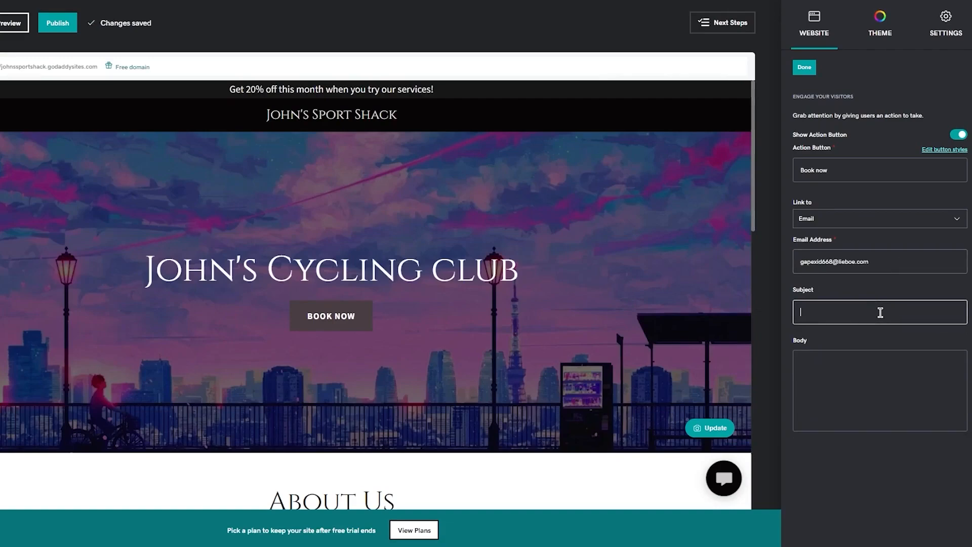
pyautogui.write('Booking a')
pyautogui.write(' cu')
pyautogui.write('cling')
pyautogui.write(' sess')
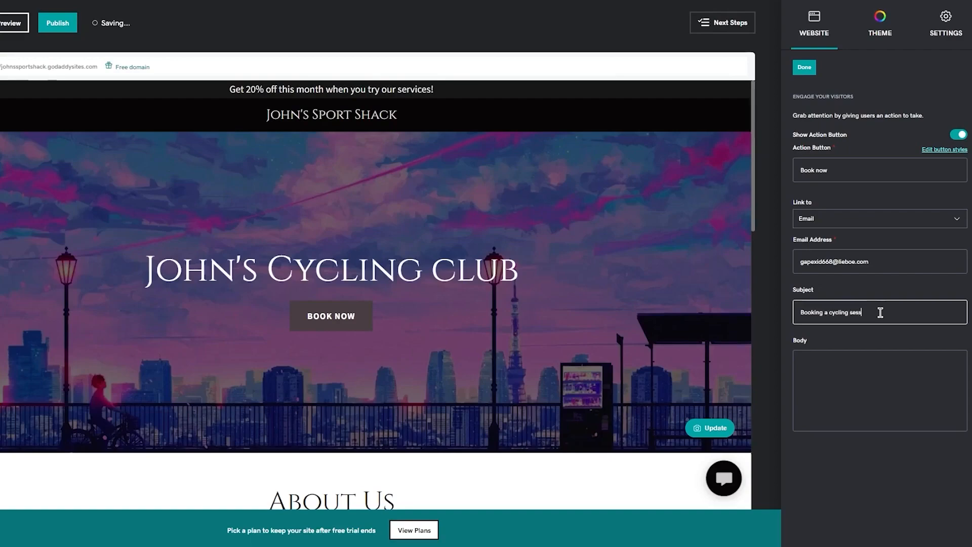
pyautogui.write('ion')
pyautogui.click(876, 375)
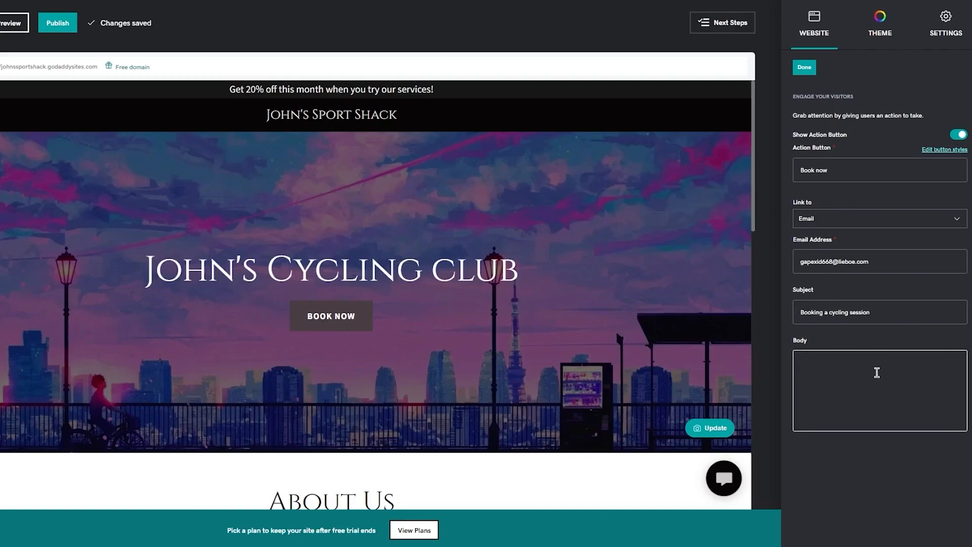
pyautogui.write('gyuguyg gyuig iugui')
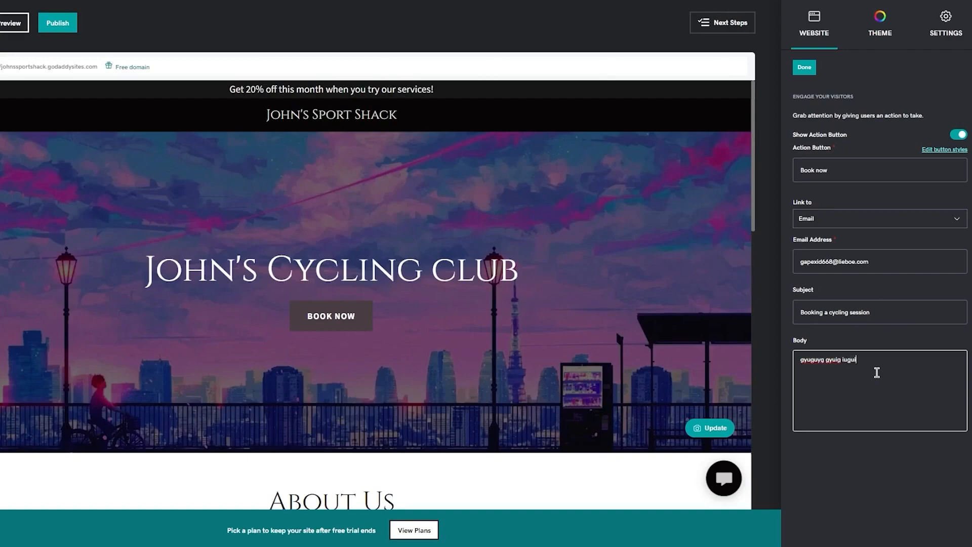
pyautogui.write('g iu')
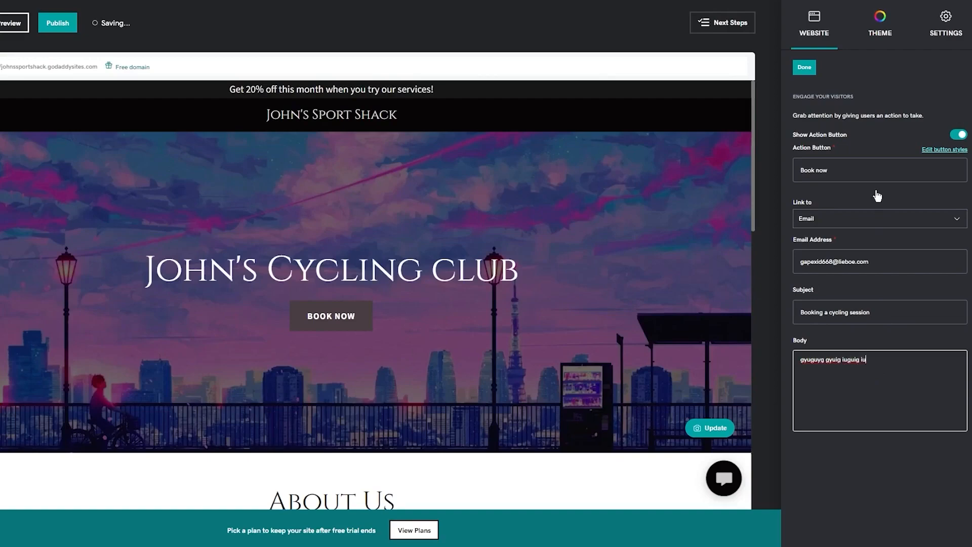
# Step: Finish the action button settings, open the header's Logo settings and select the current logo text
pyautogui.click(804, 67)
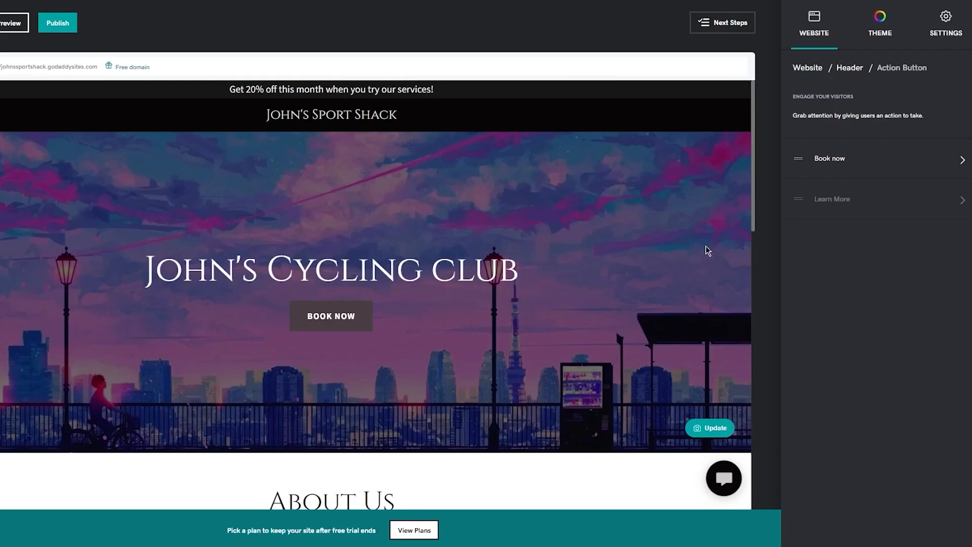
pyautogui.click(817, 26)
pyautogui.click(475, 270)
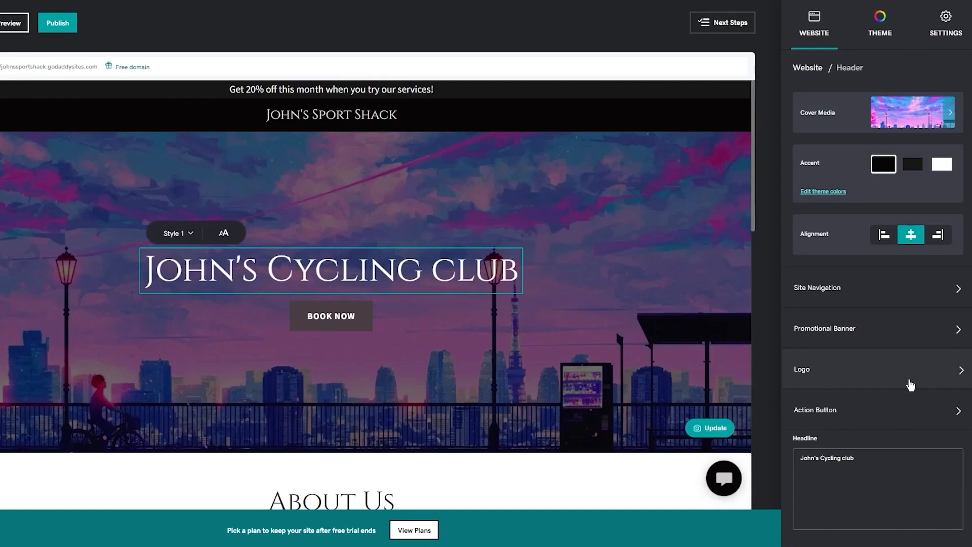
pyautogui.click(919, 376)
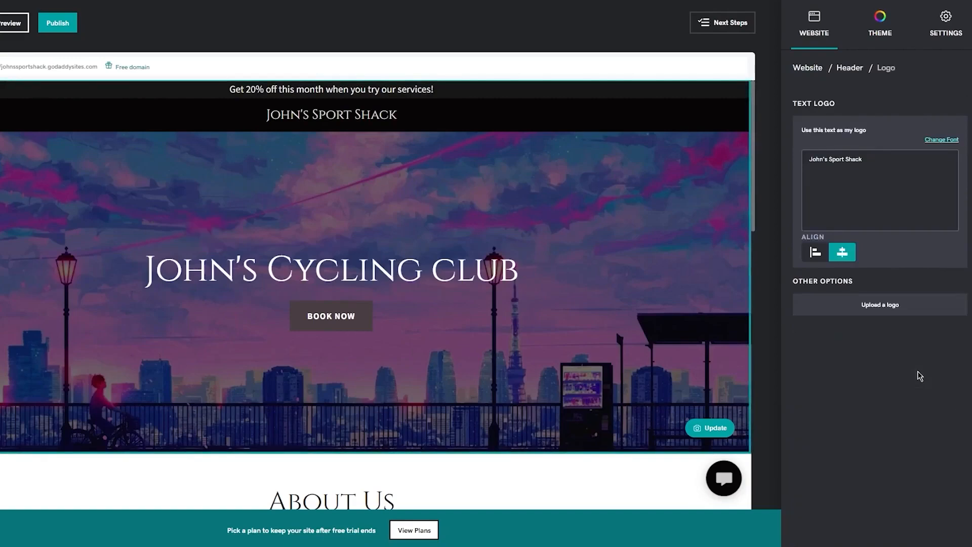
pyautogui.moveTo(908, 159); pyautogui.dragTo(799, 160)
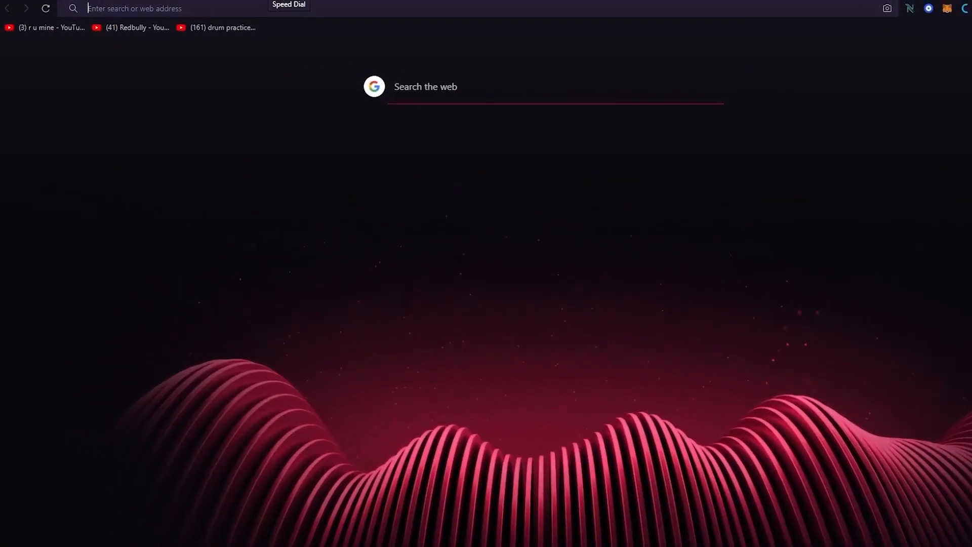
# Step: Switch to Canva and search its templates for "logo"
pyautogui.write('ca')
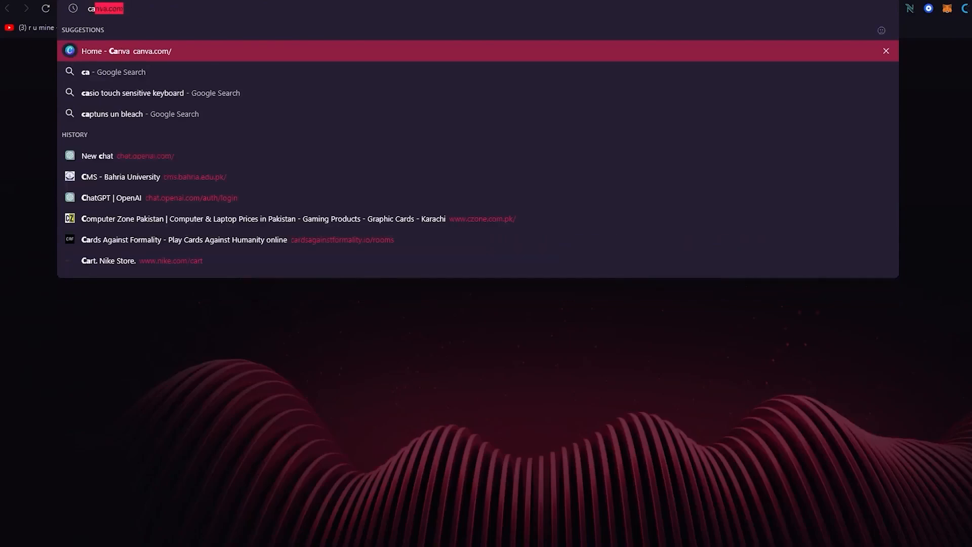
pyautogui.write('nva')
pyautogui.press('Return')
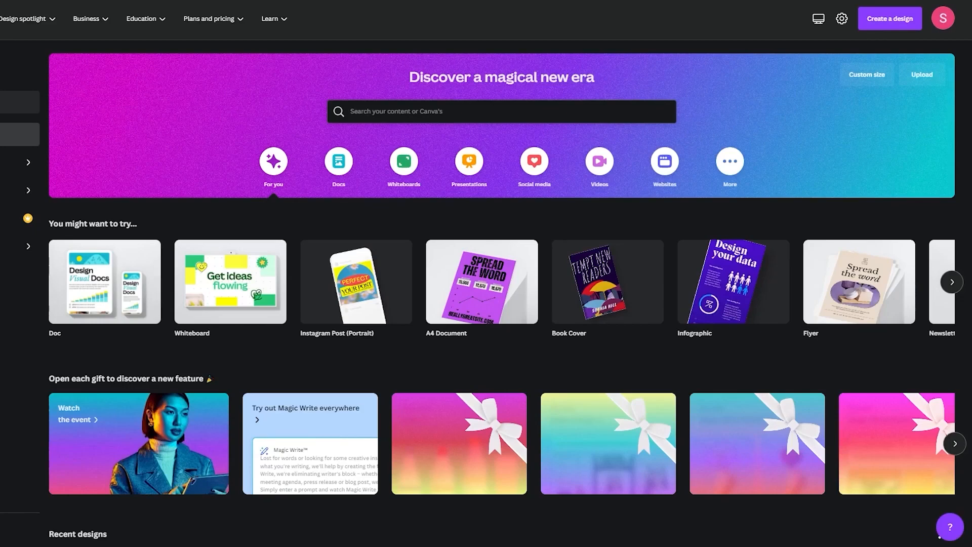
pyautogui.click(512, 108)
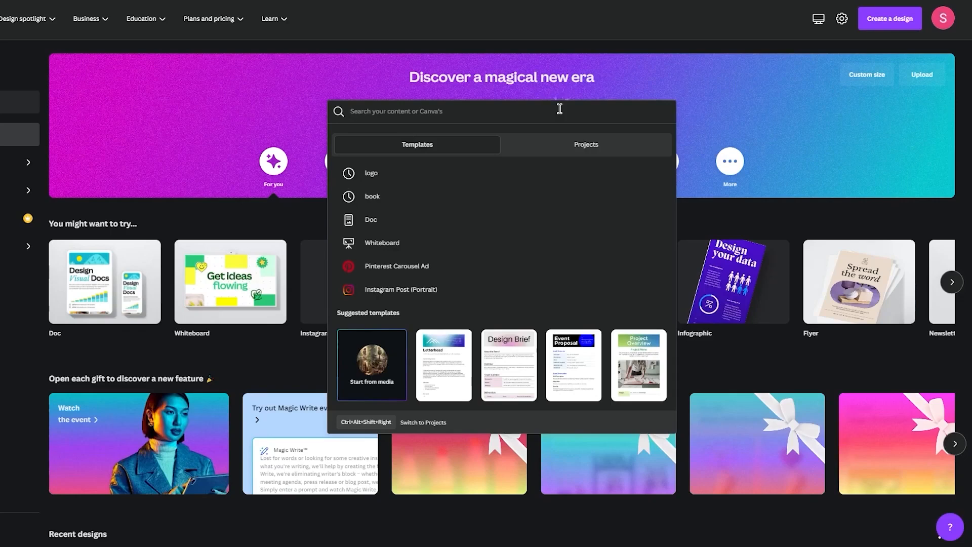
pyautogui.click(836, 227)
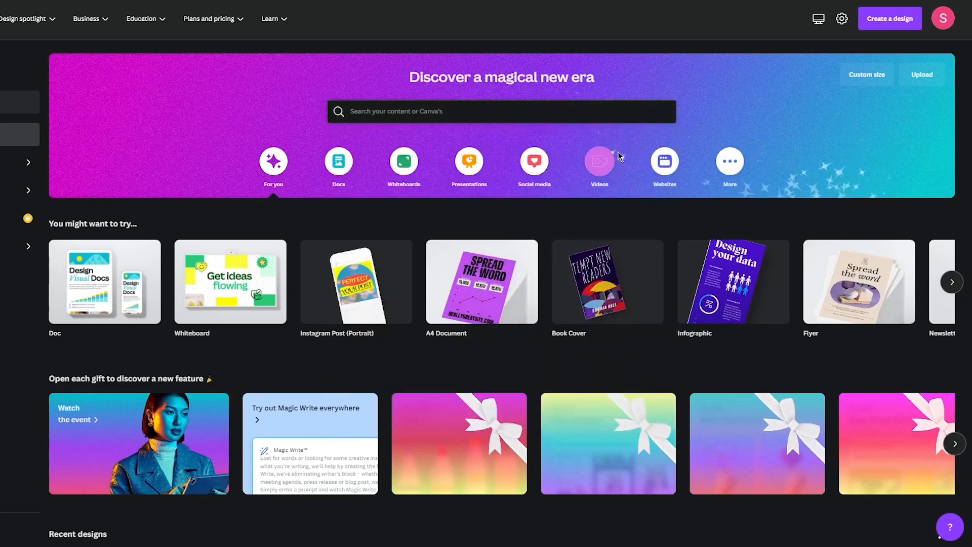
pyautogui.click(596, 113)
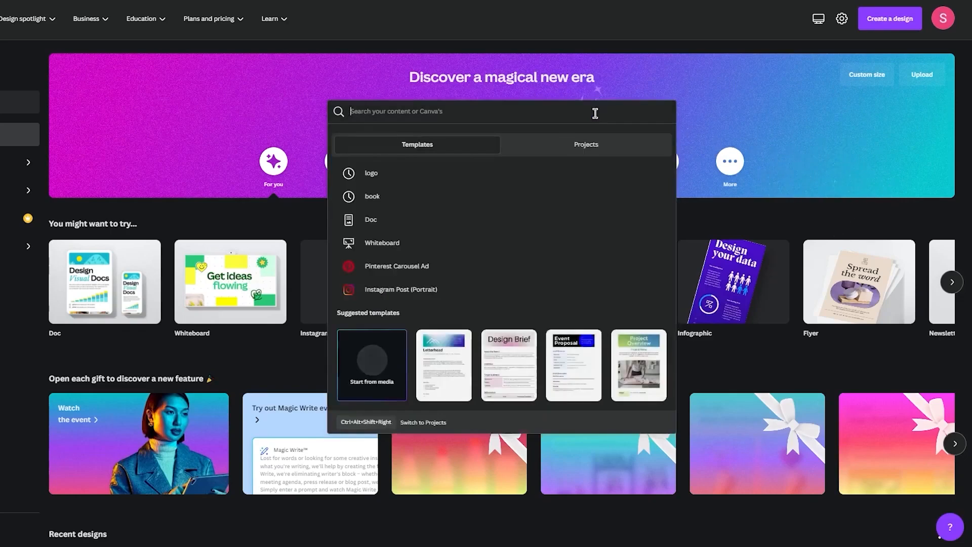
pyautogui.click(447, 184)
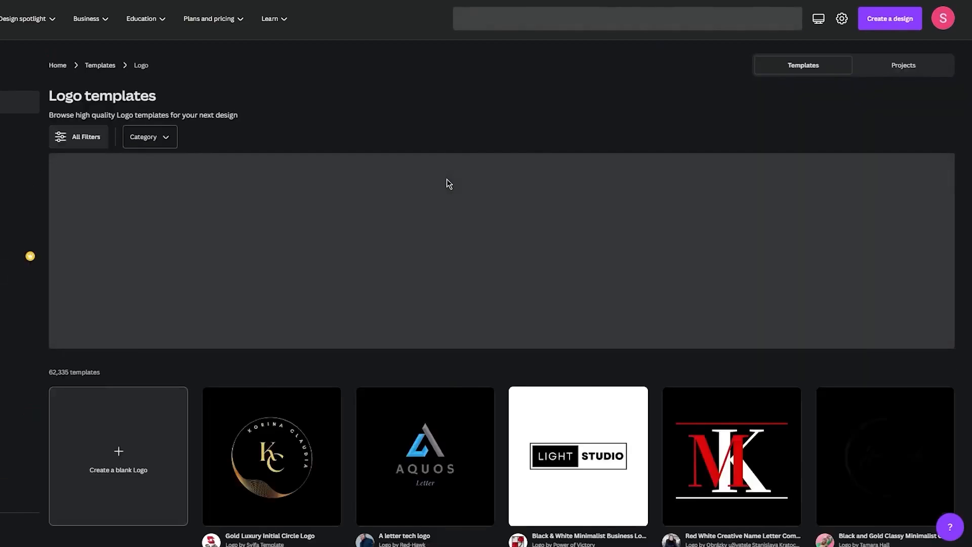
# Step: Browse the logo templates and start a blank logo design
pyautogui.scroll(-5, 494, 248)
pyautogui.scroll(-6, 493, 248)
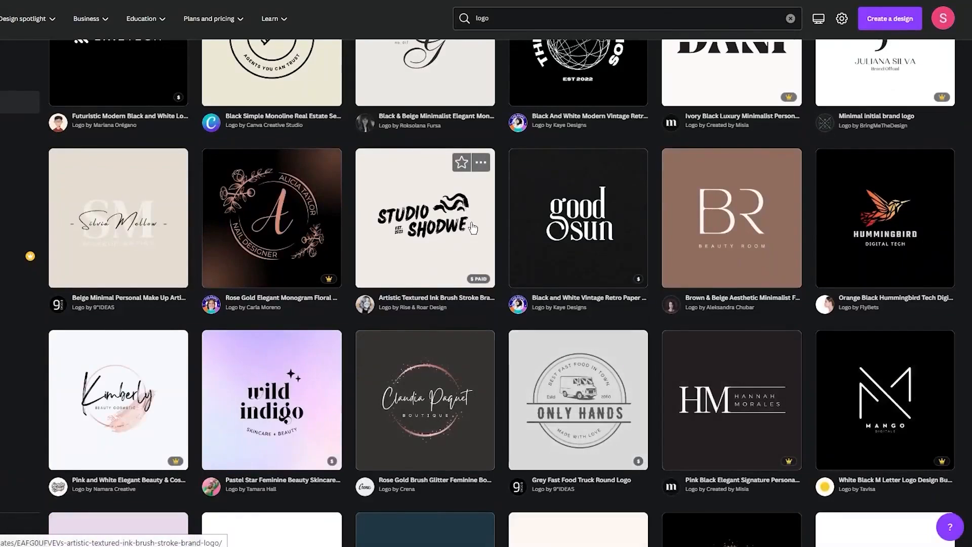
pyautogui.scroll(10, 503, 234)
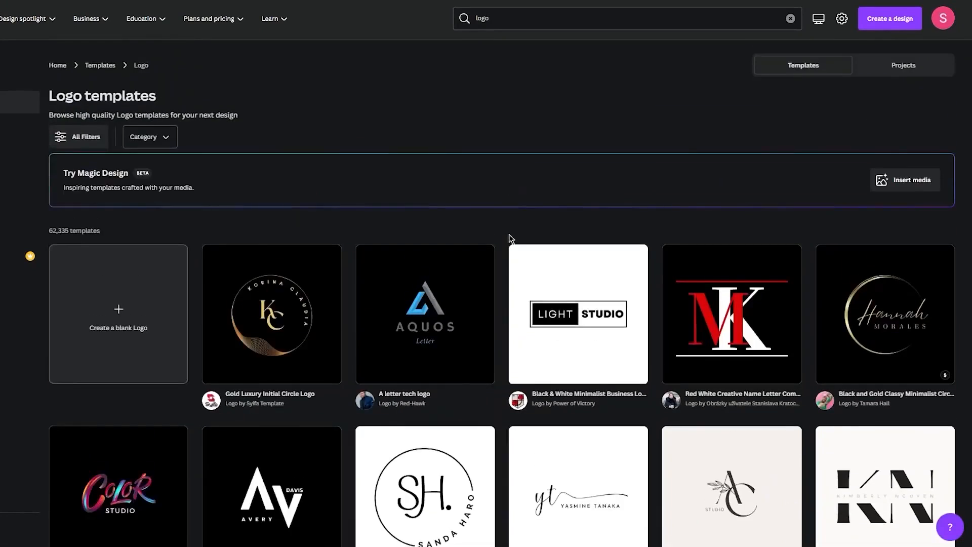
pyautogui.click(172, 309)
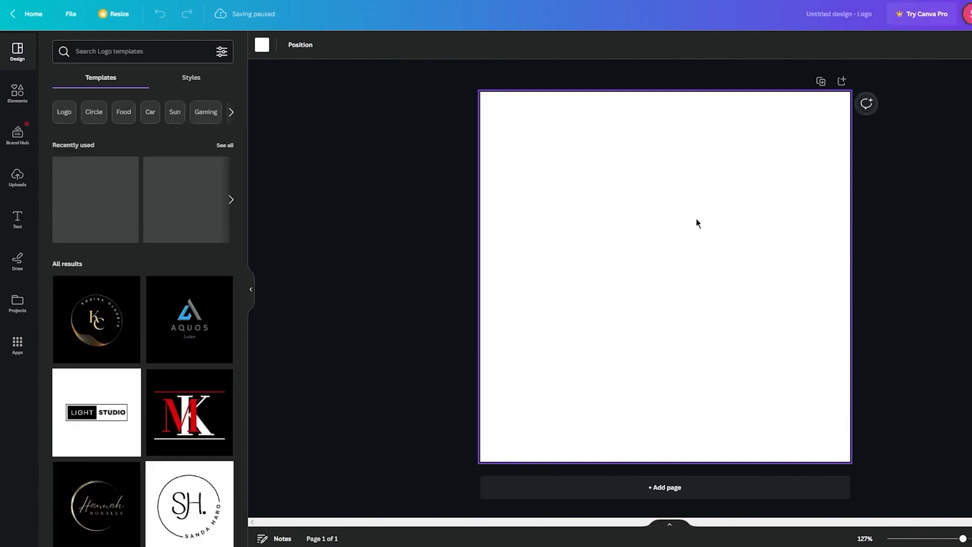
# Step: Set the blank logo's background to solid dark blue
pyautogui.click(261, 45)
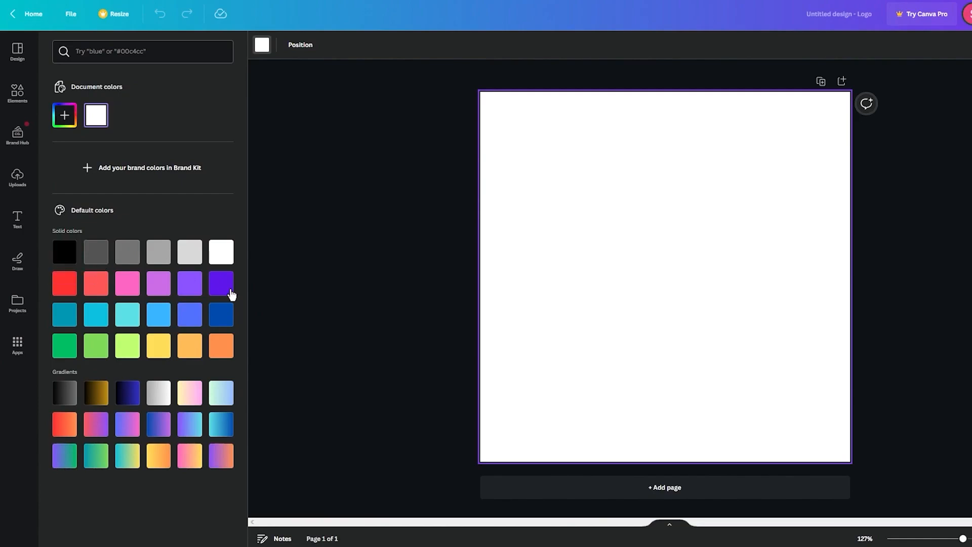
pyautogui.click(217, 311)
pyautogui.click(294, 267)
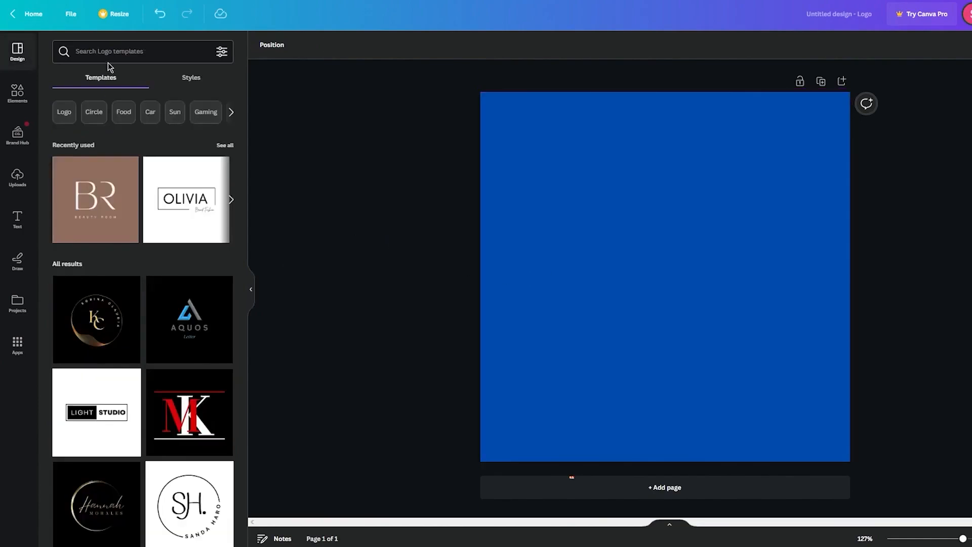
# Step: Search the design elements for "cycle", and refine the search to "bicycle"
pyautogui.click(17, 94)
pyautogui.click(119, 51)
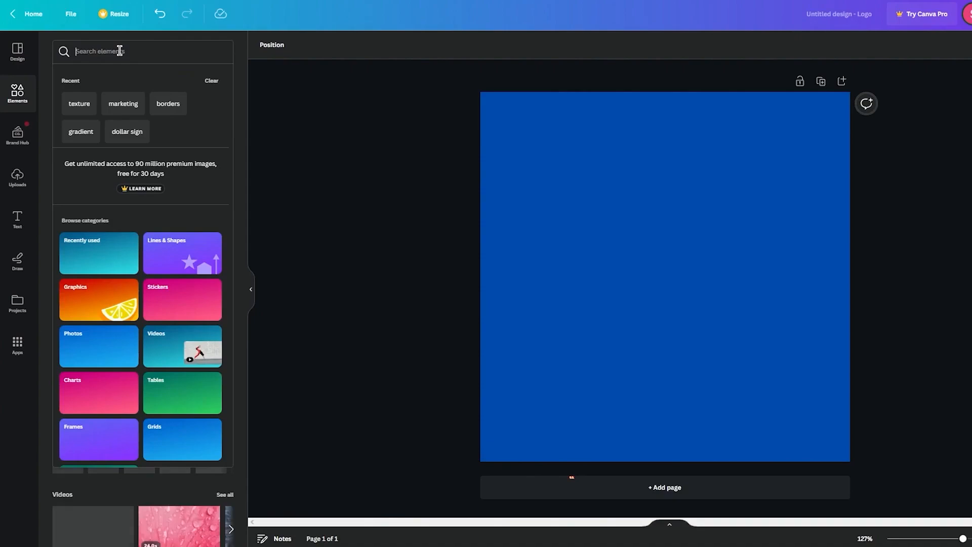
pyautogui.write('cycle')
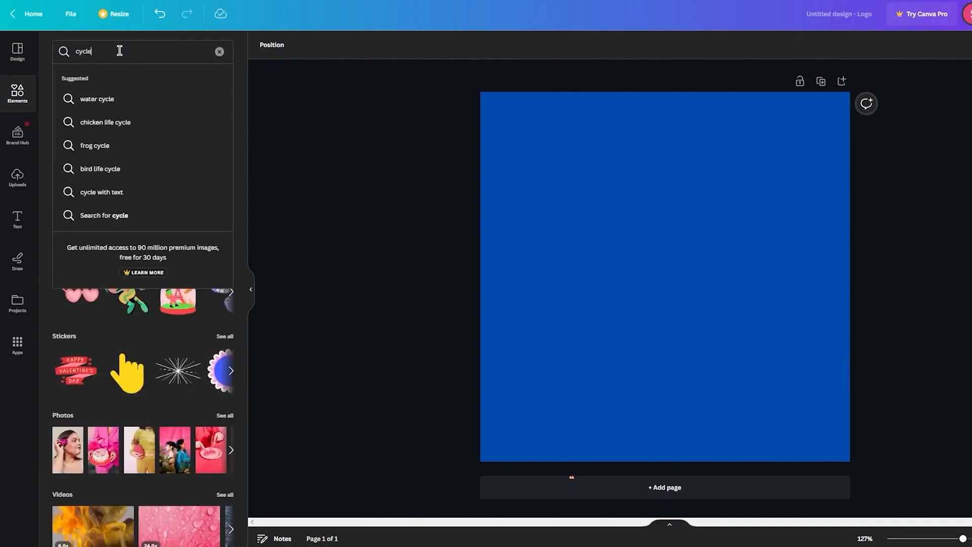
pyautogui.press('Return')
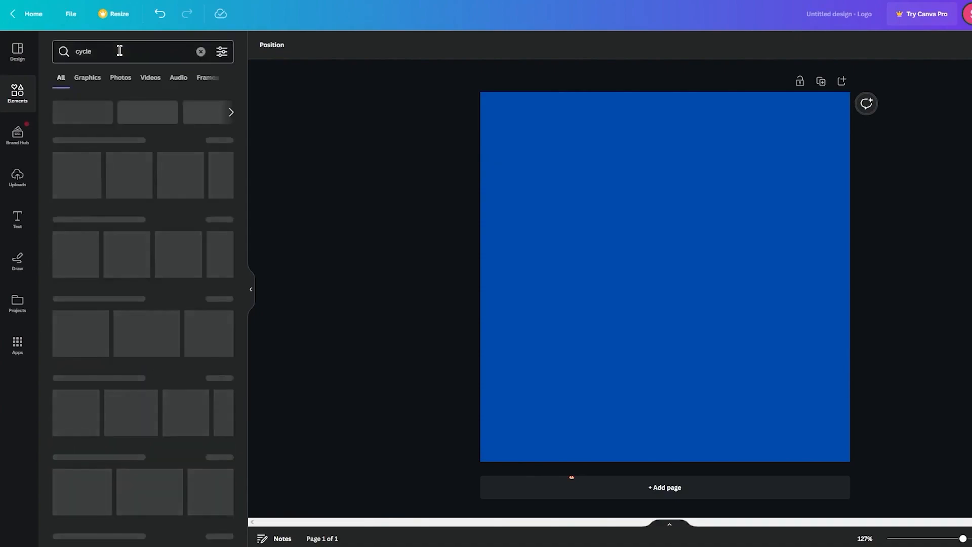
pyautogui.click(115, 43)
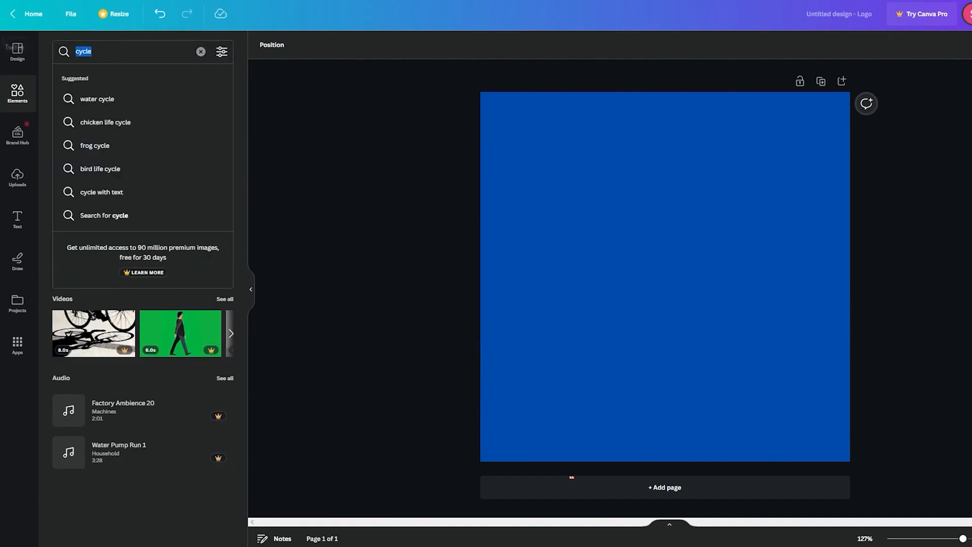
pyautogui.write('bicycle')
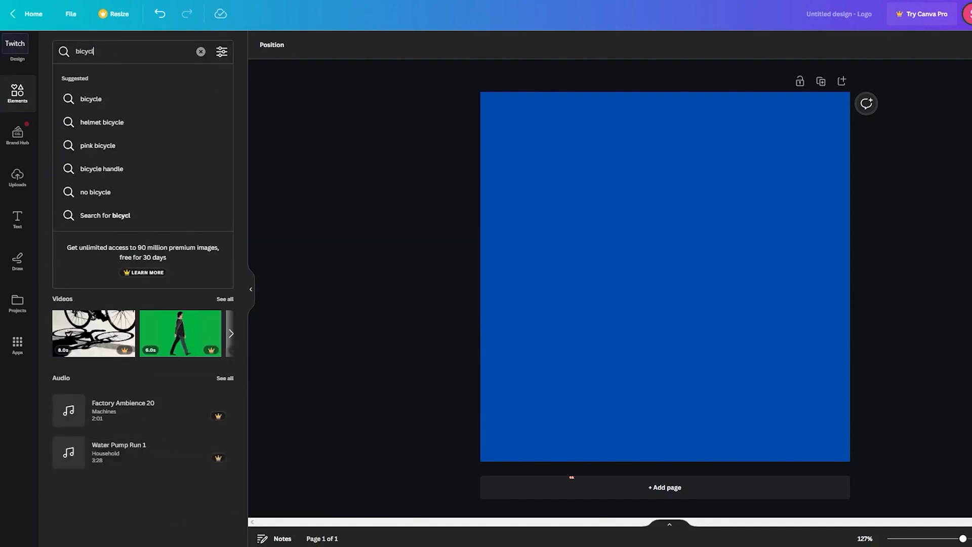
pyautogui.press('Return')
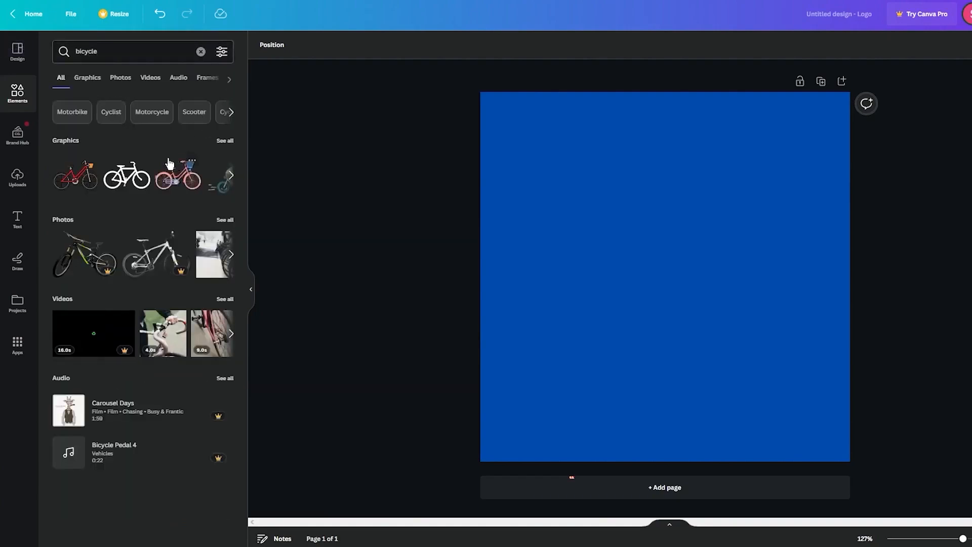
# Step: Add the plain bicycle silhouette graphic to the logo, enlarge it and centre it on the canvas
pyautogui.click(149, 176)
pyautogui.moveTo(591, 233); pyautogui.dragTo(481, 170)
pyautogui.moveTo(612, 244); pyautogui.dragTo(666, 276)
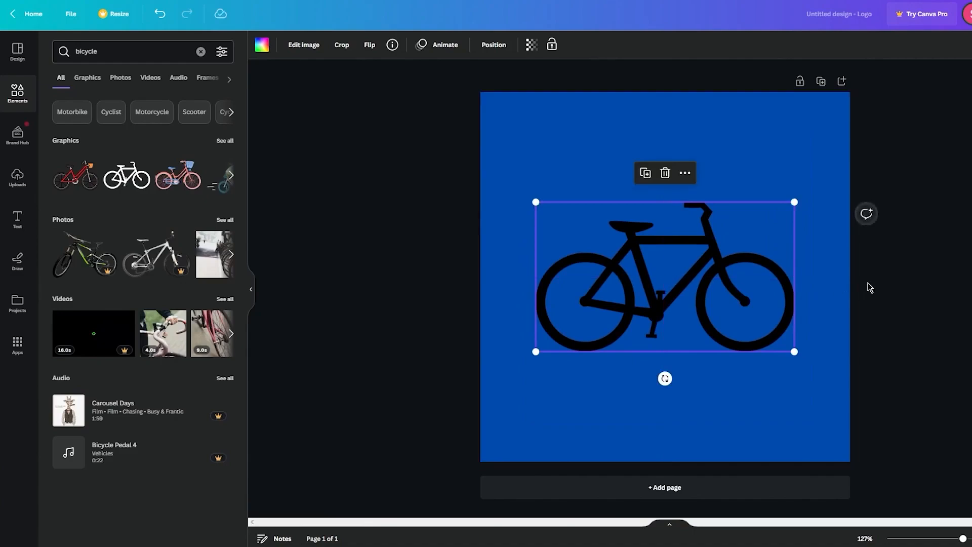
pyautogui.click(908, 288)
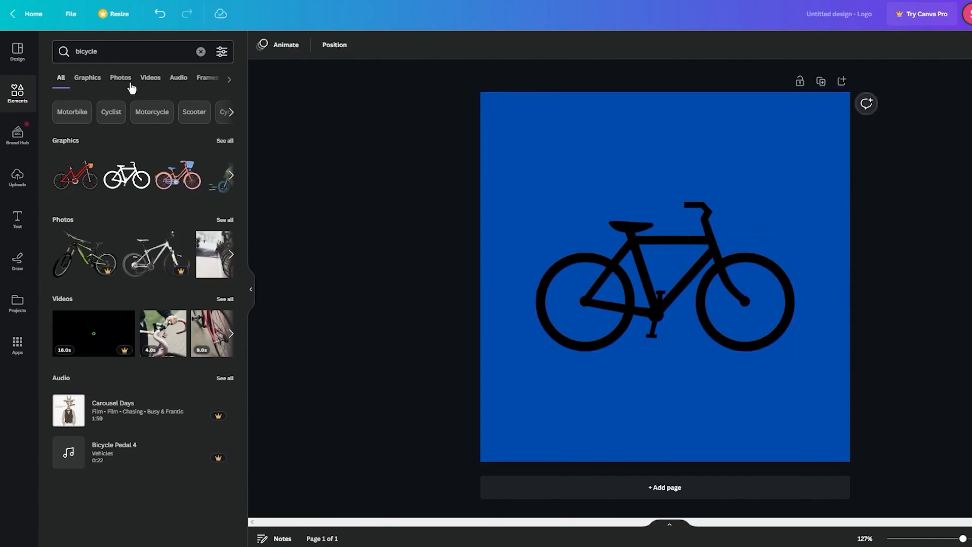
pyautogui.click(132, 55)
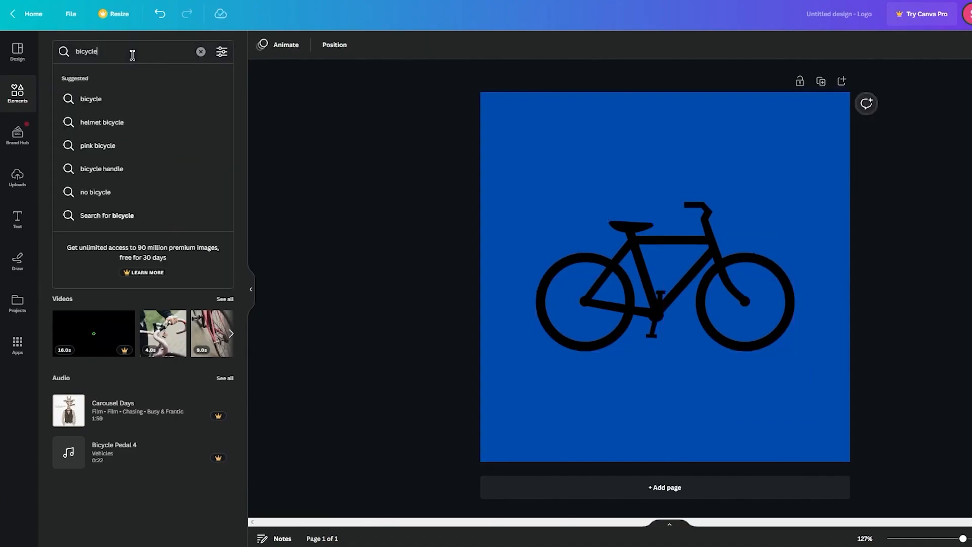
# Step: Browse the font combinations and add the one with the bold "BABY BOY!" heading to the logo
pyautogui.click(18, 212)
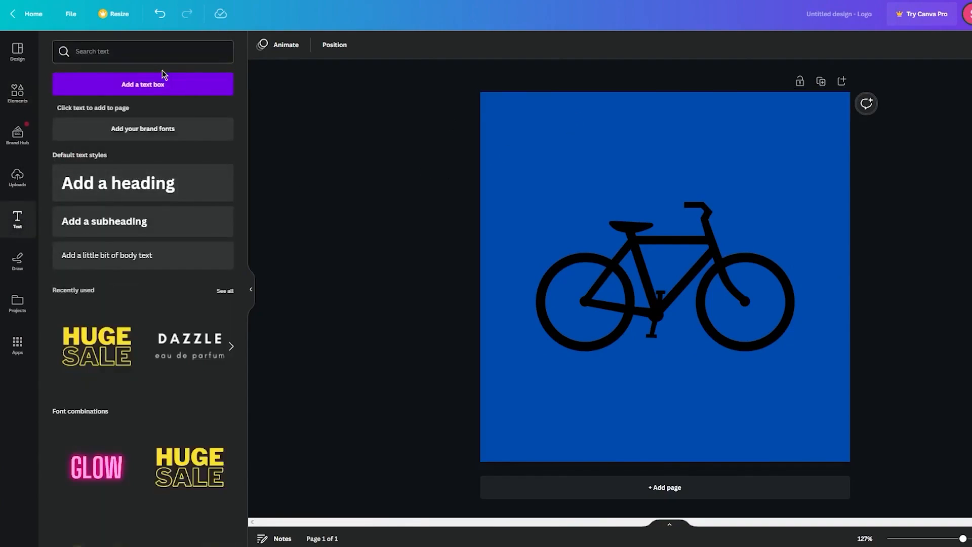
pyautogui.click(145, 55)
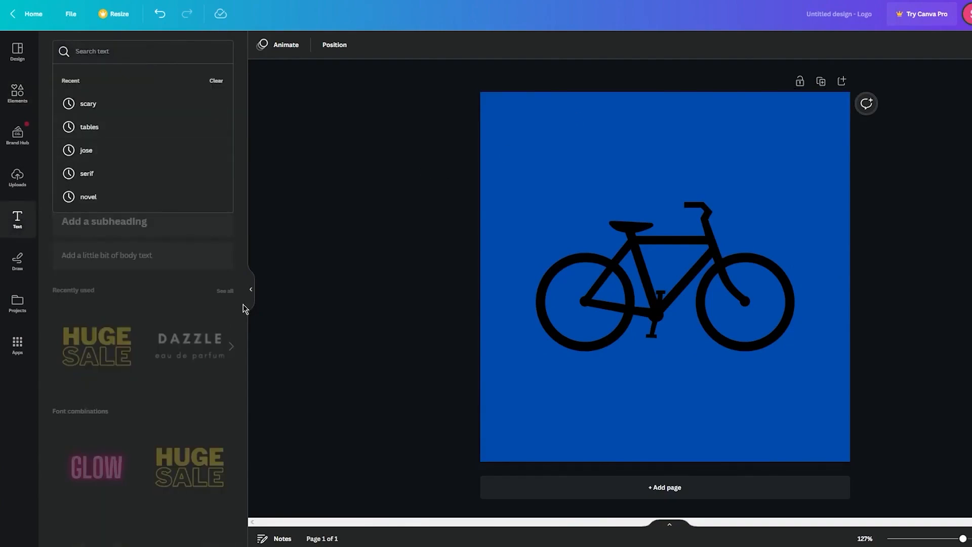
pyautogui.click(147, 314)
pyautogui.scroll(-10, 157, 326)
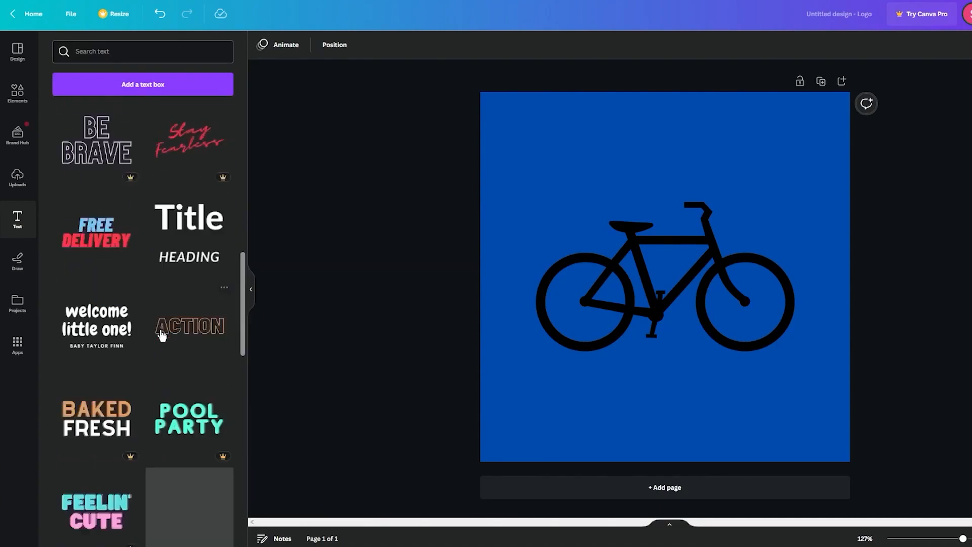
pyautogui.scroll(-10, 162, 335)
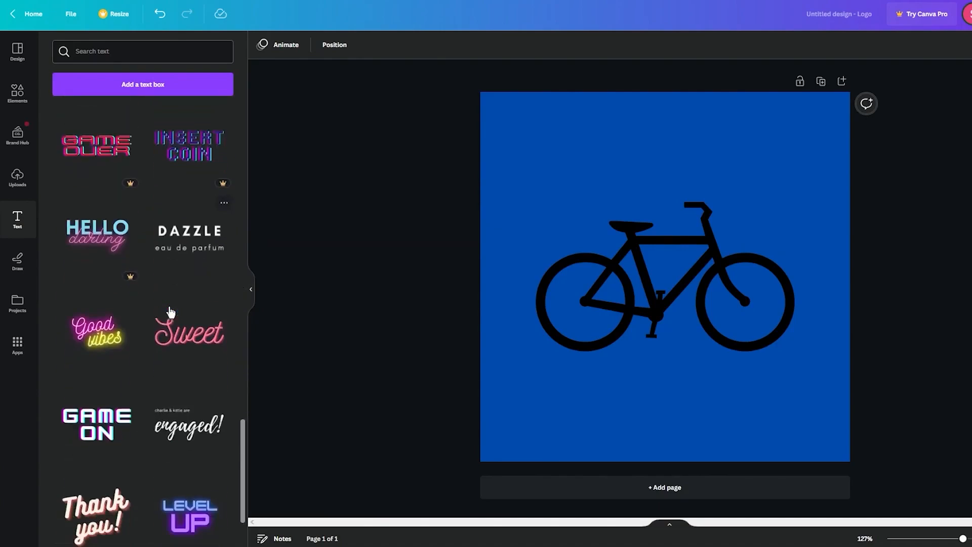
pyautogui.scroll(-5, 170, 324)
pyautogui.moveTo(189, 236); pyautogui.dragTo(603, 143)
# Step: Delete the two small lines above the "BABY BOY!" heading and replace the heading text with "JOHN'S"
pyautogui.click(602, 143)
pyautogui.press('Delete')
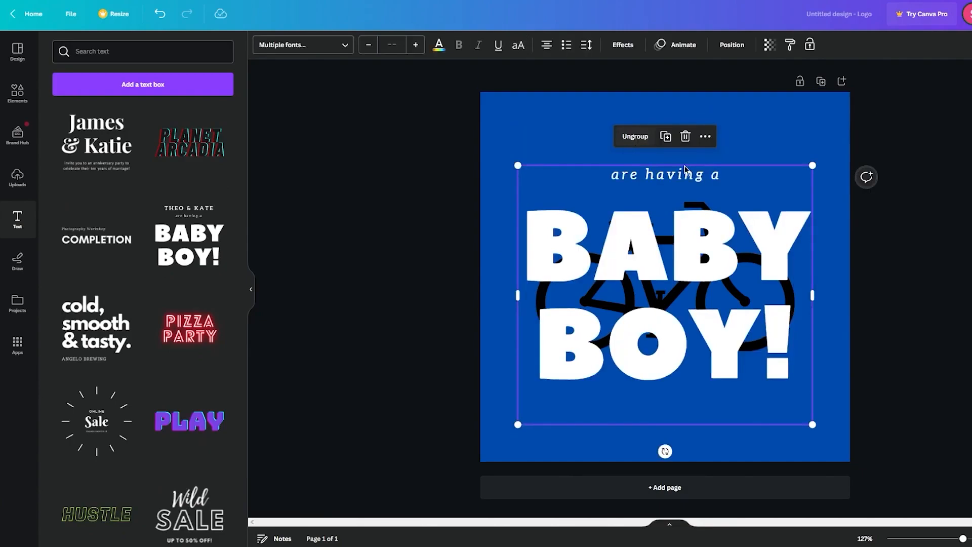
pyautogui.click(676, 176)
pyautogui.press('Delete')
pyautogui.doubleClick(725, 234)
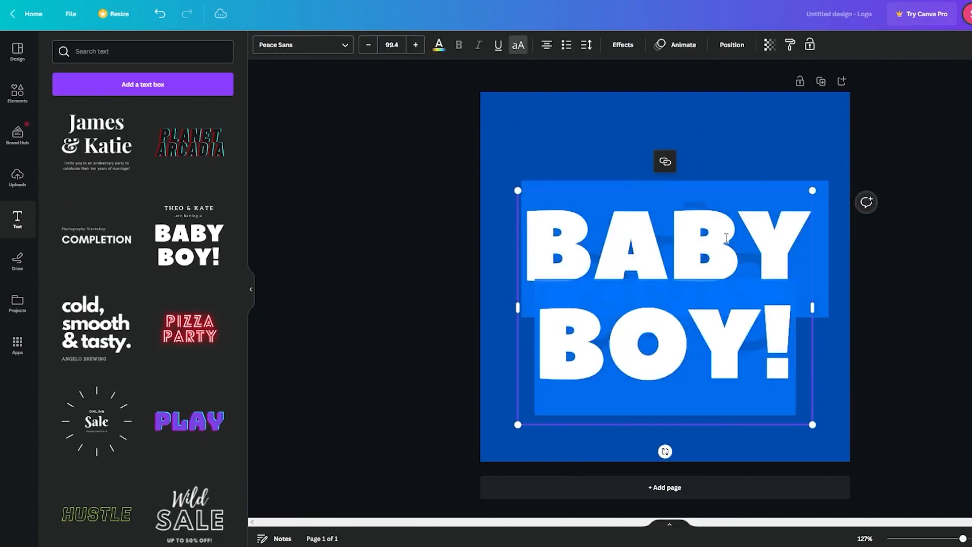
pyautogui.write("JOHN'S")
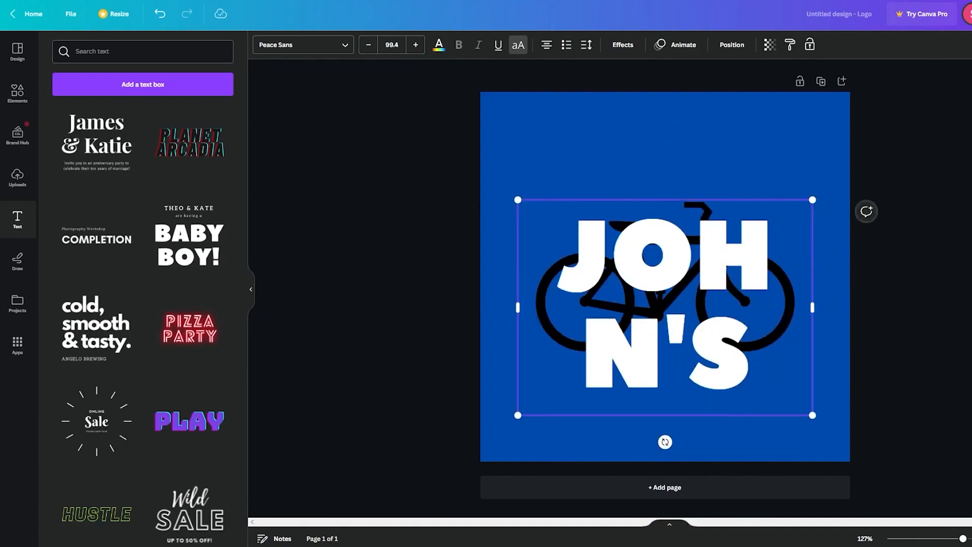
# Step: Reduce the "JOHN'S" font size to 46.4 and widen its text box so the word fits on one line
pyautogui.moveTo(783, 346); pyautogui.dragTo(547, 232)
pyautogui.click(368, 44)
pyautogui.click(368, 44)
pyautogui.click(369, 45)
pyautogui.click(368, 45)
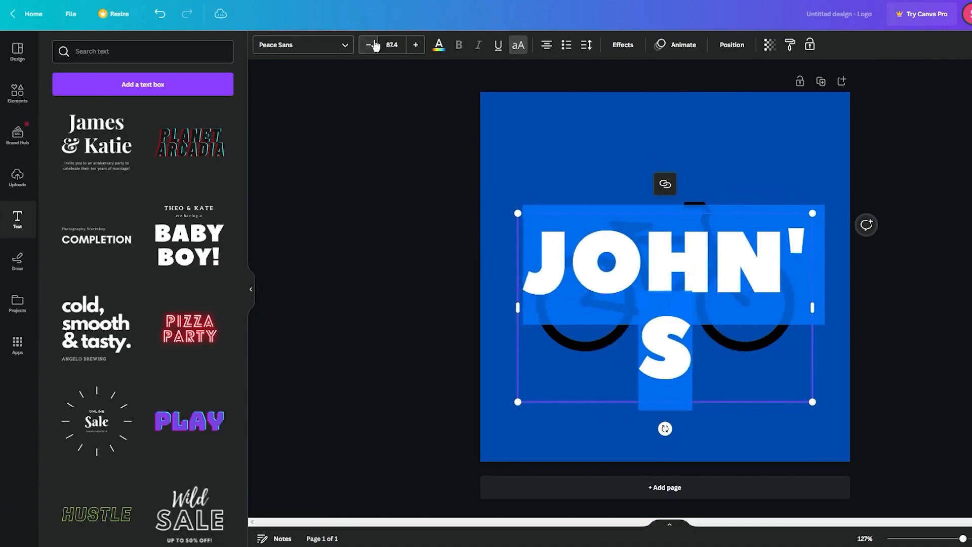
pyautogui.click(368, 45)
pyautogui.click(369, 44)
pyautogui.click(369, 44)
pyautogui.click(368, 45)
pyautogui.click(374, 44)
pyautogui.click(374, 44)
pyautogui.click(373, 45)
pyautogui.click(374, 45)
pyautogui.click(373, 44)
pyautogui.click(374, 45)
pyautogui.moveTo(811, 307); pyautogui.dragTo(971, 306)
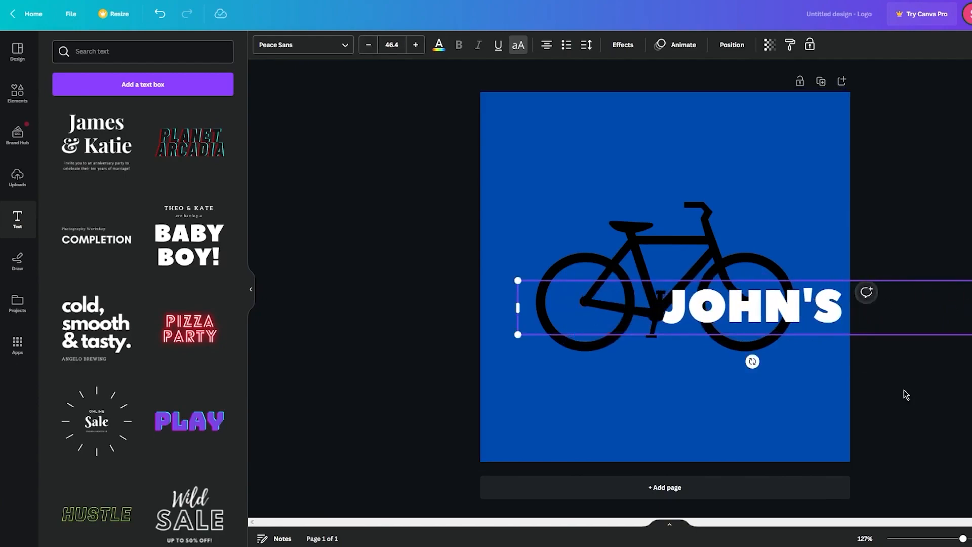
# Step: Move the "JOHN'S" text above the bicycle and increase its font size to 59.4
pyautogui.moveTo(782, 317); pyautogui.dragTo(688, 197)
pyautogui.click(415, 45)
pyautogui.click(415, 44)
pyautogui.click(415, 45)
pyautogui.click(415, 45)
pyautogui.click(415, 45)
pyautogui.click(415, 44)
# Step: Send the "JOHN'S" text to the back so the bicycle overlaps it
pyautogui.click(753, 215)
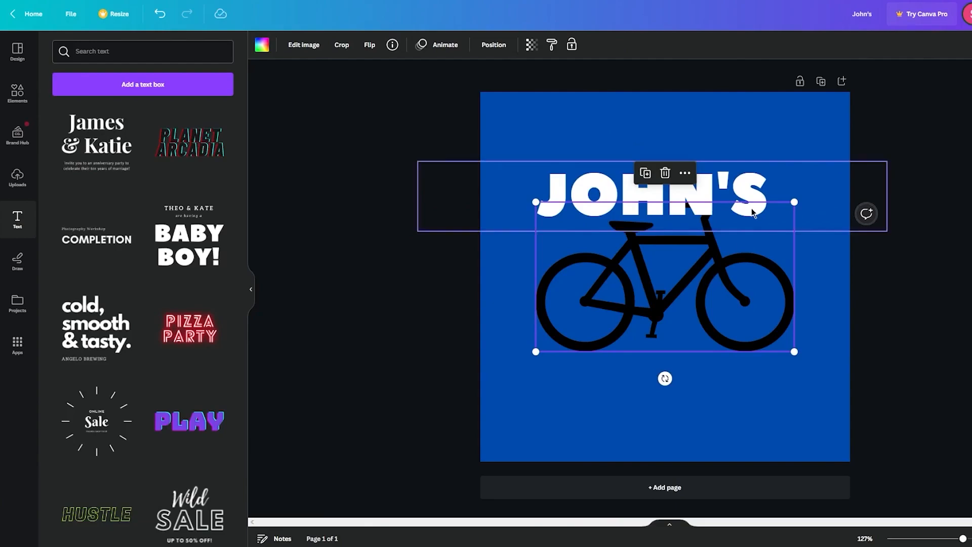
pyautogui.click(880, 285)
pyautogui.click(675, 203)
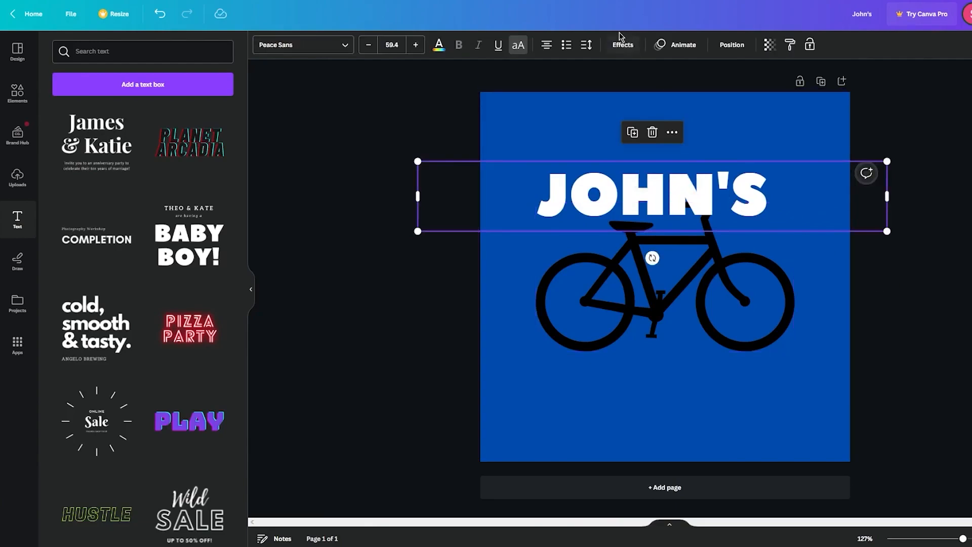
pyautogui.click(732, 44)
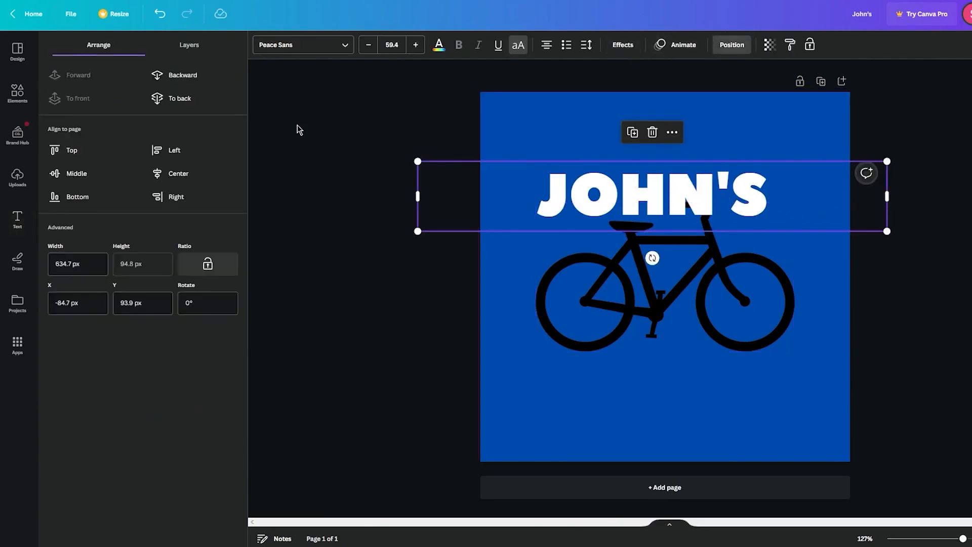
pyautogui.click(179, 98)
pyautogui.click(795, 223)
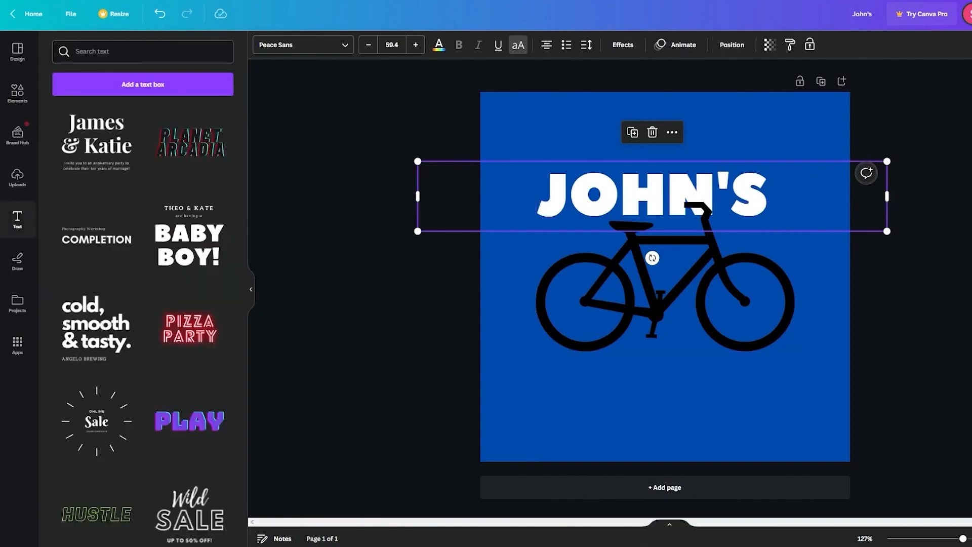
# Step: Lower the "JOHN'S" text over the bicycle, increase its font size to 84.4 and centre it horizontally on the page
pyautogui.moveTo(729, 183); pyautogui.dragTo(747, 209)
pyautogui.click(415, 45)
pyautogui.click(415, 44)
pyautogui.click(415, 45)
pyautogui.click(415, 45)
pyautogui.click(415, 44)
pyautogui.click(415, 44)
pyautogui.click(415, 44)
pyautogui.click(415, 45)
pyautogui.click(415, 44)
pyautogui.click(415, 45)
pyautogui.click(415, 44)
pyautogui.click(415, 45)
pyautogui.click(415, 45)
pyautogui.click(415, 44)
pyautogui.click(415, 44)
pyautogui.click(415, 44)
pyautogui.click(415, 44)
pyautogui.click(415, 45)
pyautogui.click(415, 45)
pyautogui.click(415, 45)
pyautogui.click(415, 45)
pyautogui.click(958, 271)
pyautogui.click(807, 241)
pyautogui.moveTo(806, 241)
pyautogui.mouseDown()
pyautogui.moveTo(790, 242)
pyautogui.moveTo(800, 241)
pyautogui.mouseUp()
pyautogui.click(956, 253)
pyautogui.click(805, 225)
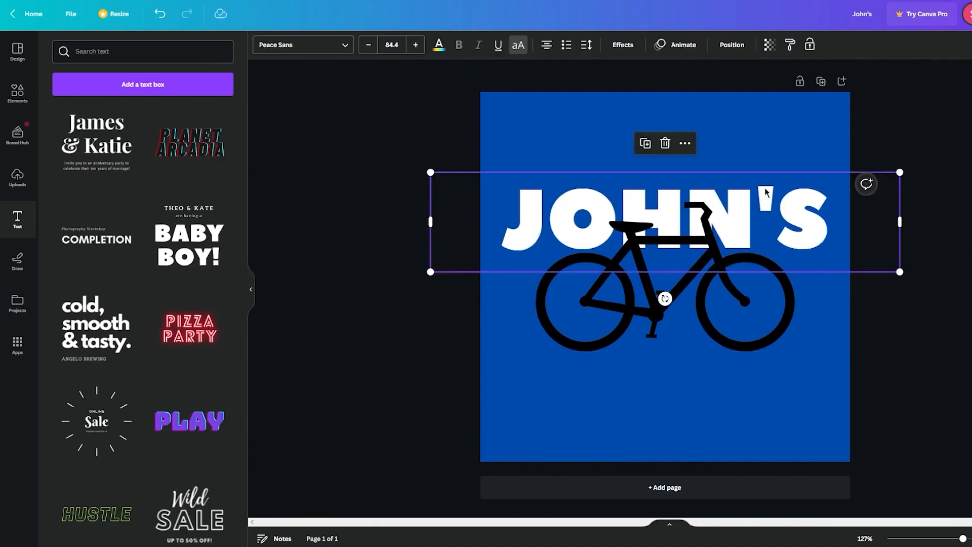
# Step: Apply an Outline effect to the "JOHN'S" text in black with a thickness of 92
pyautogui.click(621, 44)
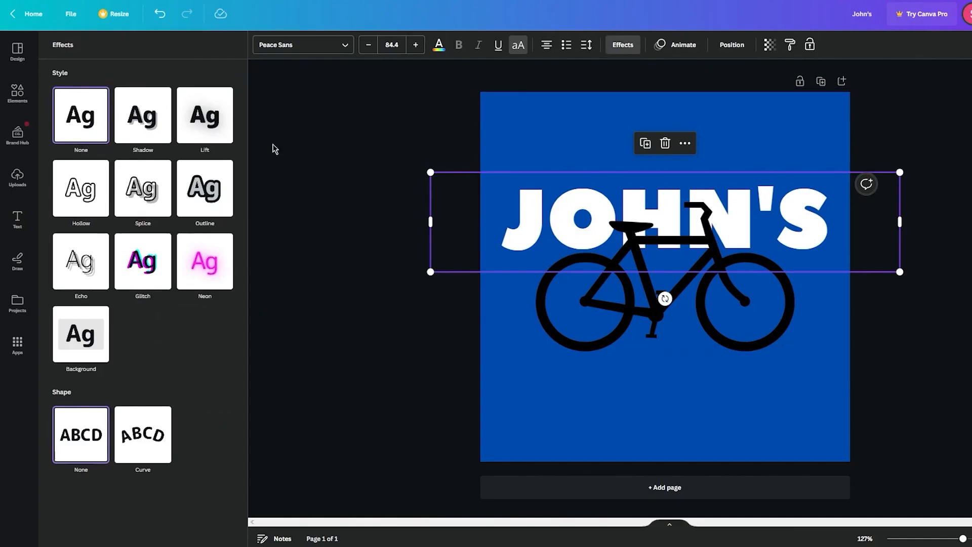
pyautogui.click(202, 188)
pyautogui.click(224, 279)
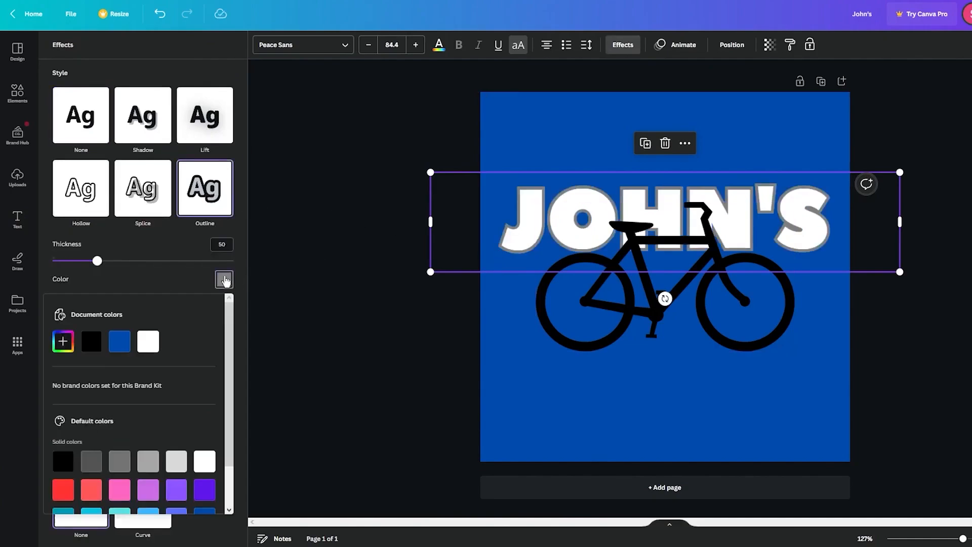
pyautogui.click(91, 341)
pyautogui.moveTo(97, 261); pyautogui.dragTo(135, 261)
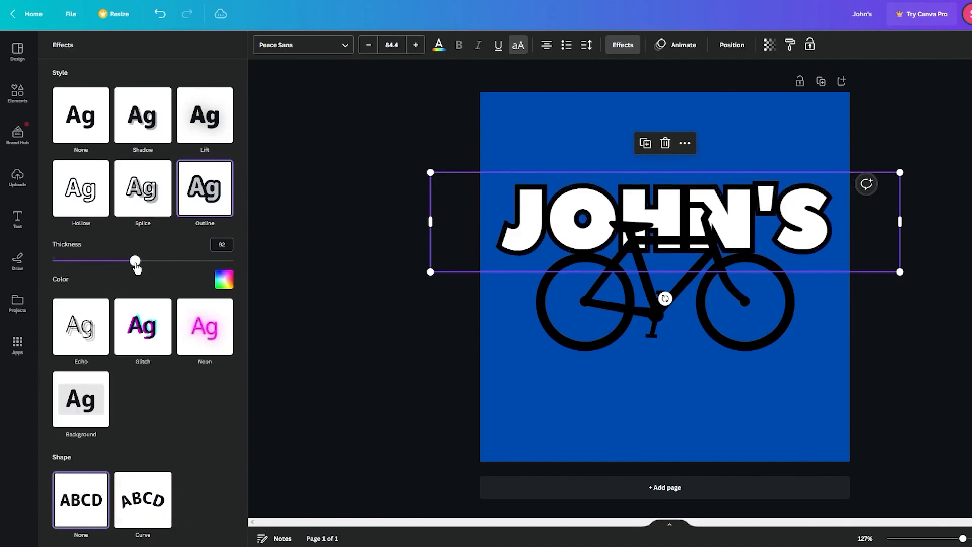
pyautogui.click(321, 267)
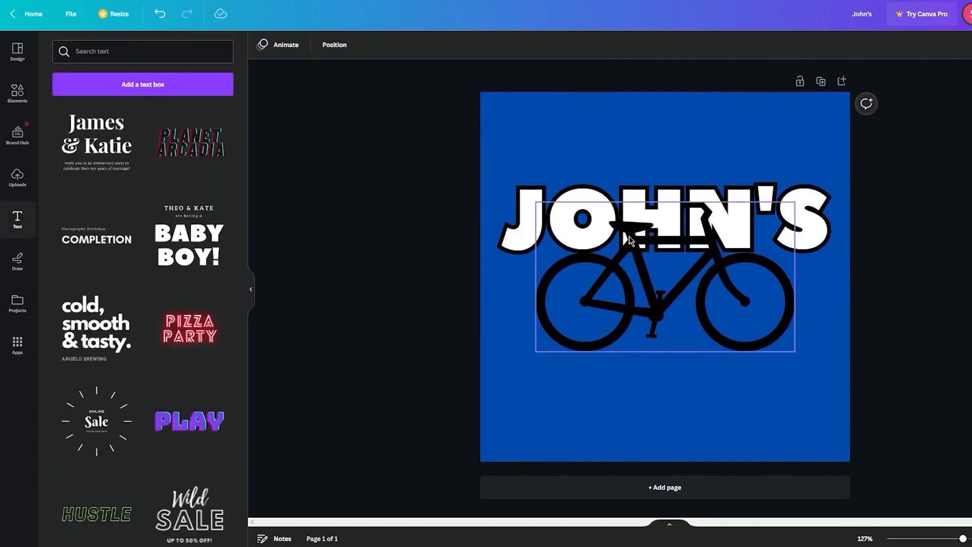
# Step: Raise the "JOHN'S" text slightly and place a duplicate of it over the lower part of the bicycle
pyautogui.moveTo(816, 197); pyautogui.dragTo(820, 178)
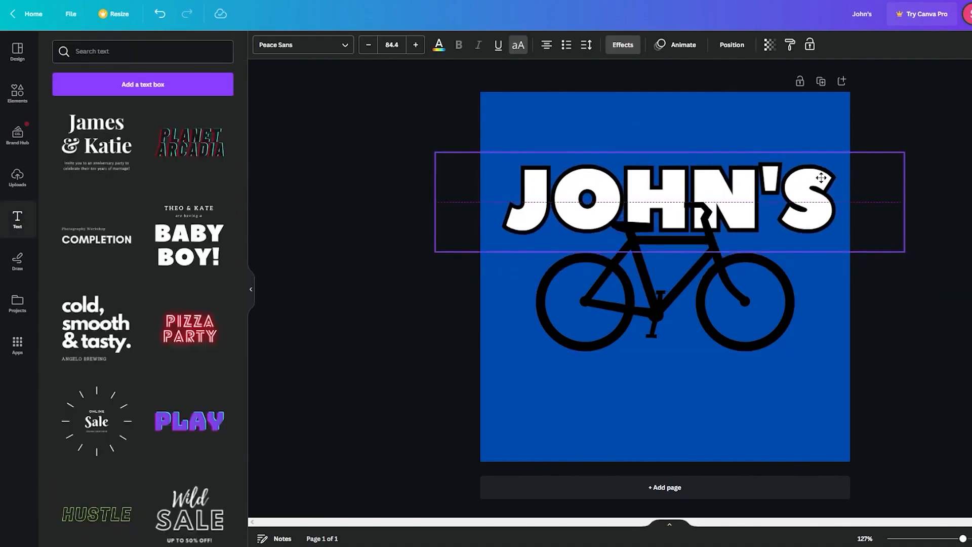
pyautogui.click(932, 187)
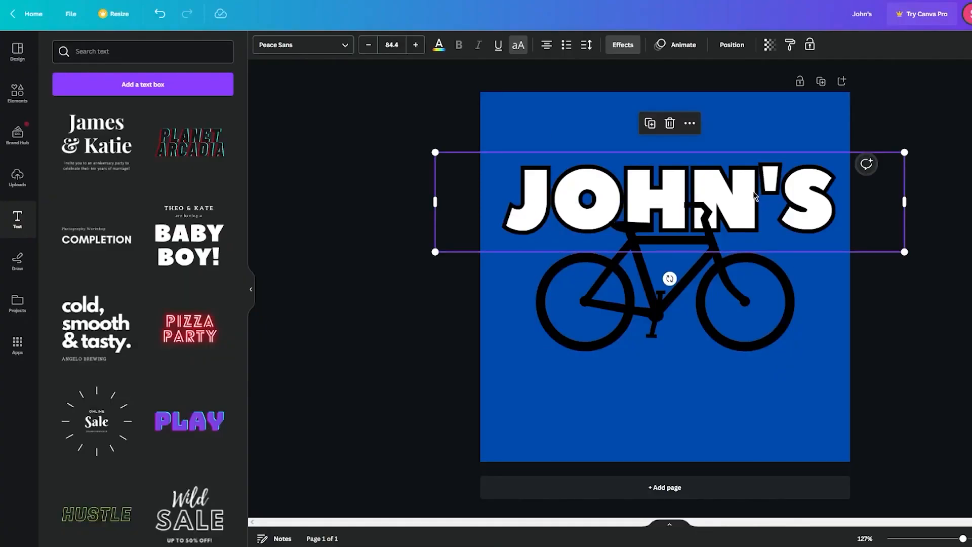
pyautogui.hotkey('ctrl', 'd')
pyautogui.moveTo(754, 196); pyautogui.dragTo(730, 354)
pyautogui.rightClick(731, 360)
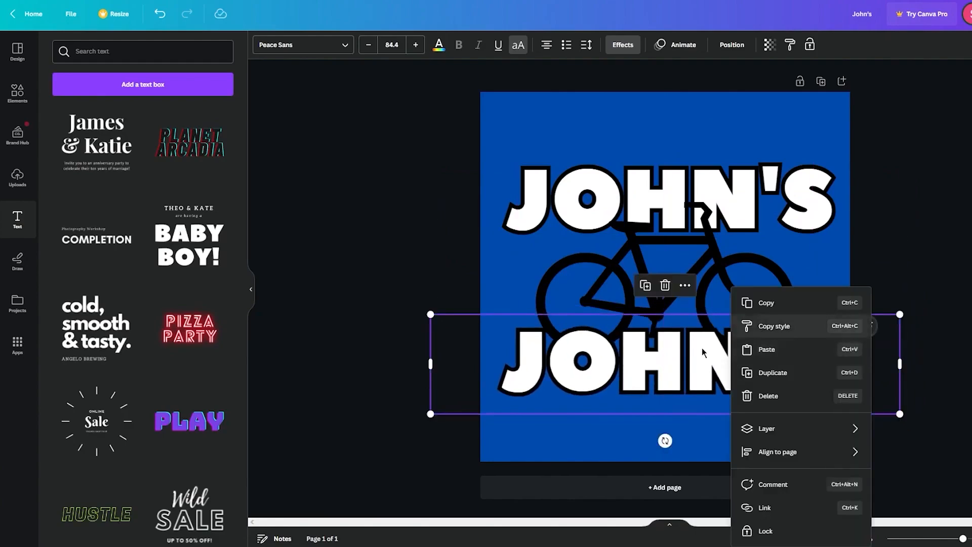
# Step: Replace the wording of the lower duplicate text with "CLUB"
pyautogui.click(681, 344)
pyautogui.moveTo(830, 362); pyautogui.dragTo(543, 377)
pyautogui.press('BackSpace')
pyautogui.press('BackSpace')
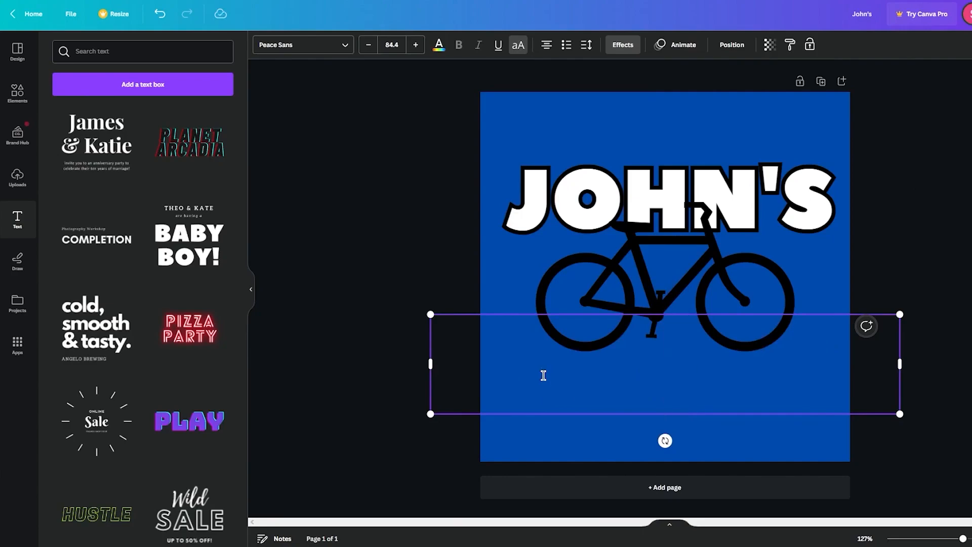
pyautogui.write('CLUB')
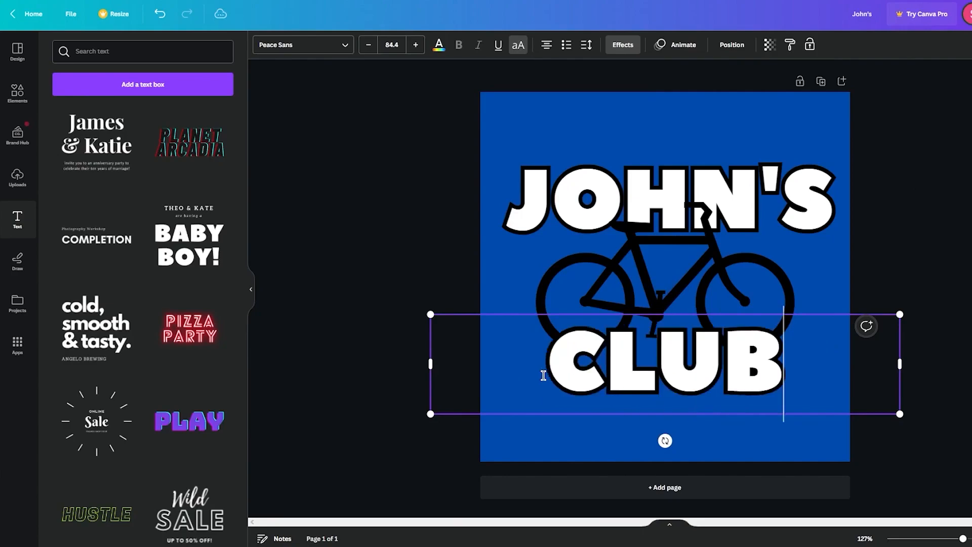
pyautogui.click(922, 345)
# Step: Bring the two words closer together by moving "CLUB" up and "JOHN'S" slightly down over the bicycle
pyautogui.moveTo(786, 351)
pyautogui.mouseDown()
pyautogui.moveTo(770, 351)
pyautogui.moveTo(783, 352)
pyautogui.mouseUp()
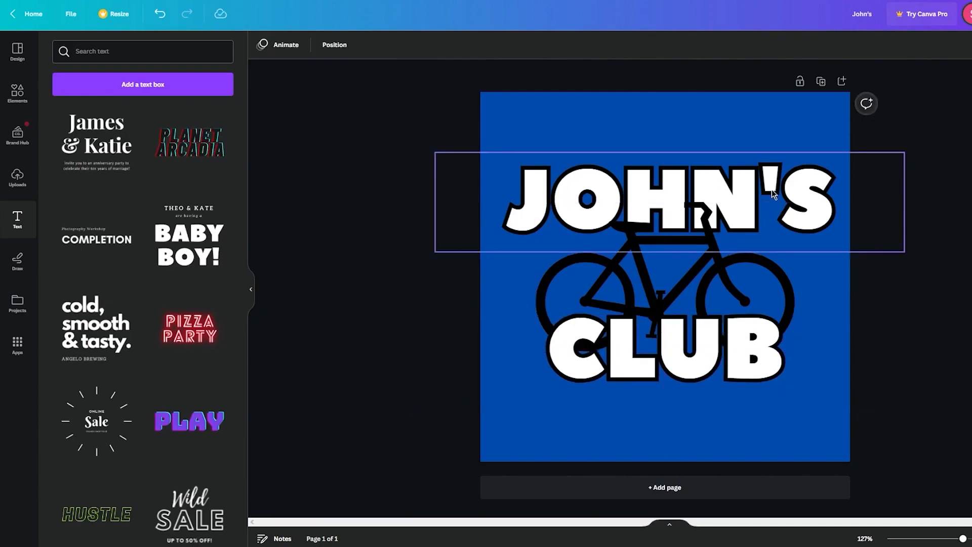
pyautogui.moveTo(774, 195); pyautogui.dragTo(775, 202)
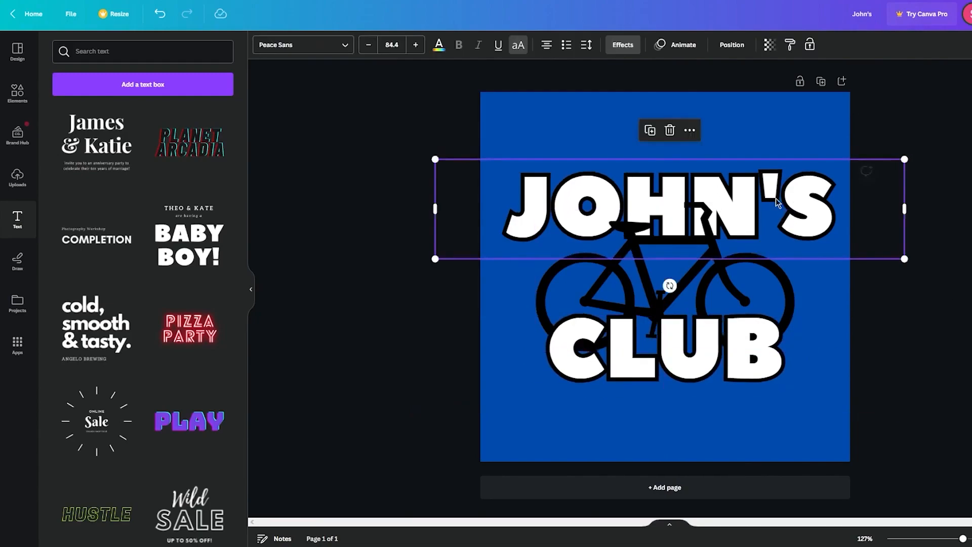
pyautogui.click(936, 218)
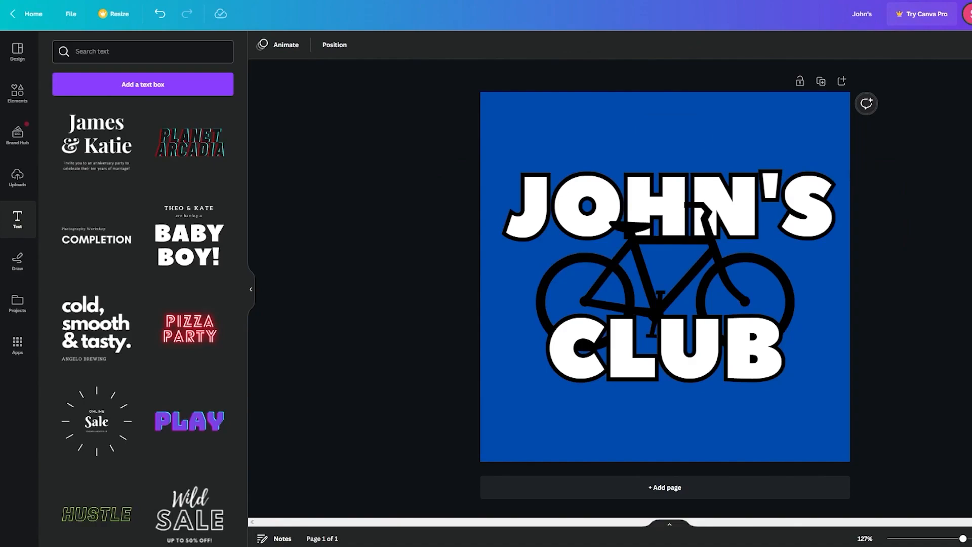
# Step: Select both words and the bicycle together, enlarge them until the text size is 92.6, and centre them on the page
pyautogui.moveTo(945, 147); pyautogui.dragTo(481, 422)
pyautogui.moveTo(426, 158); pyautogui.dragTo(344, 115)
pyautogui.moveTo(676, 145); pyautogui.dragTo(709, 163)
pyautogui.moveTo(939, 134); pyautogui.dragTo(882, 148)
pyautogui.moveTo(770, 180); pyautogui.dragTo(794, 187)
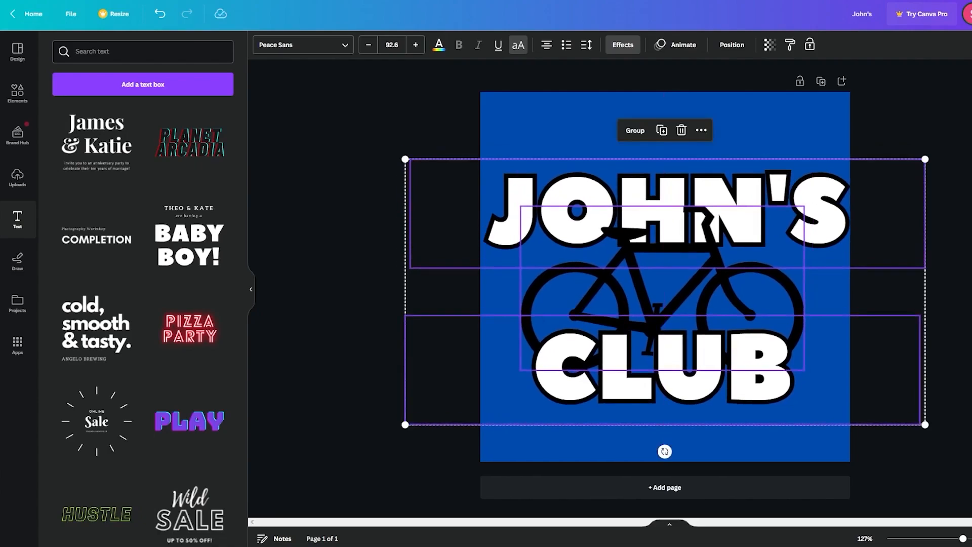
pyautogui.click(640, 341)
pyautogui.click(720, 236)
pyautogui.press('Escape')
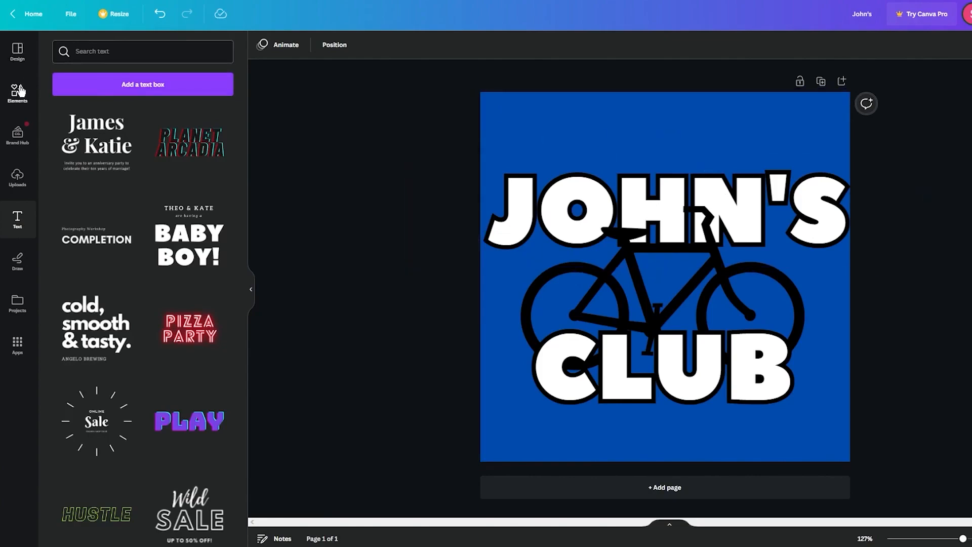
# Step: Search the design elements for "borders"
pyautogui.click(20, 90)
pyautogui.moveTo(120, 51); pyautogui.dragTo(38, 58)
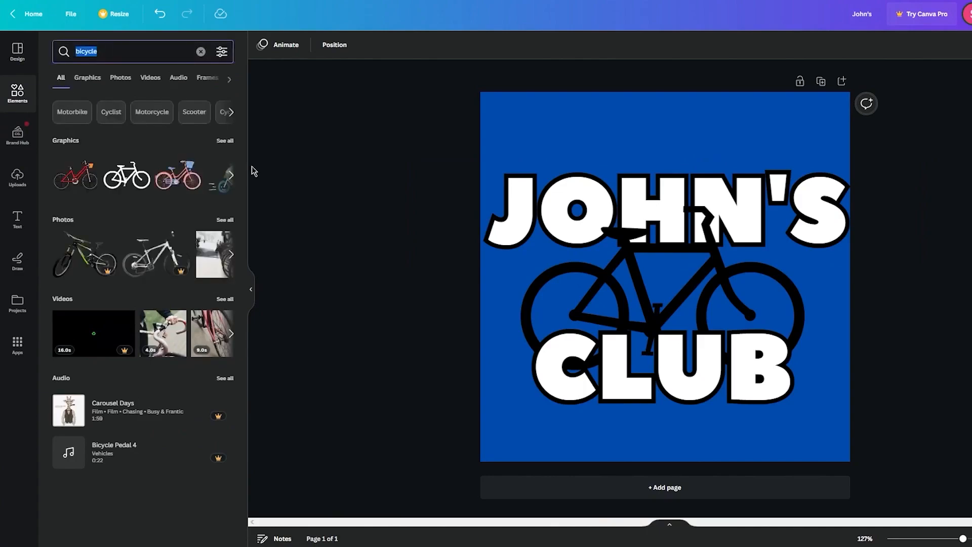
pyautogui.write('bo')
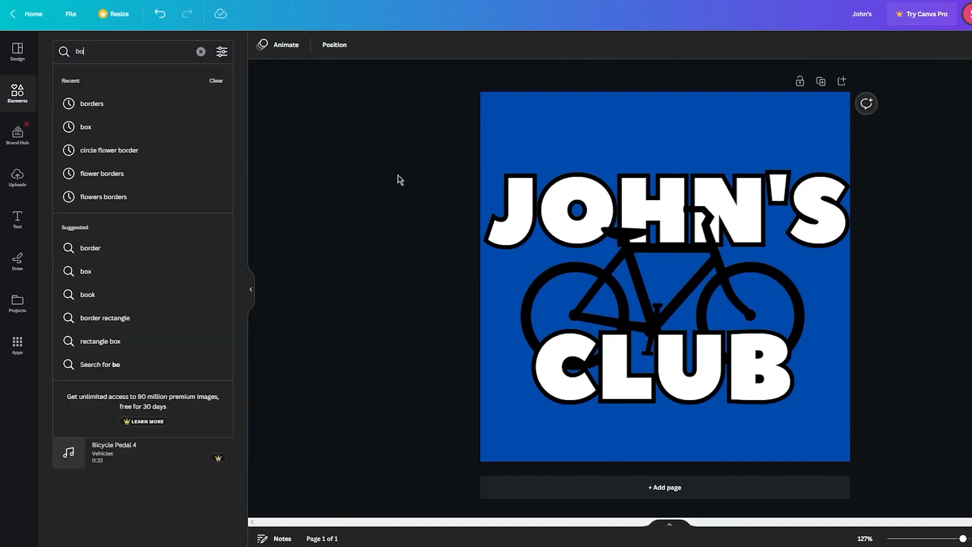
pyautogui.write('rders')
pyautogui.press('Return')
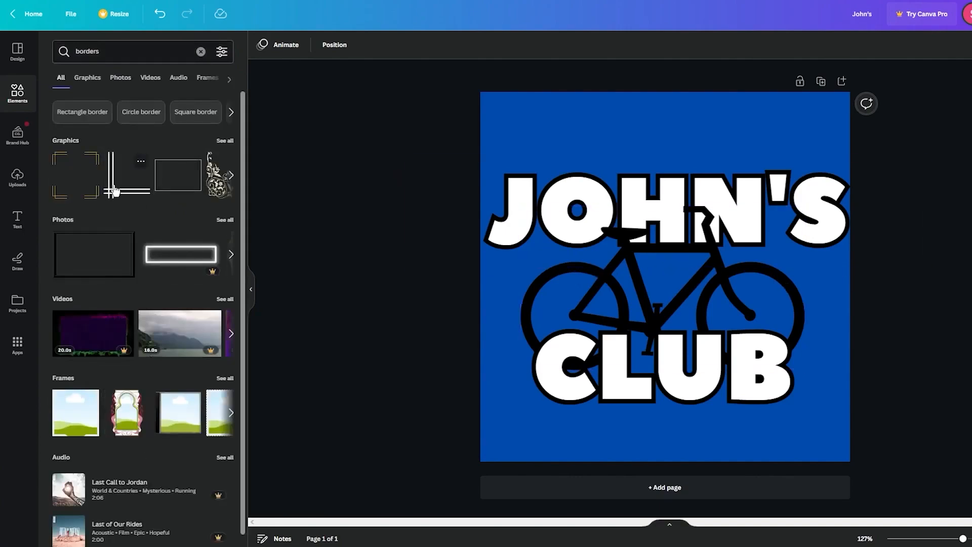
# Step: Add the white double-line corner border graphic to the logo and rotate it -180°
pyautogui.click(116, 190)
pyautogui.moveTo(662, 377); pyautogui.dragTo(663, 147)
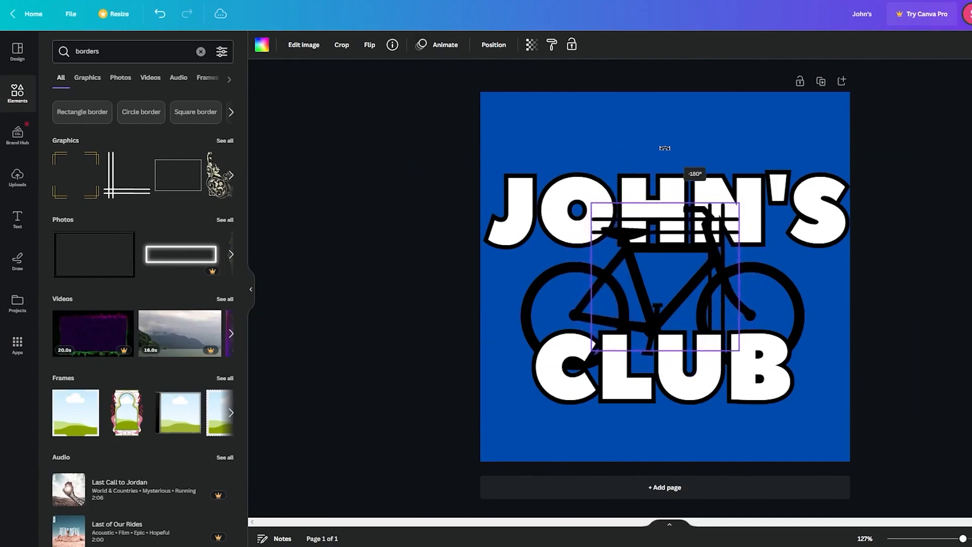
# Step: Shrink the rotated double-line border and fit it into the top-right corner of the logo canvas
pyautogui.moveTo(712, 228); pyautogui.dragTo(832, 106)
pyautogui.moveTo(861, 233); pyautogui.dragTo(794, 168)
pyautogui.moveTo(782, 114); pyautogui.dragTo(837, 118)
pyautogui.click(914, 132)
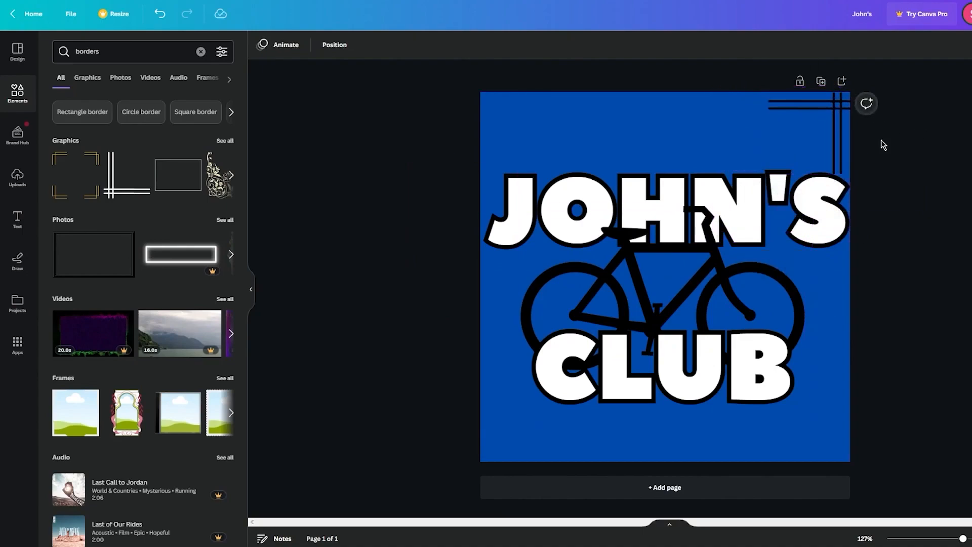
# Step: Recolour the double-line corner border white
pyautogui.click(843, 134)
pyautogui.click(262, 45)
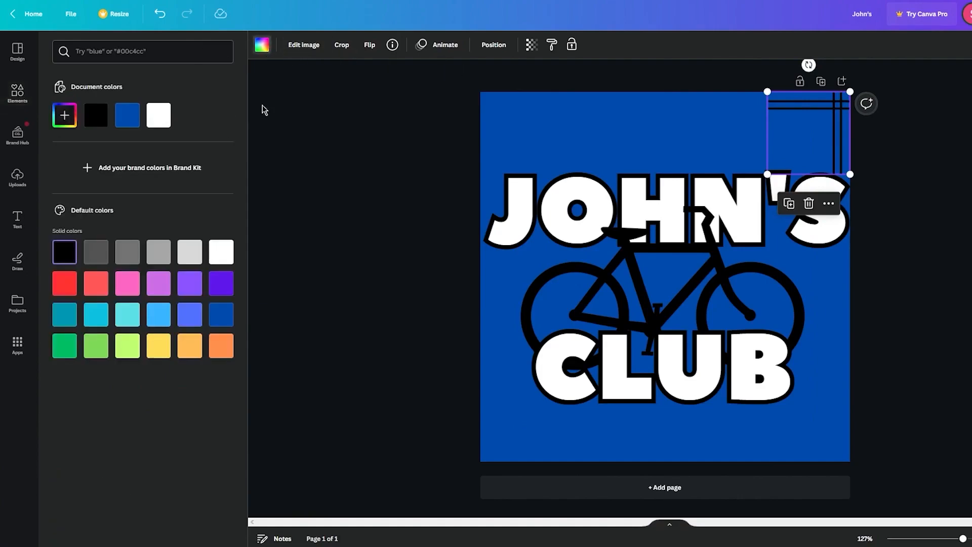
pyautogui.click(156, 113)
pyautogui.click(379, 124)
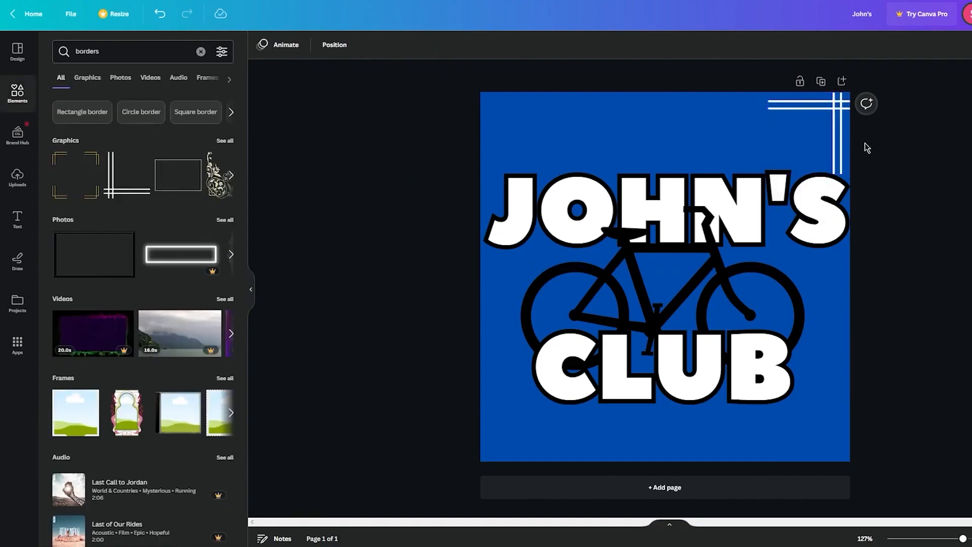
# Step: Delete the double-line corner border and download the logo design as a PNG
pyautogui.click(832, 125)
pyautogui.press('Delete')
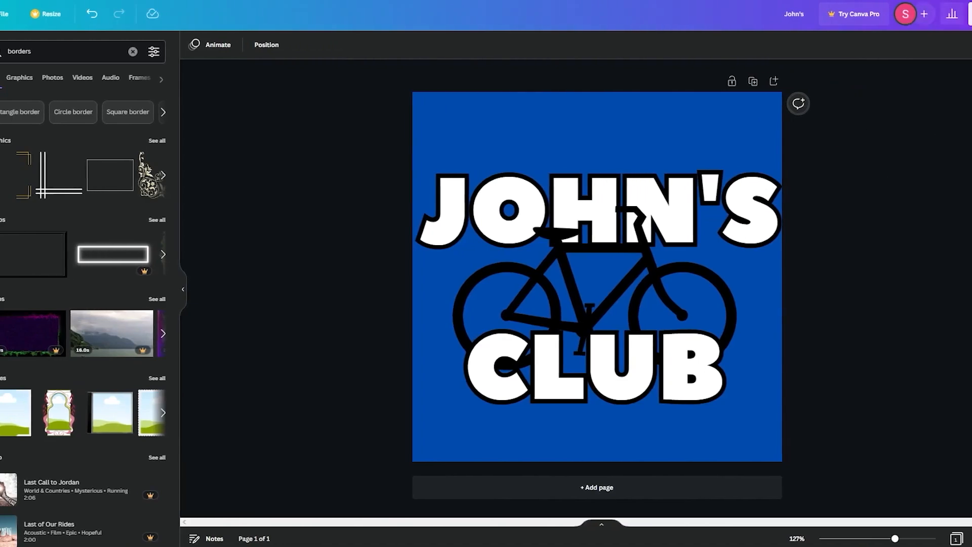
pyautogui.click(960, 26)
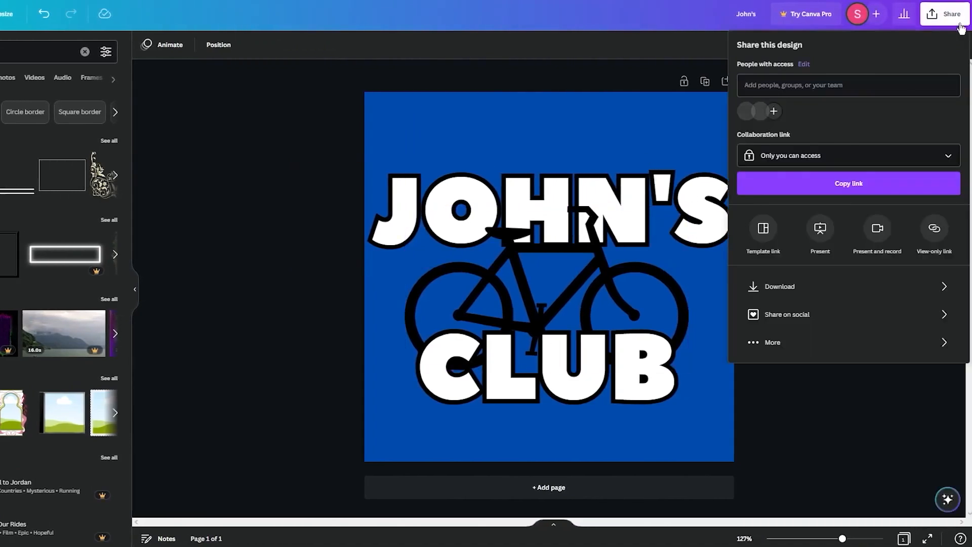
pyautogui.click(878, 284)
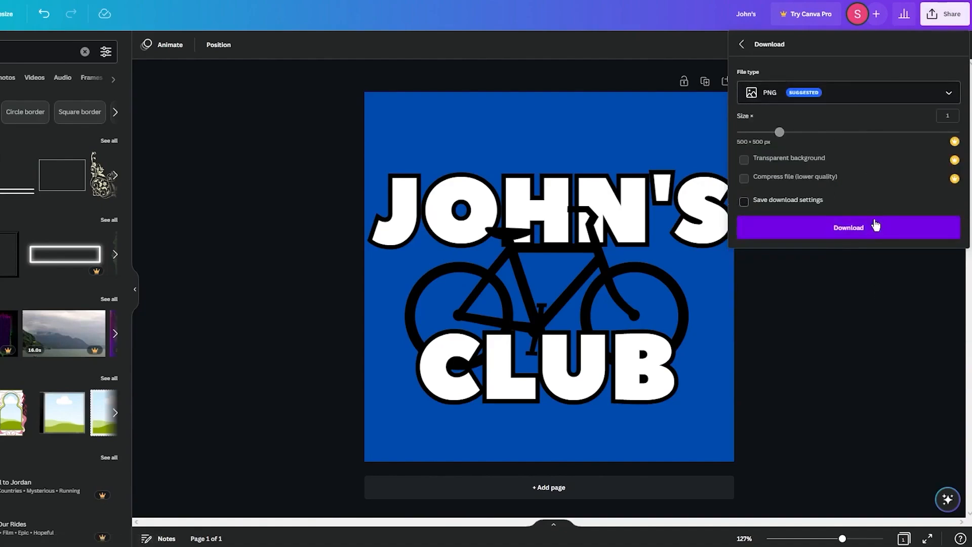
pyautogui.click(866, 228)
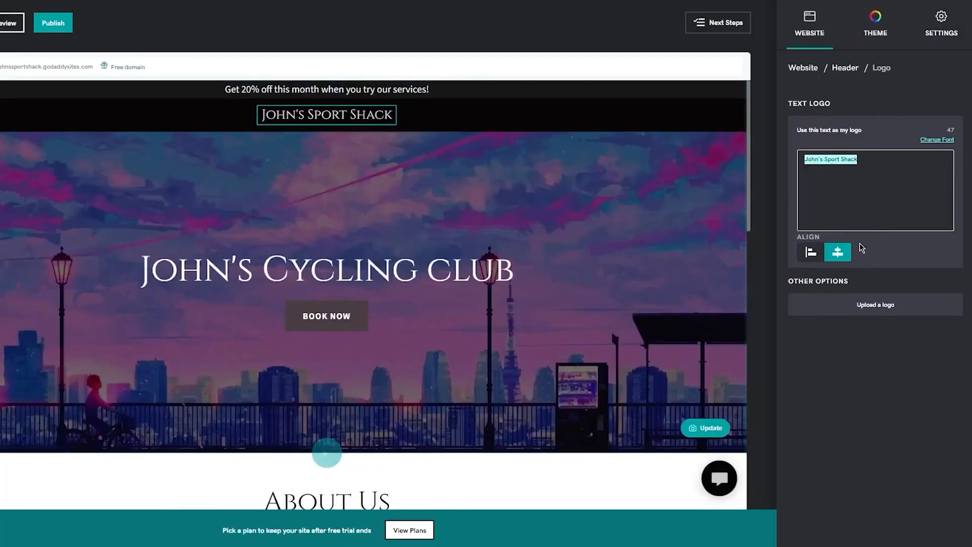
# Step: Switch to the GoDaddy website builder and upload the downloaded John's image as the header logo
pyautogui.click(811, 252)
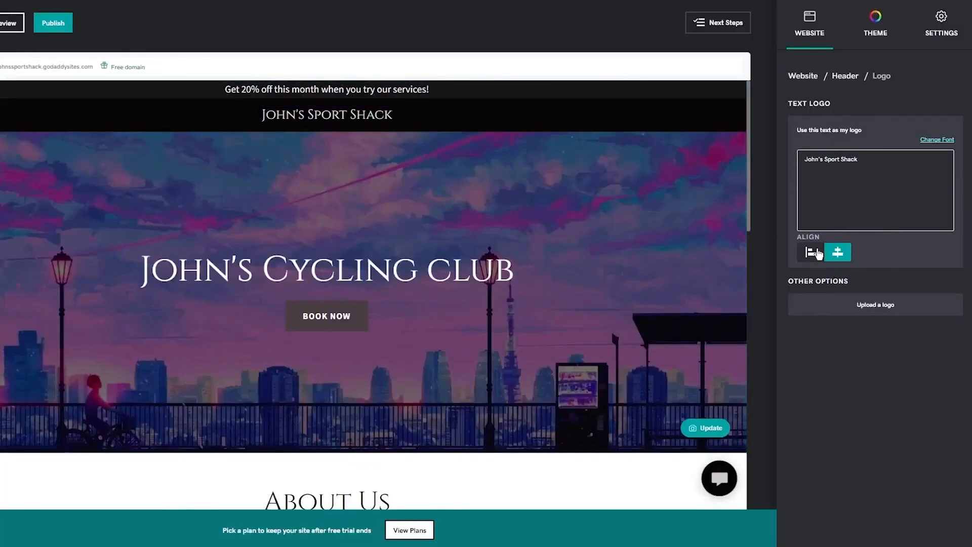
pyautogui.click(838, 252)
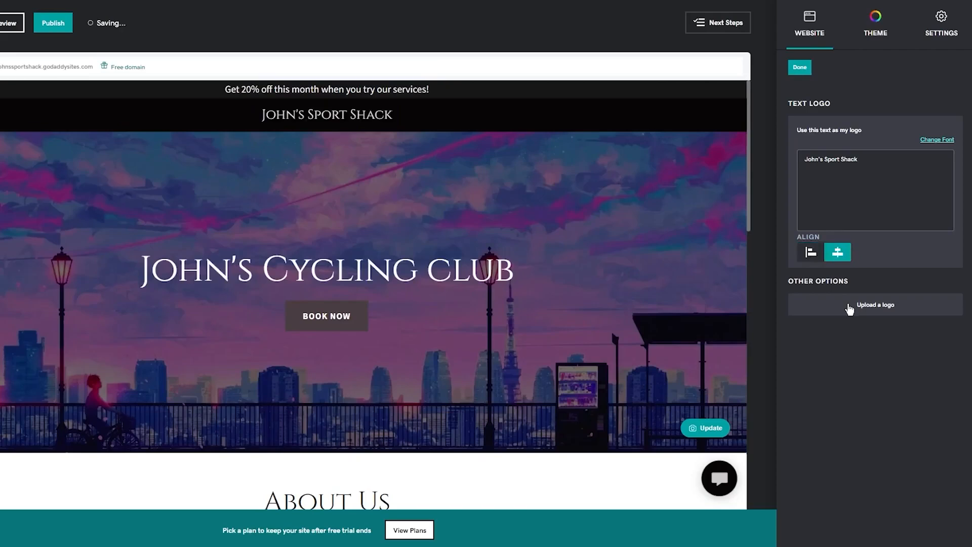
pyautogui.click(861, 305)
pyautogui.click(805, 147)
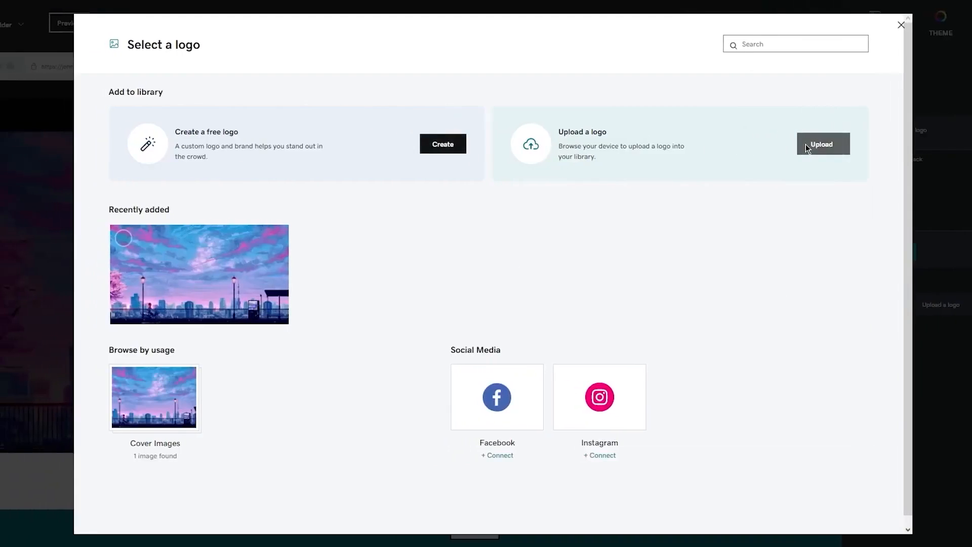
pyautogui.doubleClick(43, 27)
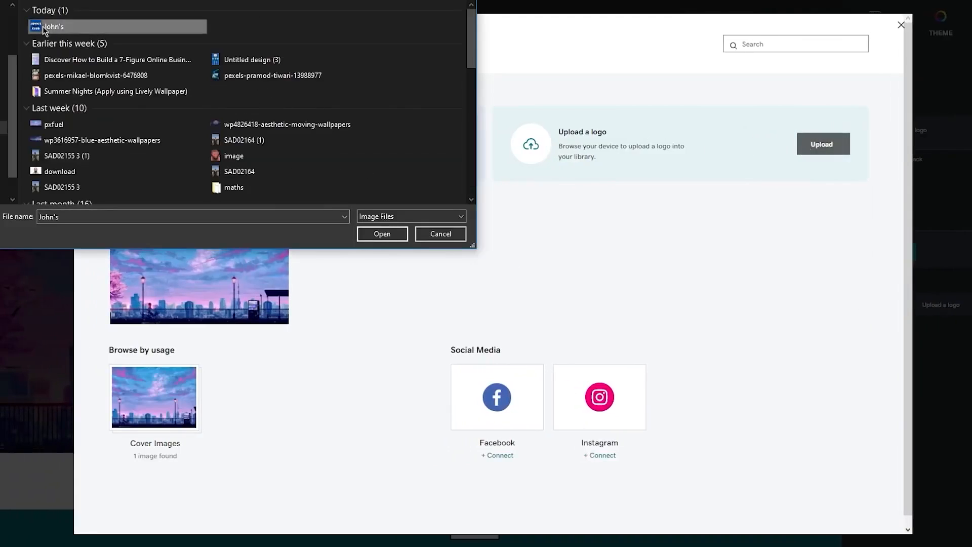
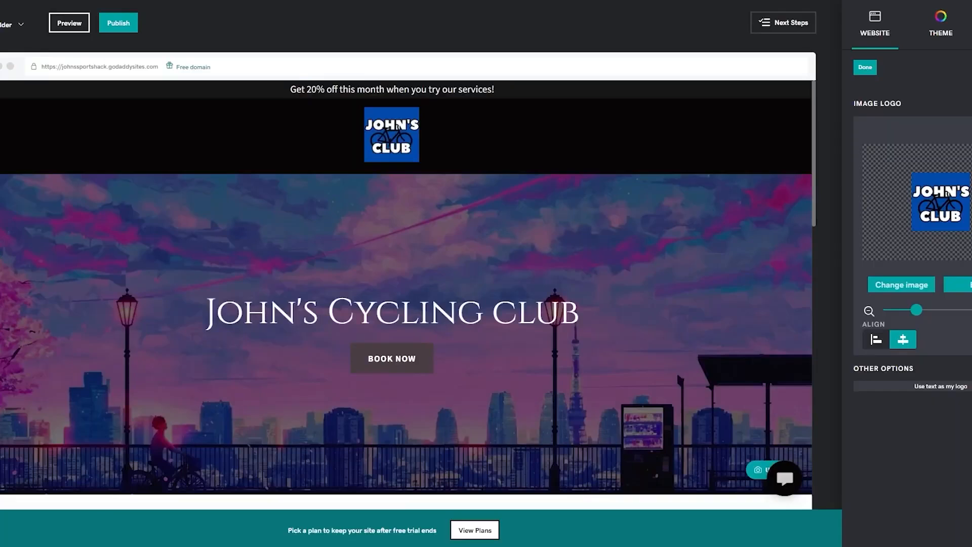
# Step: Open remove.bg in a new browser tab and upload the John's logo image to strip its background
pyautogui.hotkey('ctrl', 't')
pyautogui.write('remove.bg')
pyautogui.press('Return')
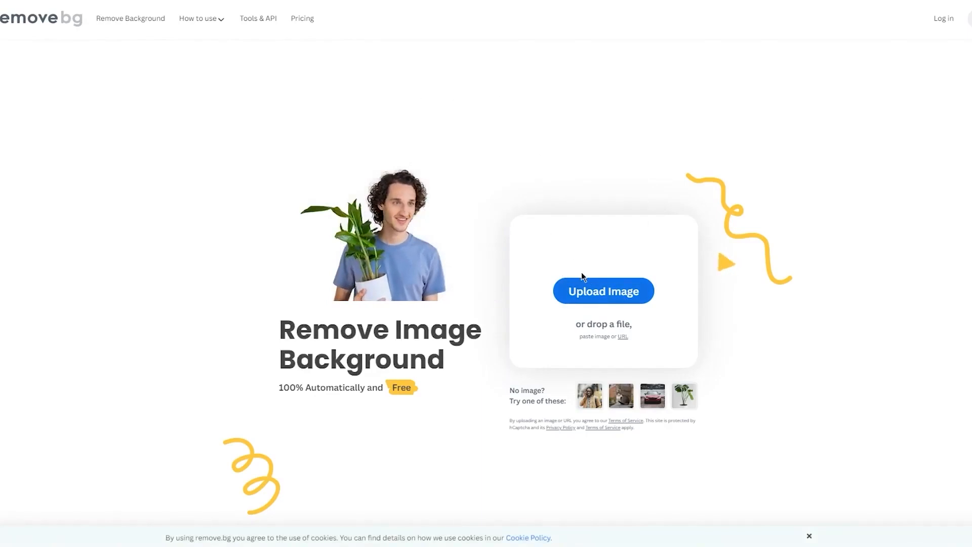
pyautogui.click(612, 299)
pyautogui.doubleClick(76, 25)
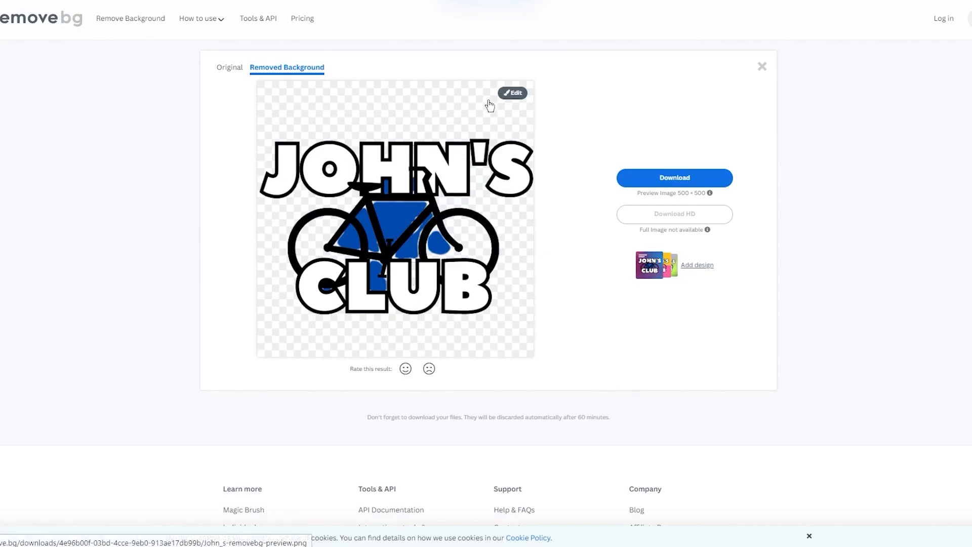
# Step: Edit the cut-out with a smaller erase brush, erasing leftover blue from the upper bicycle frame and the front wheel
pyautogui.click(512, 93)
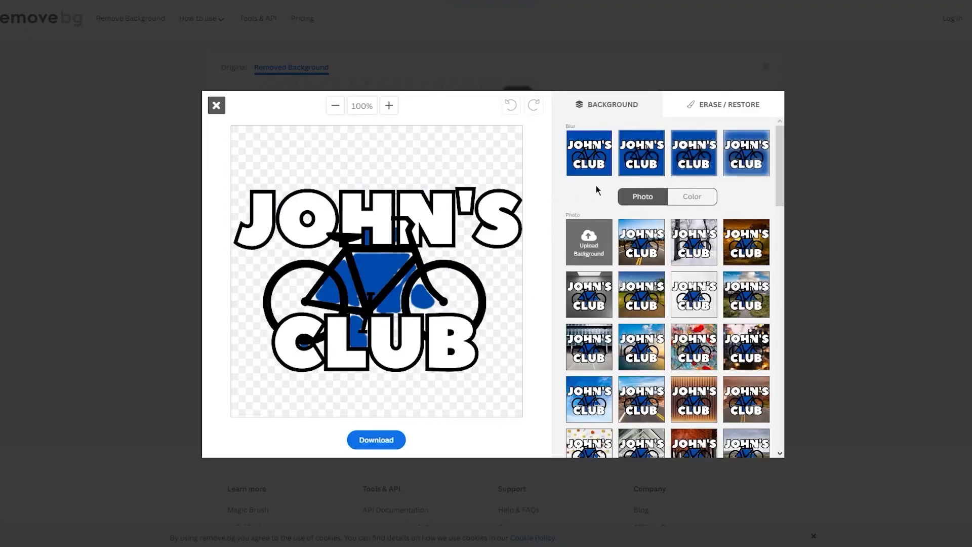
pyautogui.click(724, 104)
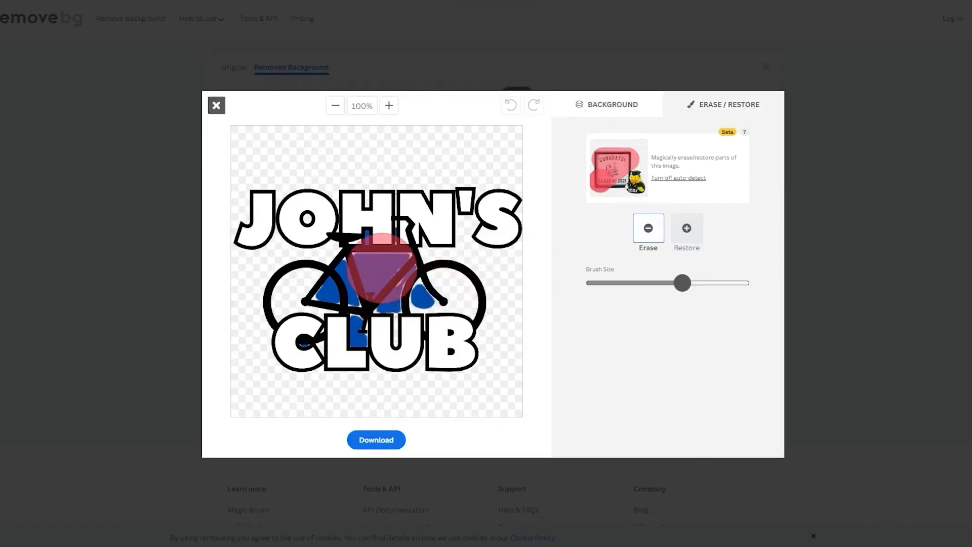
pyautogui.moveTo(637, 285); pyautogui.dragTo(620, 293)
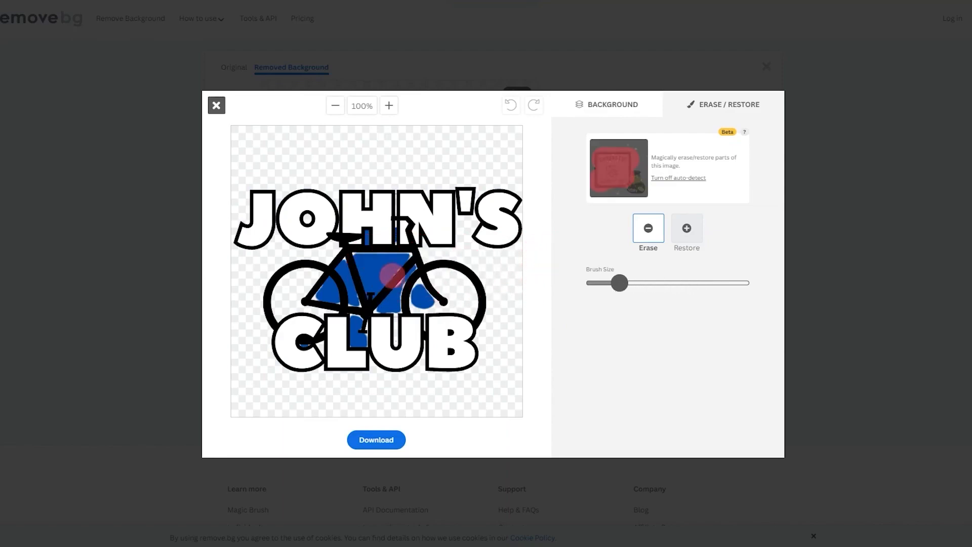
pyautogui.click(376, 271)
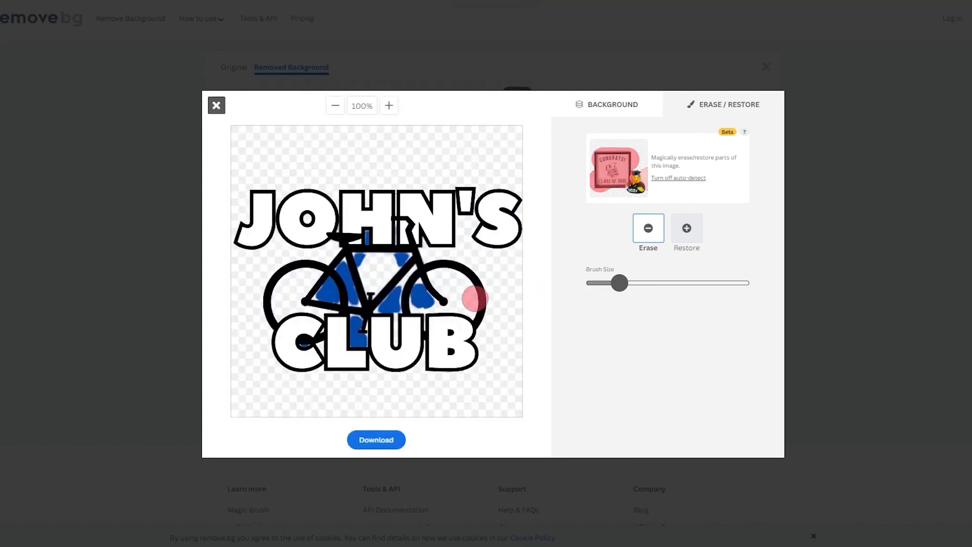
pyautogui.click(420, 298)
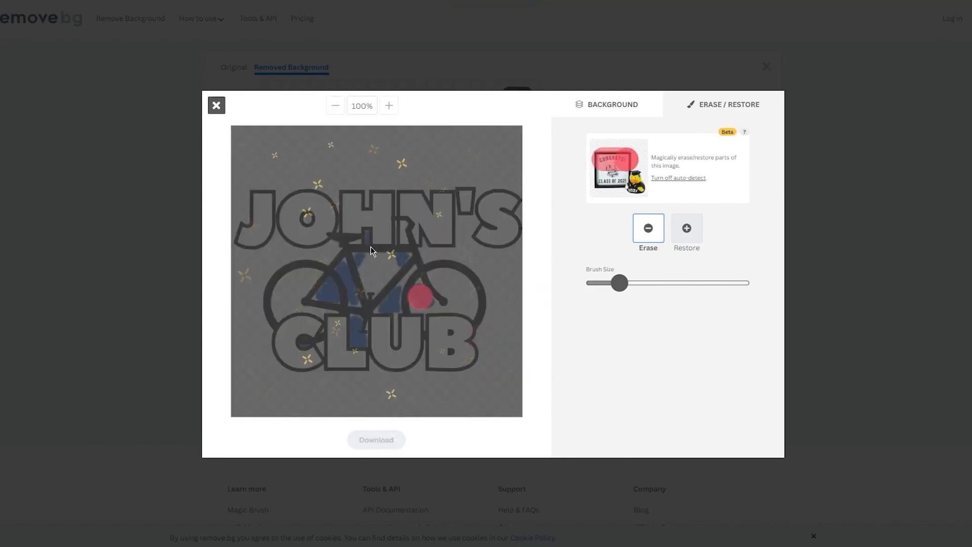
pyautogui.click(398, 258)
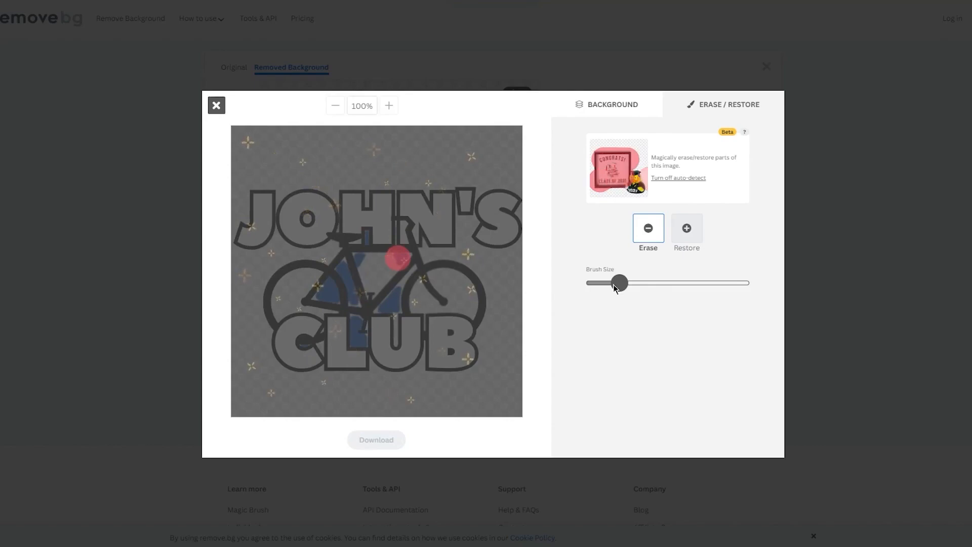
# Step: Reduce the erase brush further, erase the remaining blue patches in the bicycle and lettering, and download the edited logo
pyautogui.moveTo(615, 289); pyautogui.dragTo(605, 288)
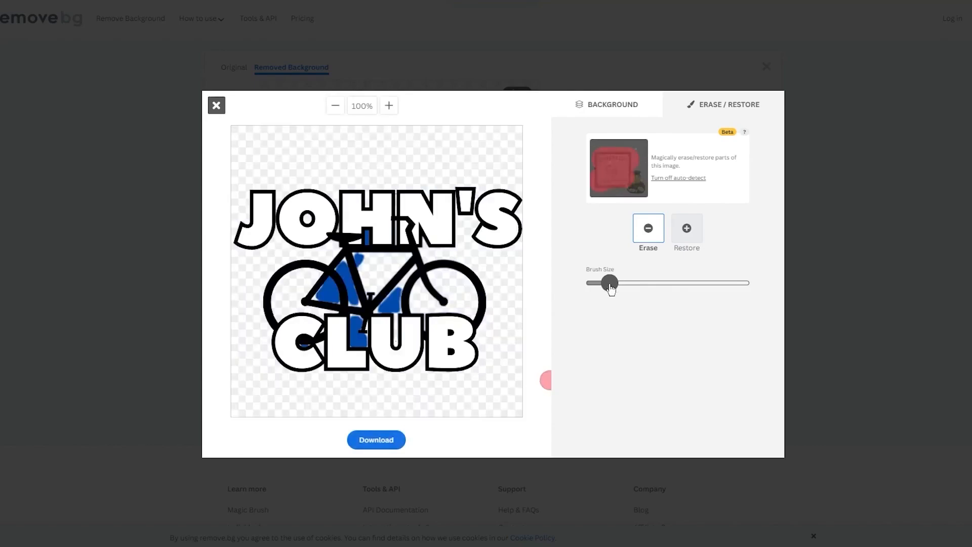
pyautogui.moveTo(398, 298); pyautogui.dragTo(389, 310)
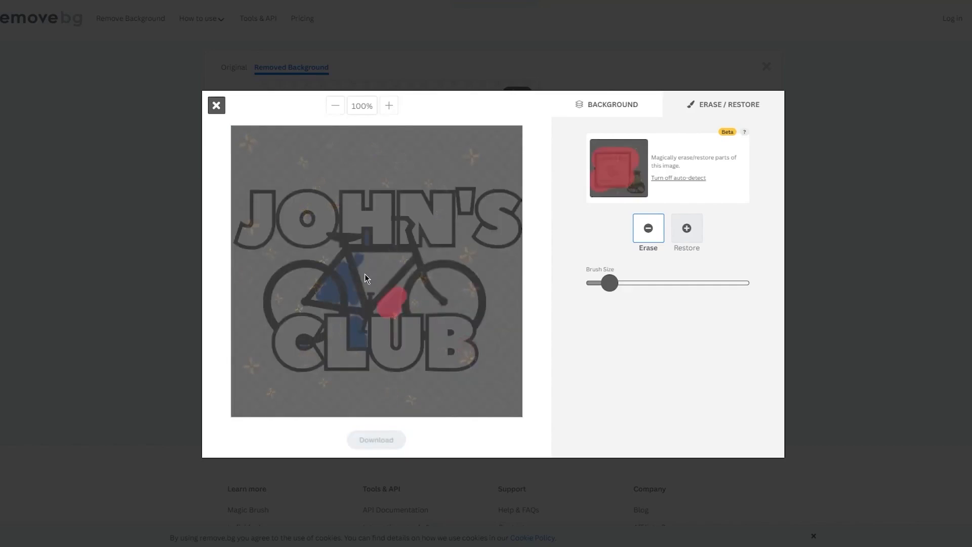
pyautogui.moveTo(364, 232); pyautogui.dragTo(365, 247)
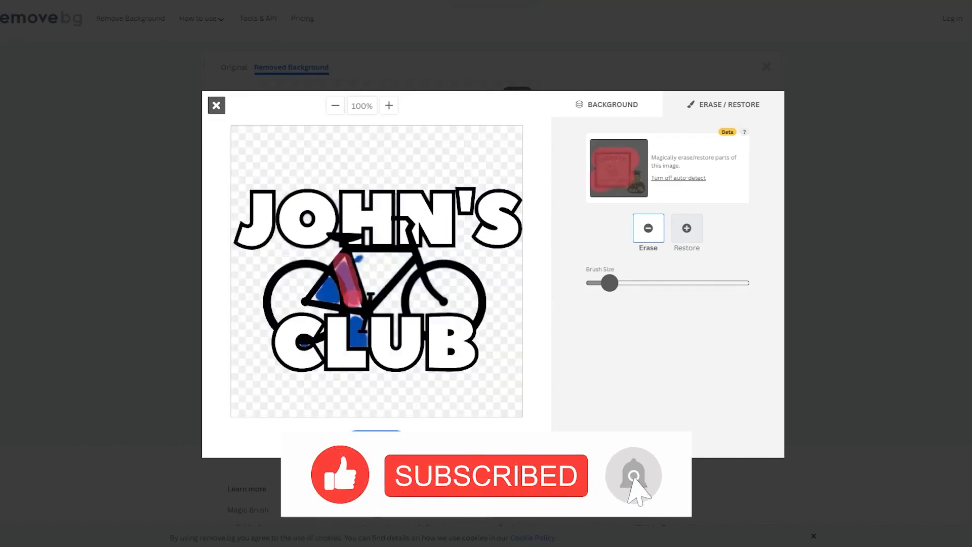
pyautogui.click(340, 317)
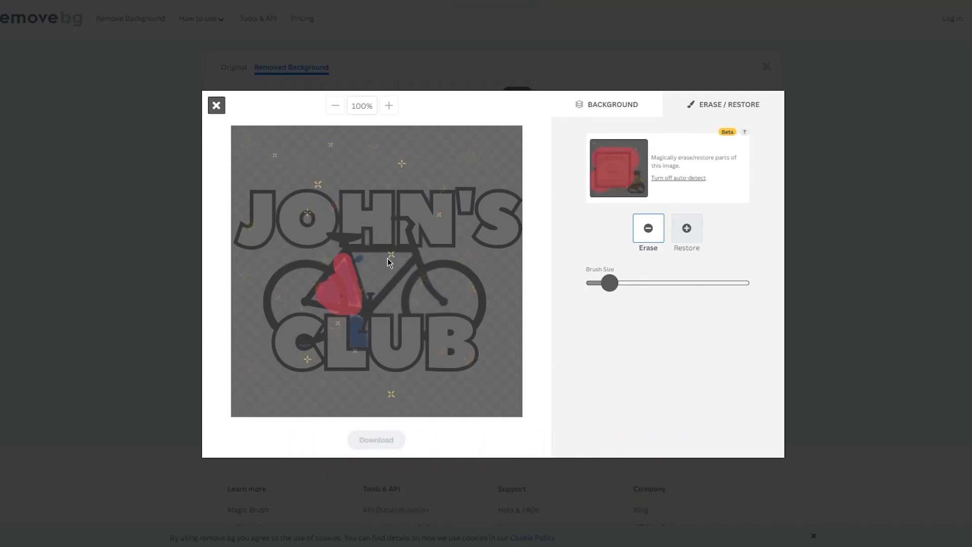
pyautogui.click(357, 330)
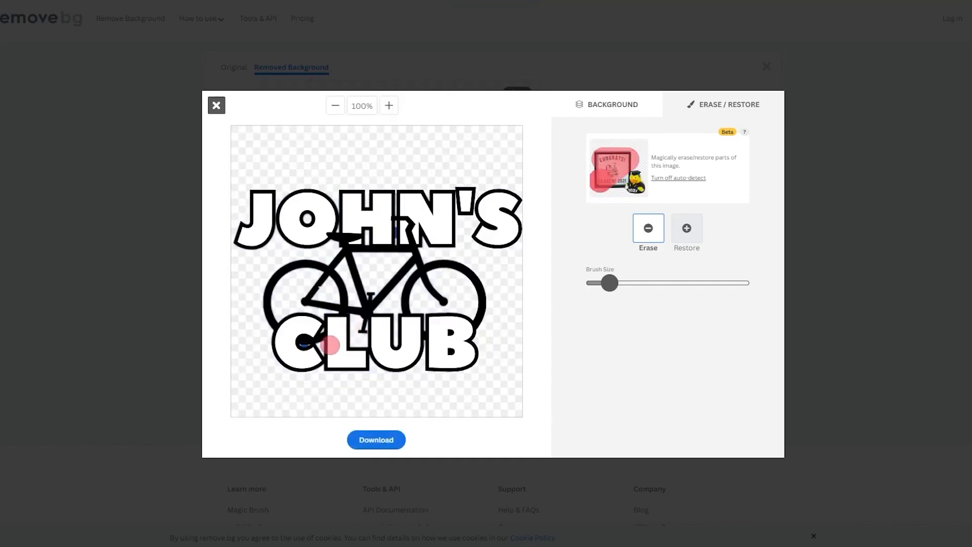
pyautogui.click(302, 343)
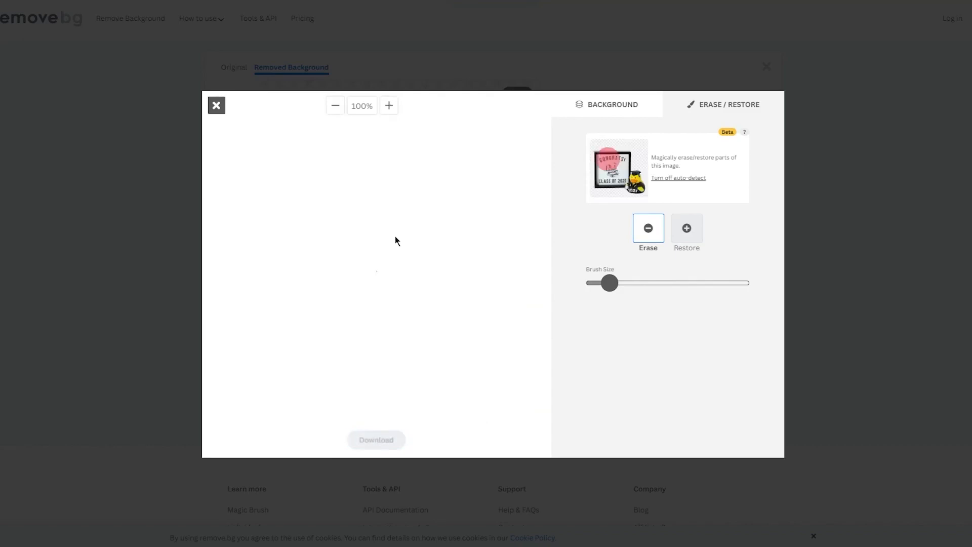
pyautogui.click(411, 299)
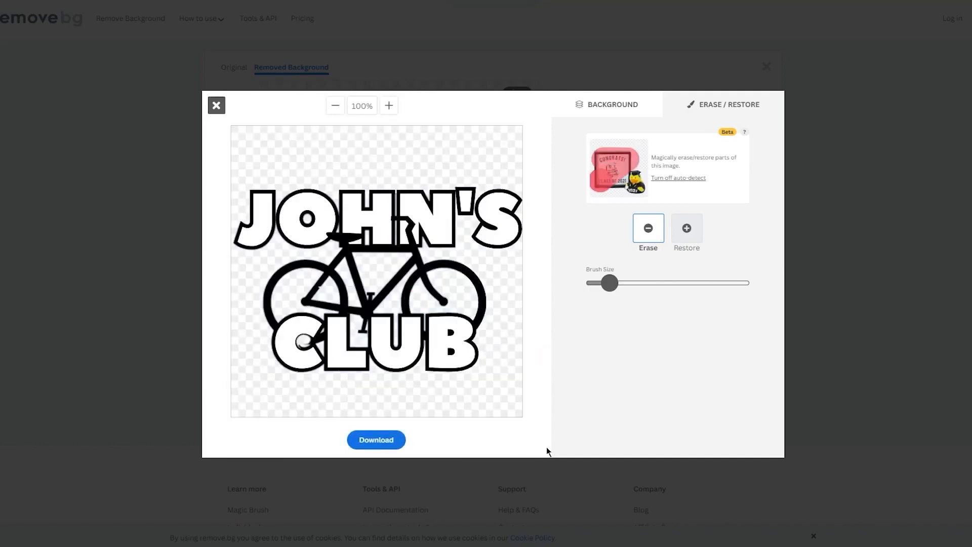
pyautogui.click(383, 442)
pyautogui.click(493, 287)
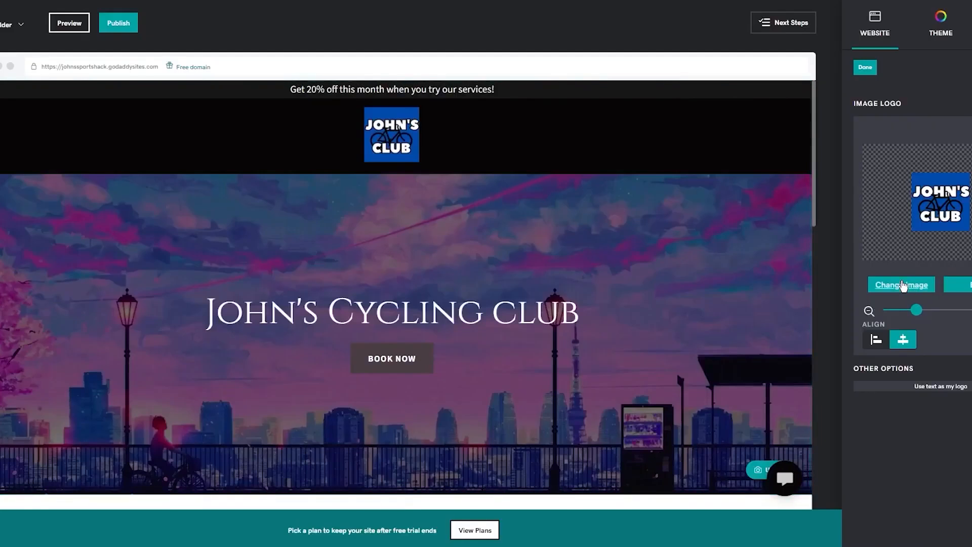
# Step: In the GoDaddy website builder, replace the header logo with the uploaded file John_s-removebg-preview.png
pyautogui.click(902, 286)
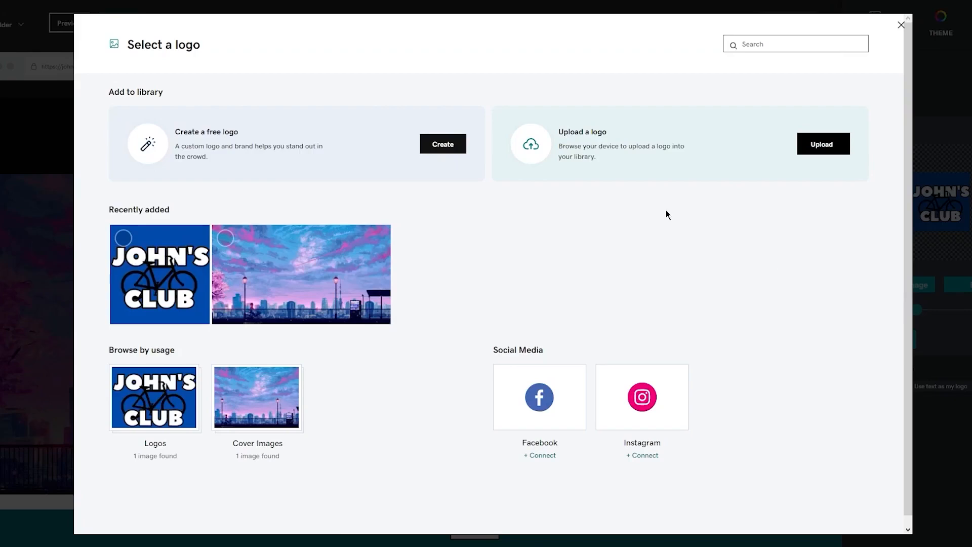
pyautogui.click(843, 148)
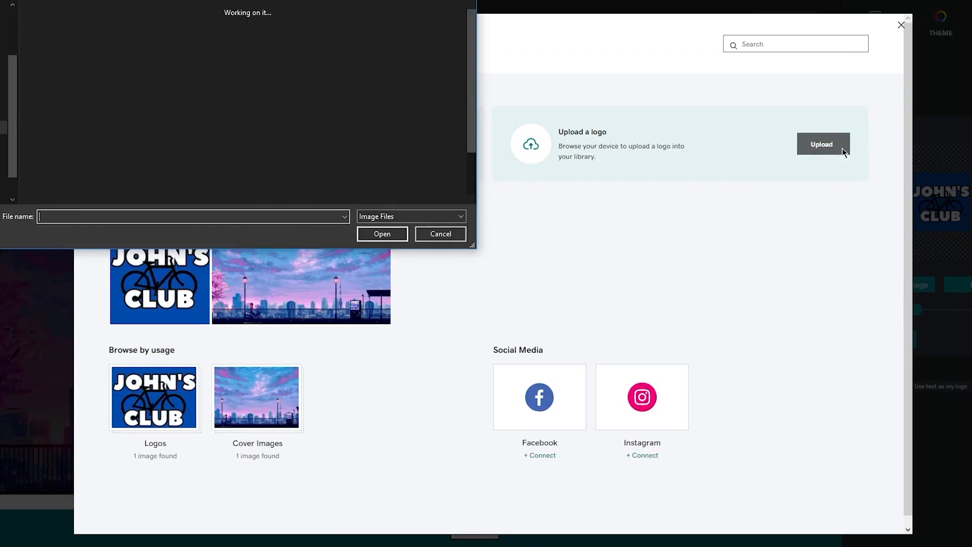
pyautogui.doubleClick(155, 33)
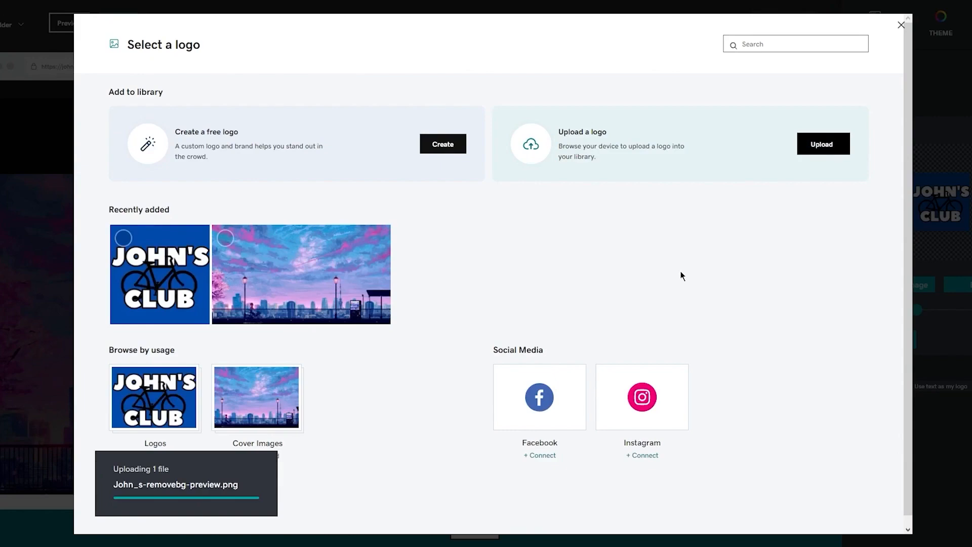
pyautogui.click(851, 512)
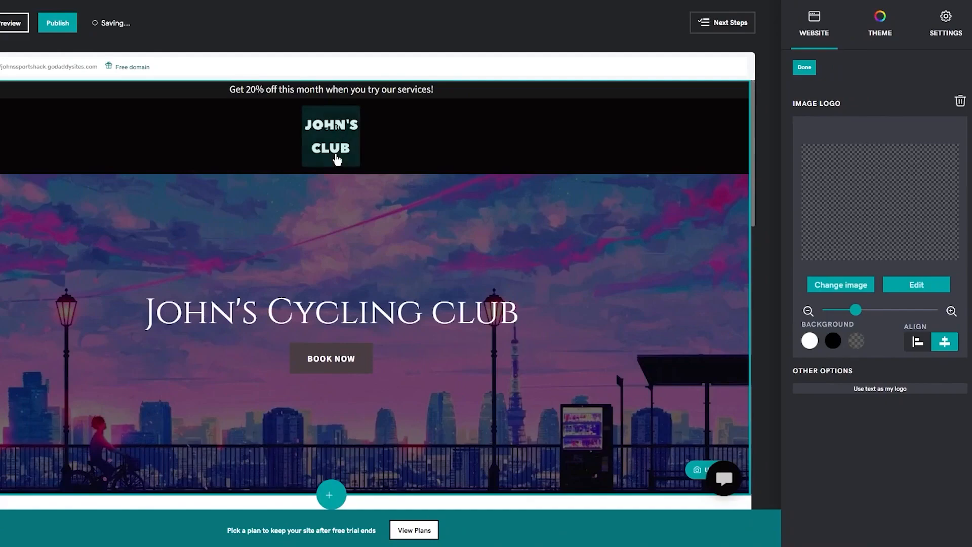
# Step: Set the logo image's background to transparent and its alignment to left, and finish editing the logo
pyautogui.click(809, 341)
pyautogui.click(856, 340)
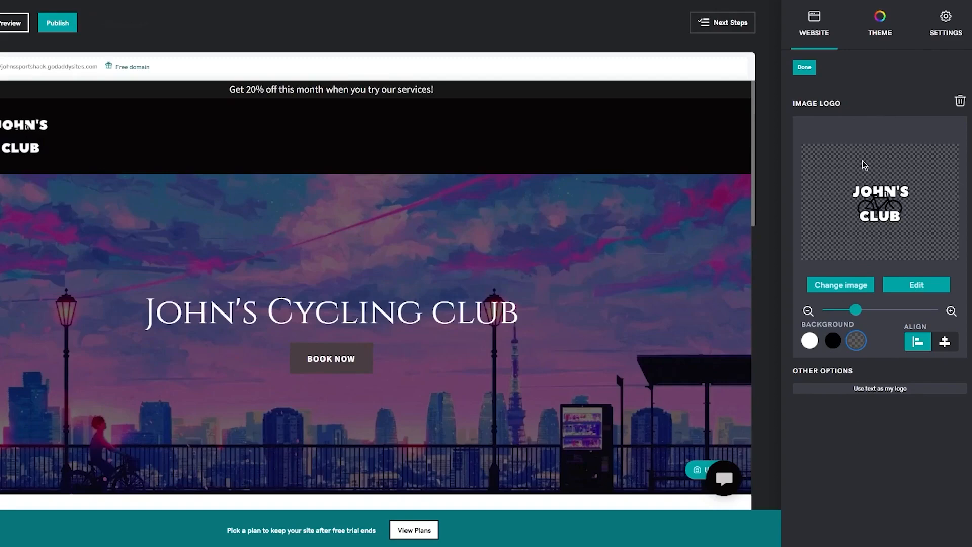
pyautogui.click(805, 69)
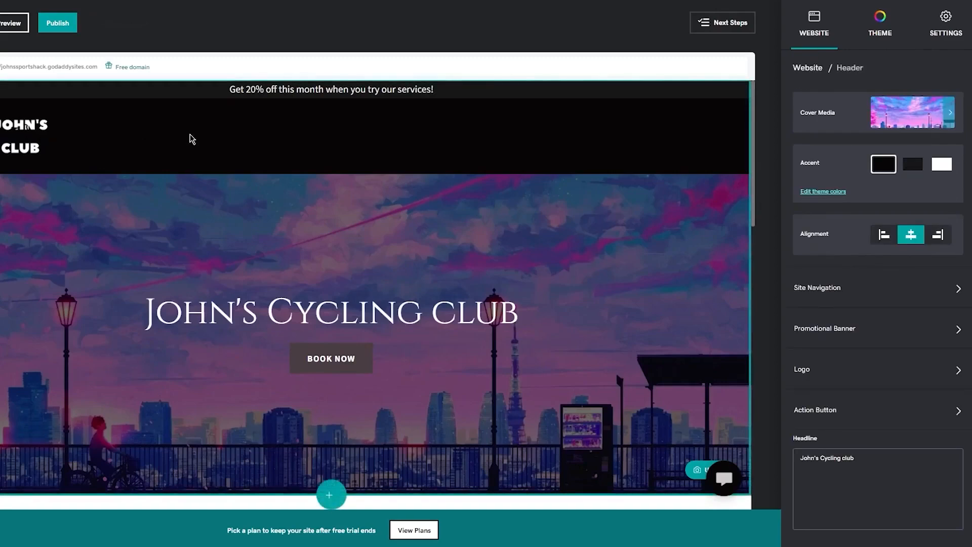
# Step: Set the header's accent colour to white
pyautogui.click(940, 166)
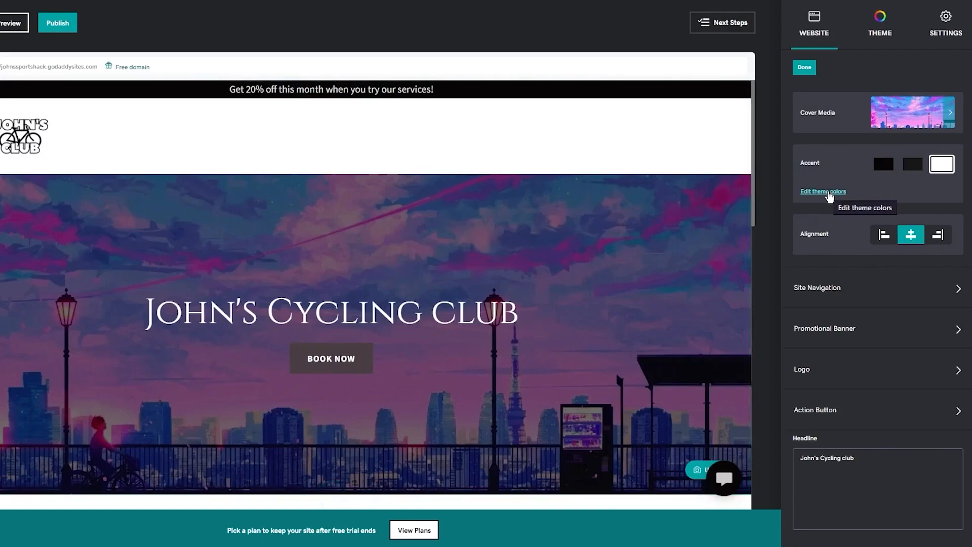
# Step: Add a new page titled Contact to the website, shown in both the navigation and the footer
pyautogui.scroll(-3, 855, 182)
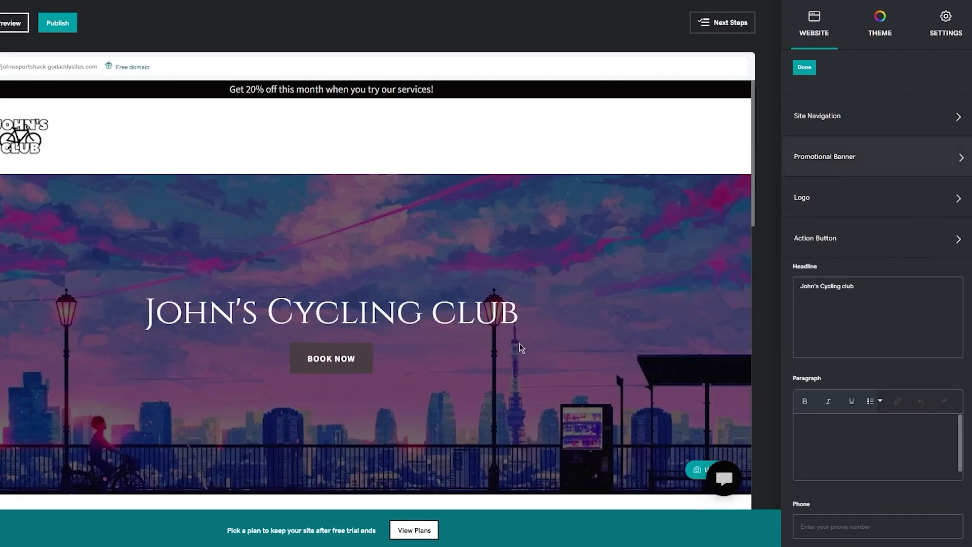
pyautogui.scroll(-5, 531, 315)
pyautogui.scroll(2, 552, 236)
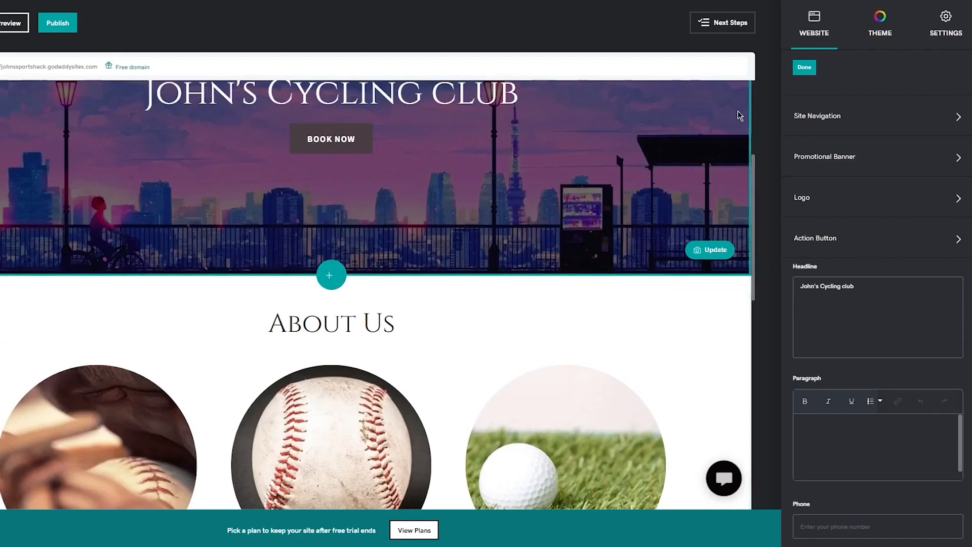
pyautogui.click(894, 105)
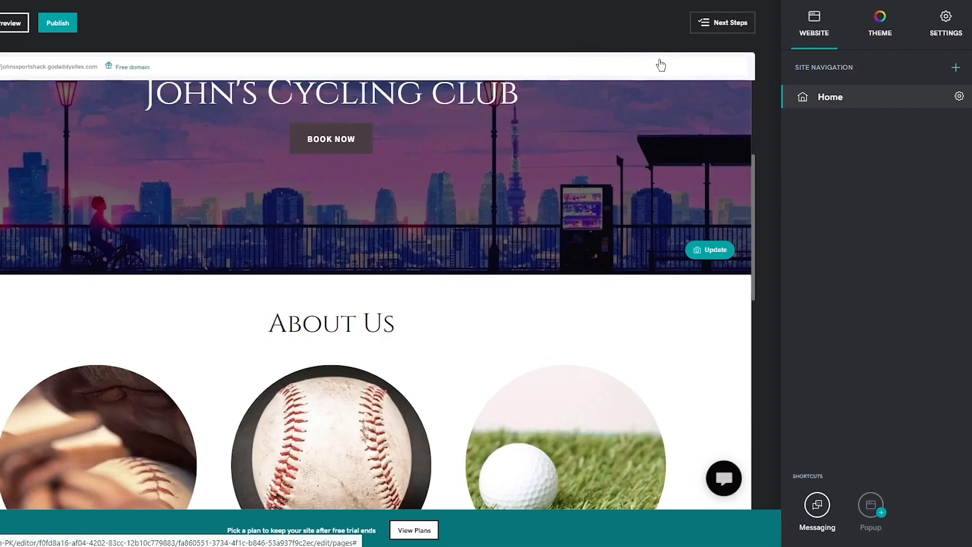
pyautogui.scroll(4, 586, 195)
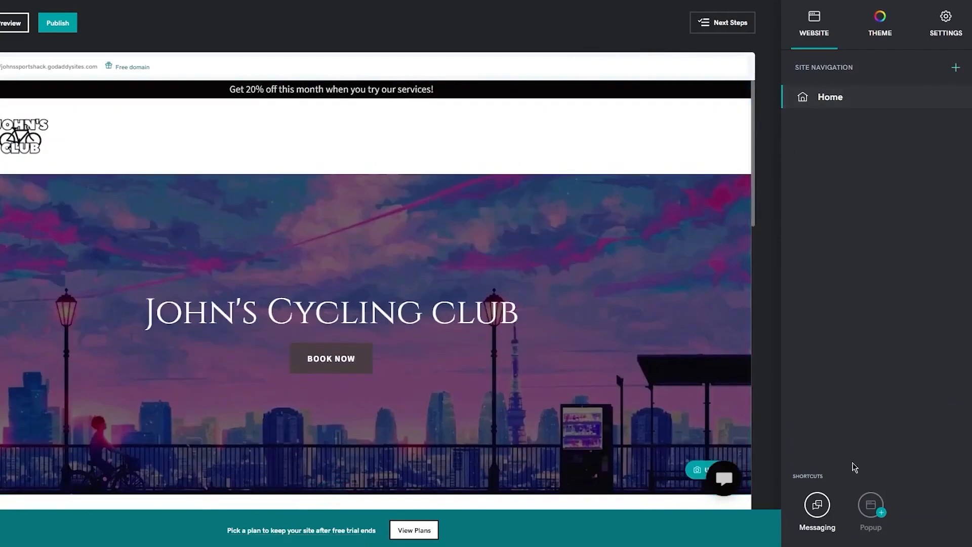
pyautogui.click(954, 64)
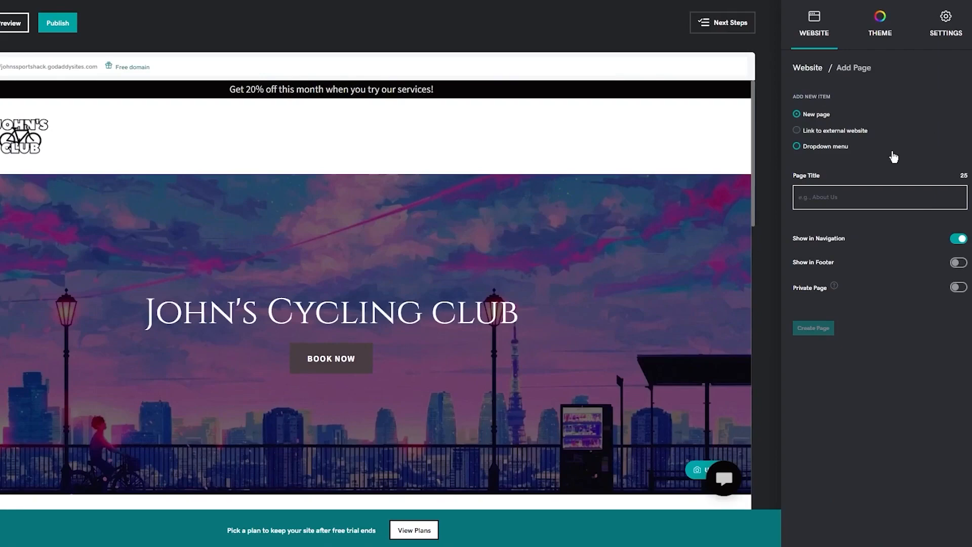
pyautogui.write('ct')
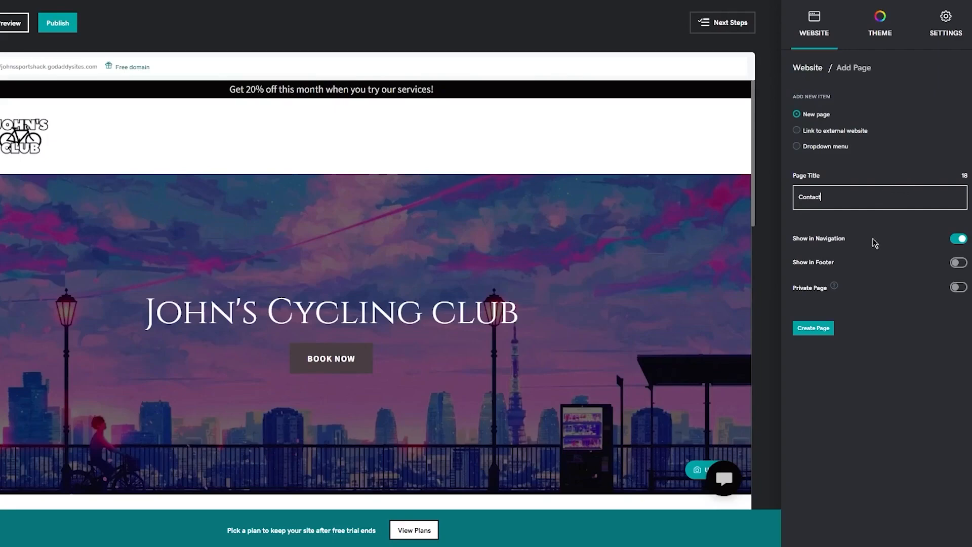
pyautogui.click(954, 261)
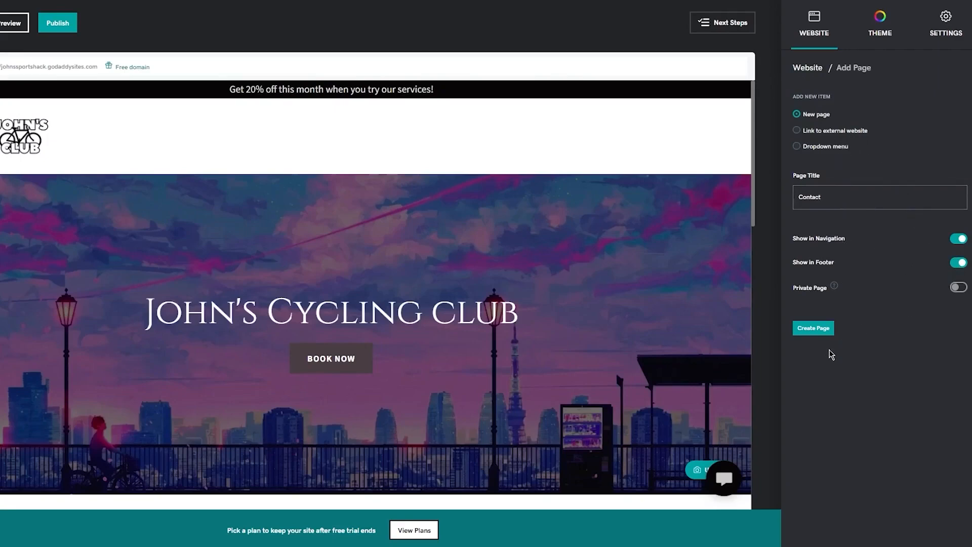
pyautogui.click(808, 334)
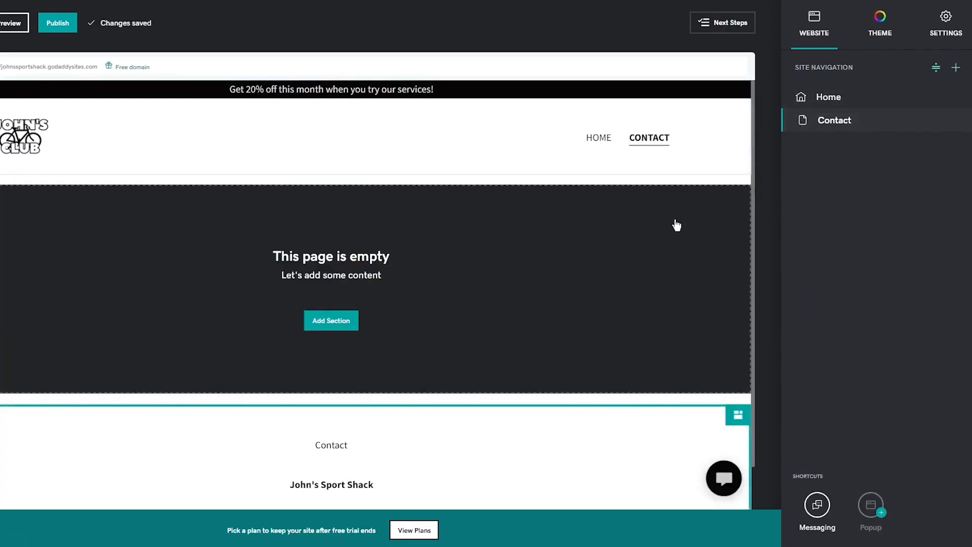
# Step: Look over the empty Contact page, return to the Home page, and view the Contact page's management options
pyautogui.scroll(-2, 625, 218)
pyautogui.scroll(2, 625, 218)
pyautogui.click(607, 145)
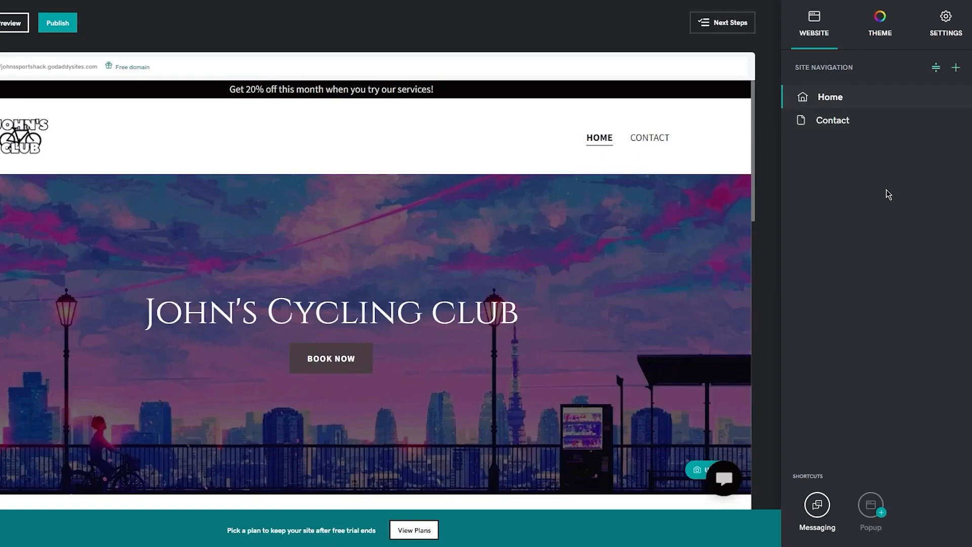
pyautogui.click(958, 119)
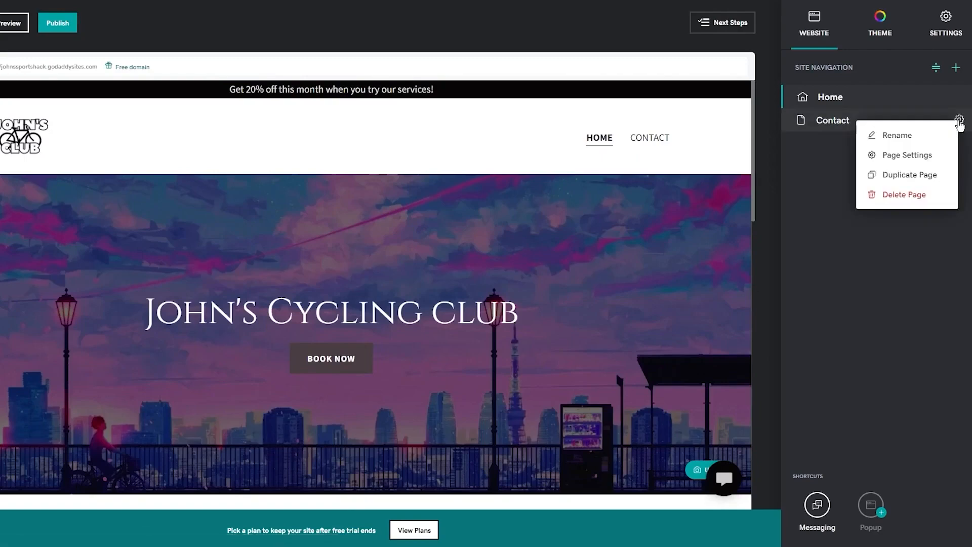
pyautogui.click(915, 265)
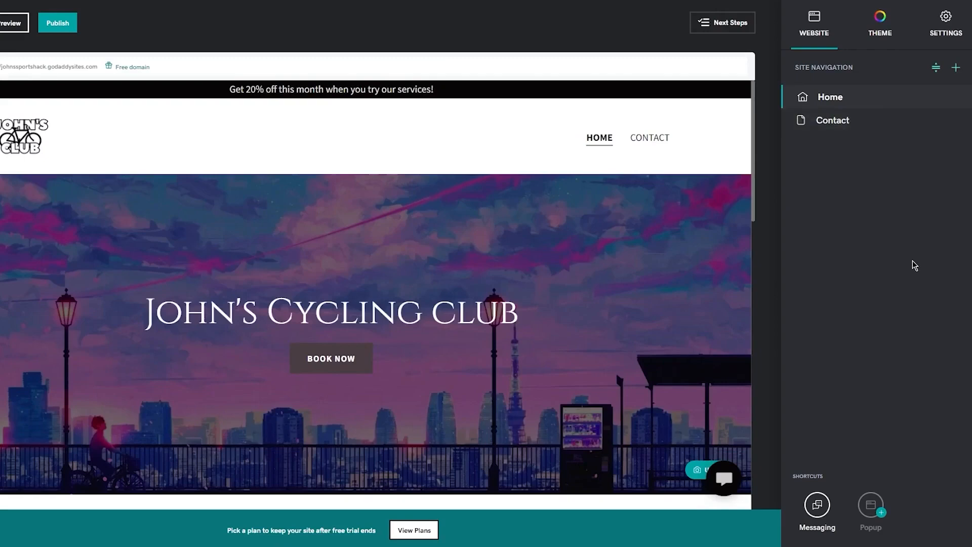
# Step: Add an external website link titled YouTube to the site navigation, pointing to youtube.com
pyautogui.click(954, 68)
pyautogui.write('Y')
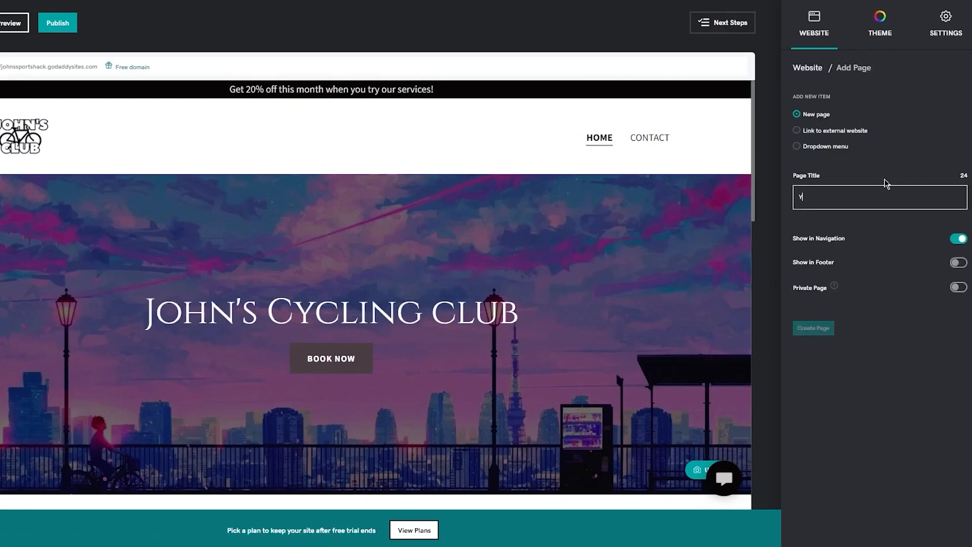
pyautogui.write('ouTube')
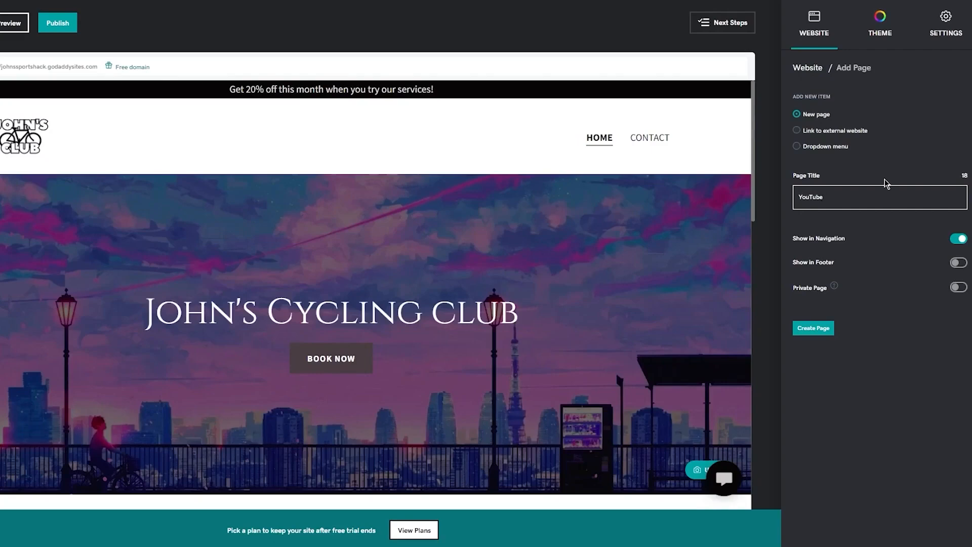
pyautogui.click(842, 132)
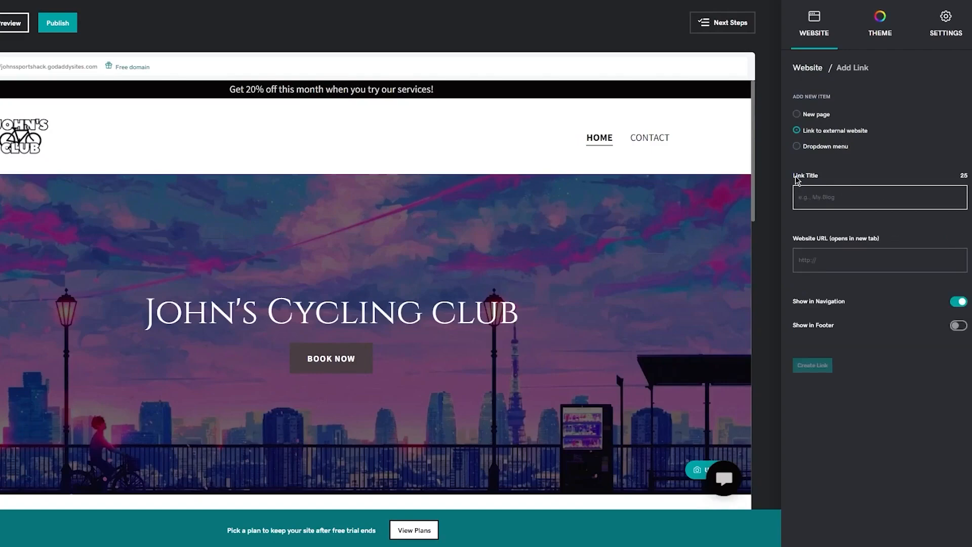
pyautogui.click(798, 258)
pyautogui.write('www')
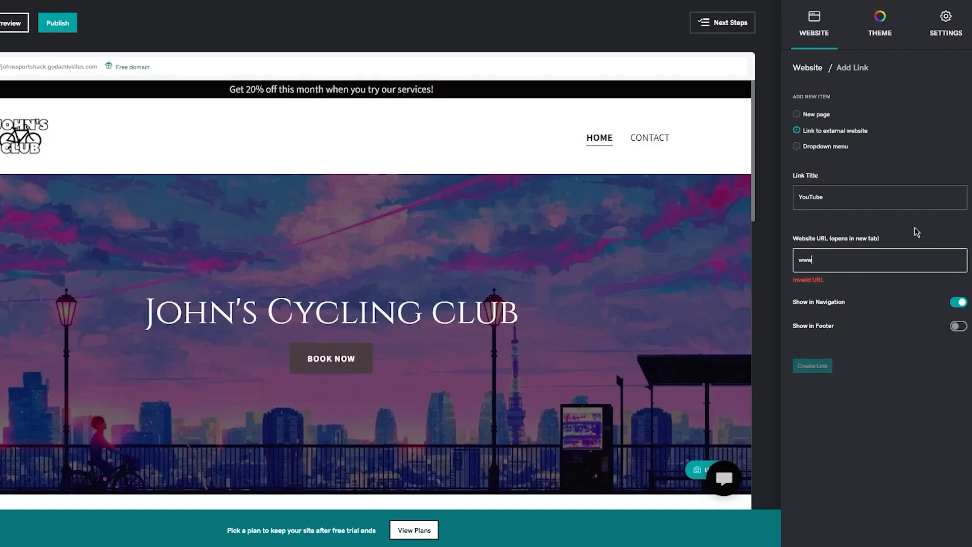
pyautogui.press('BackSpace')
pyautogui.press('BackSpace')
pyautogui.press('BackSpace')
pyautogui.write('hww.youtube.com')
pyautogui.click(813, 366)
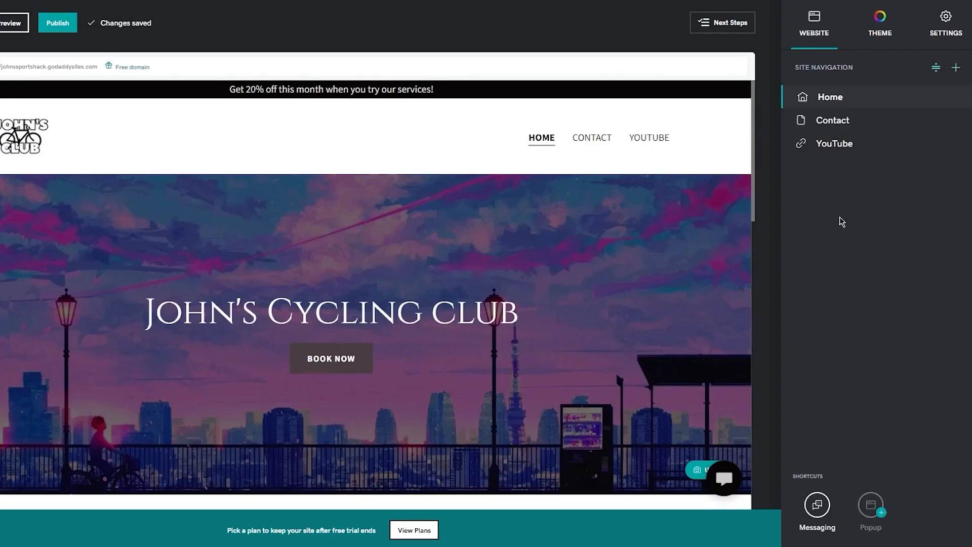
# Step: Test the YouTube and Contact links in the header navigation
pyautogui.click(648, 139)
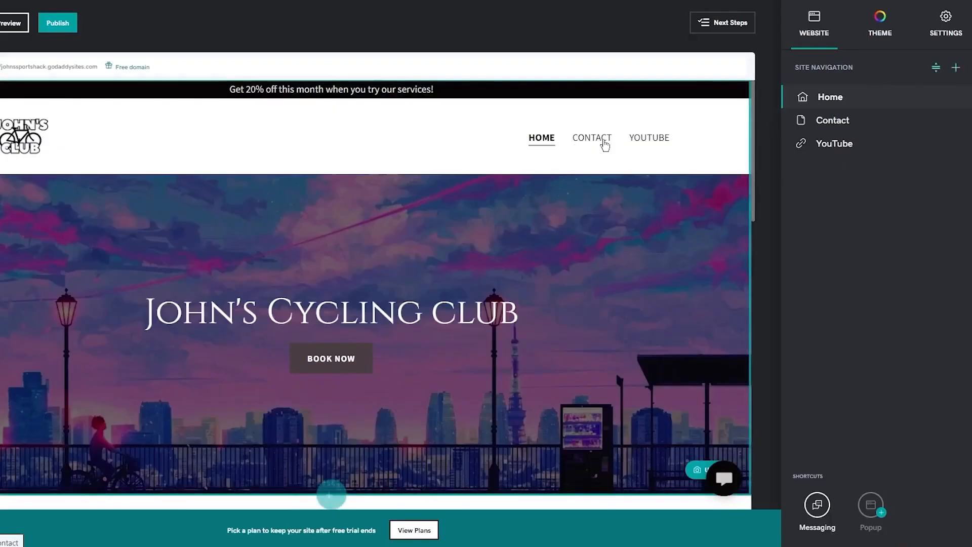
pyautogui.click(580, 141)
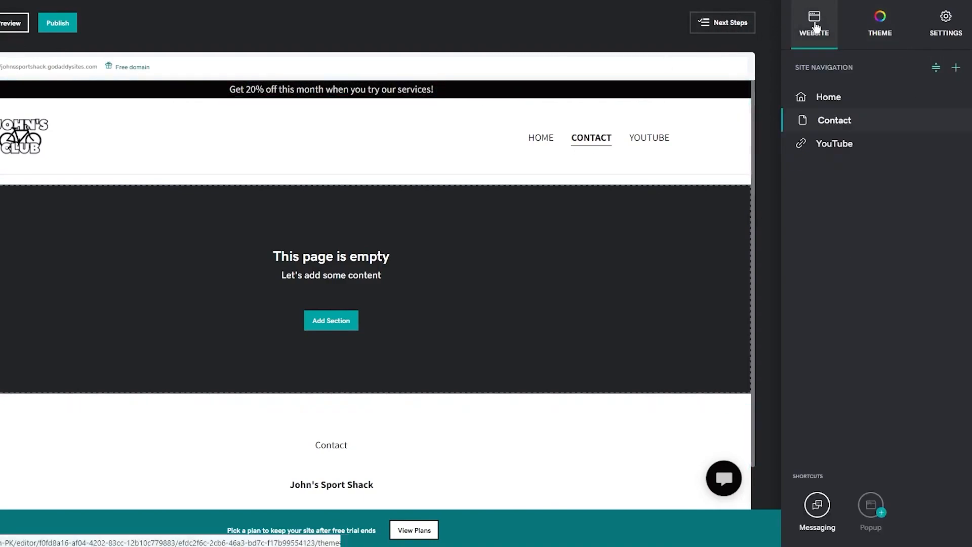
# Step: Try to reorder the Contact and YouTube entries in the site navigation
pyautogui.click(935, 68)
pyautogui.click(947, 70)
pyautogui.click(937, 69)
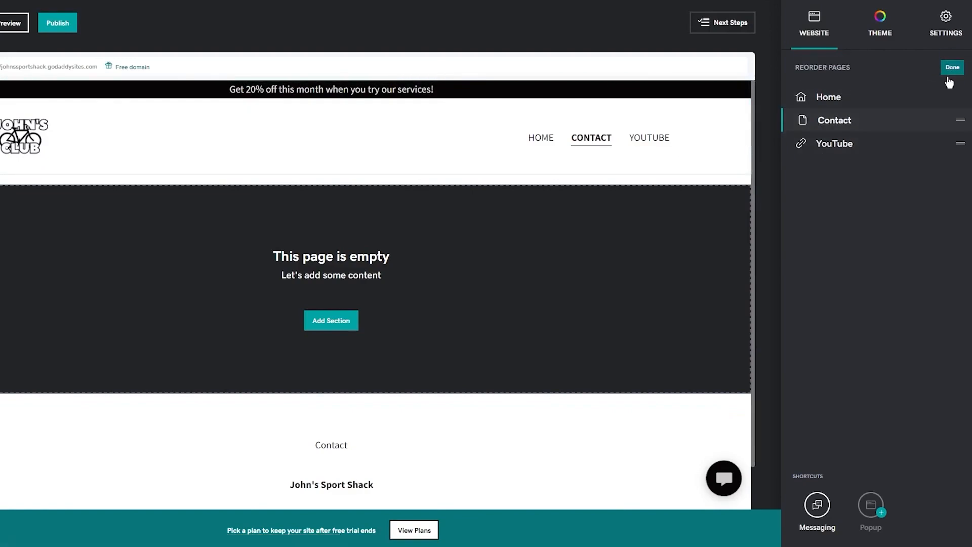
pyautogui.moveTo(888, 125); pyautogui.dragTo(864, 104)
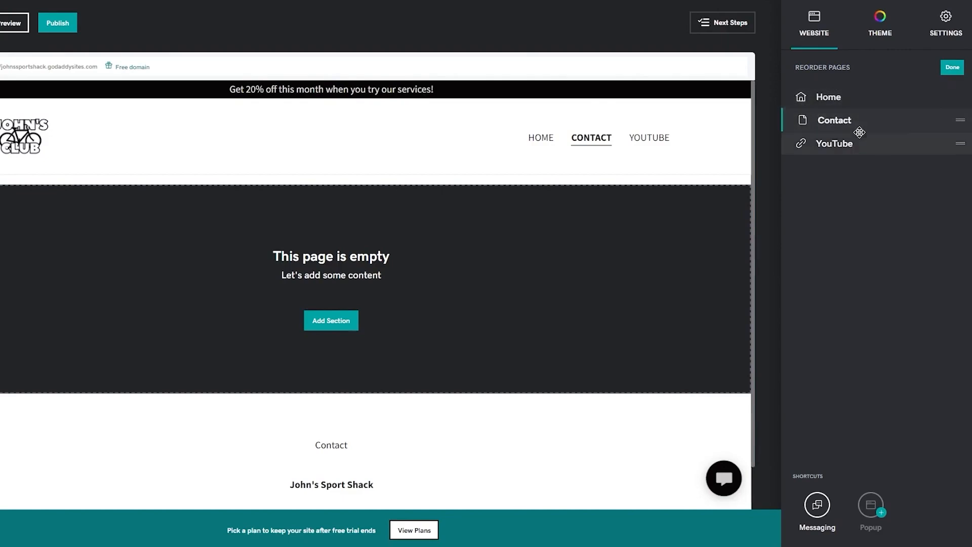
pyautogui.moveTo(844, 140)
pyautogui.mouseDown()
pyautogui.moveTo(843, 117)
pyautogui.moveTo(813, 124)
pyautogui.moveTo(874, 158)
pyautogui.moveTo(841, 147)
pyautogui.mouseUp()
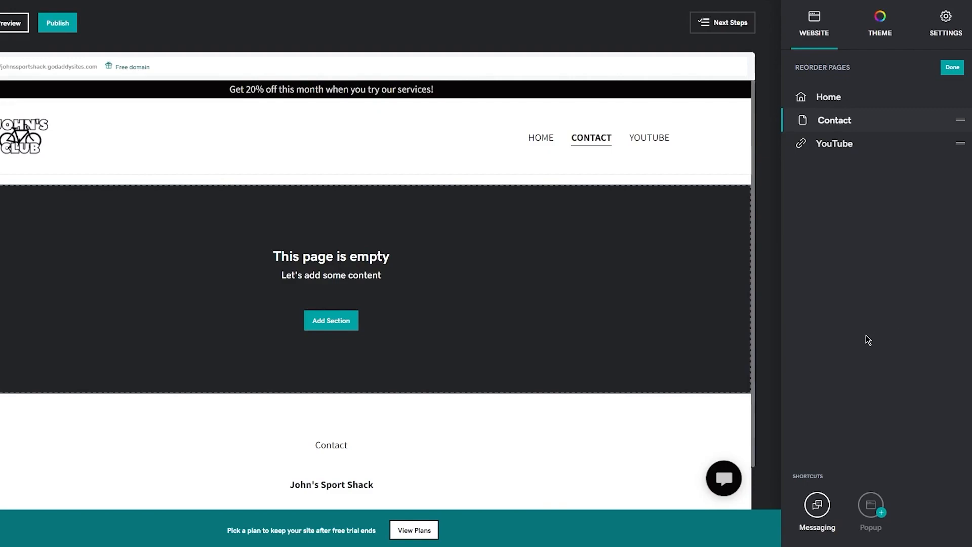
# Step: In the header's promotional banner settings, add a page link leading to the top of the Contact page
pyautogui.click(588, 273)
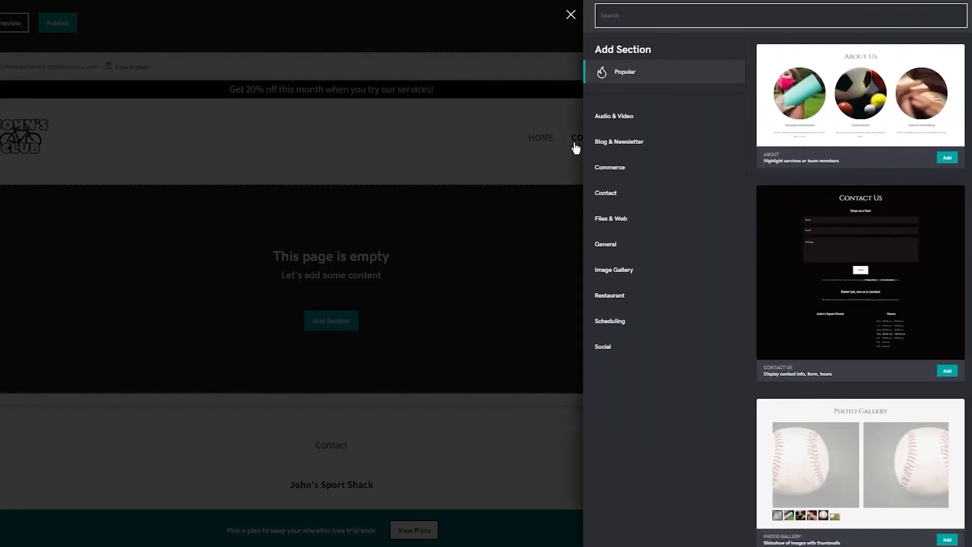
pyautogui.click(510, 92)
pyautogui.click(485, 132)
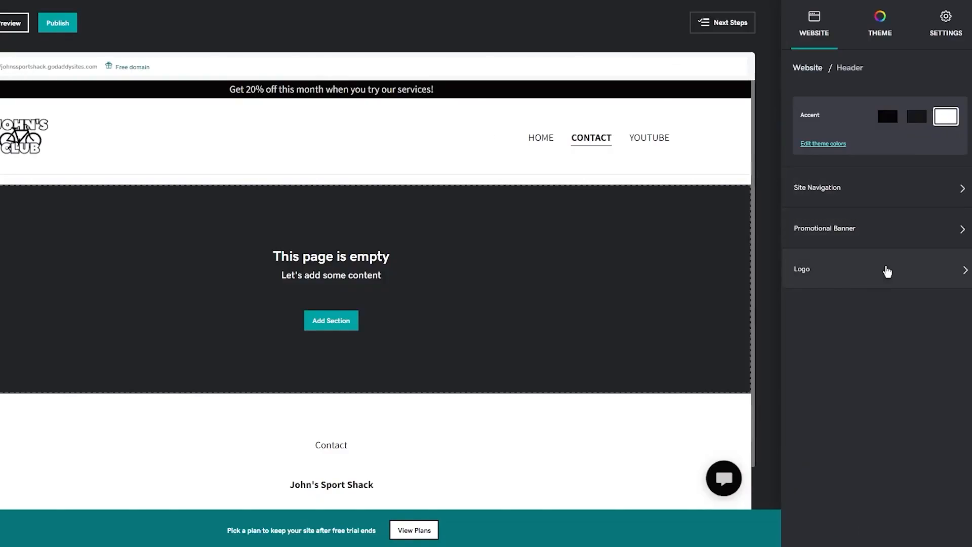
pyautogui.click(824, 270)
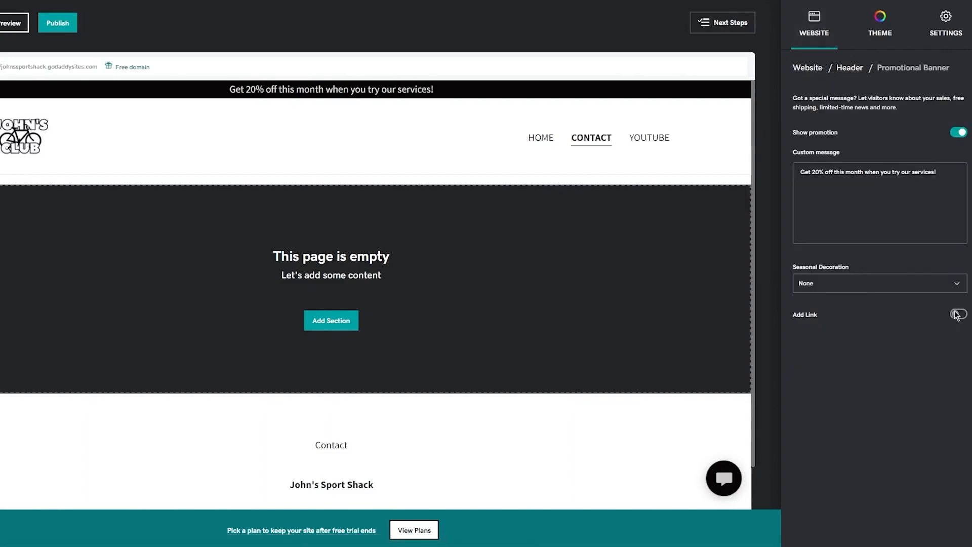
pyautogui.click(956, 314)
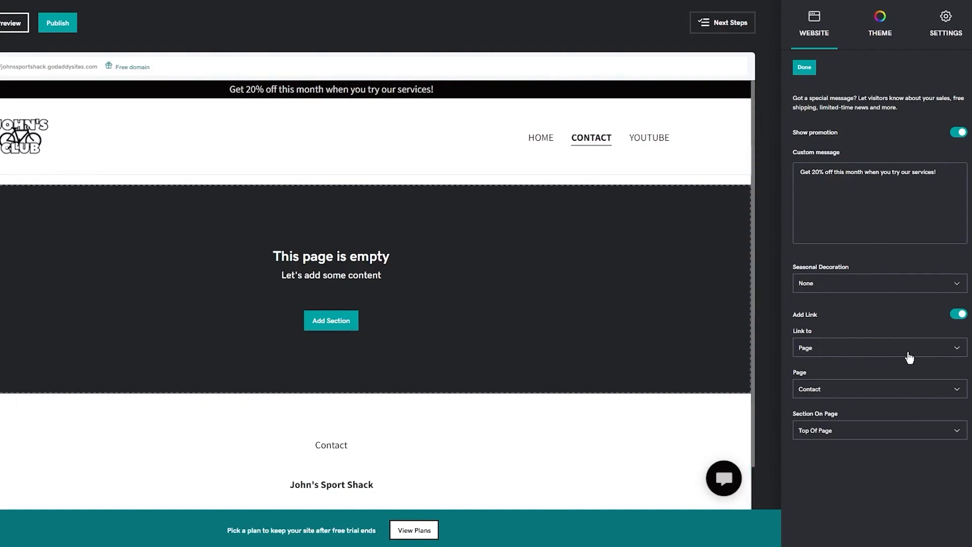
pyautogui.click(901, 436)
pyautogui.click(898, 390)
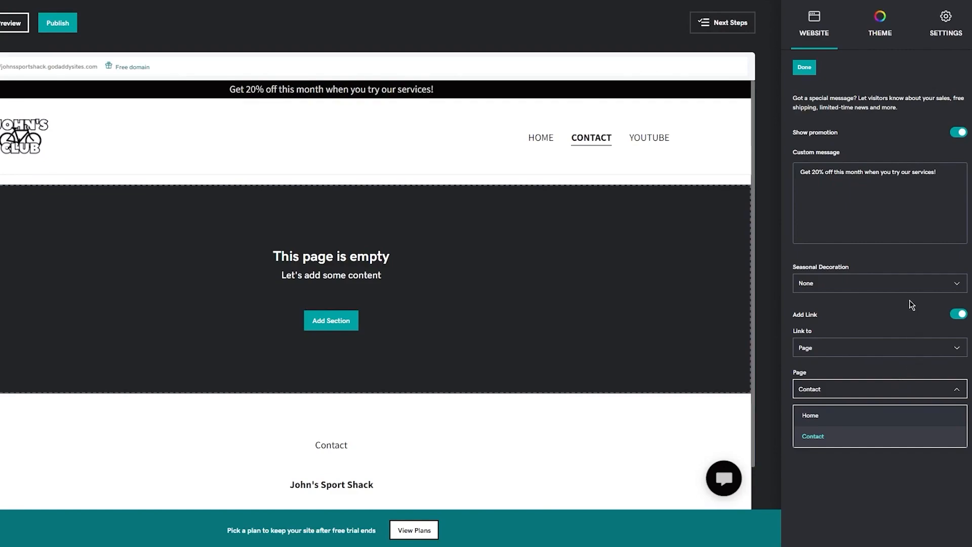
# Step: Give the promotional banner the Spring seasonal decoration, turn on its animation, and finish editing the banner
pyautogui.click(901, 282)
pyautogui.click(885, 290)
pyautogui.click(871, 324)
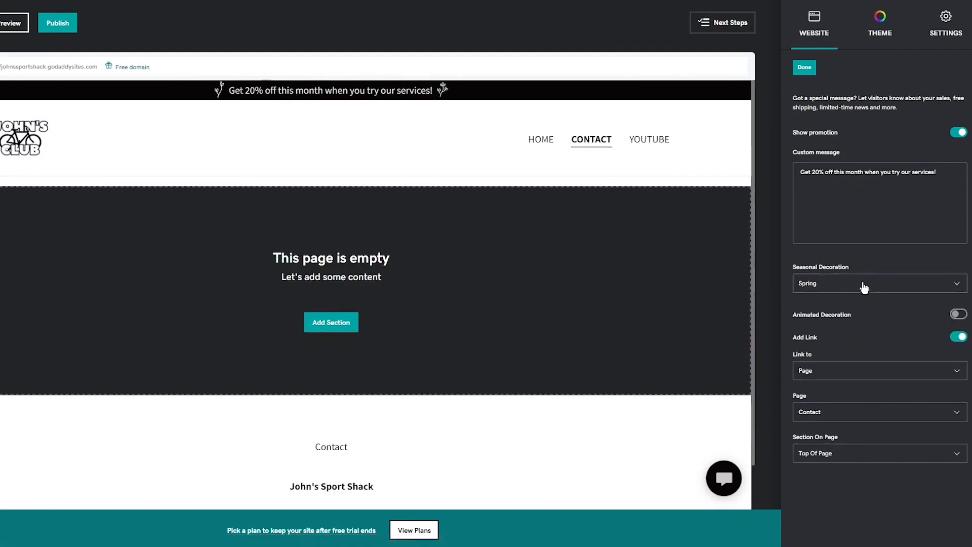
pyautogui.click(959, 315)
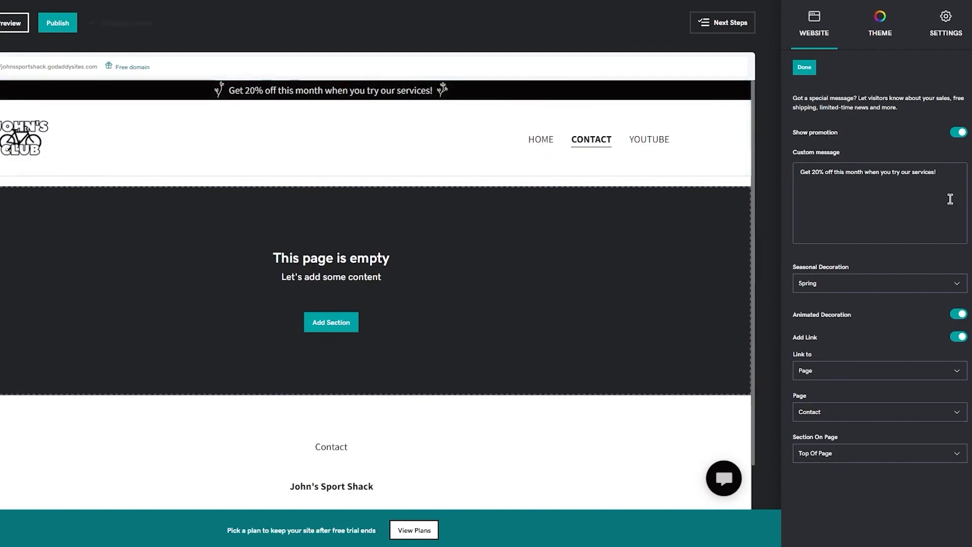
pyautogui.click(807, 67)
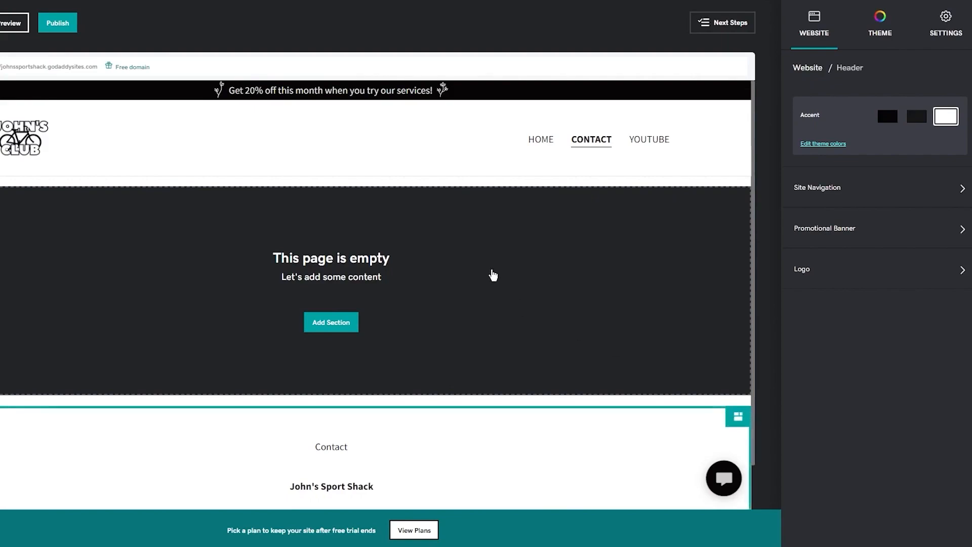
# Step: Return to the site's Home page and open the theme's color settings
pyautogui.click(536, 140)
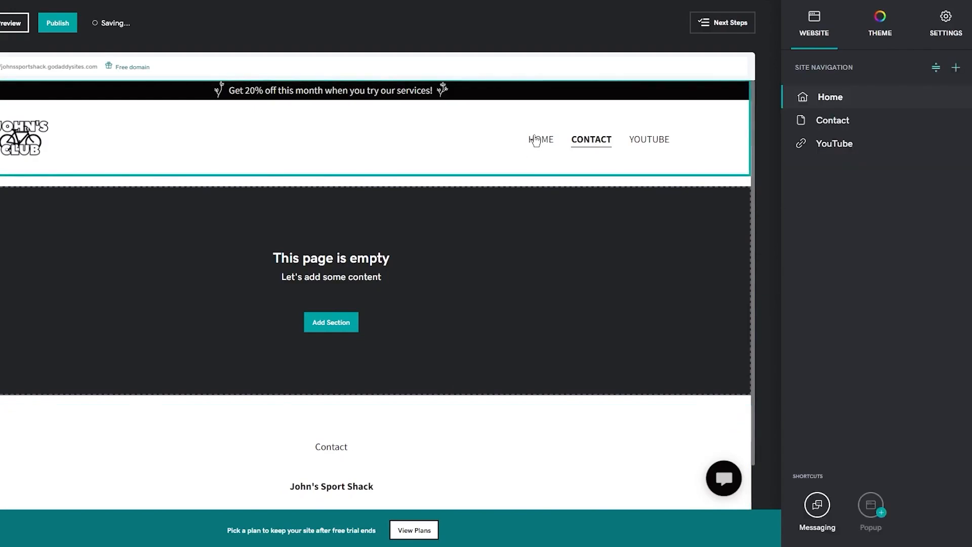
pyautogui.click(536, 141)
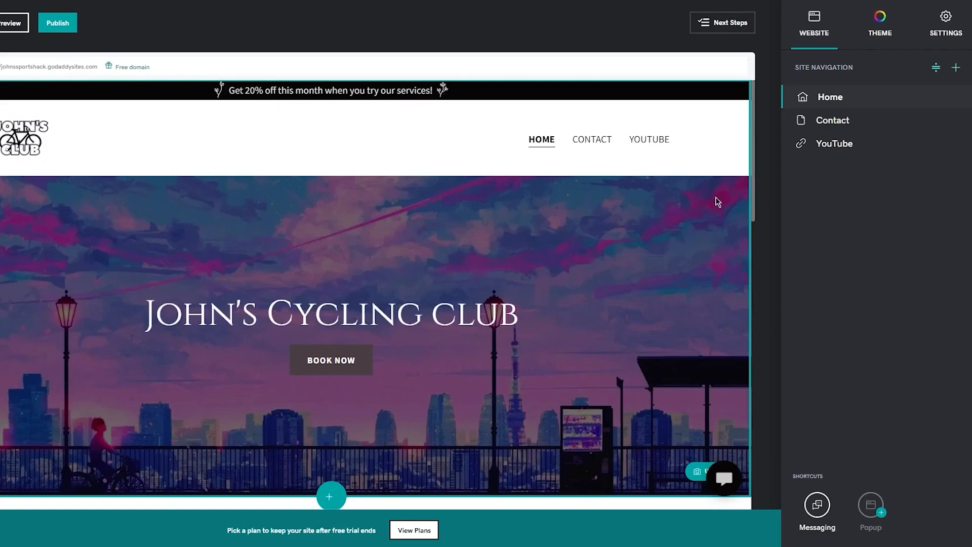
pyautogui.click(879, 41)
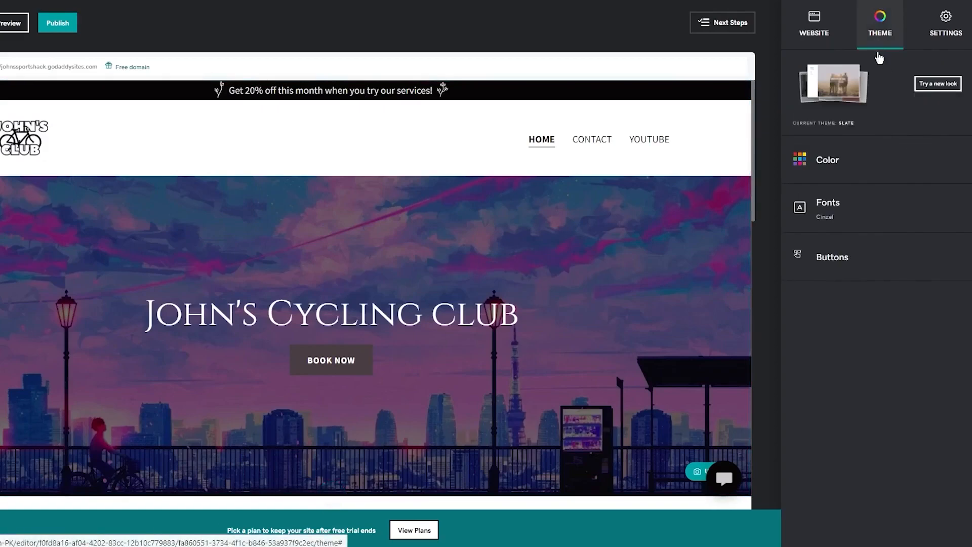
pyautogui.click(898, 173)
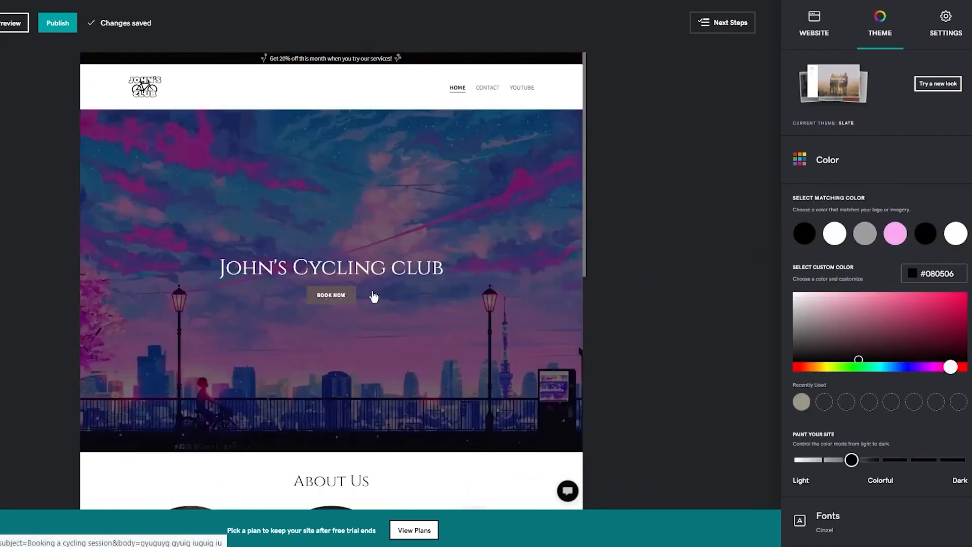
pyautogui.scroll(-1, 875, 282)
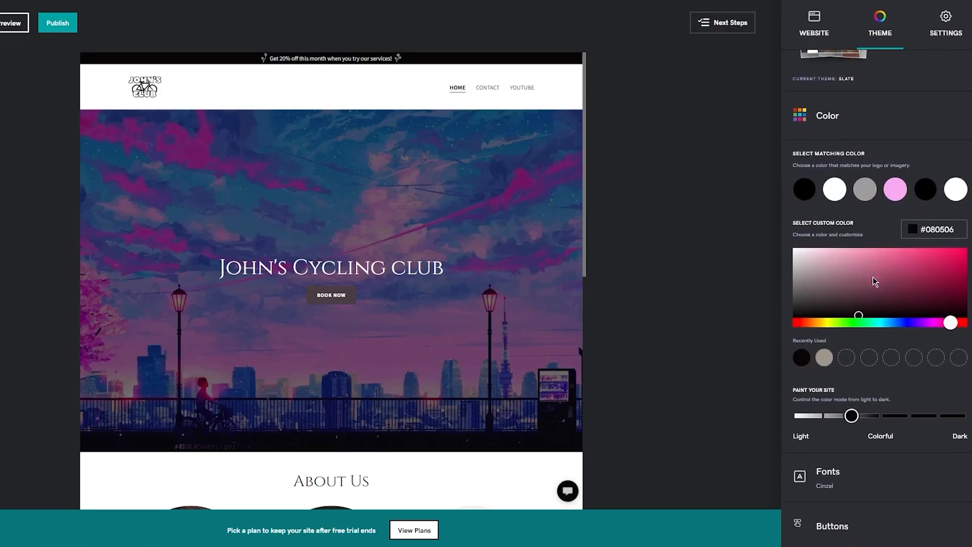
# Step: Give the theme's primary button the outlined style with slightly rounded corners and no side dashes
pyautogui.click(875, 534)
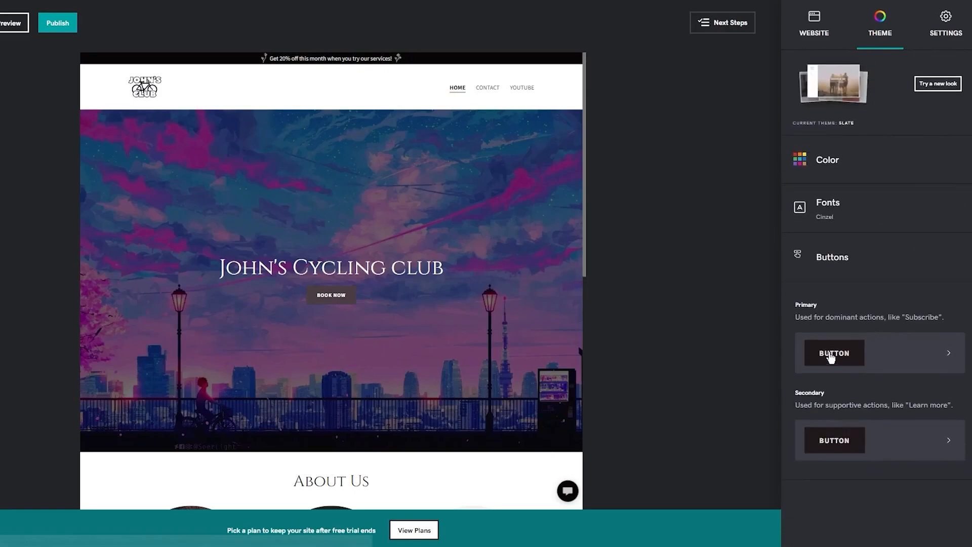
pyautogui.click(924, 362)
pyautogui.scroll(-2, 908, 291)
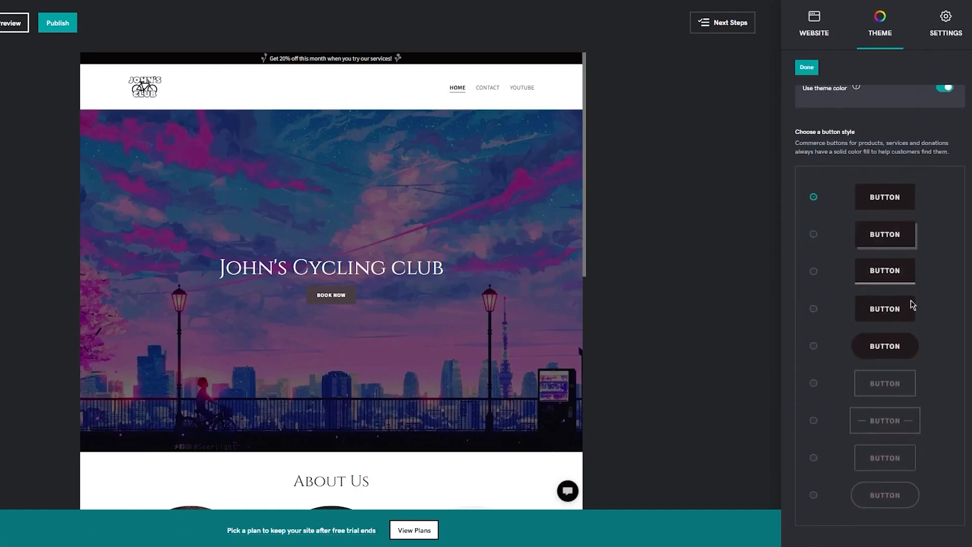
pyautogui.click(931, 303)
pyautogui.click(892, 458)
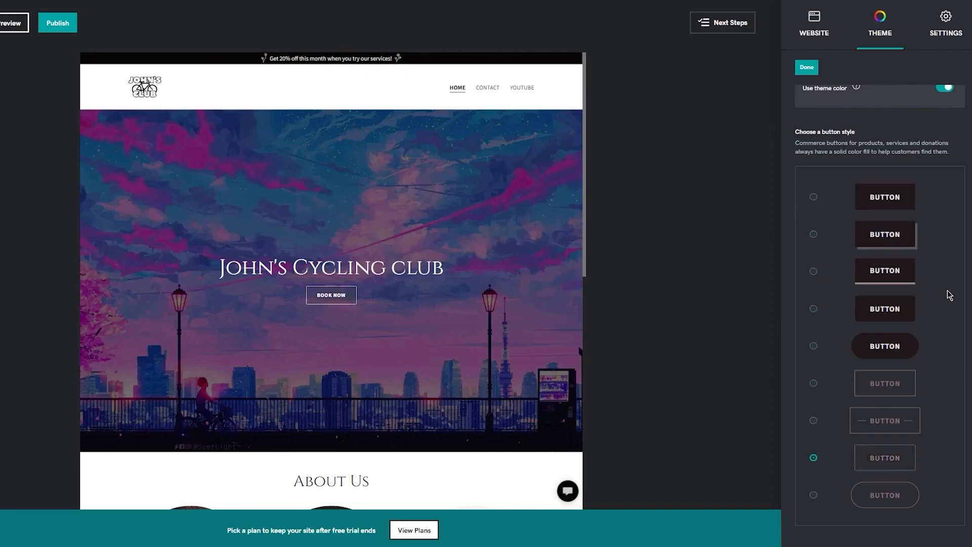
# Step: Turn the primary button's theme color off and back on, and finish editing the button
pyautogui.scroll(2, 949, 293)
pyautogui.click(944, 161)
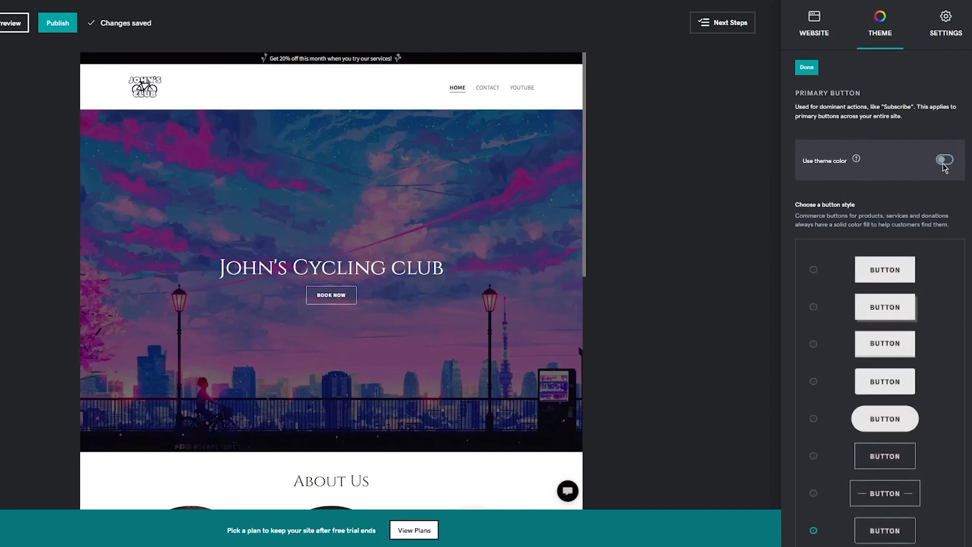
pyautogui.click(942, 159)
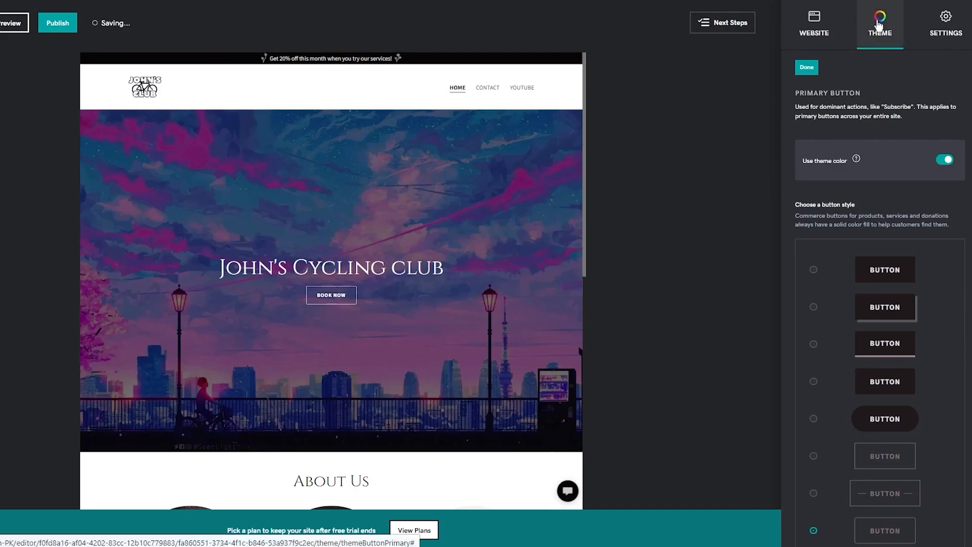
pyautogui.click(807, 71)
# Step: Try the gray matching color for the theme and settle on the pink one, #F8A9F1
pyautogui.click(883, 152)
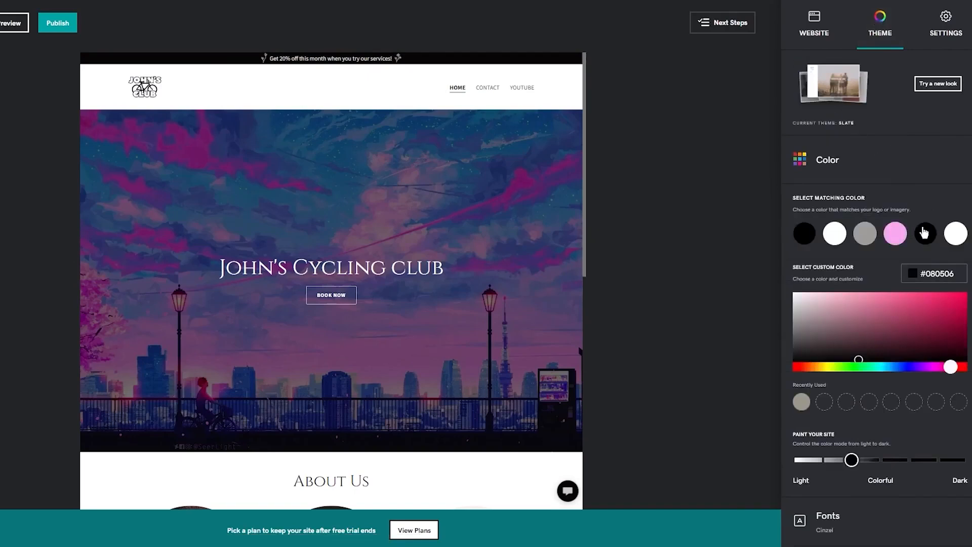
pyautogui.scroll(-1, 924, 277)
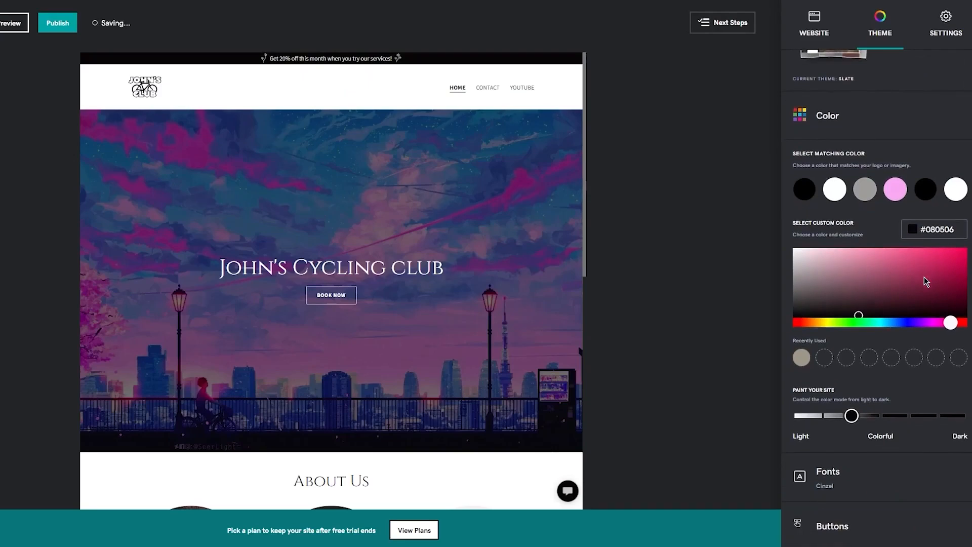
pyautogui.click(896, 189)
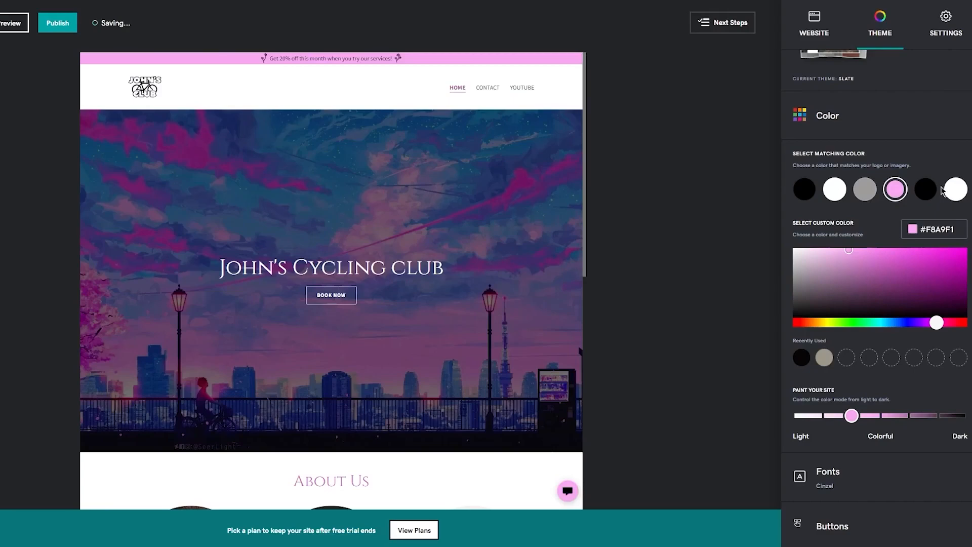
pyautogui.click(869, 191)
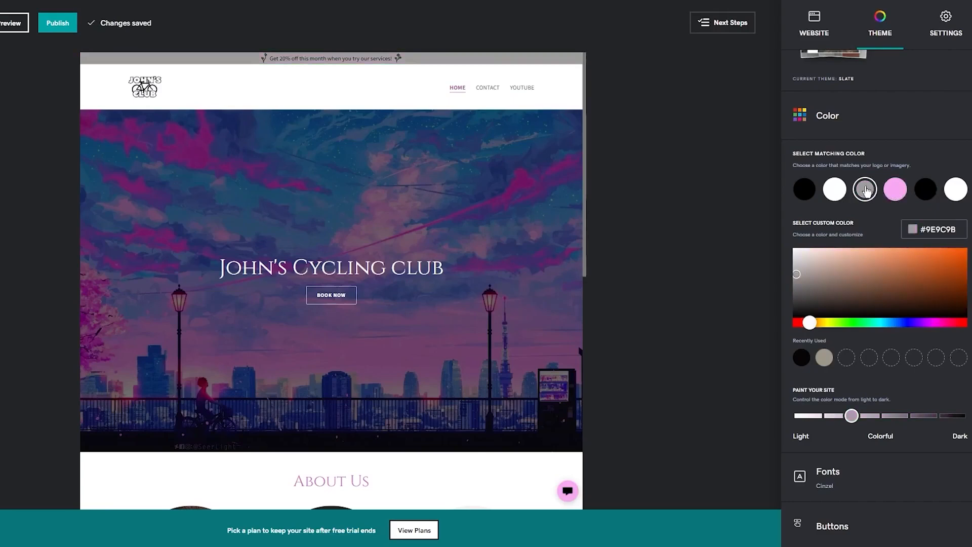
pyautogui.click(896, 195)
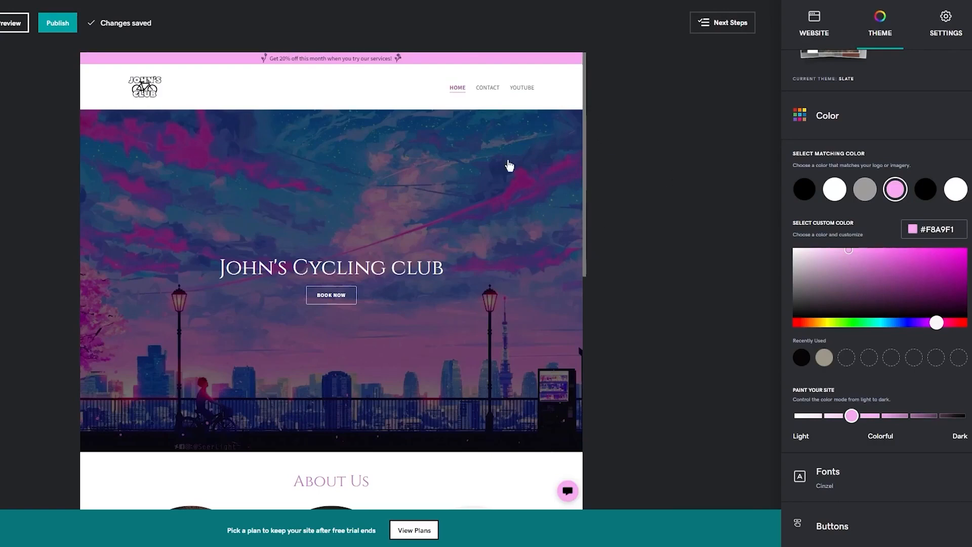
# Step: Examine the recolored home page, the About Us section, and the image and text settings of its first group
pyautogui.scroll(-6, 540, 272)
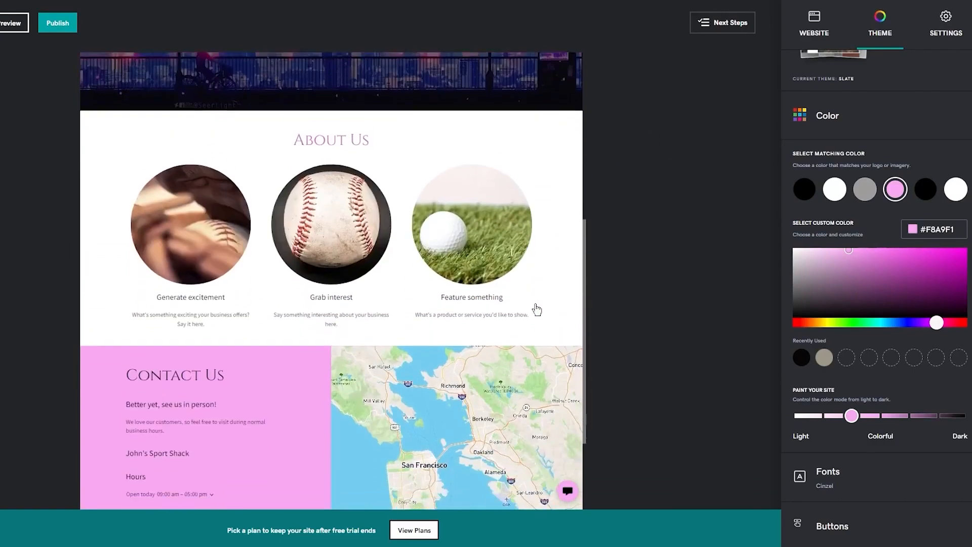
pyautogui.scroll(2, 449, 272)
pyautogui.scroll(-2, 449, 272)
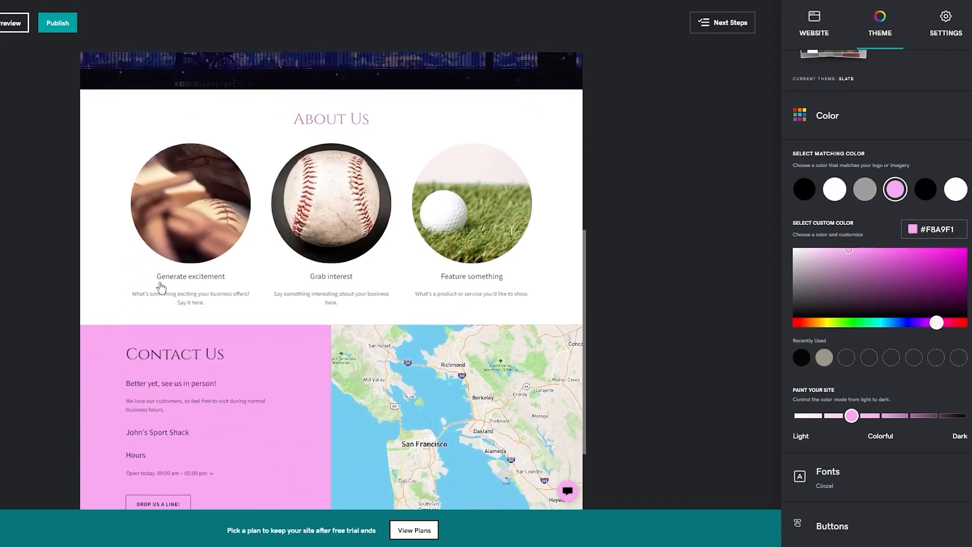
pyautogui.click(248, 276)
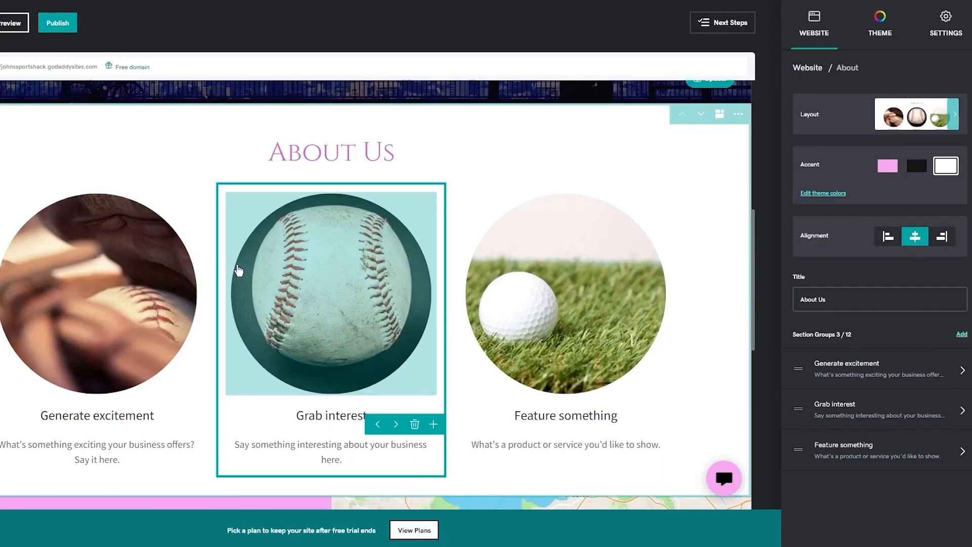
pyautogui.scroll(-4, 245, 274)
pyautogui.scroll(3, 157, 198)
pyautogui.click(156, 197)
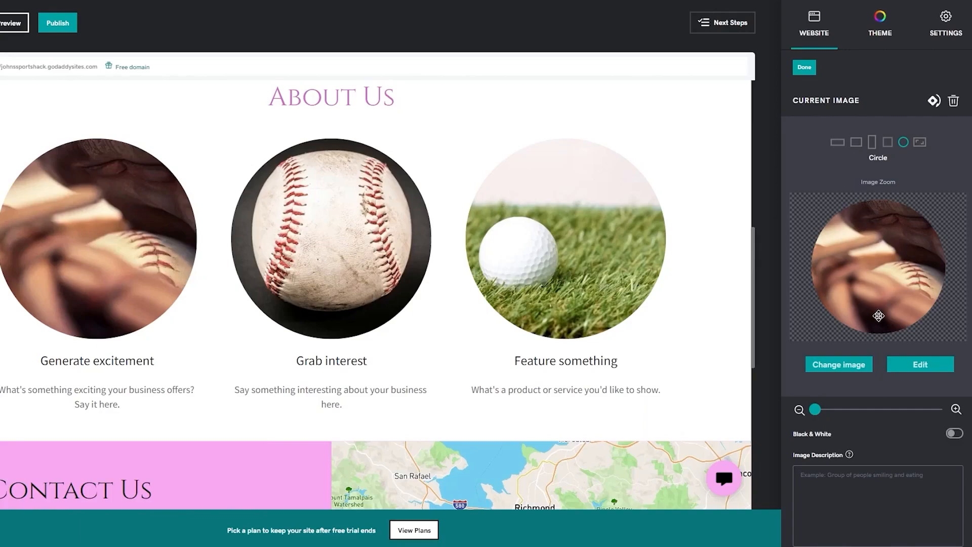
pyautogui.scroll(-1, 880, 314)
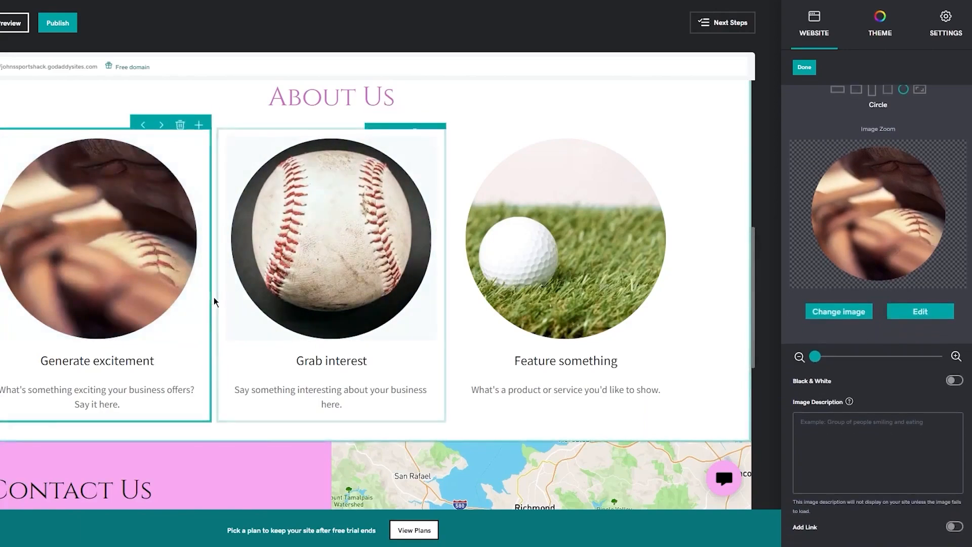
pyautogui.click(153, 360)
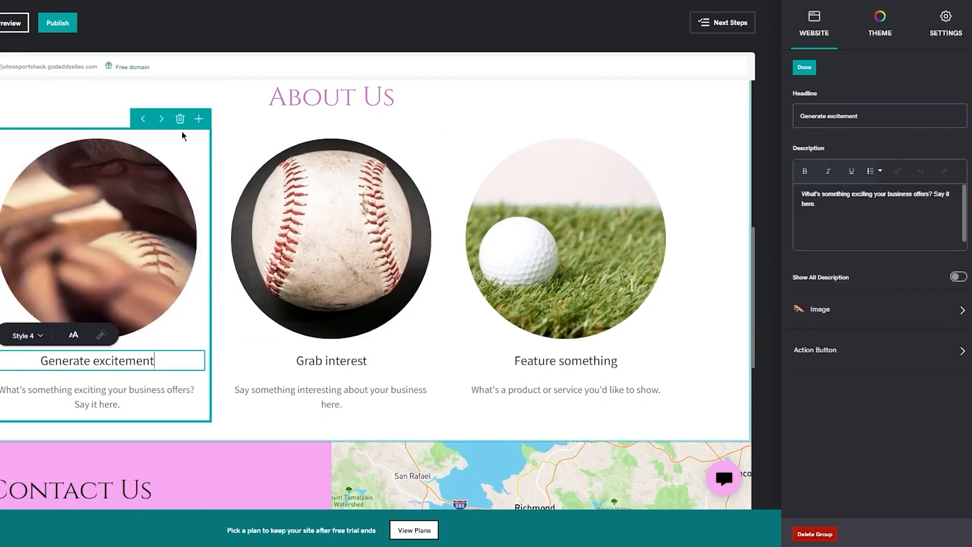
pyautogui.click(87, 132)
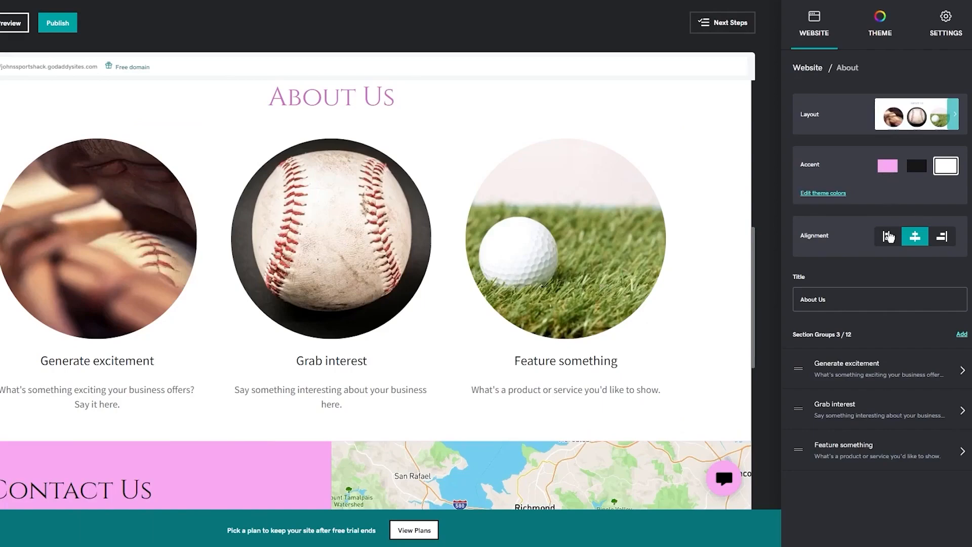
# Step: Try left and right alignment for the About Us section and return it to centered
pyautogui.click(888, 239)
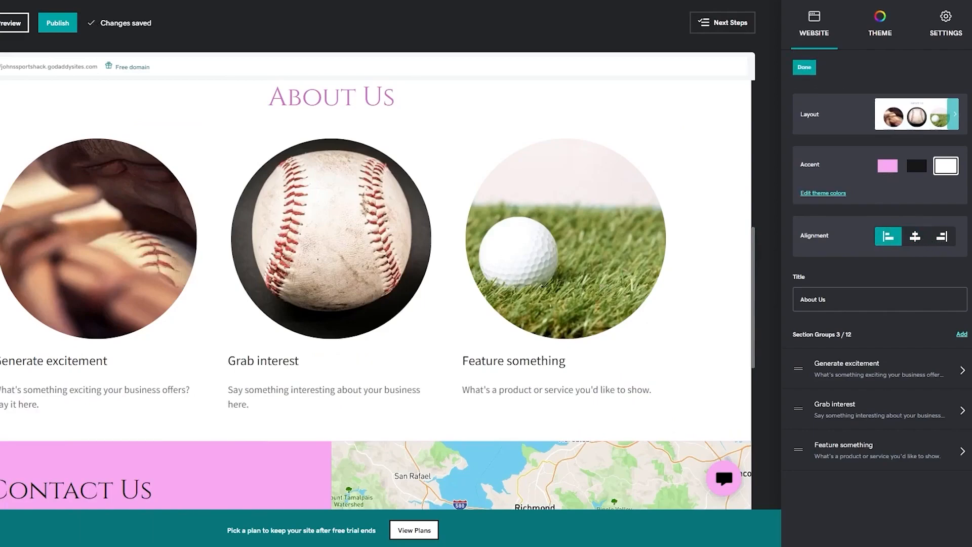
pyautogui.click(926, 242)
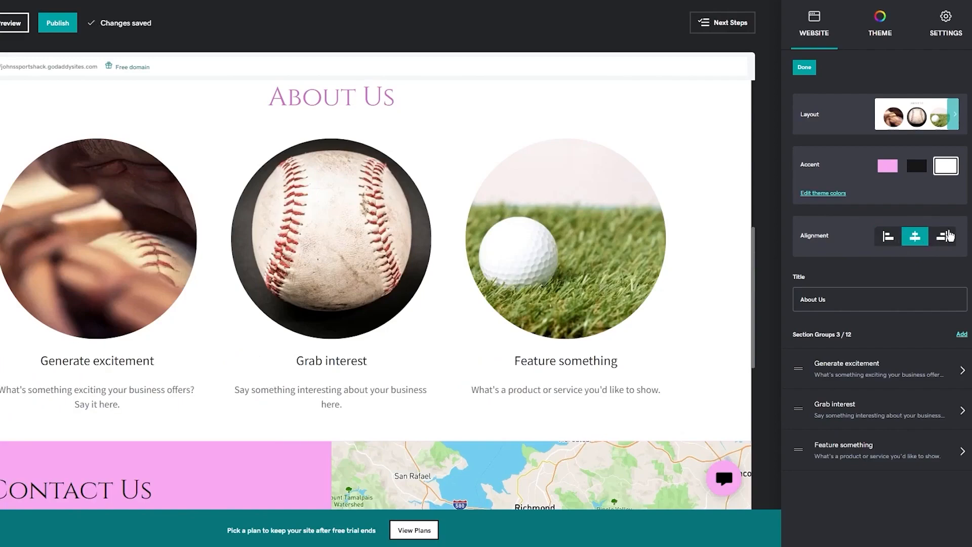
pyautogui.click(944, 235)
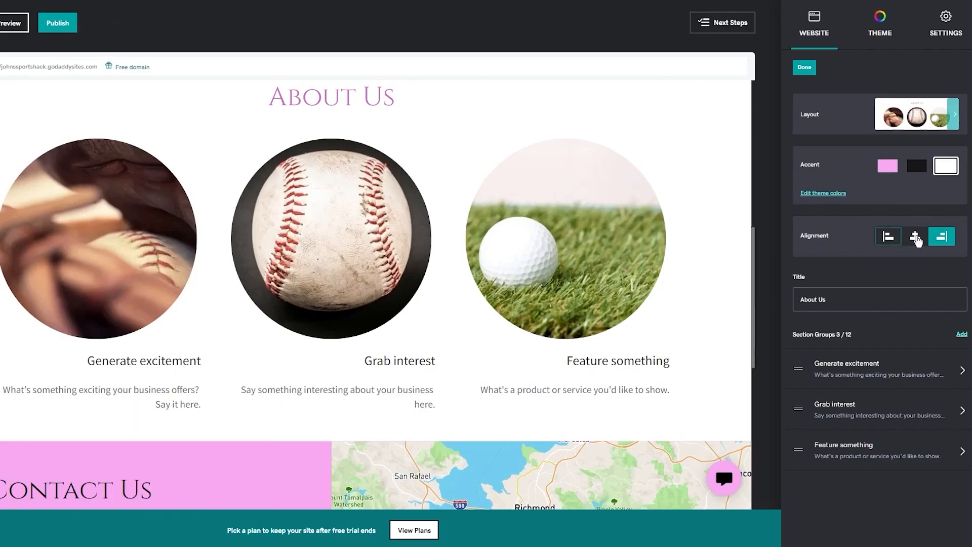
pyautogui.click(915, 237)
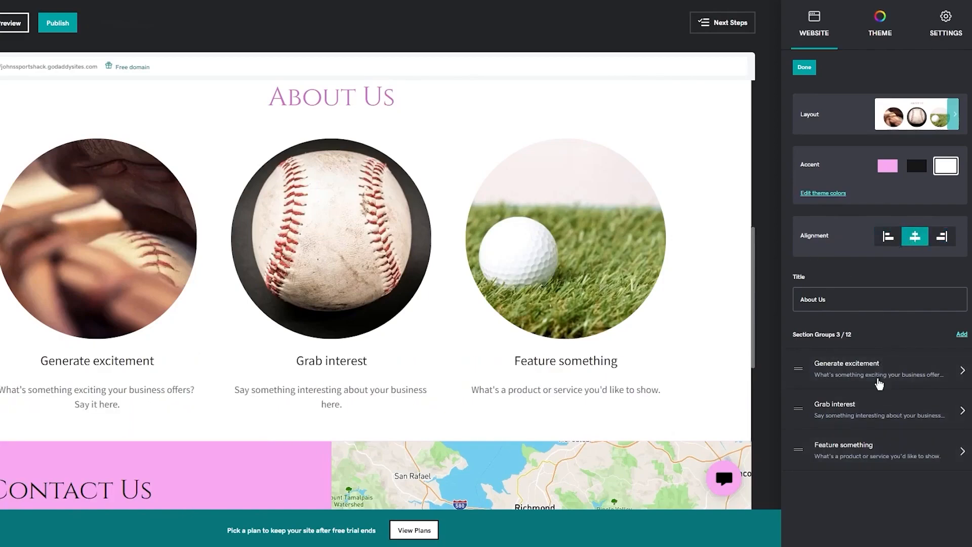
# Step: Replace the headline of the first About Us group with "Professionals Available"
pyautogui.click(905, 380)
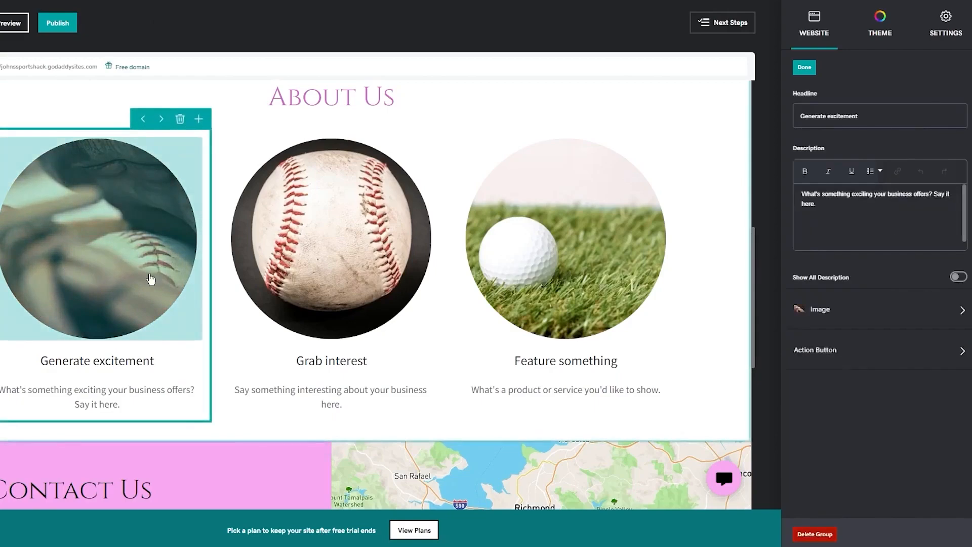
pyautogui.moveTo(903, 117); pyautogui.dragTo(755, 135)
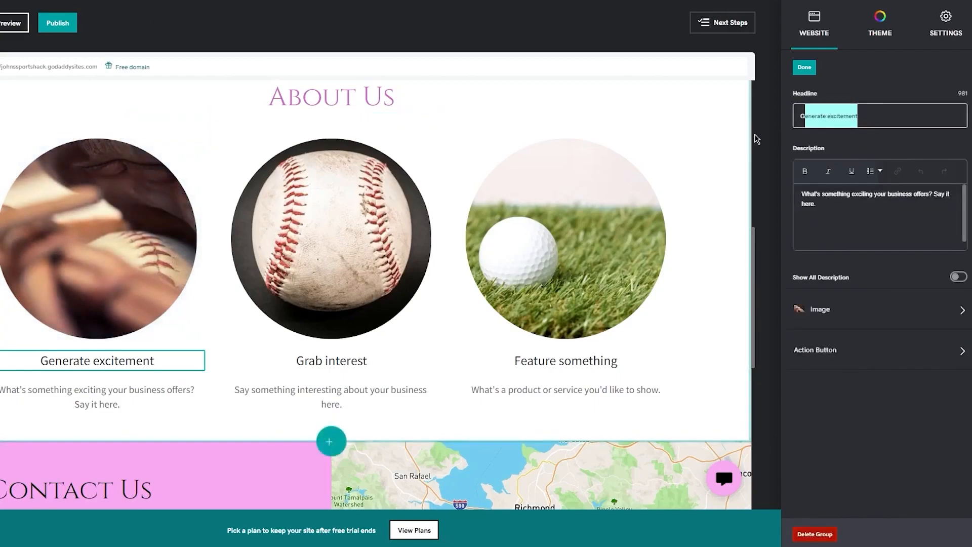
pyautogui.press('BackSpace')
pyautogui.press('BackSpace')
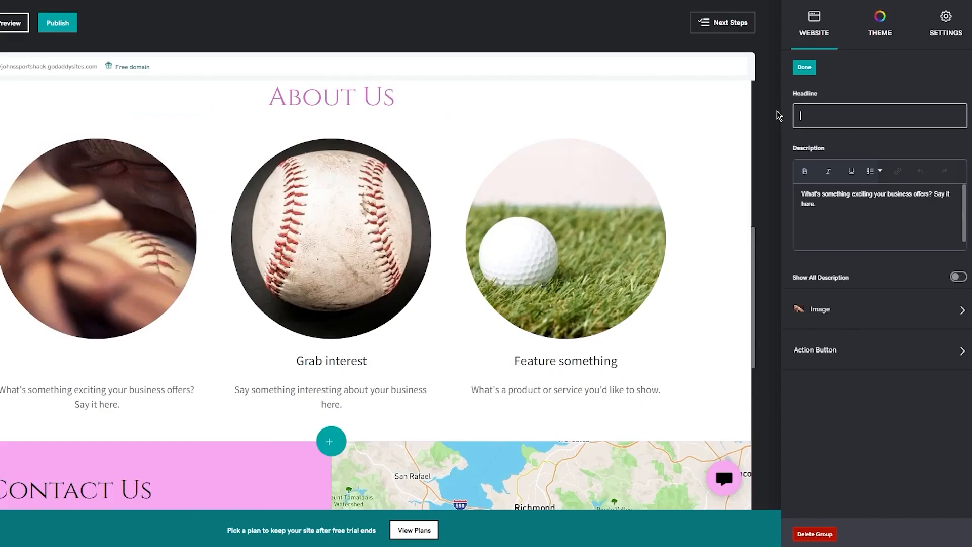
pyautogui.write('Prof')
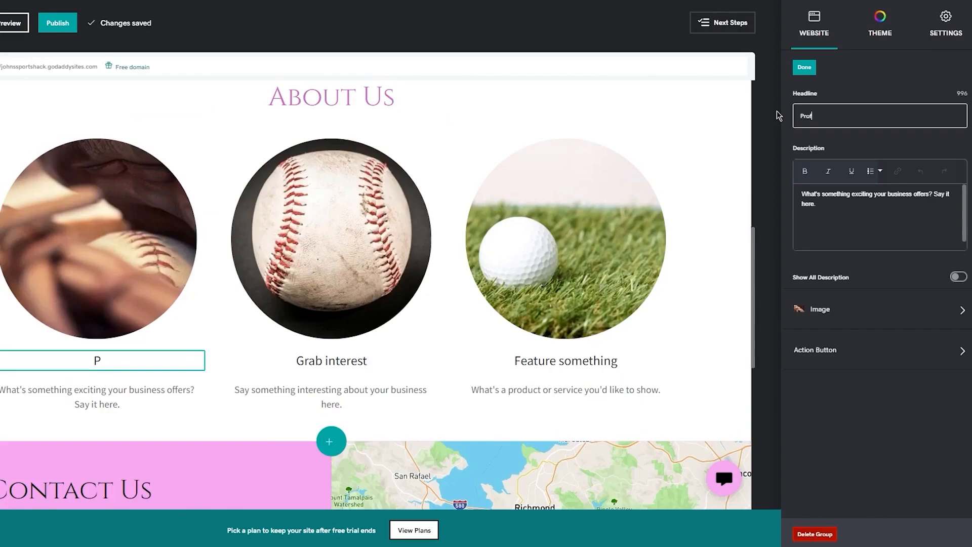
pyautogui.write('essionals')
pyautogui.write('Available')
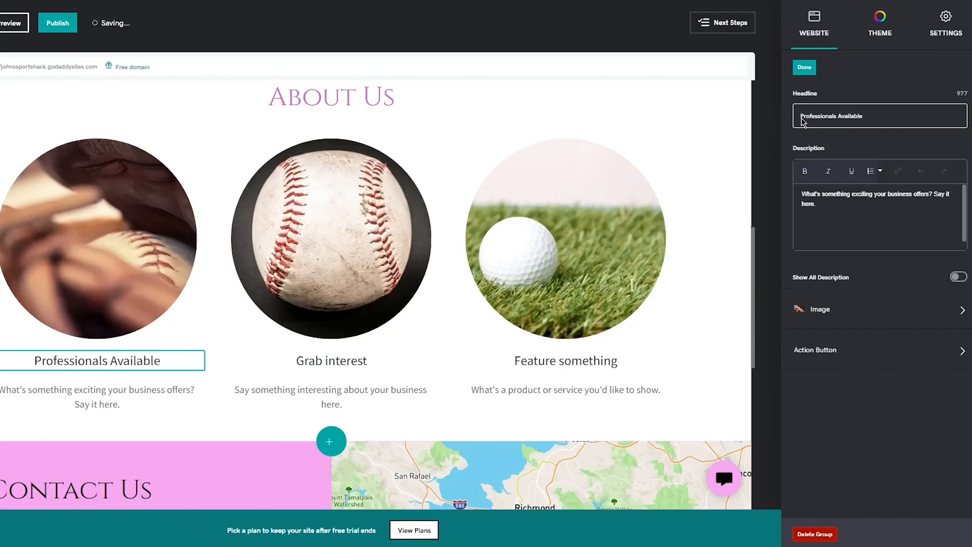
# Step: Replace the first About Us group's description with "Professionals are available to help with your daily bicycling."
pyautogui.press('Tab')
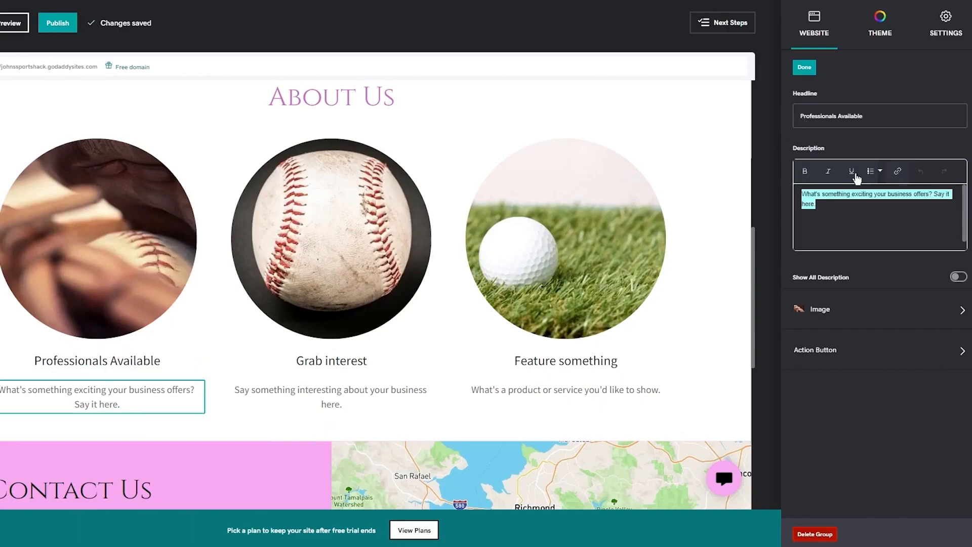
pyautogui.write('Professionals are available to help with your dai')
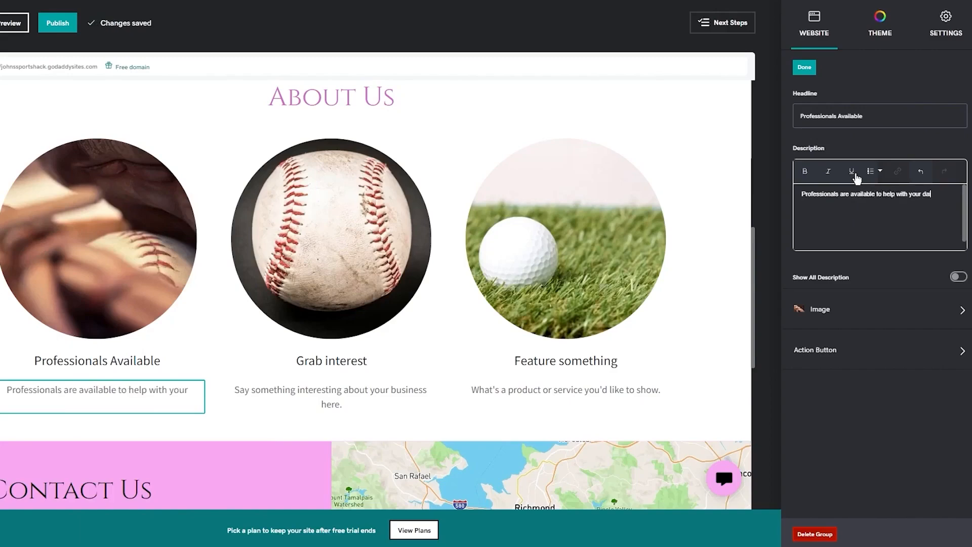
pyautogui.write('ly bicycling.')
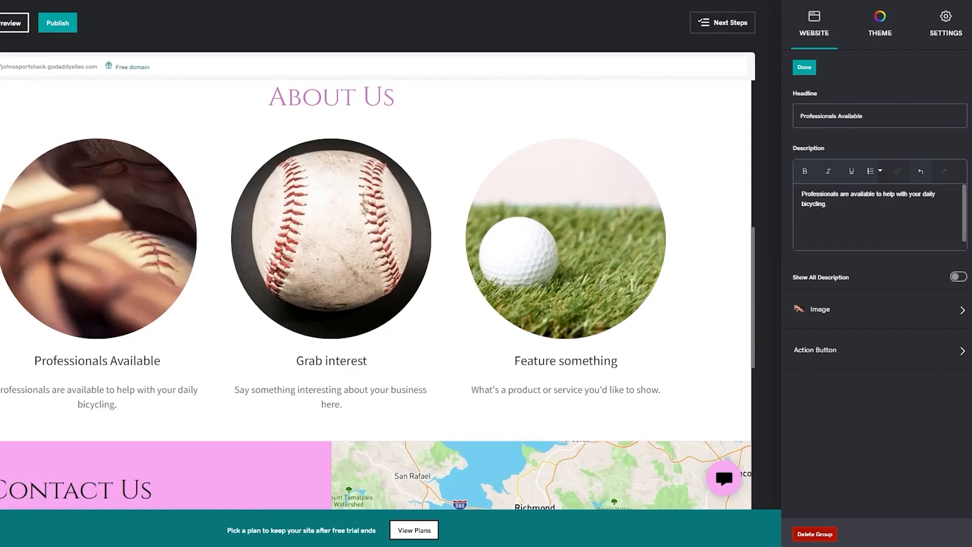
pyautogui.scroll(10, 624, 117)
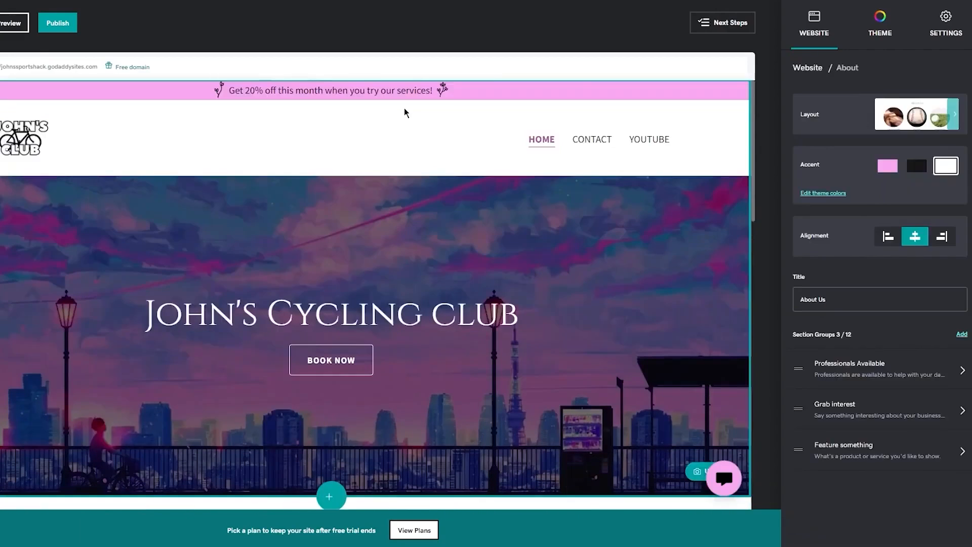
# Step: Examine the settings of the site header and its image logo
pyautogui.click(383, 136)
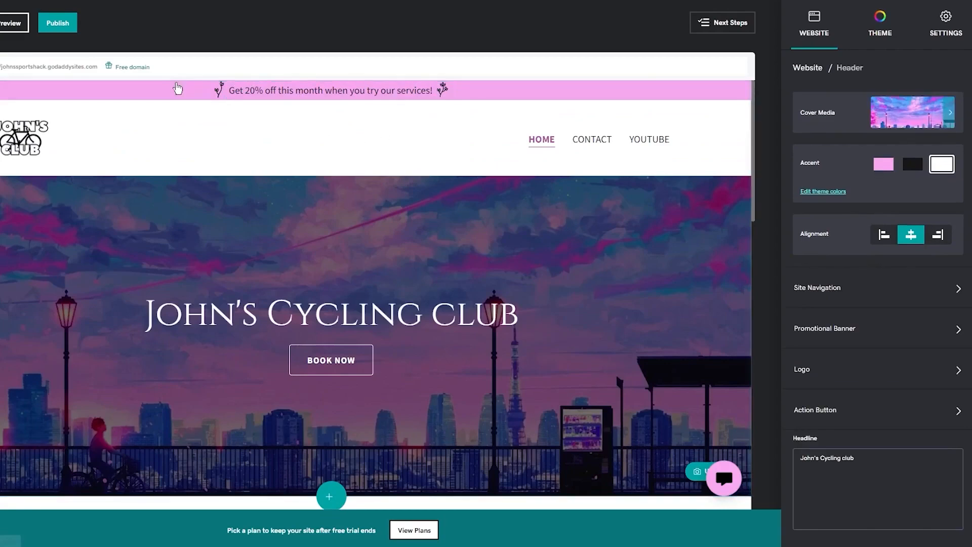
pyautogui.click(29, 133)
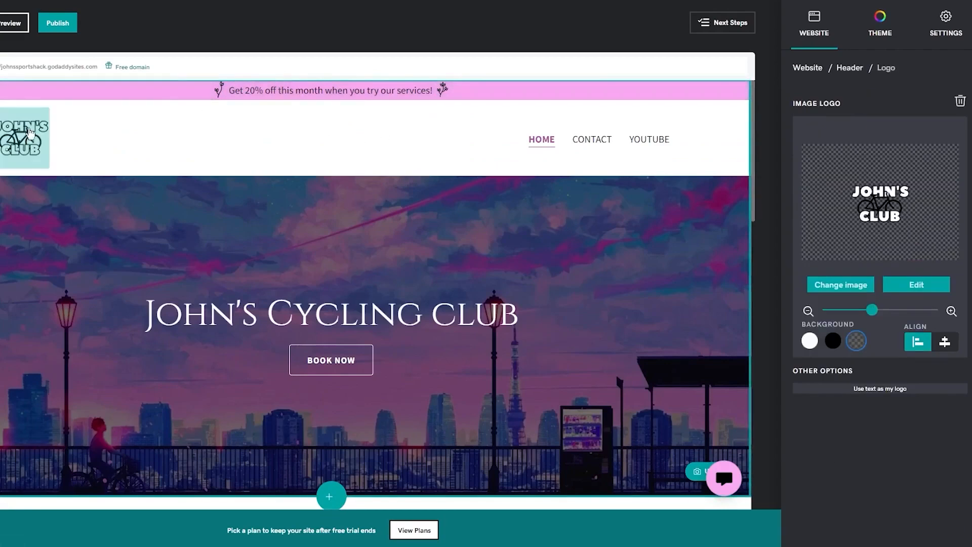
pyautogui.click(92, 102)
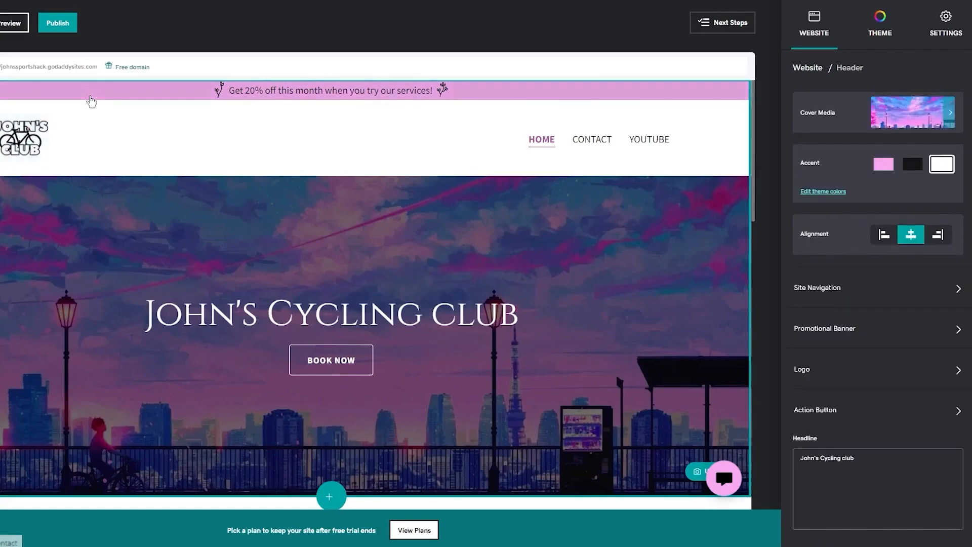
# Step: Browse the available layouts for the About Us section, keeping the current one
pyautogui.scroll(-3, 906, 304)
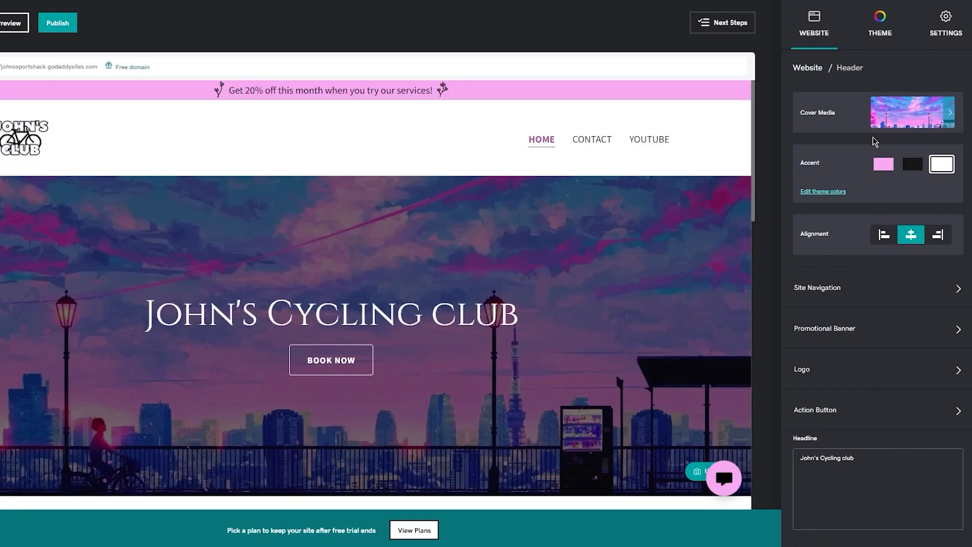
pyautogui.scroll(-10, 538, 244)
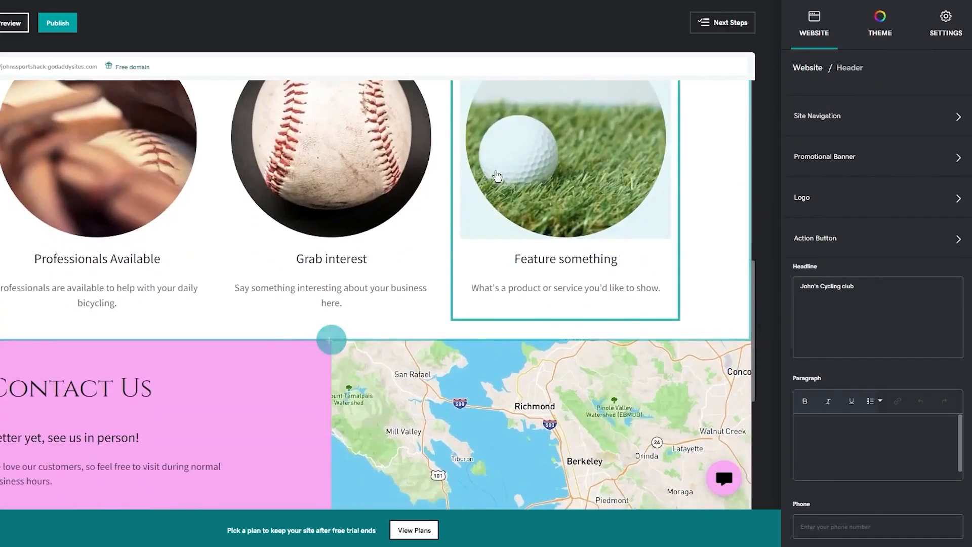
pyautogui.scroll(3, 549, 157)
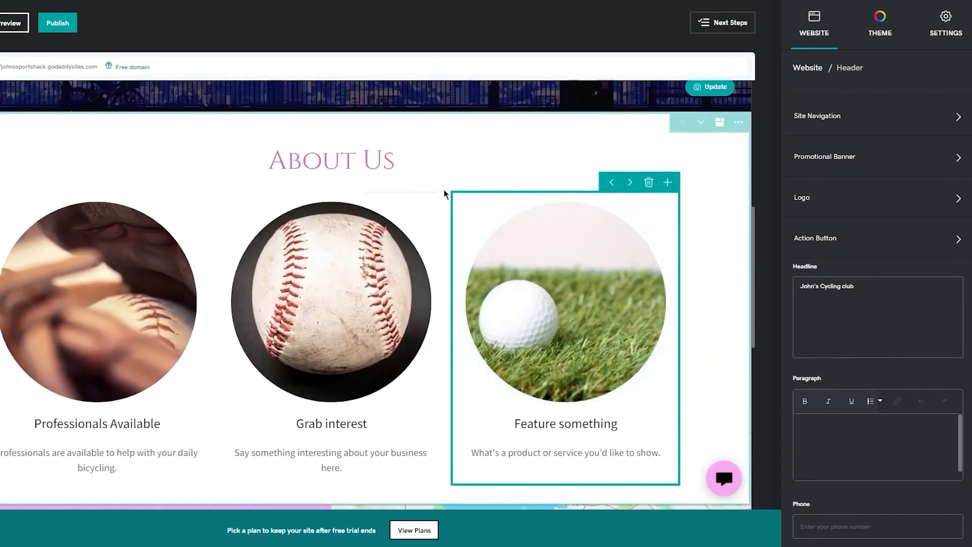
pyautogui.click(467, 191)
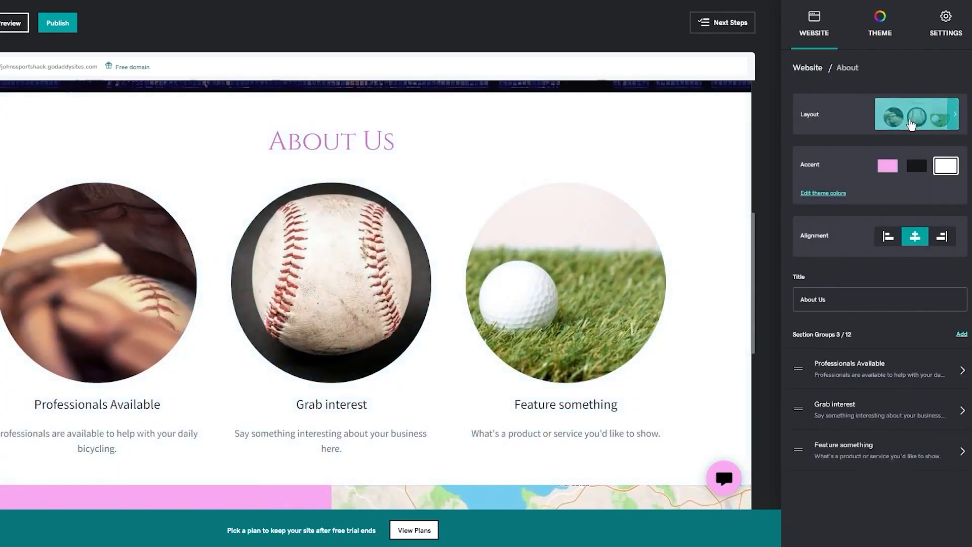
pyautogui.click(891, 112)
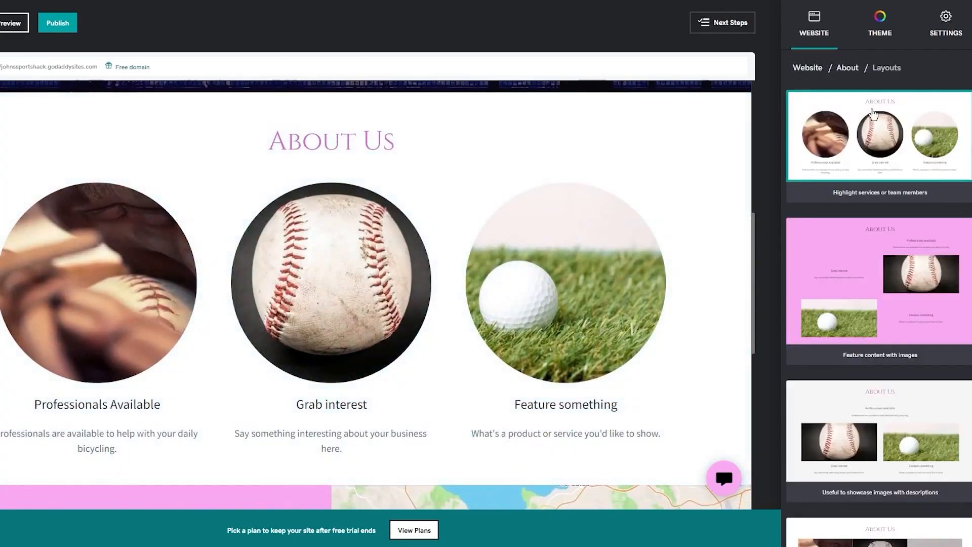
pyautogui.scroll(-5, 911, 284)
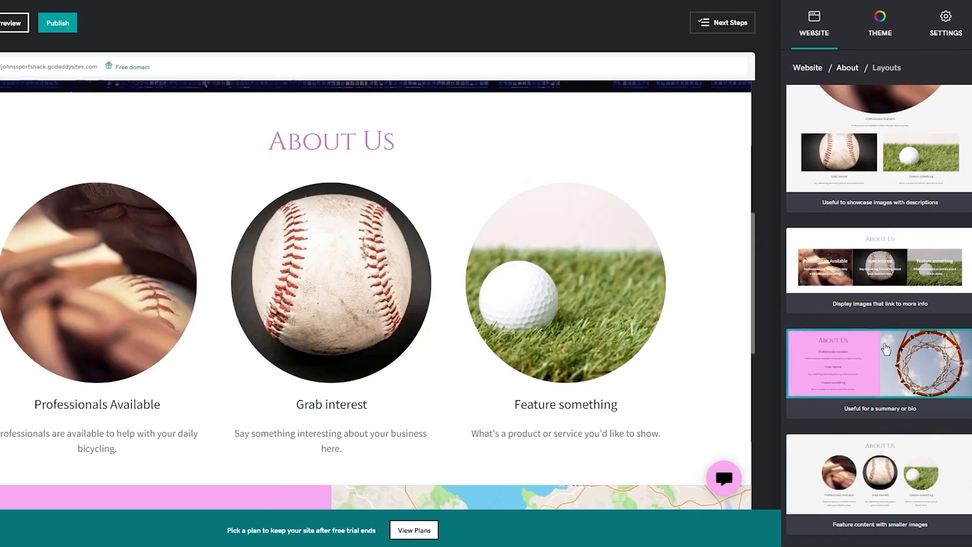
pyautogui.scroll(-5, 885, 294)
pyautogui.scroll(2, 885, 294)
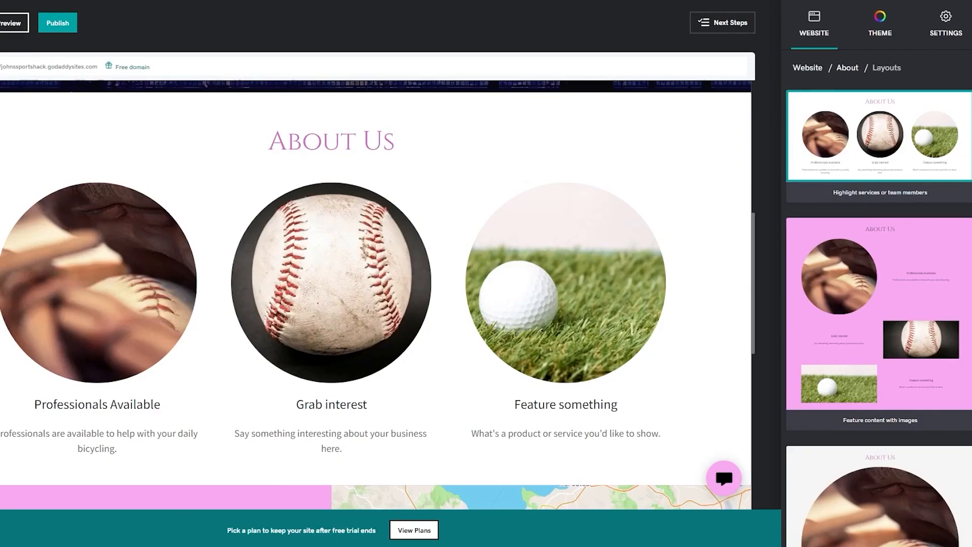
# Step: View the replacement image choices for the golf ball picture in the third About Us group and close them without choosing one
pyautogui.click(537, 280)
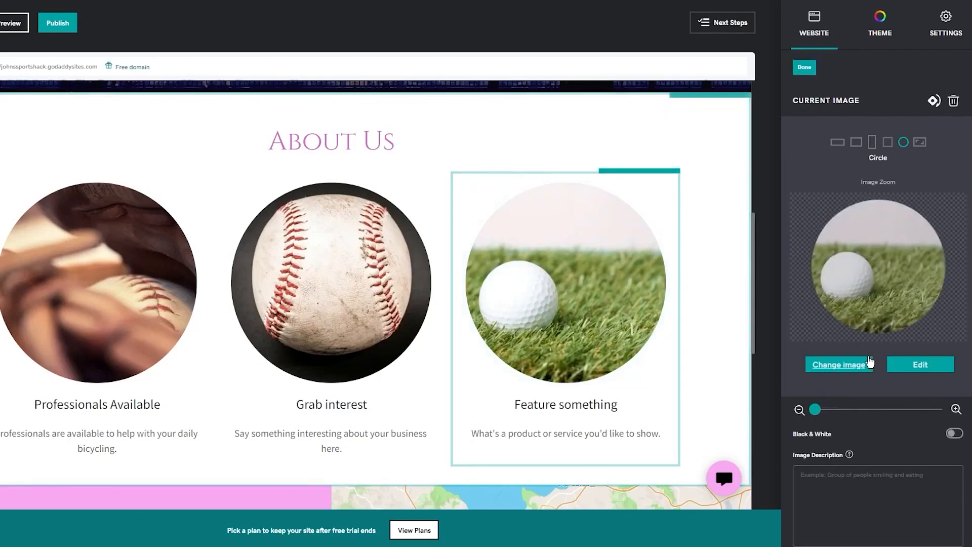
pyautogui.click(827, 364)
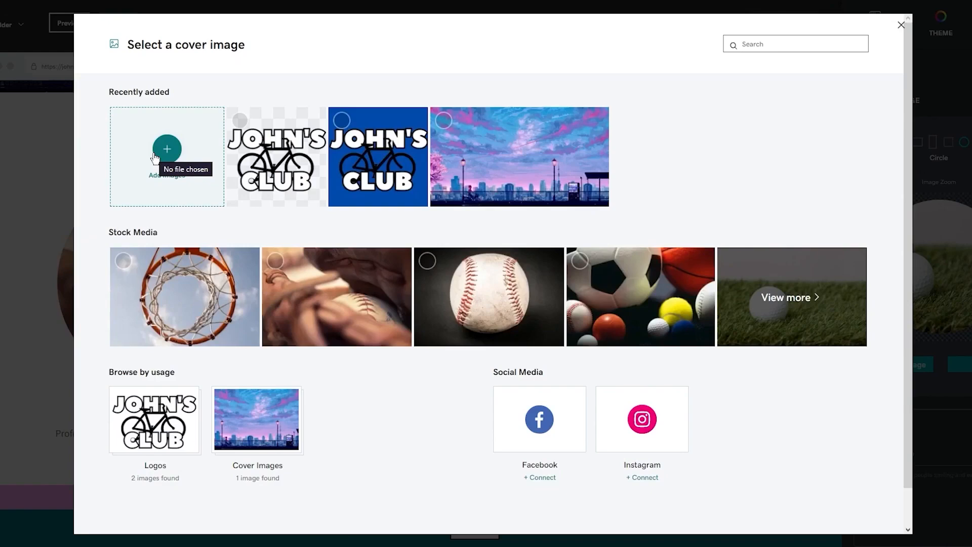
pyautogui.click(902, 26)
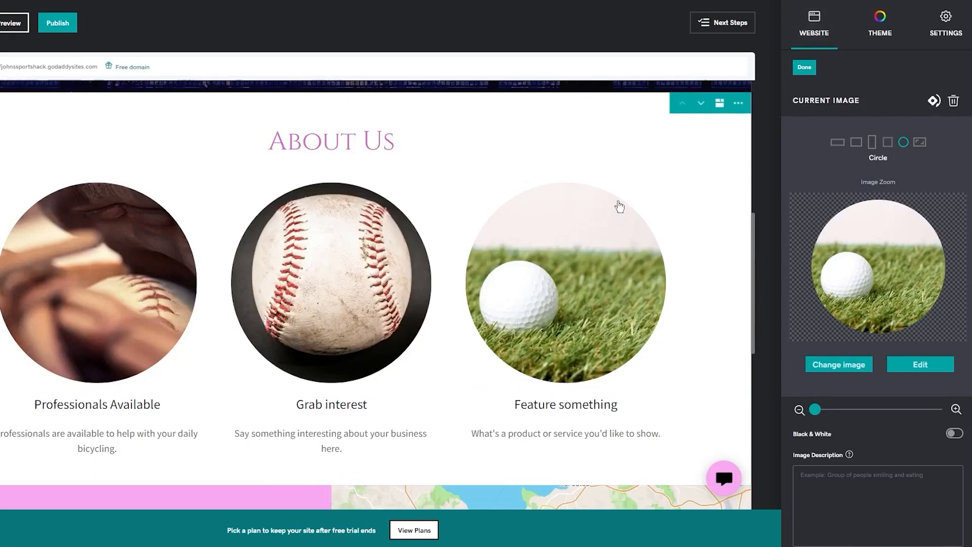
# Step: Review the whole home page from the promotional banner to the footer, including the image options of the third About Us group
pyautogui.scroll(10, 618, 208)
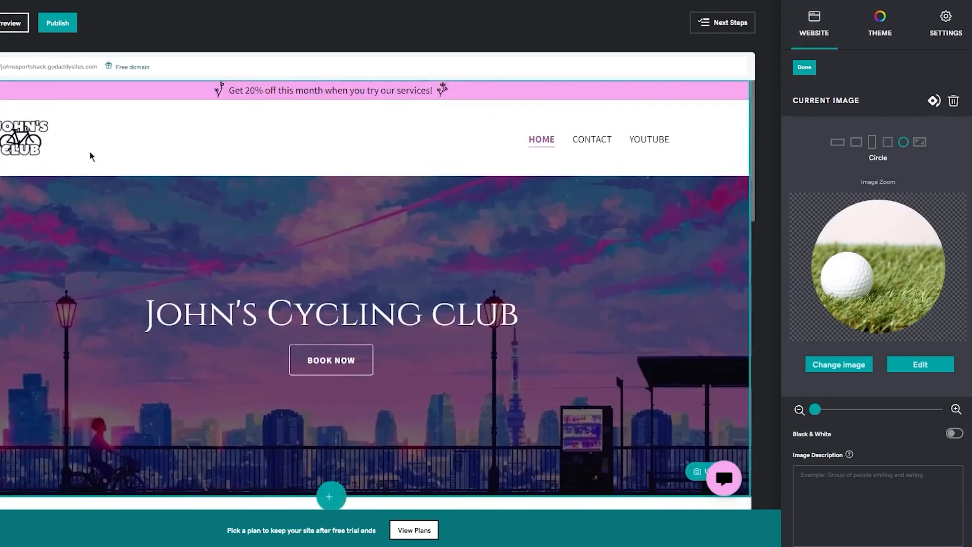
pyautogui.scroll(-1, 405, 205)
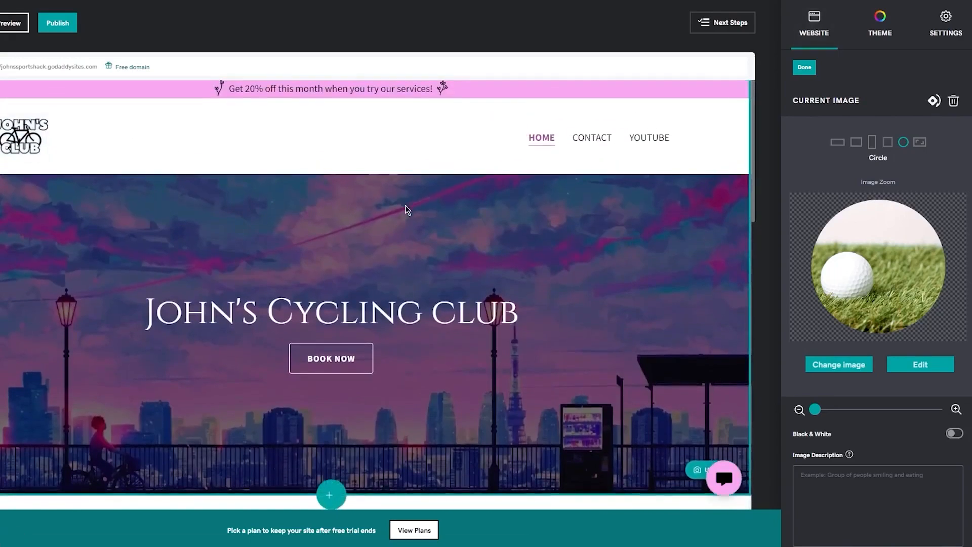
pyautogui.scroll(-12, 405, 205)
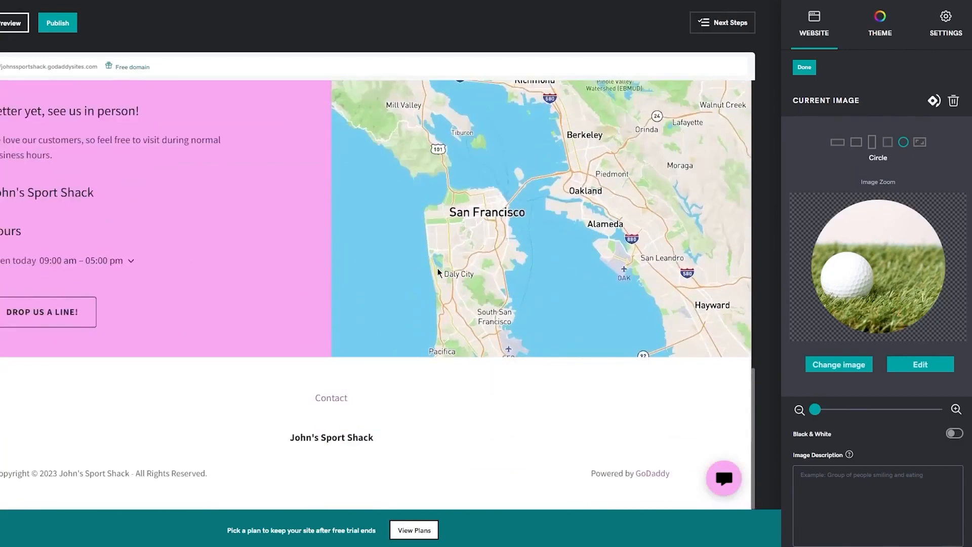
pyautogui.scroll(10, 439, 272)
pyautogui.scroll(-2, 713, 317)
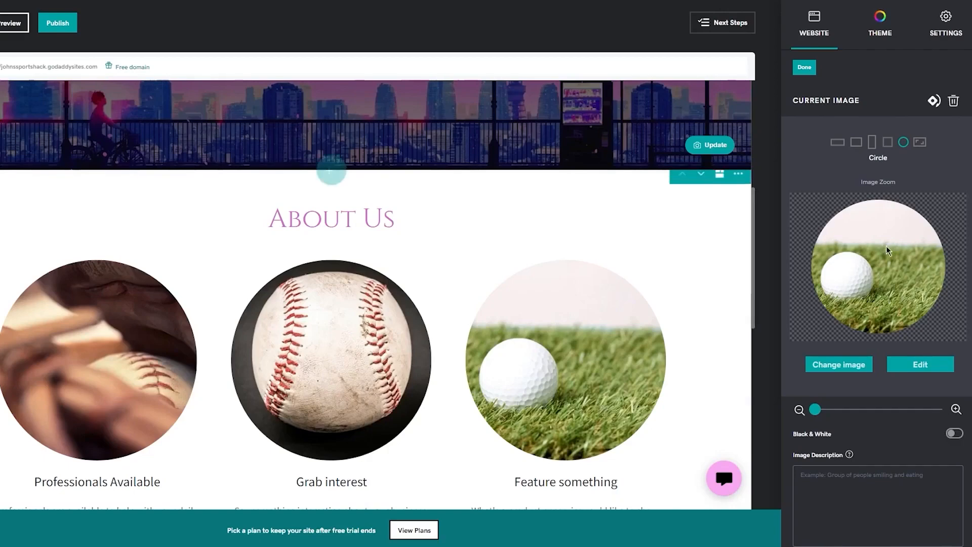
pyautogui.scroll(-1, 917, 316)
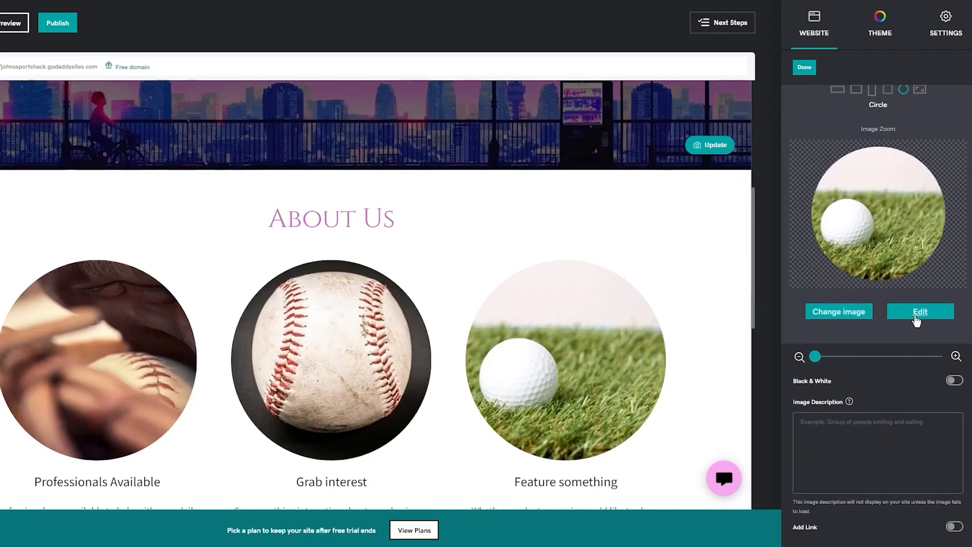
pyautogui.scroll(5, 711, 277)
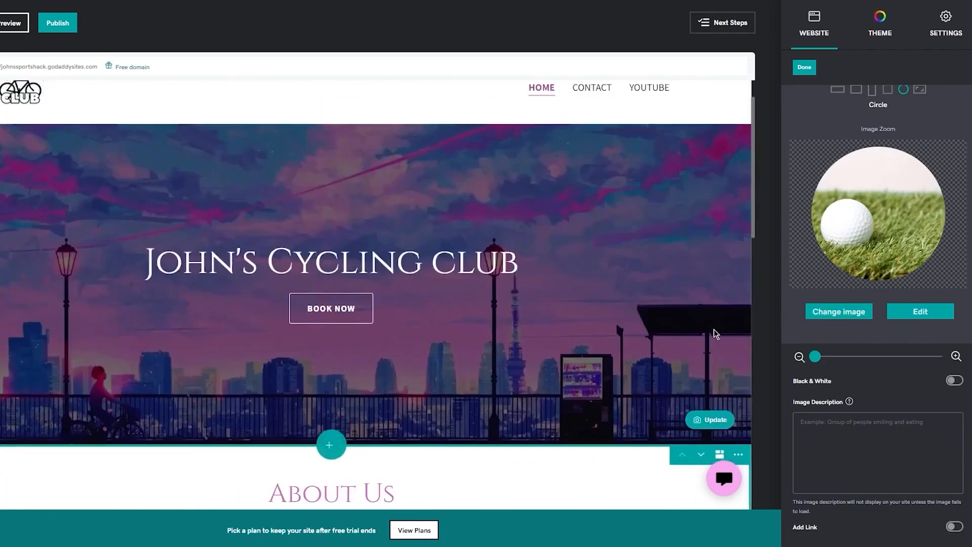
pyautogui.scroll(-2, 715, 319)
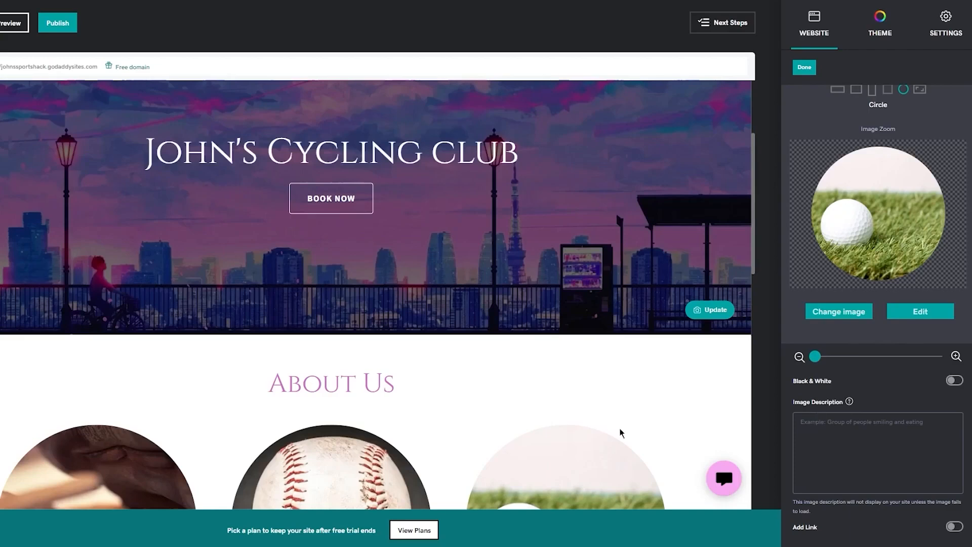
pyautogui.scroll(-4, 270, 315)
pyautogui.scroll(-11, 270, 315)
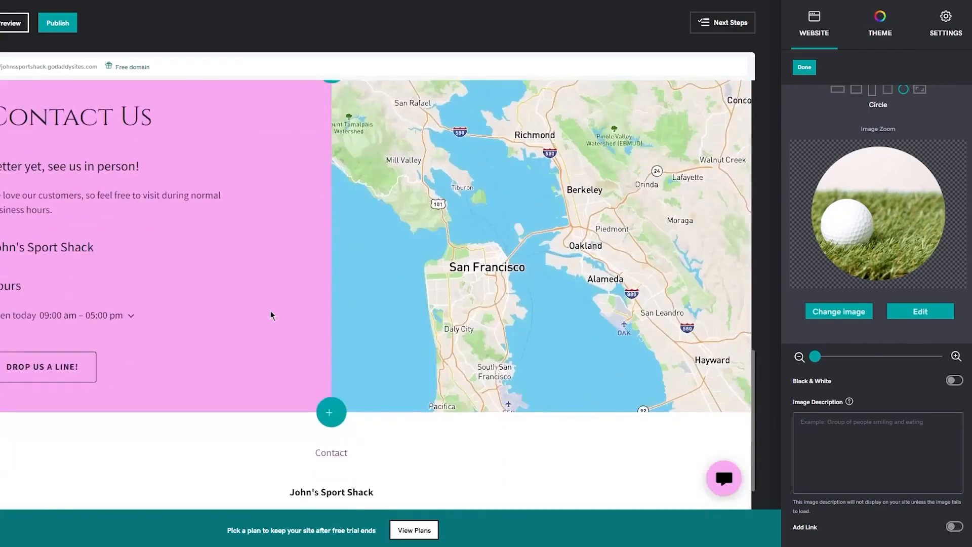
pyautogui.scroll(14, 271, 315)
pyautogui.scroll(3, 270, 314)
pyautogui.scroll(-12, 271, 315)
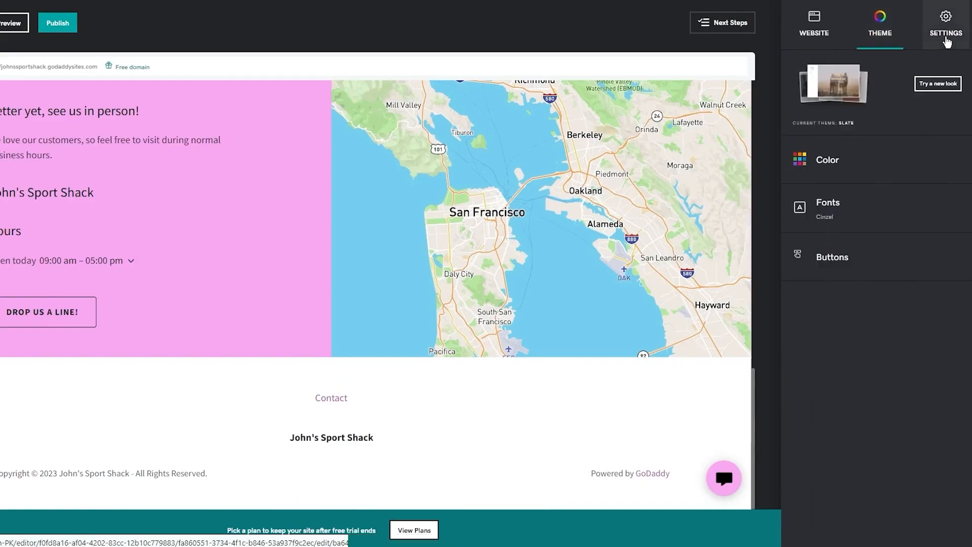
# Step: Examine the site settings list and briefly check the Next Steps suggestions
pyautogui.click(945, 41)
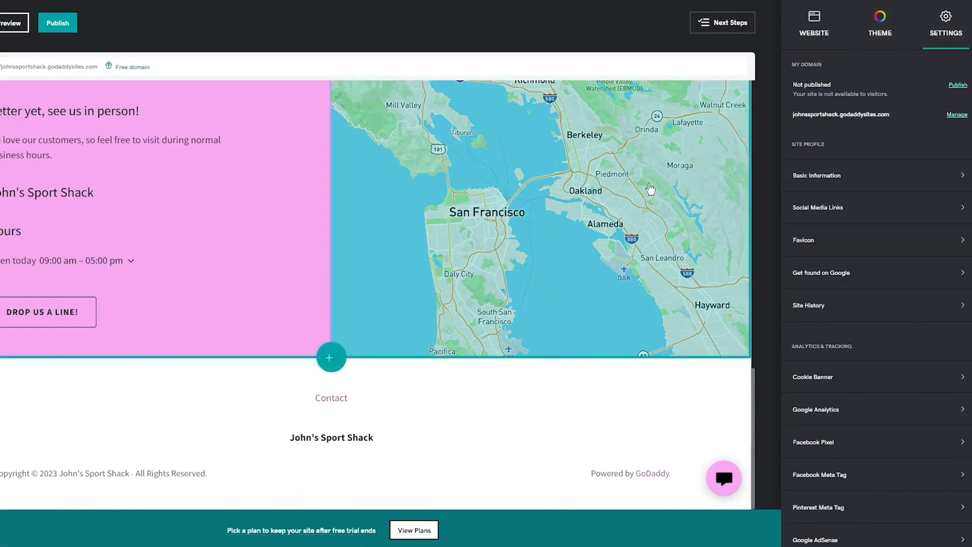
pyautogui.scroll(15, 650, 189)
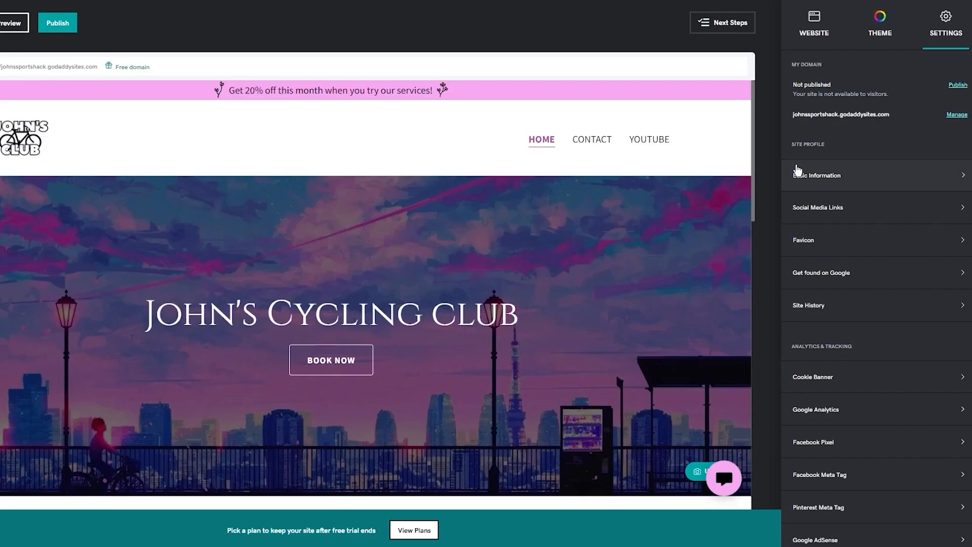
pyautogui.click(741, 24)
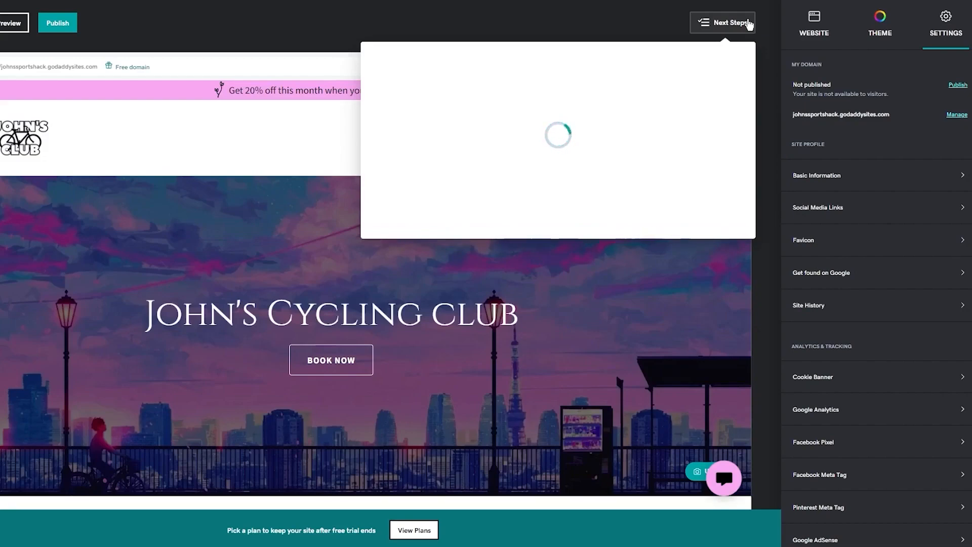
pyautogui.click(745, 21)
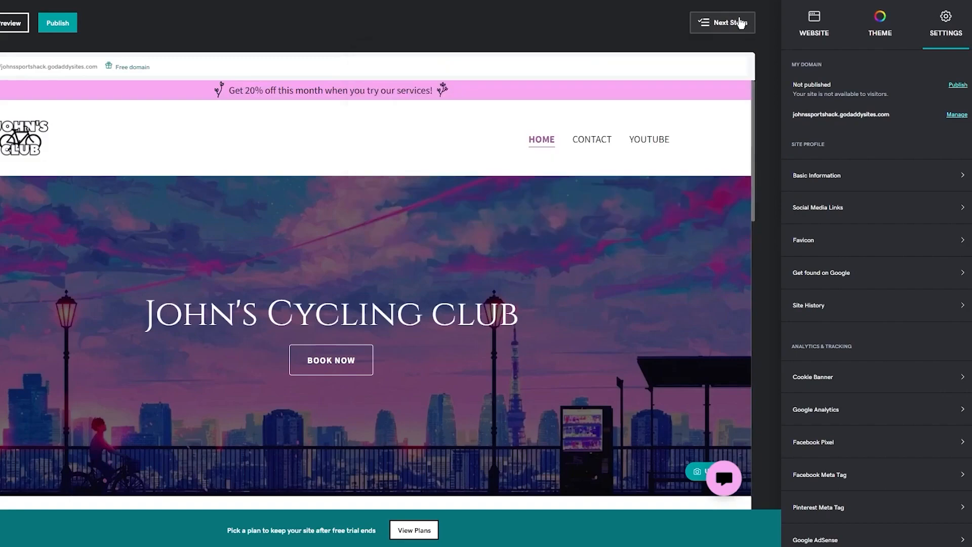
# Step: Publish the site at the free GoDaddy URL johnssportshack.godaddysites.com and dismiss the custom domain suggestion
pyautogui.click(62, 28)
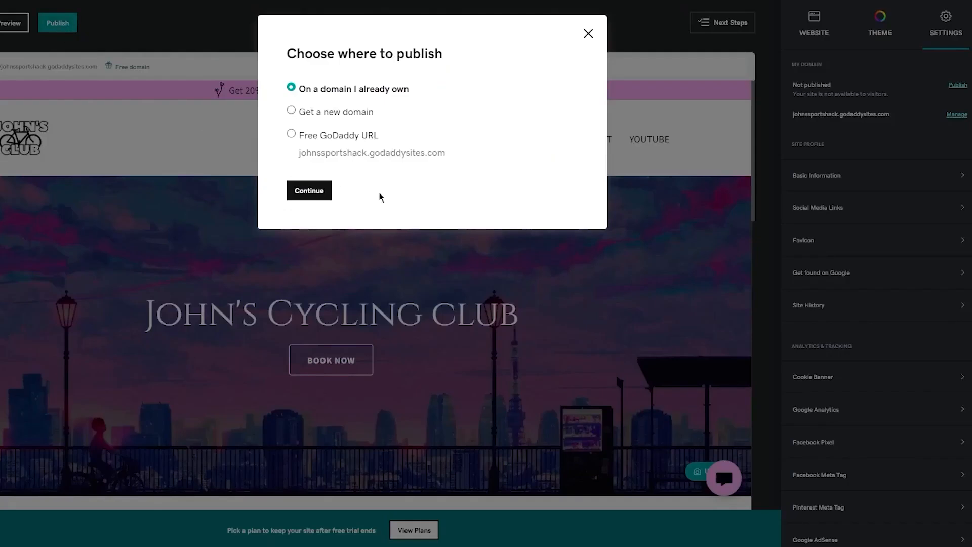
pyautogui.click(311, 196)
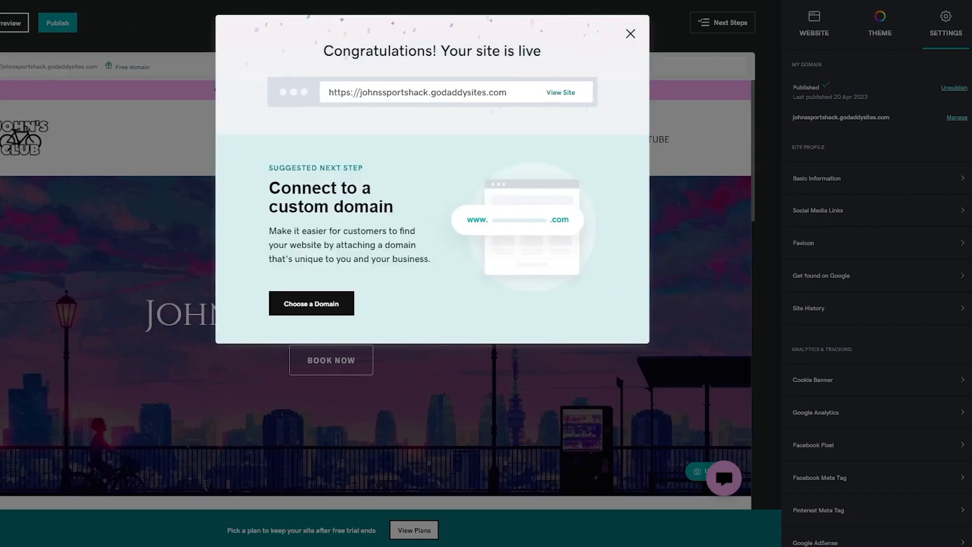
pyautogui.click(629, 36)
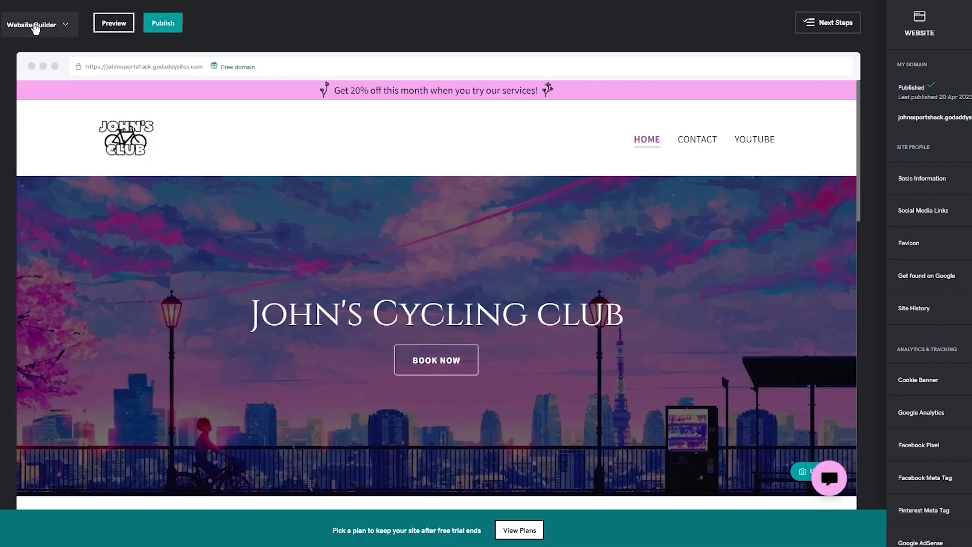
# Step: Open the site's dashboard from the editor, view the website's desktop and mobile previews, and return to the dashboard
pyautogui.click(6, 25)
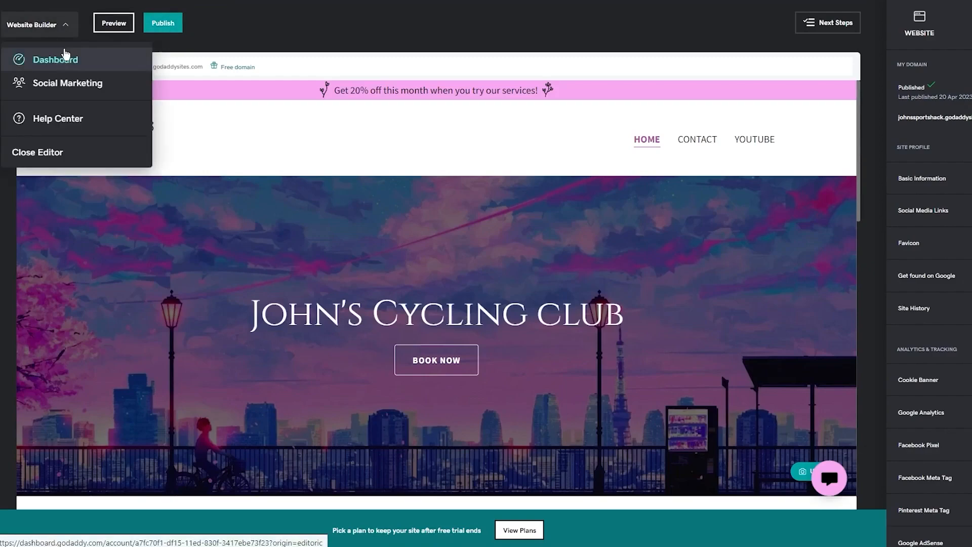
pyautogui.click(65, 55)
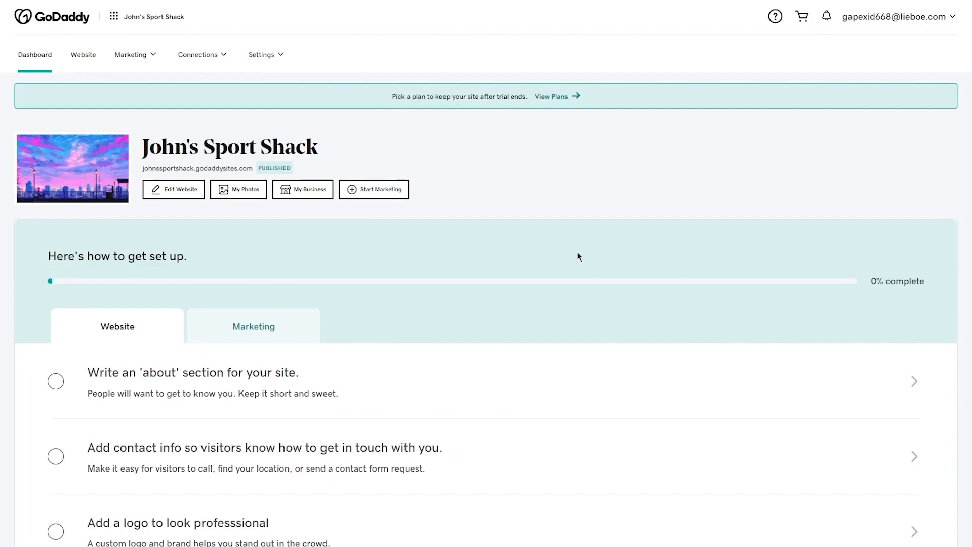
pyautogui.click(76, 60)
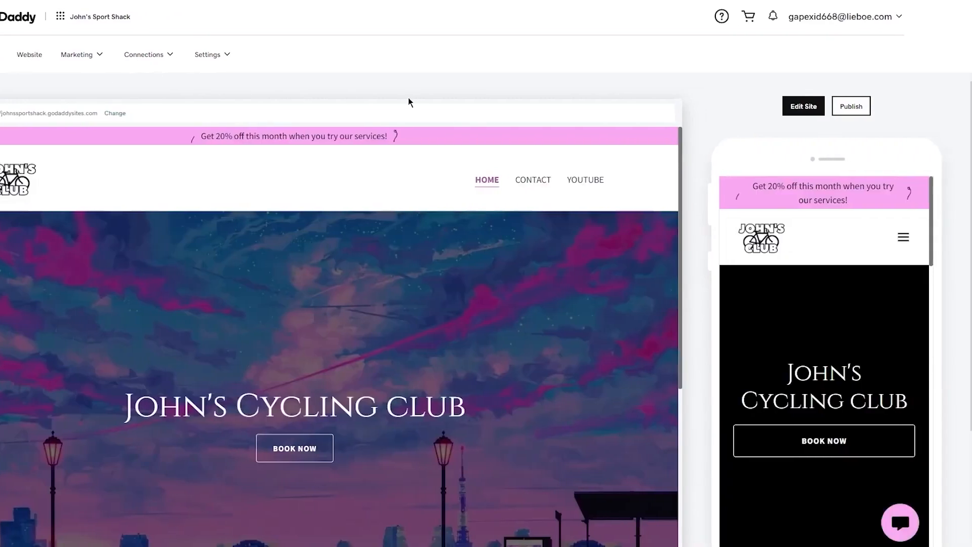
pyautogui.scroll(-3, 466, 97)
pyautogui.scroll(3, 408, 97)
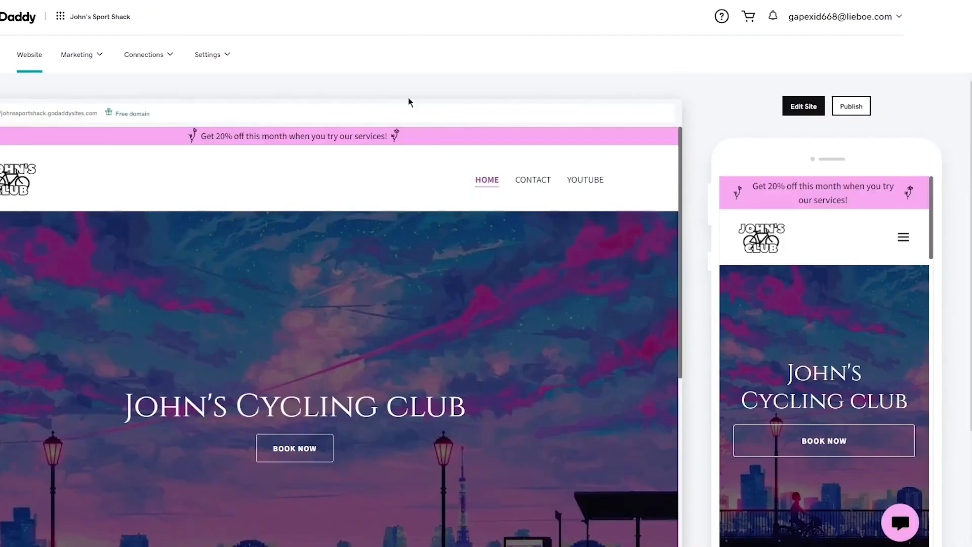
pyautogui.click(99, 60)
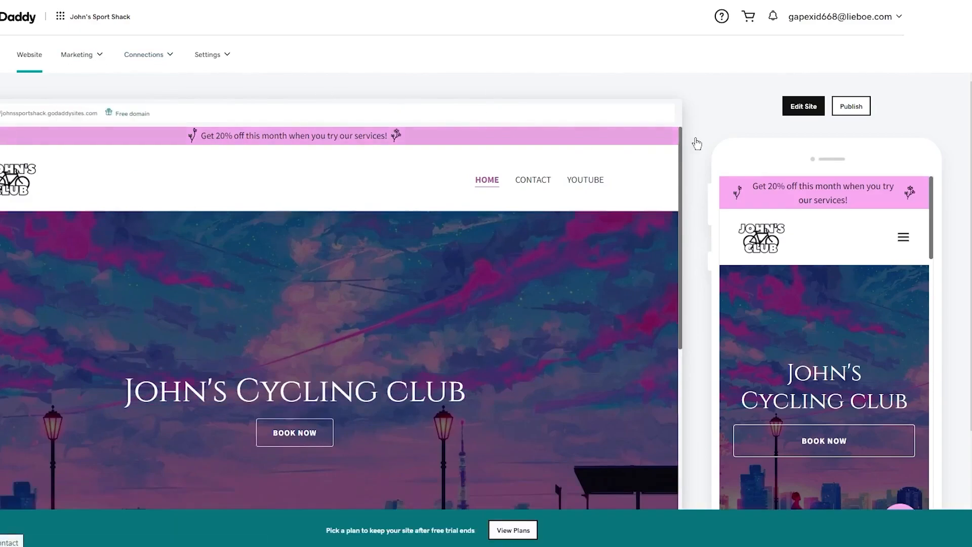
pyautogui.hotkey('alt', 'Left')
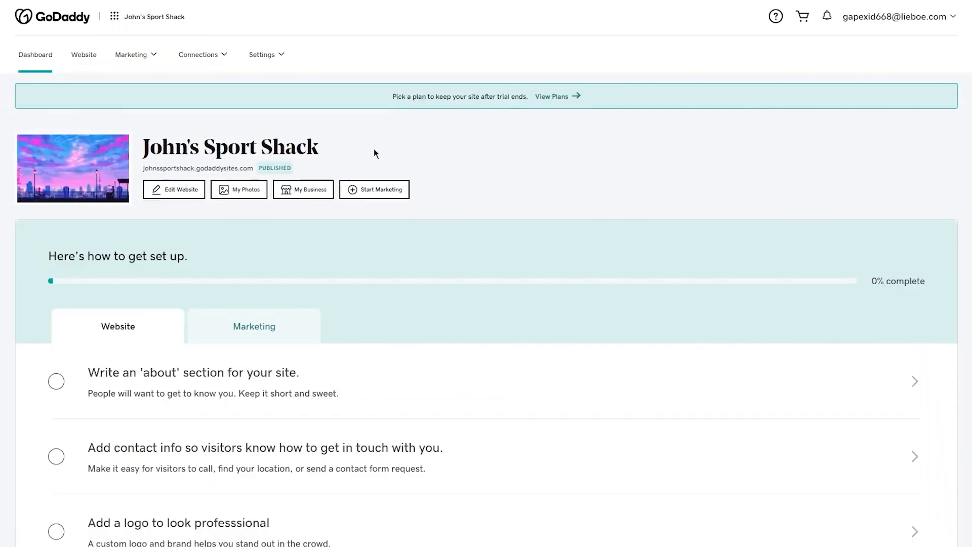
# Step: Look over the My Business page, and return to the dashboard to examine its setup checklist and growth suggestions
pyautogui.hotkey('alt', 'Left')
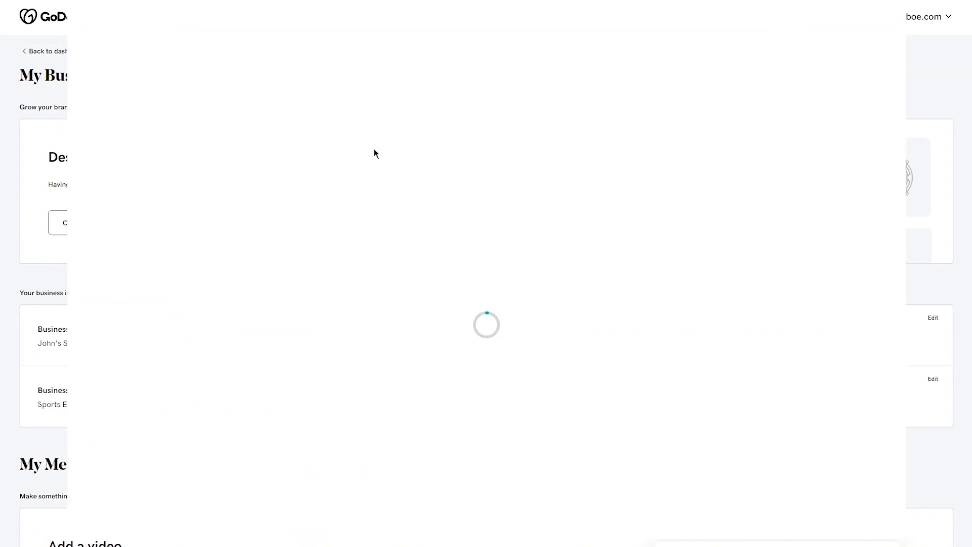
pyautogui.scroll(-20, 374, 148)
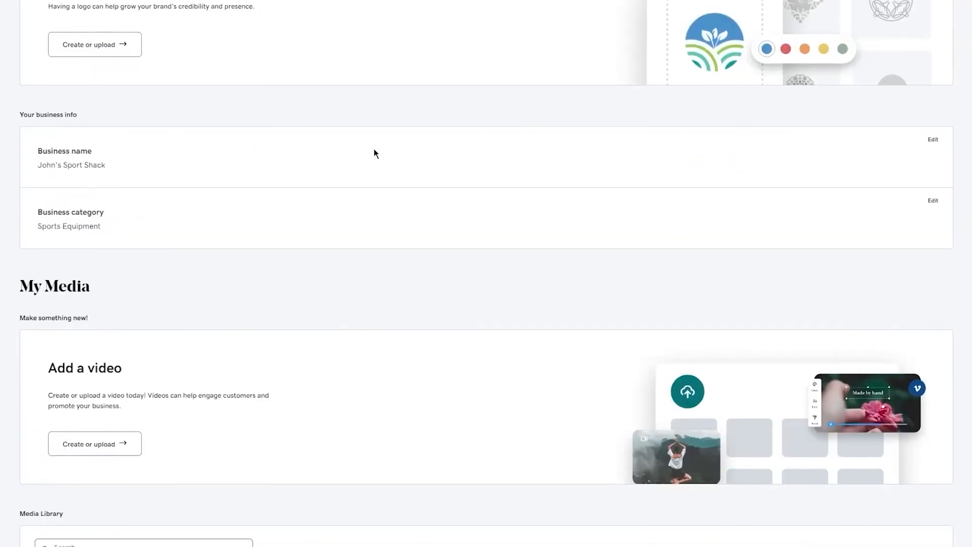
pyautogui.scroll(20, 374, 148)
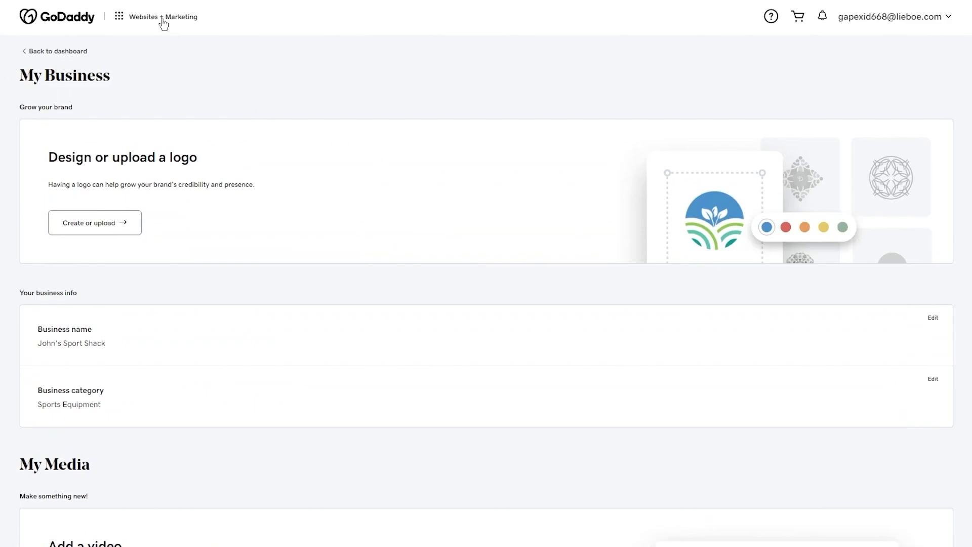
pyautogui.click(29, 52)
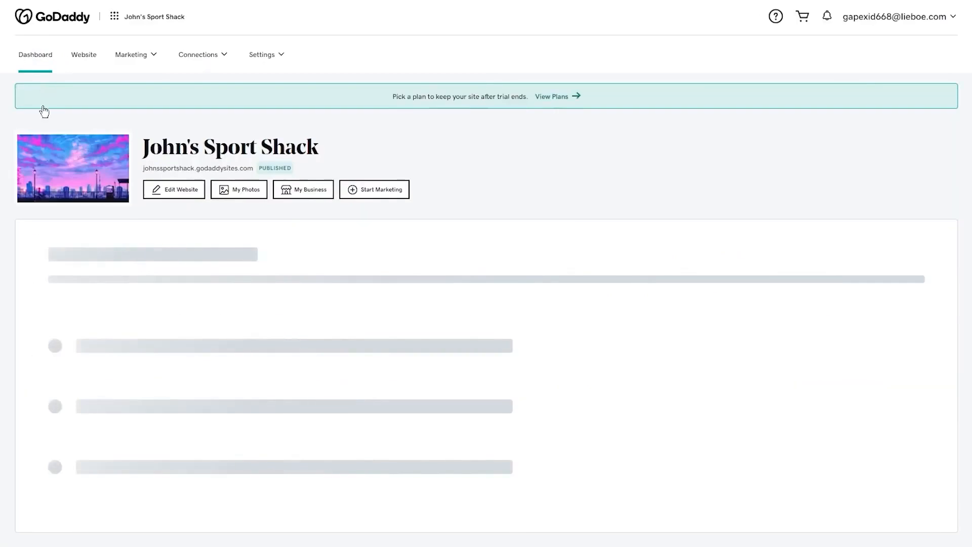
pyautogui.scroll(-5, 23, 237)
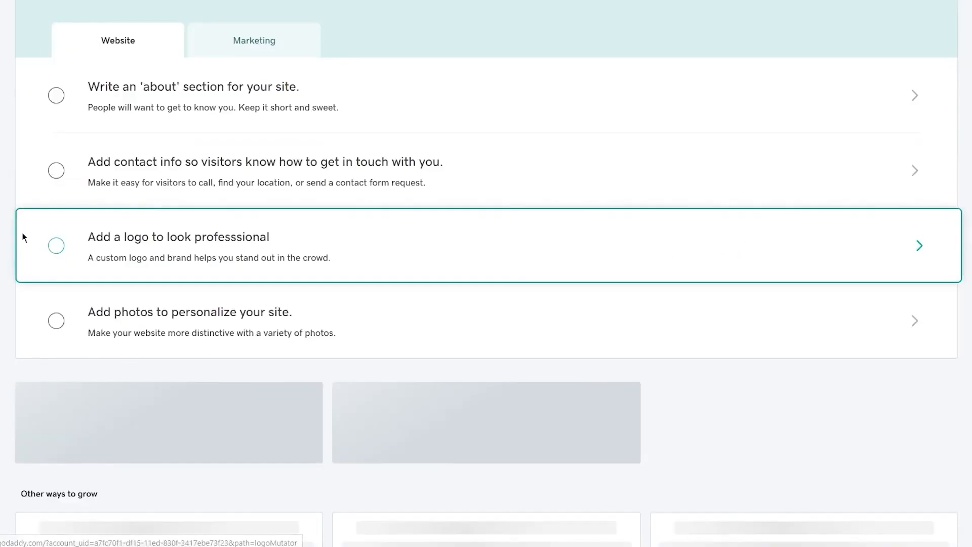
pyautogui.scroll(-8, 23, 236)
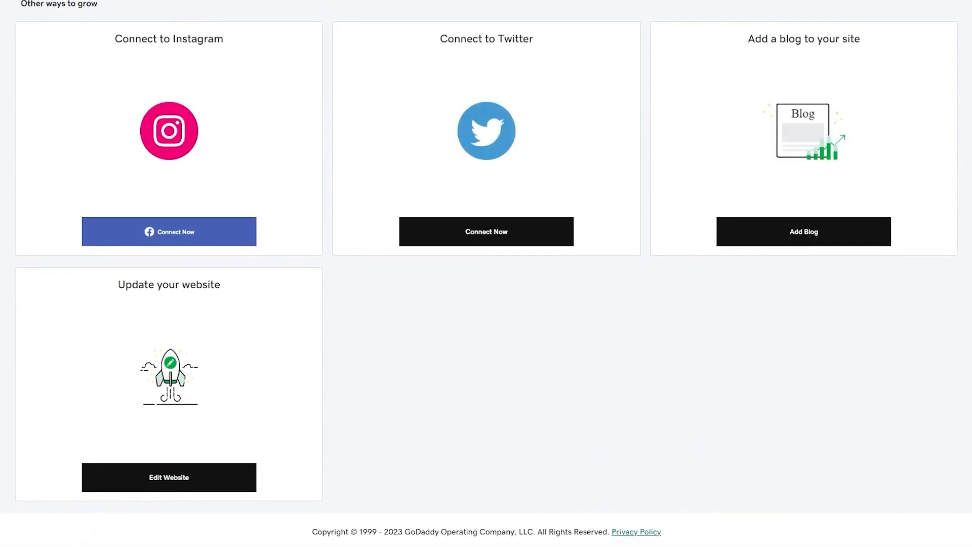
pyautogui.scroll(10, 120, 119)
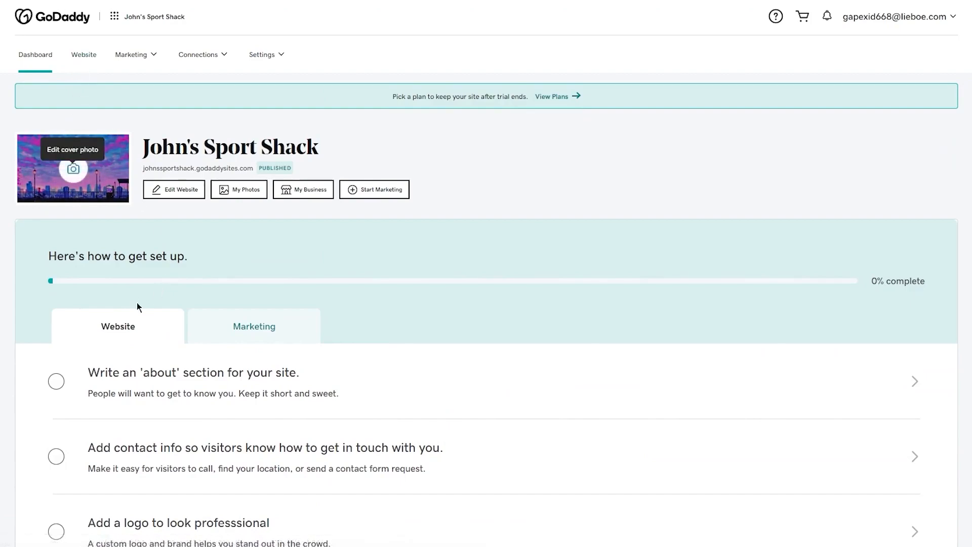
# Step: Open the website for editing and review the home page from the header image to the footer
pyautogui.click(181, 189)
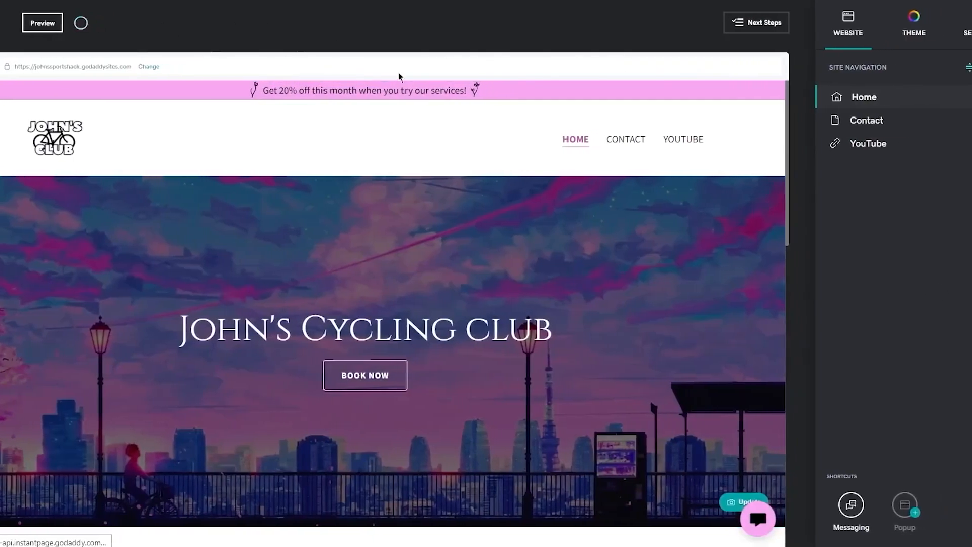
pyautogui.scroll(-7, 556, 253)
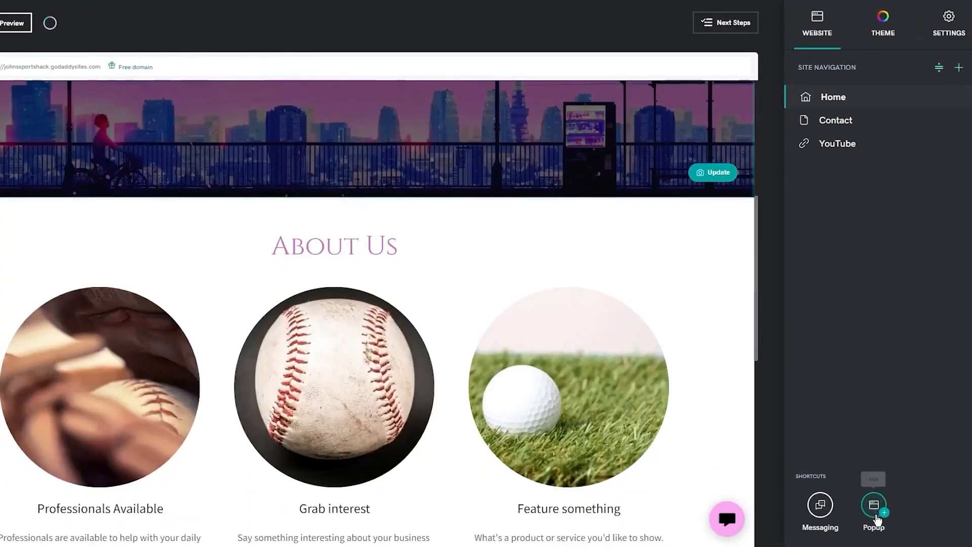
pyautogui.scroll(5, 675, 373)
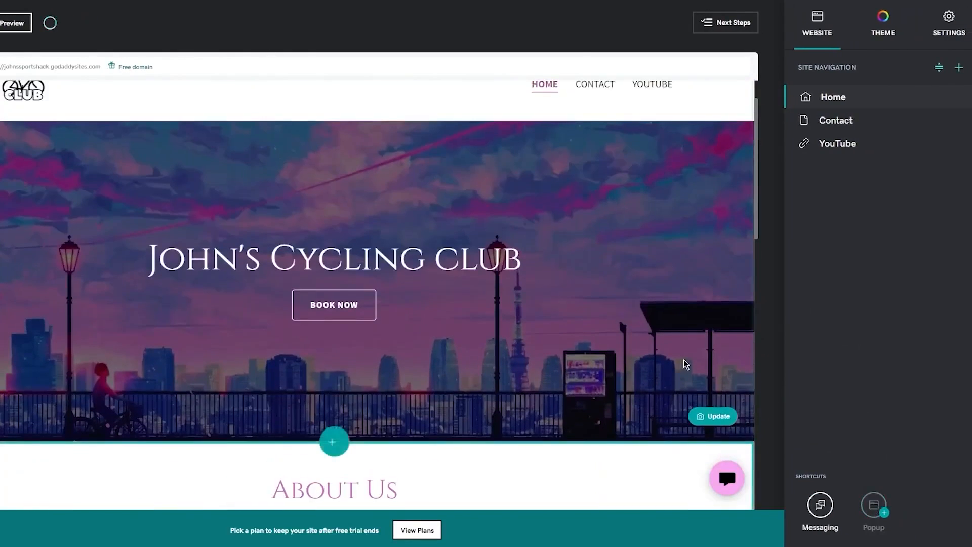
pyautogui.scroll(-11, 685, 362)
pyautogui.scroll(-3, 685, 361)
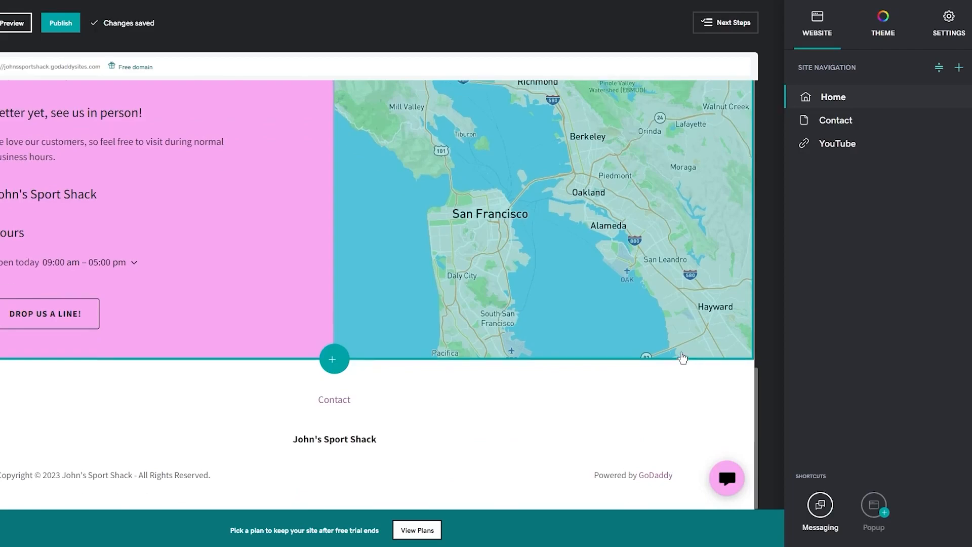
pyautogui.scroll(9, 683, 359)
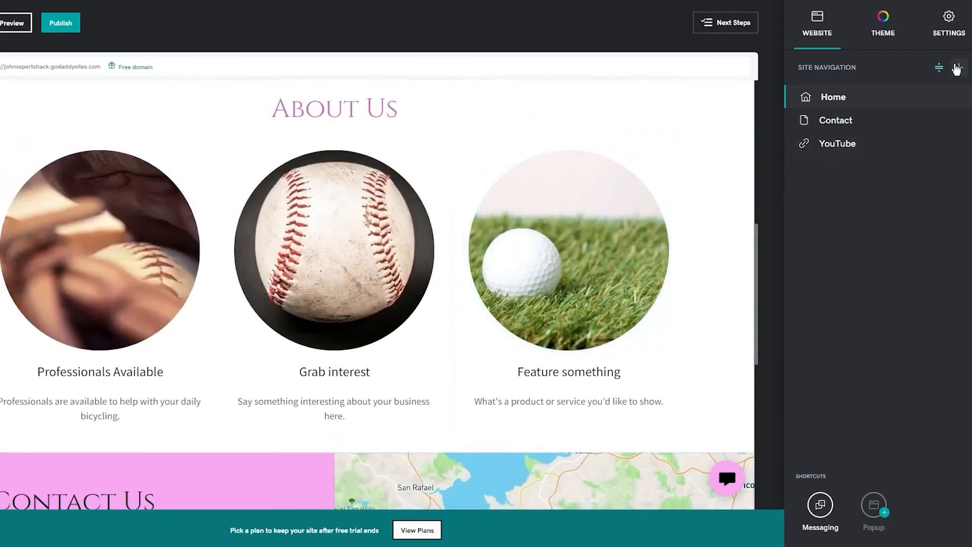
# Step: Check the options for adding a page and the site settings, and return to the site navigation
pyautogui.click(958, 68)
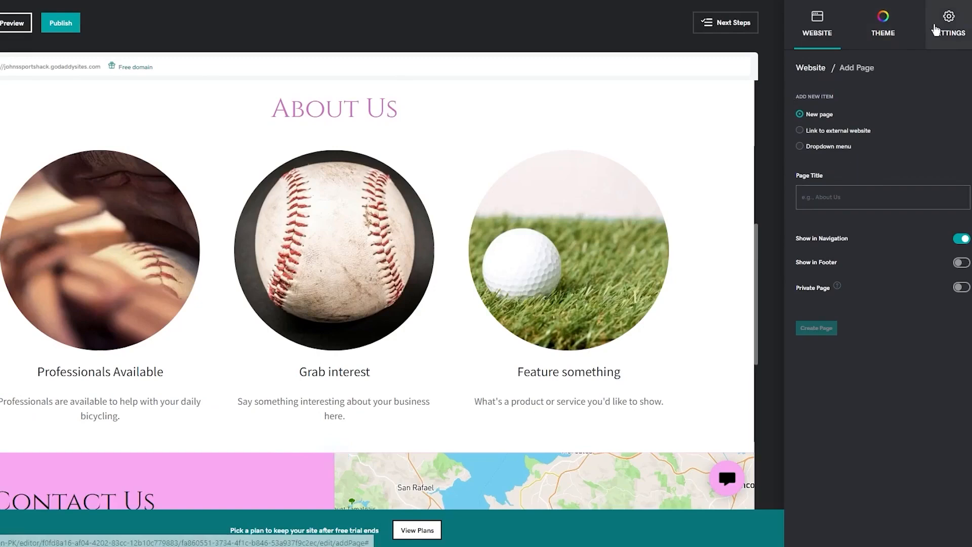
pyautogui.click(931, 30)
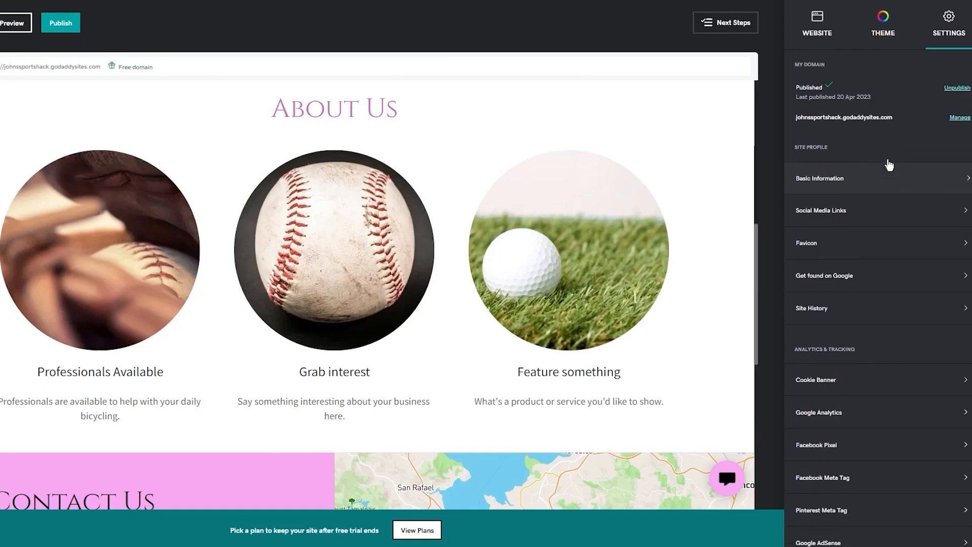
pyautogui.click(826, 45)
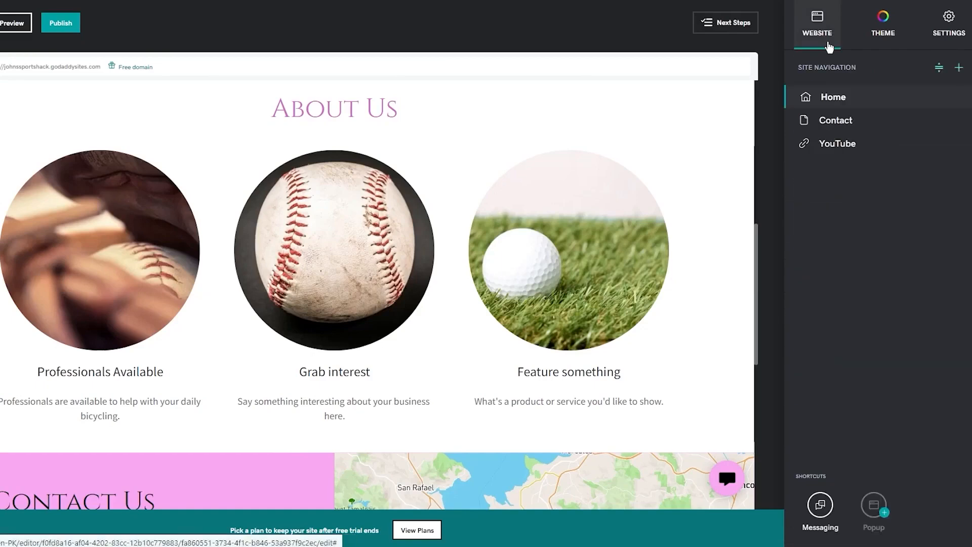
# Step: Start adding a section between the header image and About Us, and browse the Commerce, Contact and General categories
pyautogui.scroll(3, 329, 225)
pyautogui.click(330, 224)
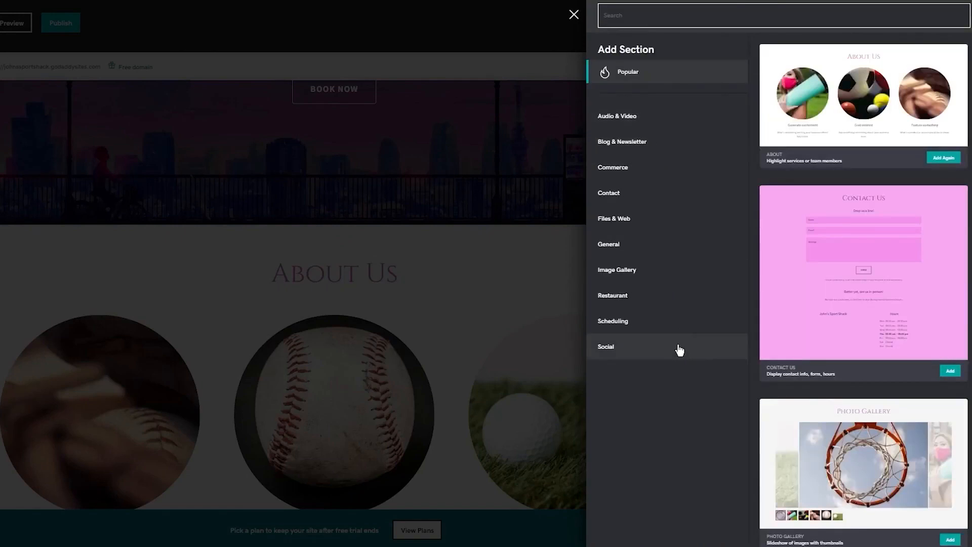
pyautogui.click(678, 168)
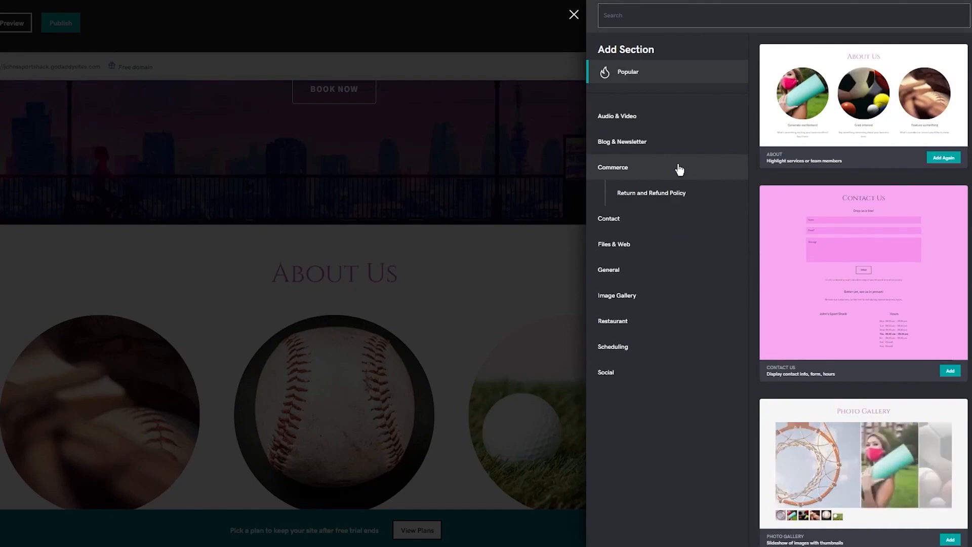
pyautogui.click(658, 231)
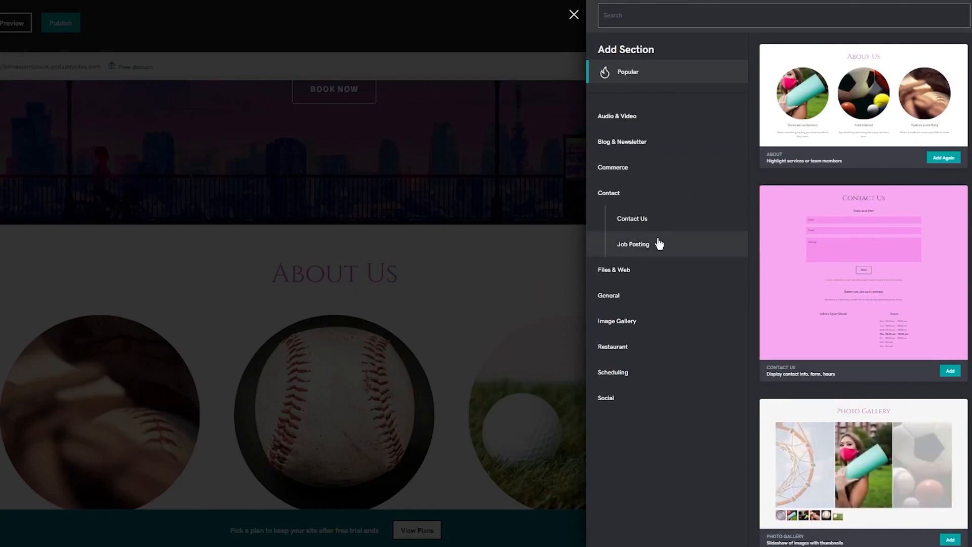
pyautogui.click(647, 299)
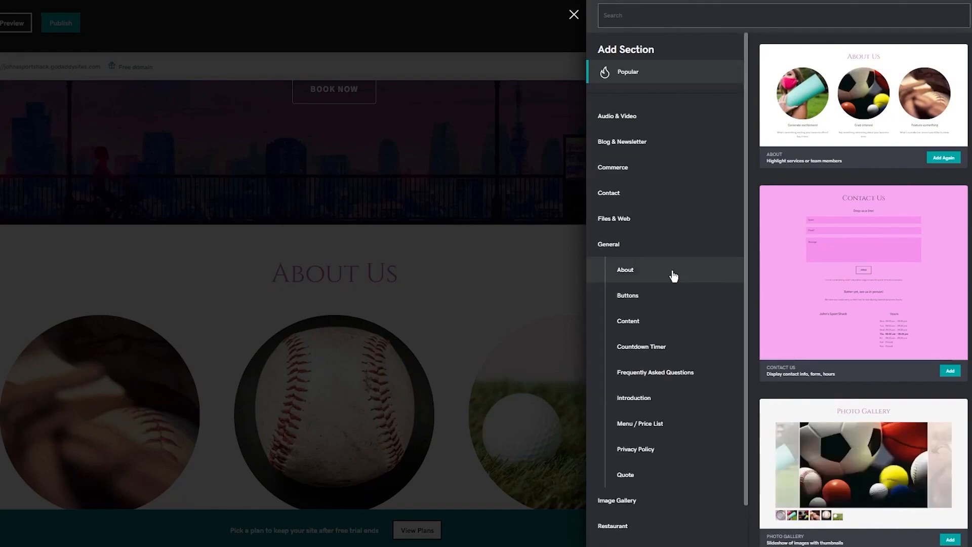
pyautogui.scroll(-2, 671, 277)
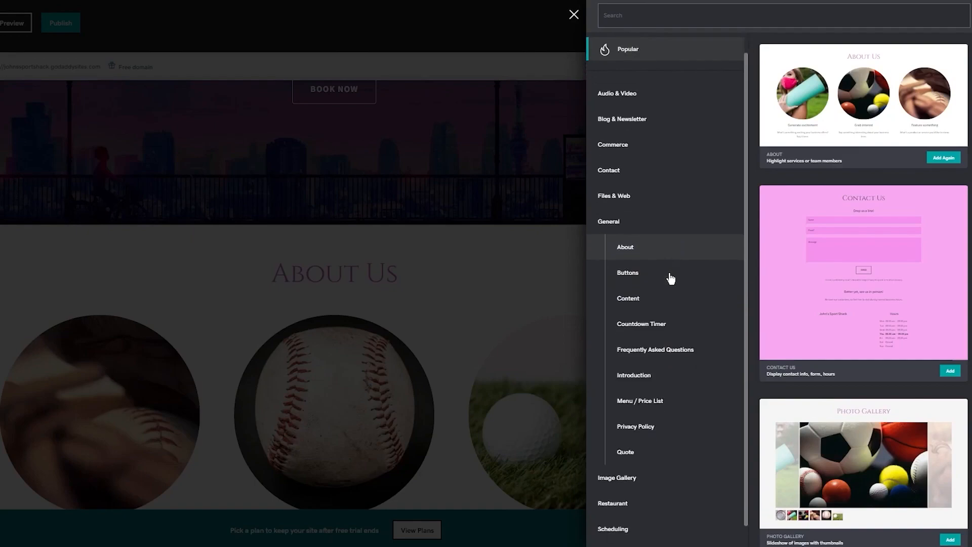
pyautogui.scroll(2, 658, 253)
# Step: Search the section library for "boo" and clear the search
pyautogui.click(739, 21)
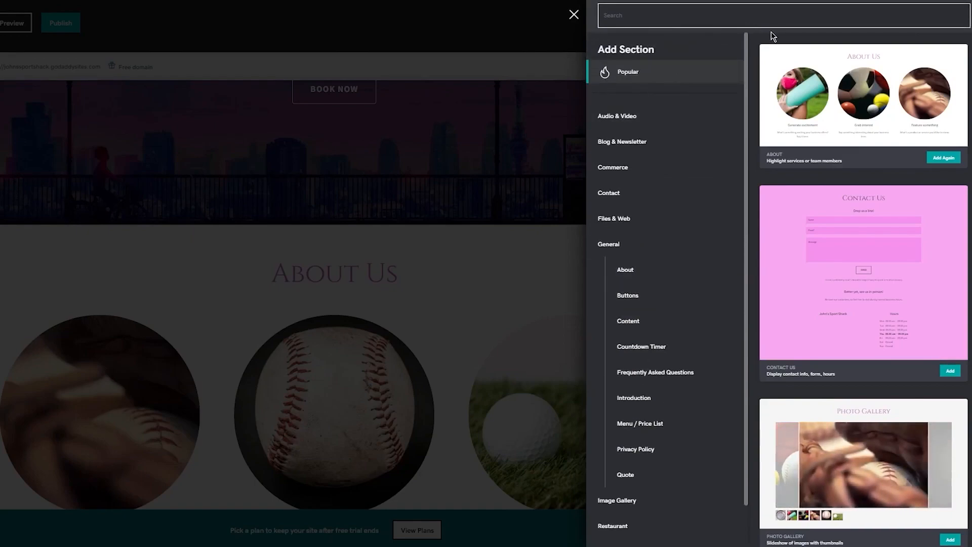
pyautogui.write('boo')
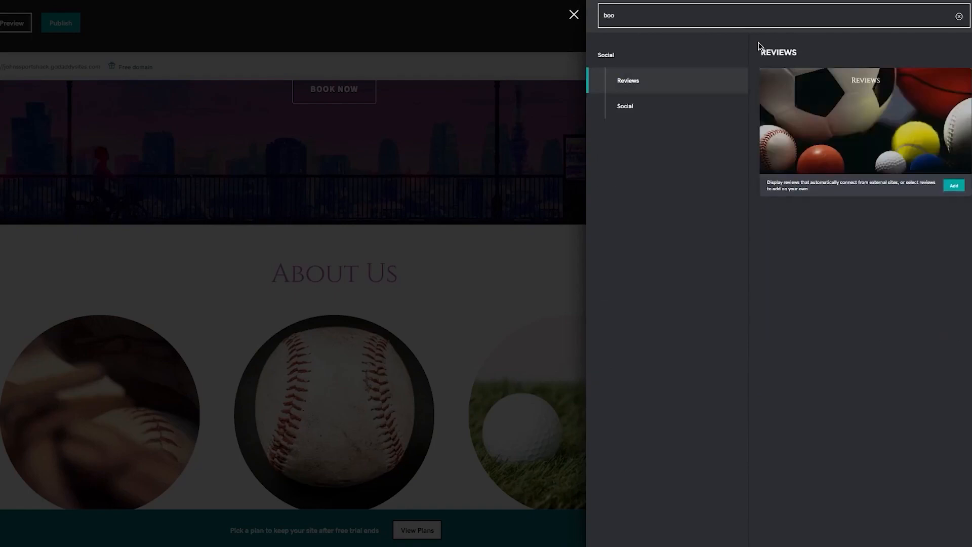
pyautogui.press('BackSpace')
pyautogui.press('BackSpace')
pyautogui.press('BackSpace')
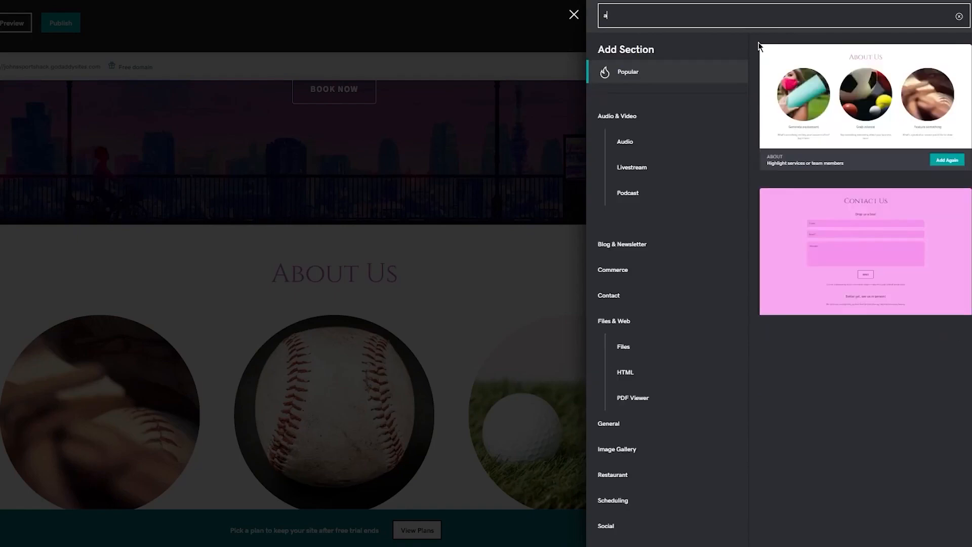
# Step: Search the section library for "appoin" and once more for "Boo", clearing each search
pyautogui.write('appoin')
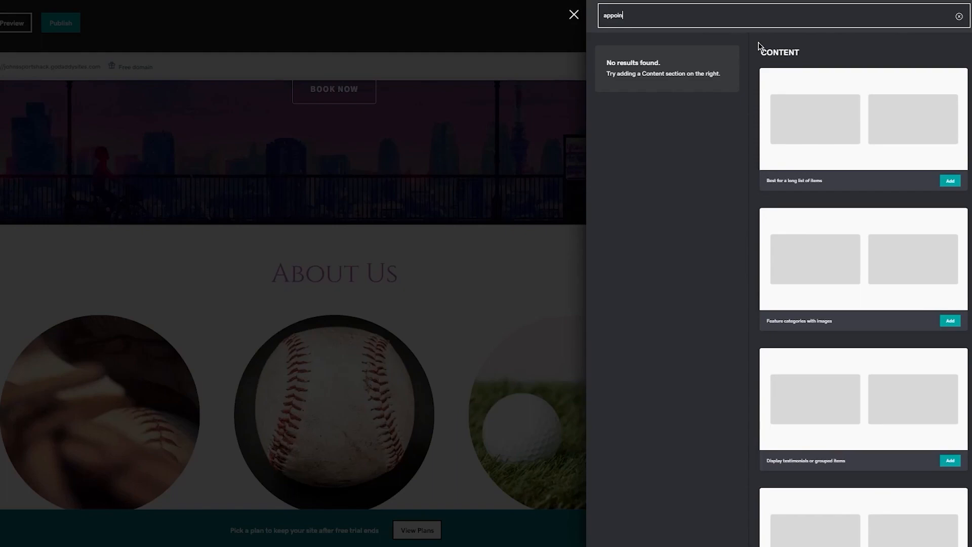
pyautogui.press('BackSpace')
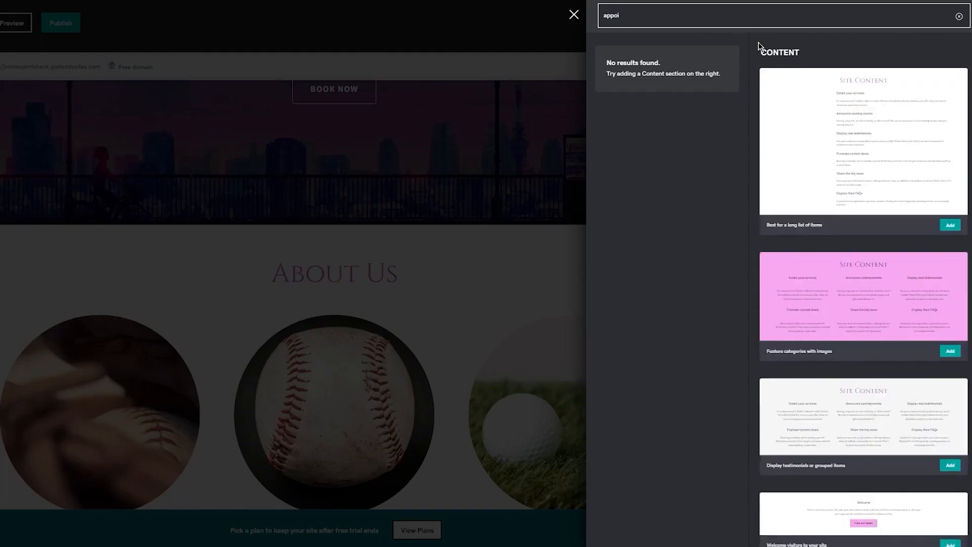
pyautogui.press('BackSpace')
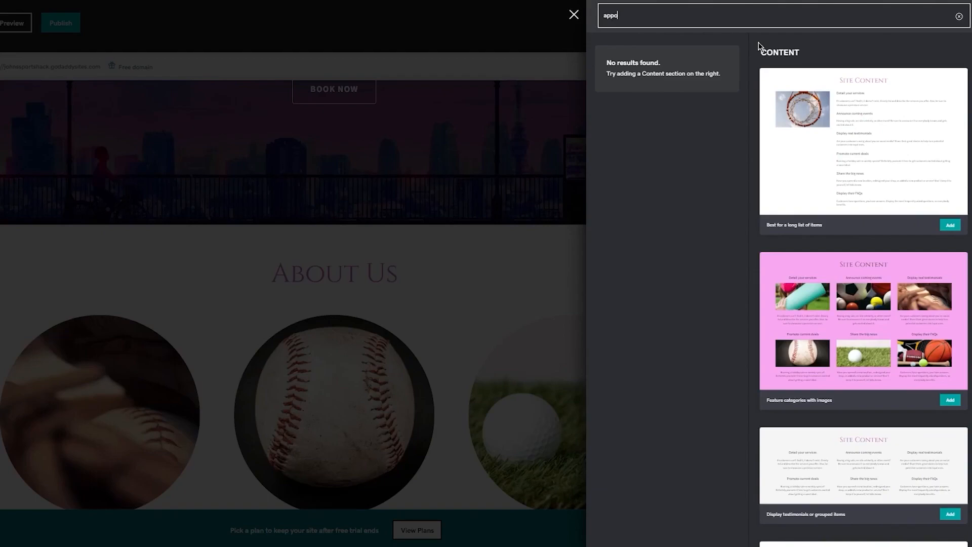
pyautogui.press('BackSpace')
pyautogui.press('BackSpace')
pyautogui.press('BackSpace')
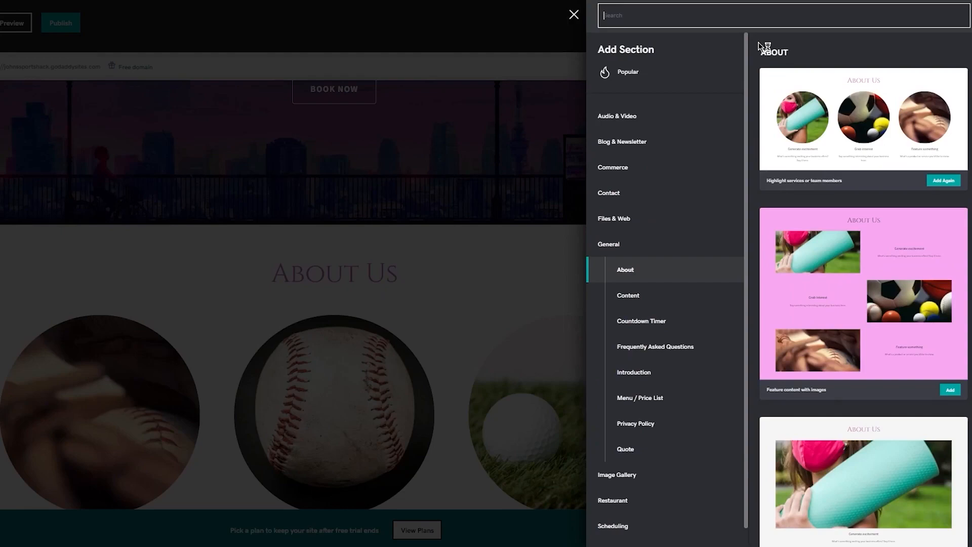
pyautogui.write('Boo')
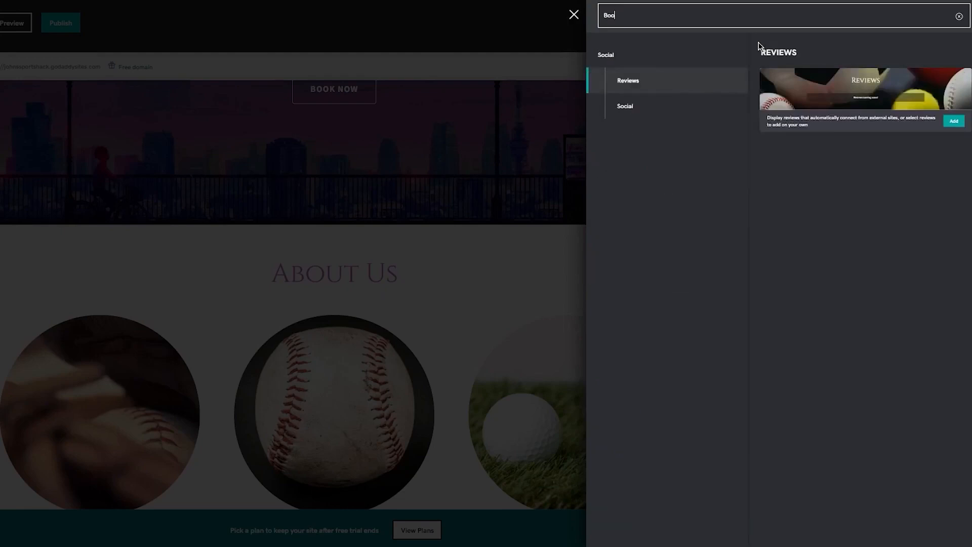
pyautogui.press('BackSpace')
pyautogui.press('BackSpace')
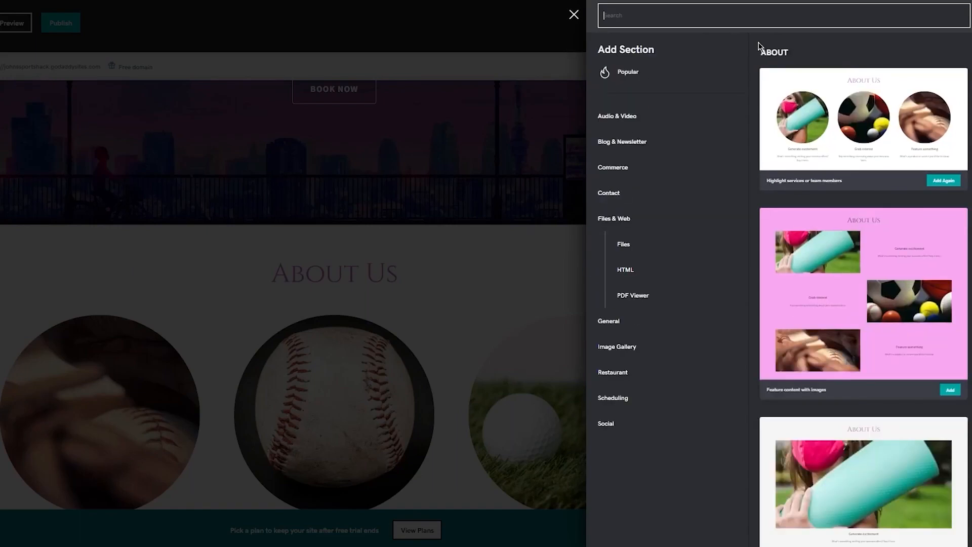
# Step: Add the Calendar section from the Scheduling category above About Us and look over its sample events
pyautogui.click(636, 403)
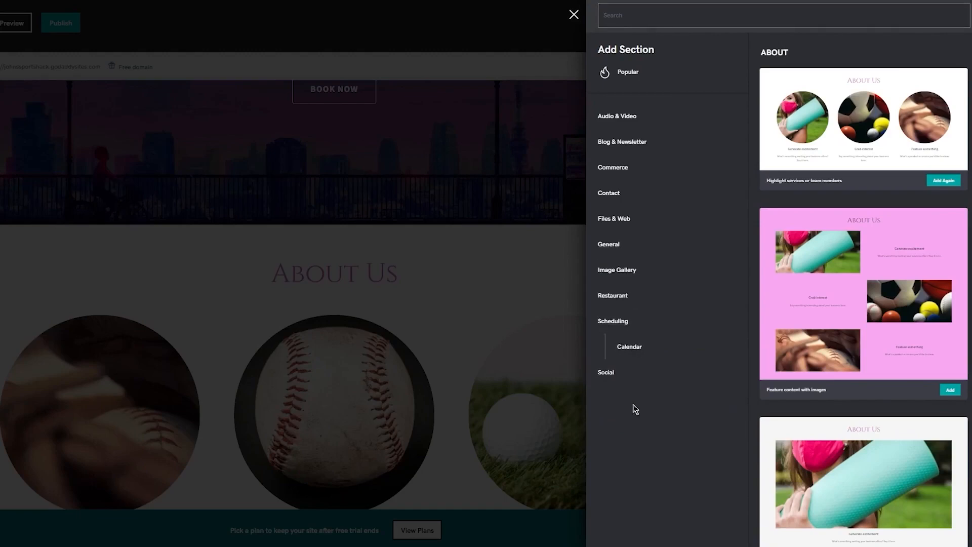
pyautogui.click(637, 354)
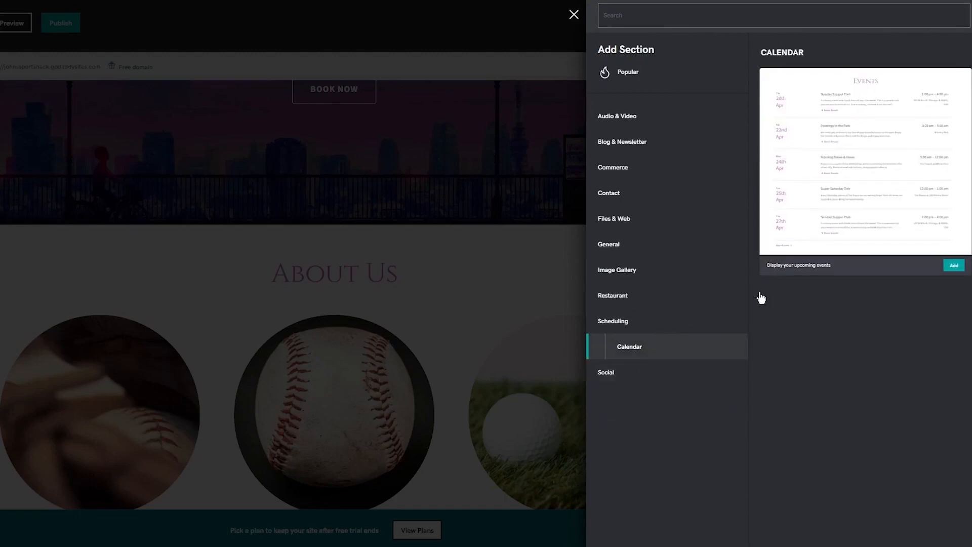
pyautogui.click(962, 270)
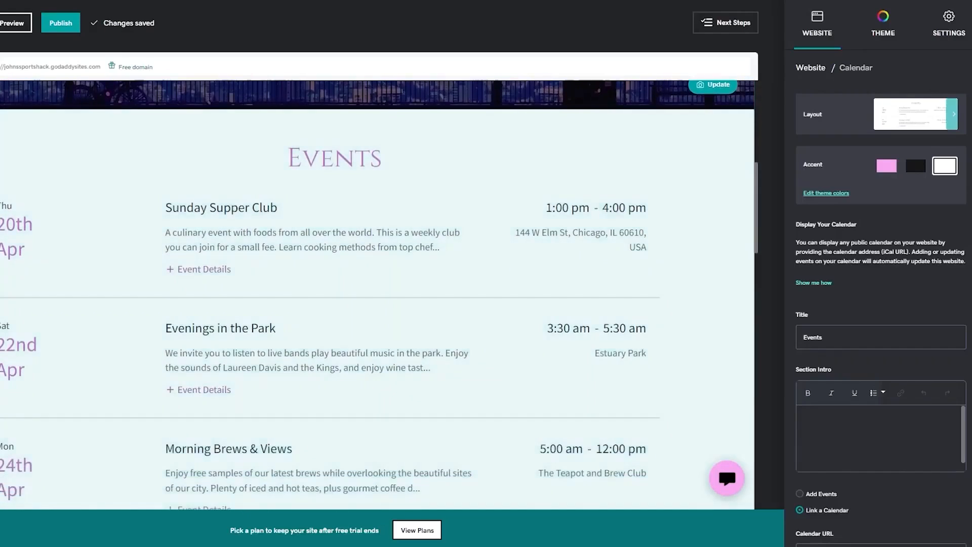
pyautogui.scroll(-10, 722, 236)
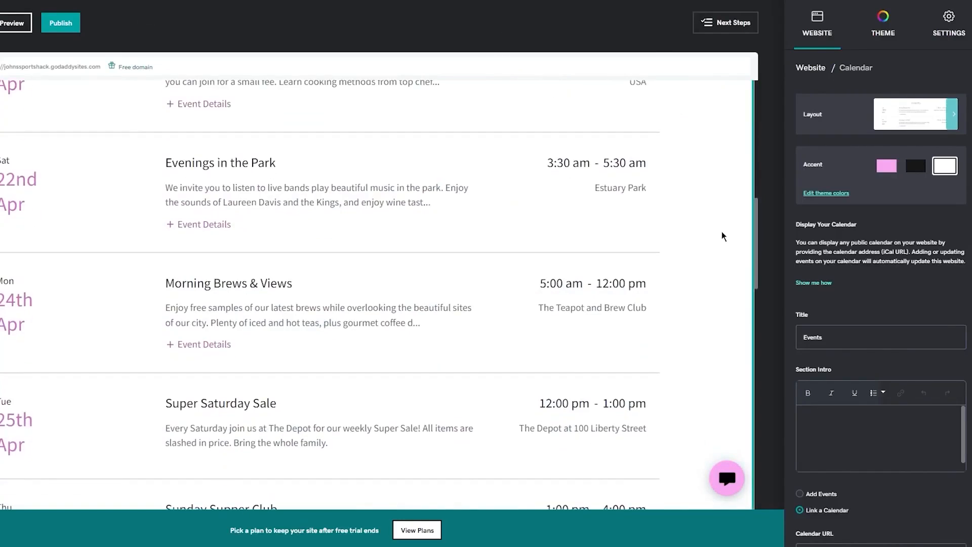
pyautogui.scroll(3, 723, 235)
pyautogui.scroll(12, 723, 236)
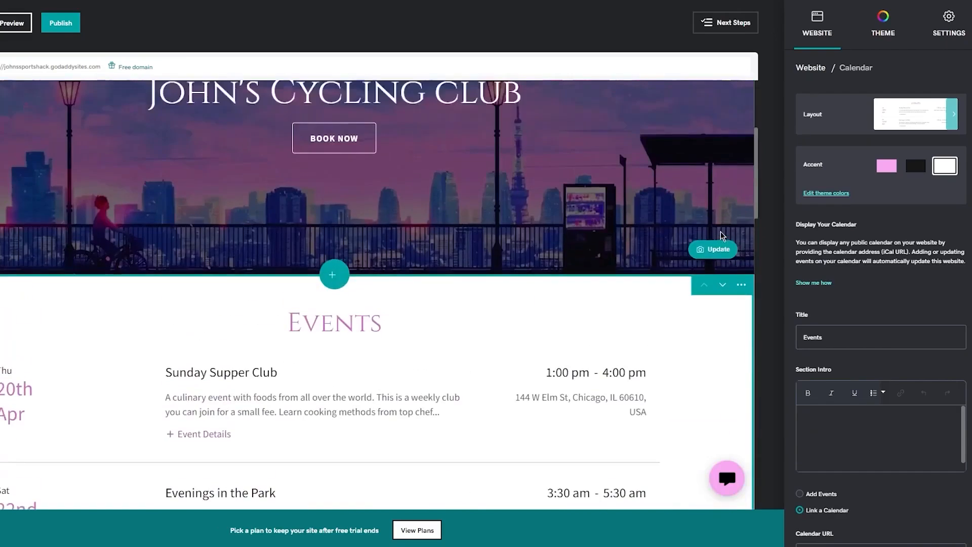
pyautogui.scroll(-5, 722, 236)
pyautogui.scroll(3, 699, 251)
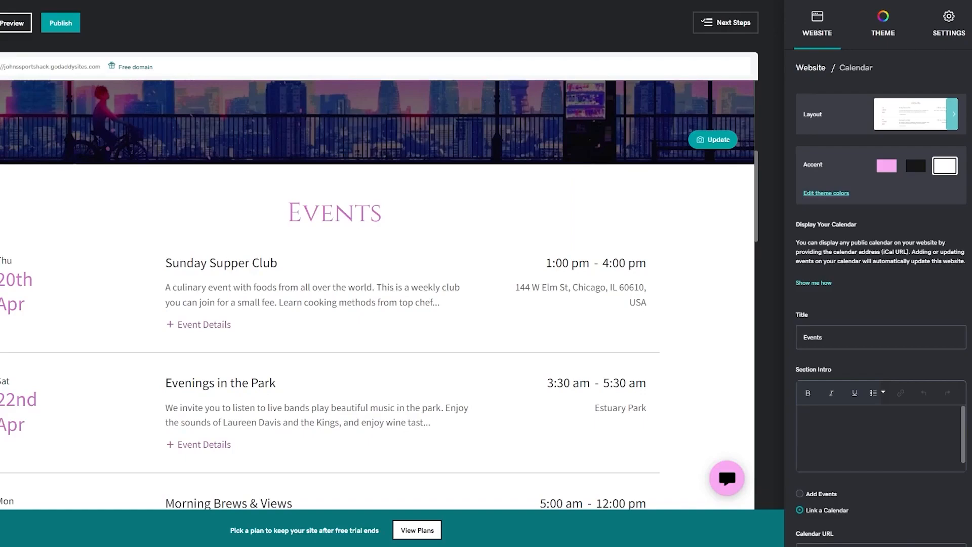
pyautogui.scroll(5, 650, 321)
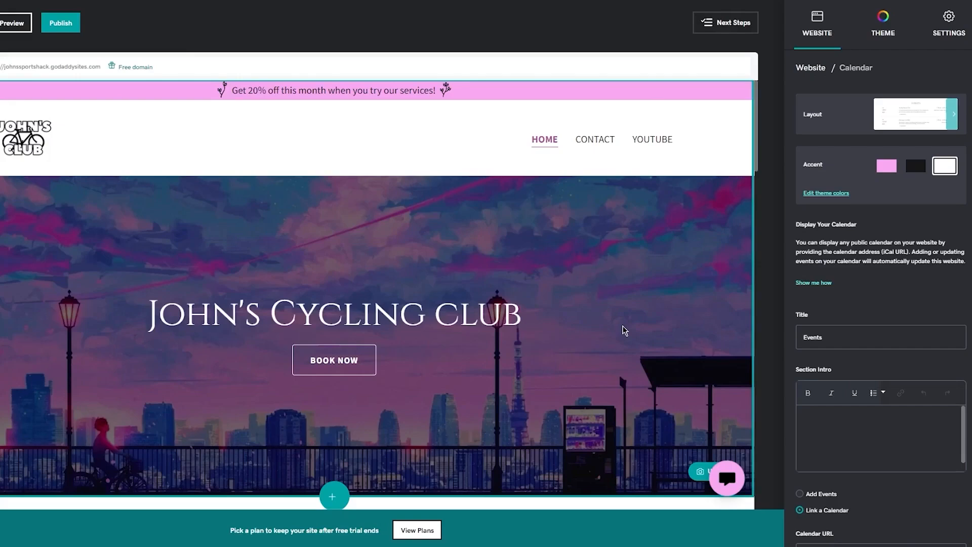
pyautogui.scroll(-10, 624, 330)
pyautogui.scroll(8, 609, 326)
pyautogui.scroll(3, 707, 200)
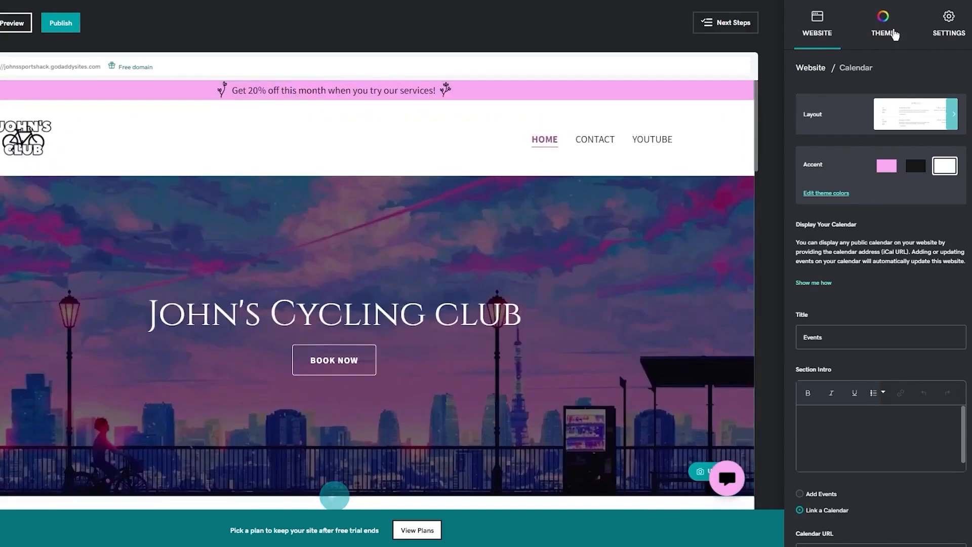
pyautogui.click(882, 26)
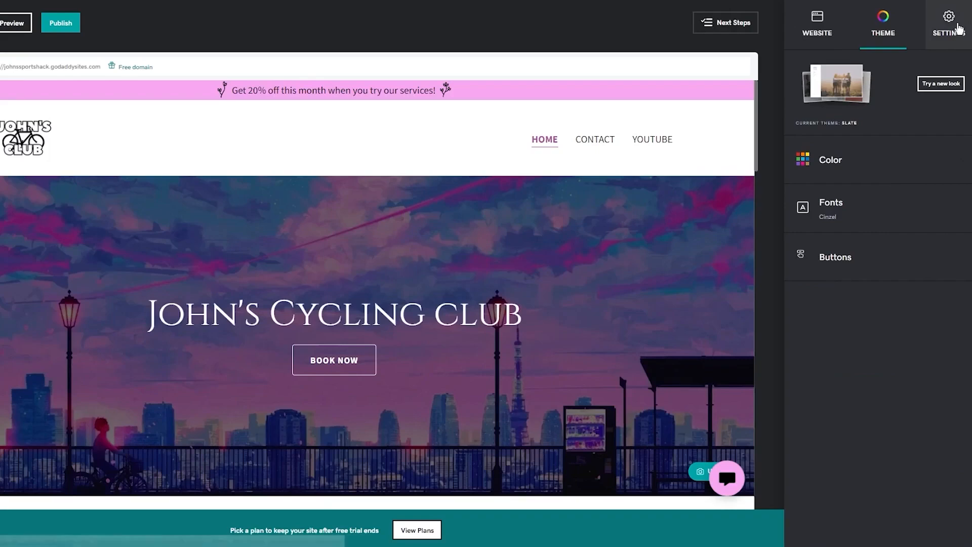
pyautogui.click(829, 45)
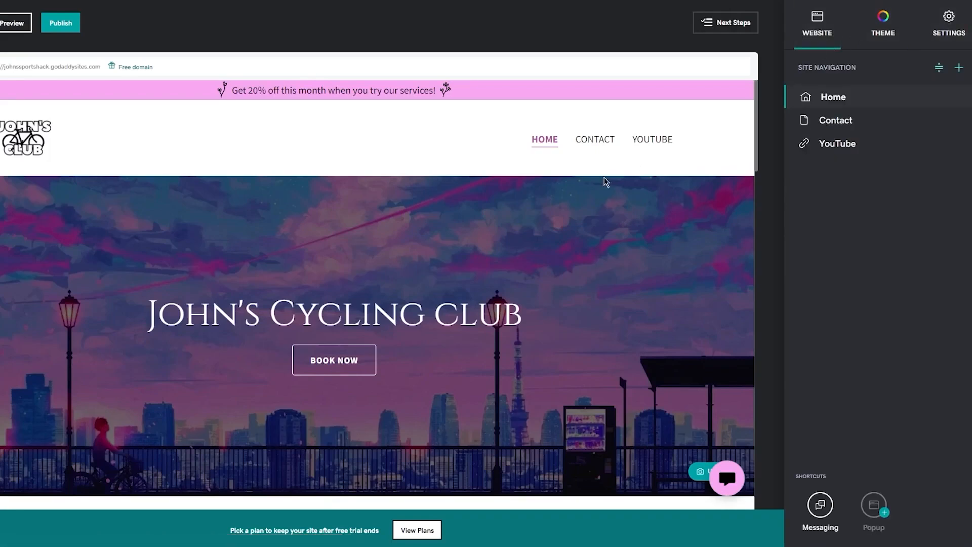
# Step: Add the "Link to your social media" section from the Social category between the Contact Us map and the footer
pyautogui.scroll(-15, 539, 207)
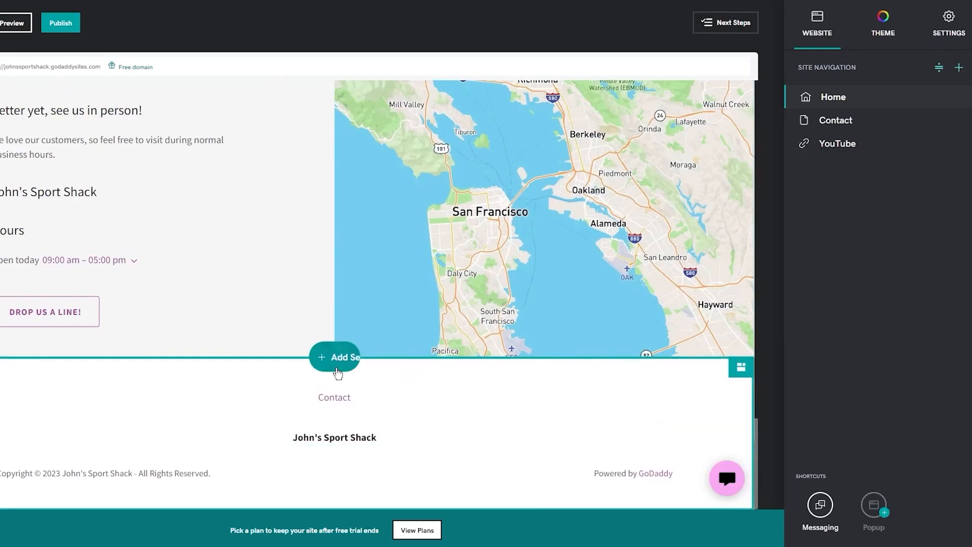
pyautogui.click(335, 360)
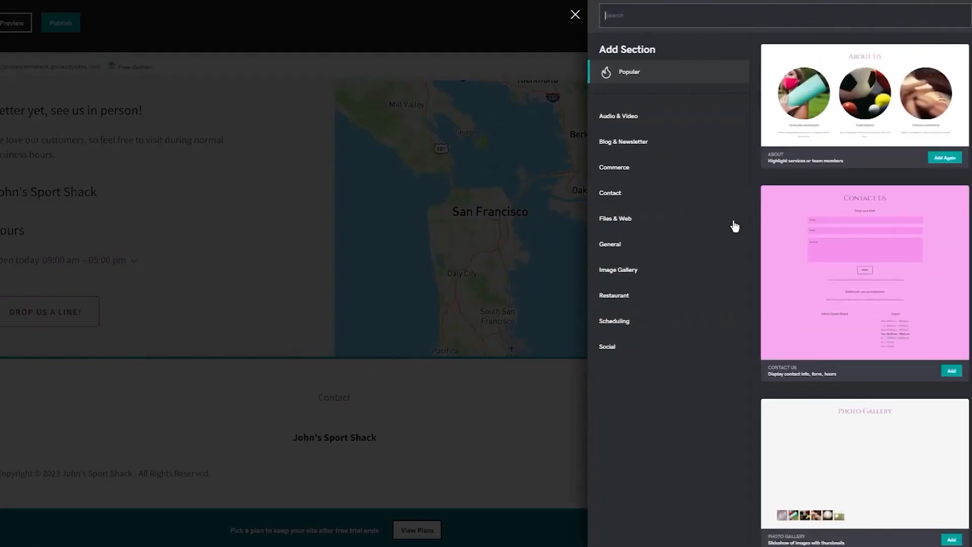
pyautogui.click(633, 351)
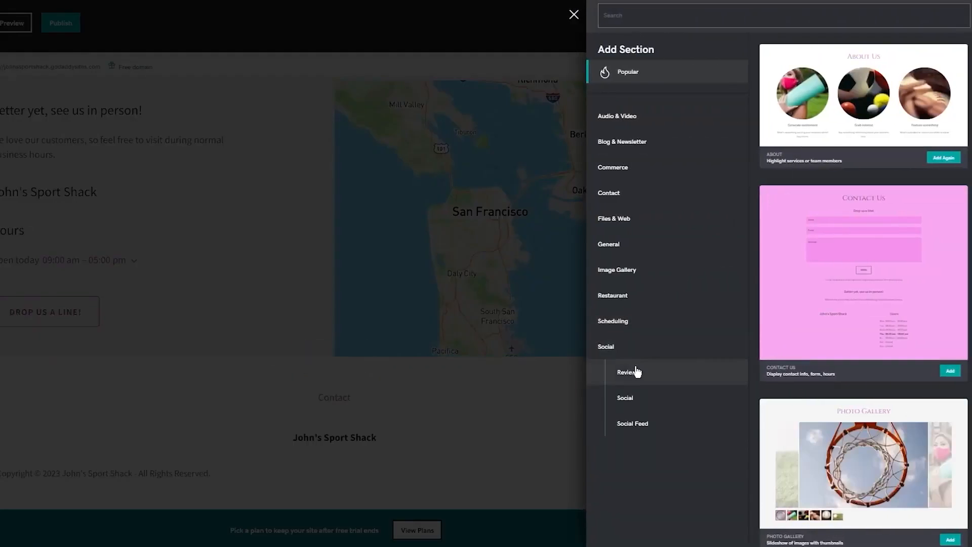
pyautogui.click(641, 398)
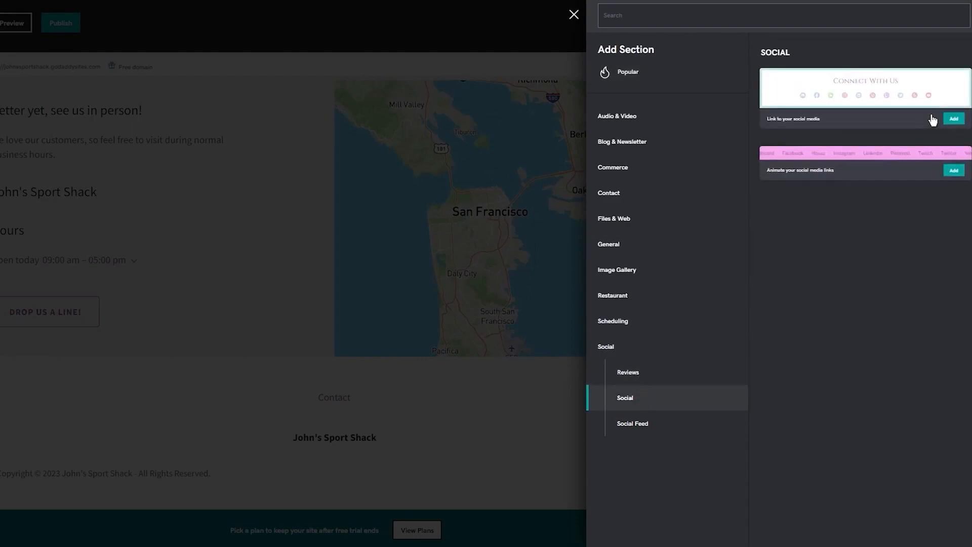
pyautogui.click(949, 120)
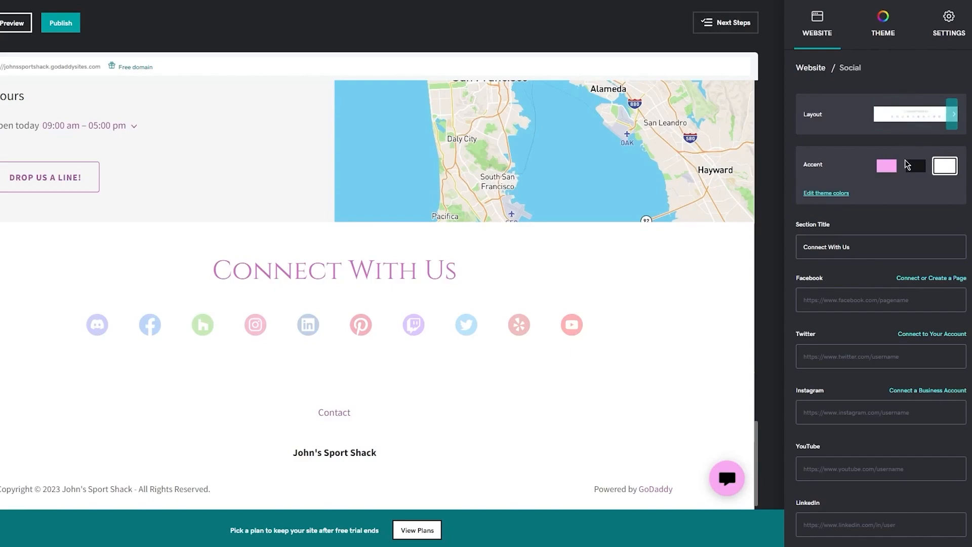
# Step: Try the pink and black accents on the Connect With Us section and return it to white
pyautogui.click(894, 168)
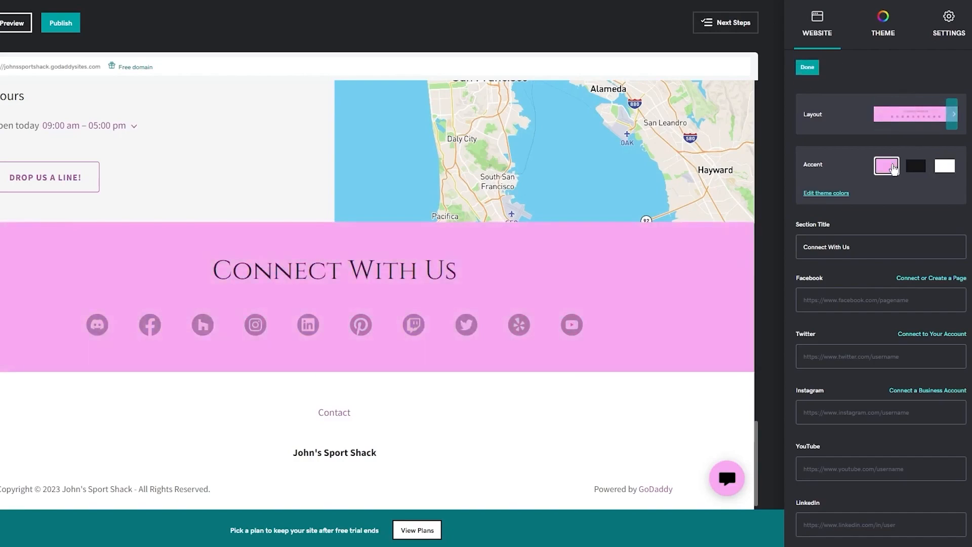
pyautogui.click(918, 170)
pyautogui.click(942, 170)
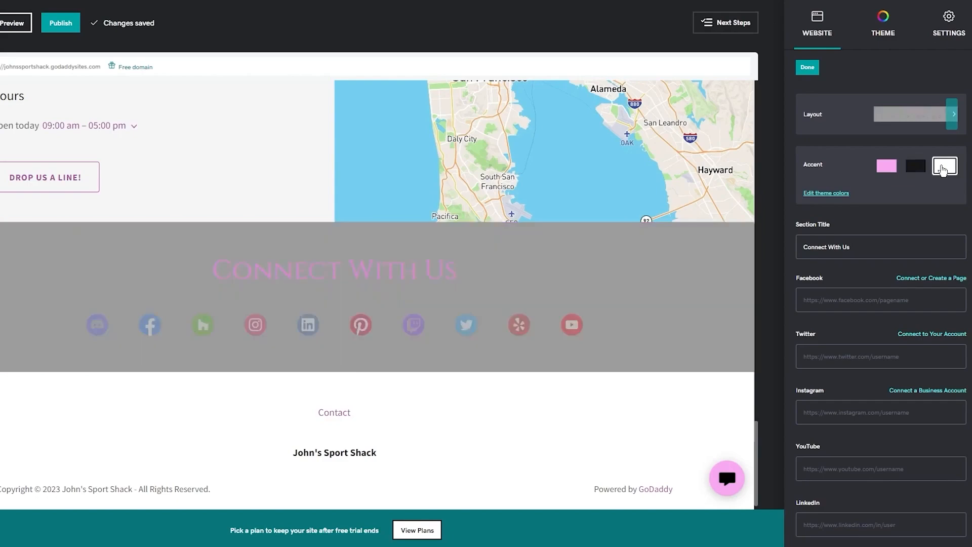
# Step: Look through the social profile link fields of the Connect With Us section and leave its settings
pyautogui.scroll(-2, 907, 228)
pyautogui.scroll(-1, 907, 213)
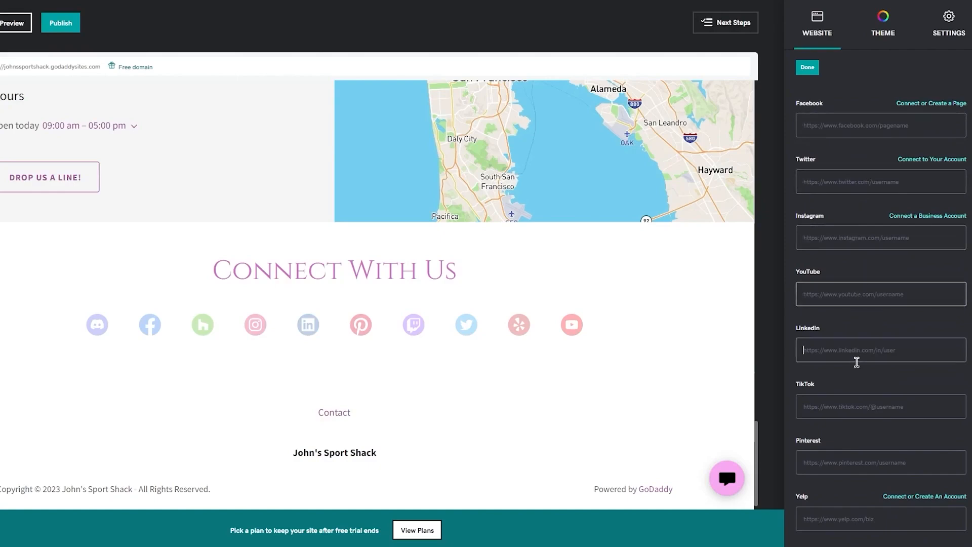
pyautogui.scroll(-4, 887, 402)
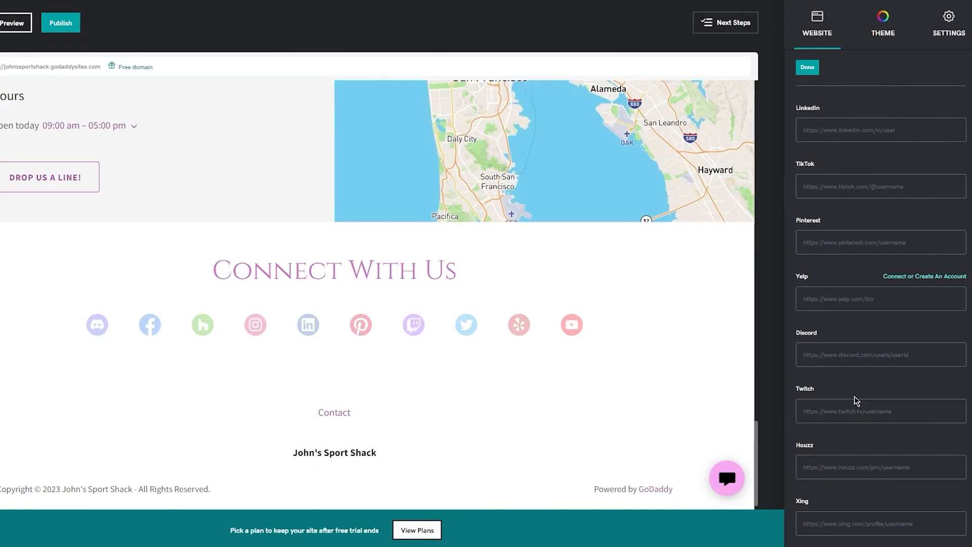
pyautogui.scroll(5, 854, 400)
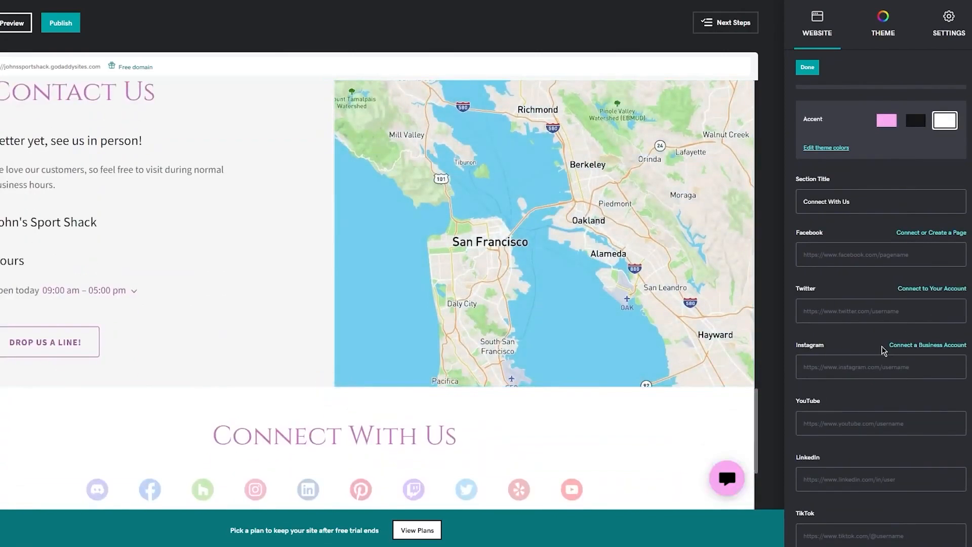
pyautogui.scroll(-5, 884, 350)
pyautogui.scroll(6, 883, 349)
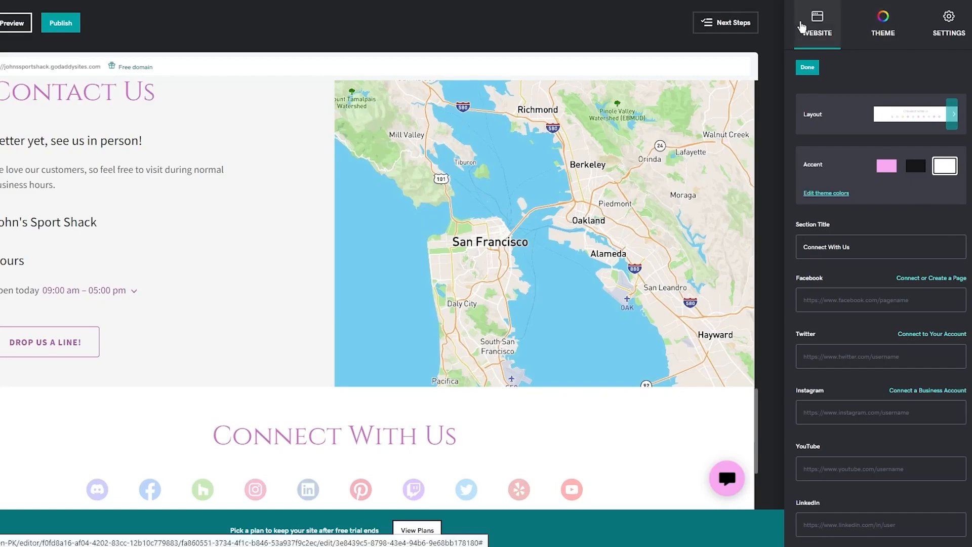
pyautogui.click(801, 26)
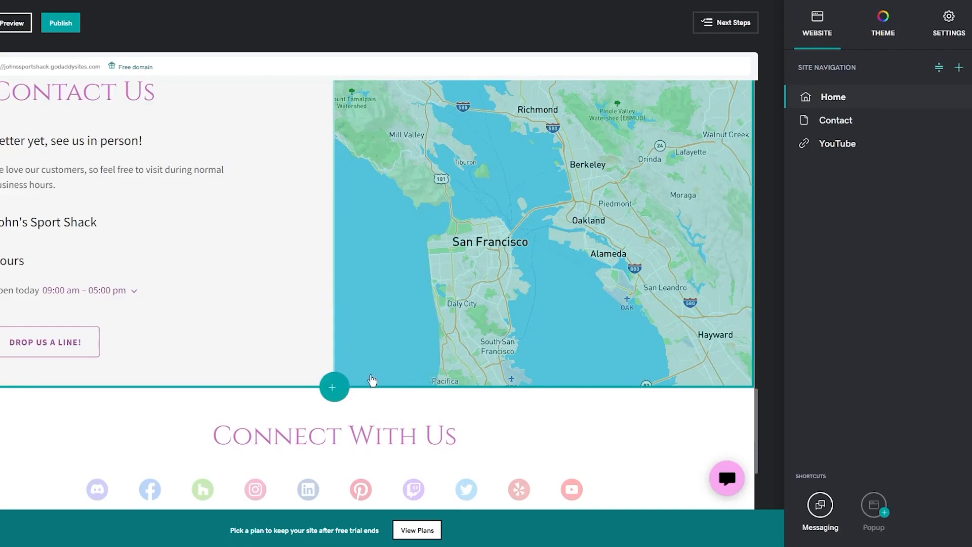
# Step: Search the section library for "pop" from between Contact Us and Connect With Us, clear the search and close the library
pyautogui.click(345, 377)
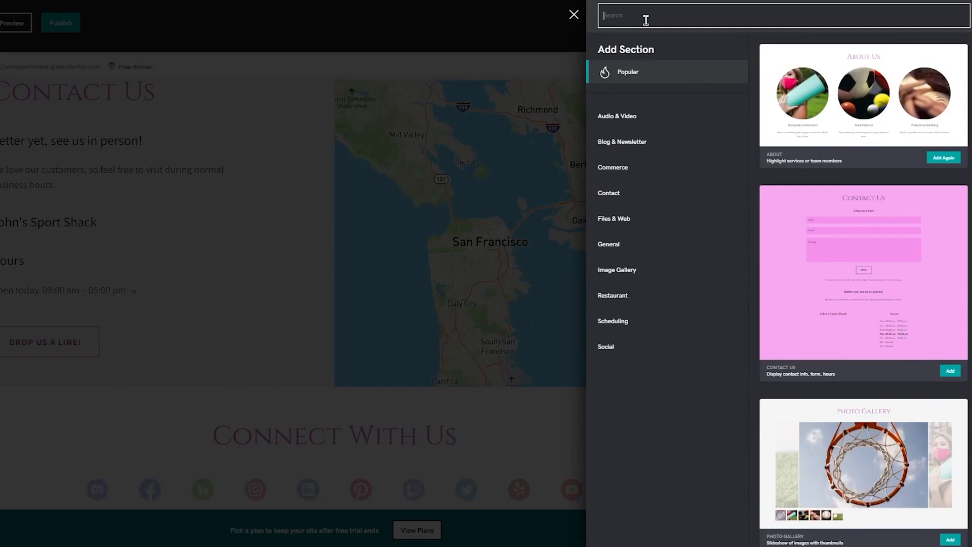
pyautogui.write('pop')
pyautogui.click(958, 16)
pyautogui.press('Escape')
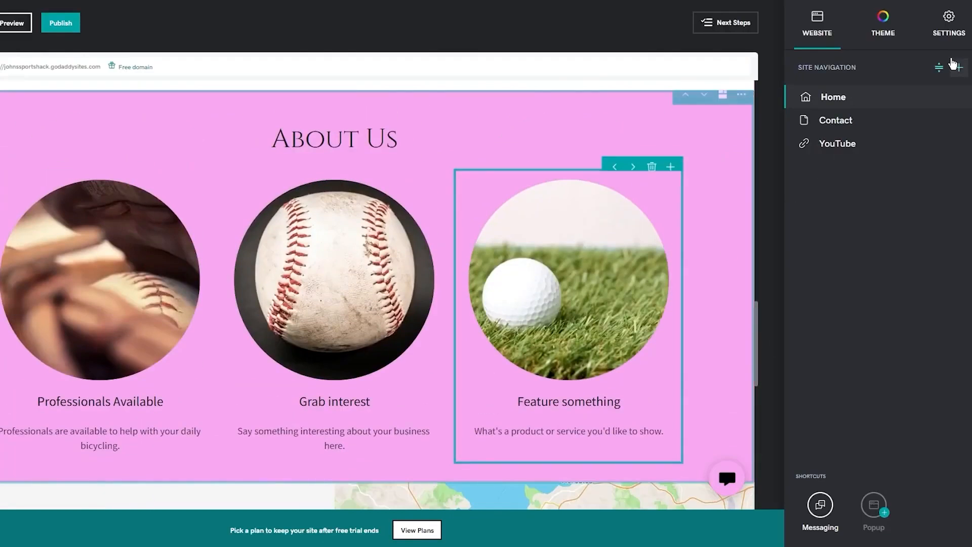
# Step: Examine the new page and dropdown menu options for adding an item to the site navigation
pyautogui.click(958, 68)
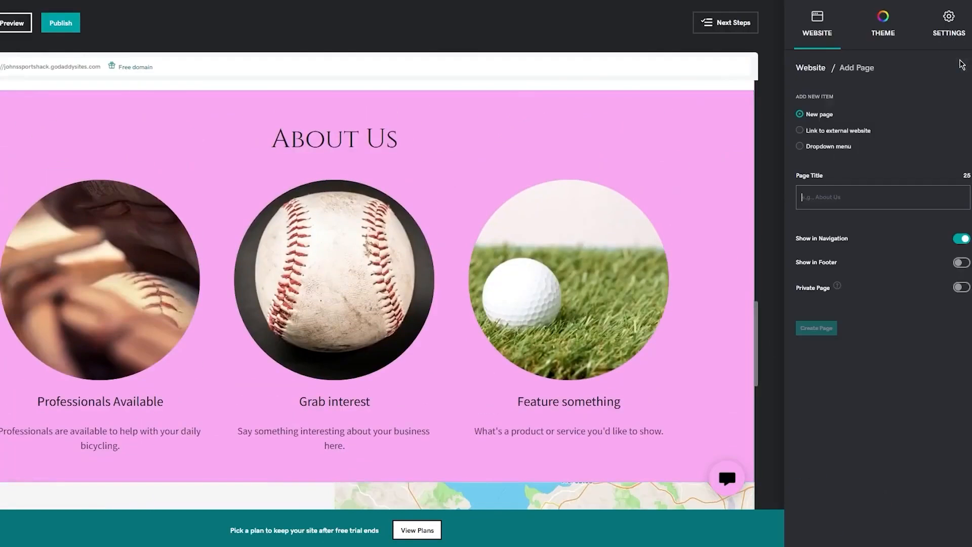
pyautogui.click(831, 149)
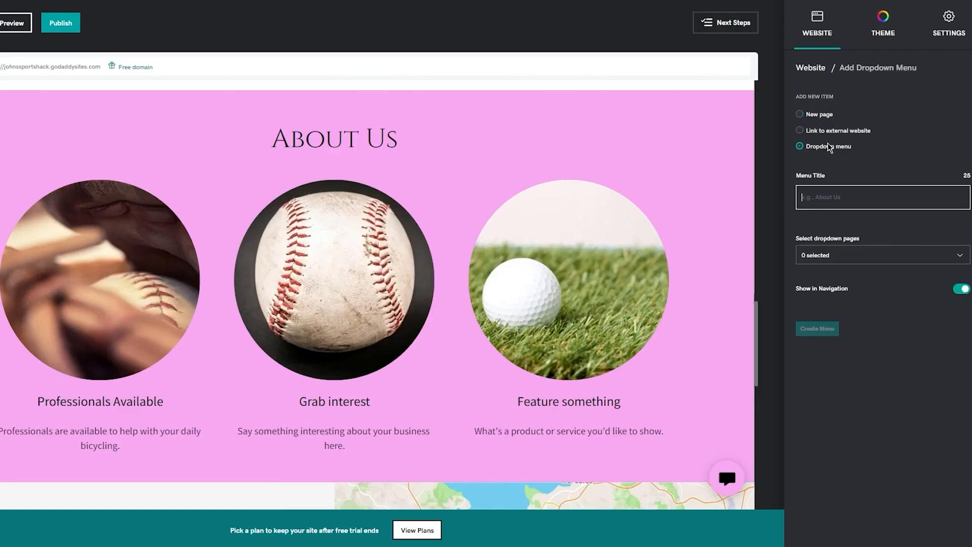
pyautogui.click(799, 115)
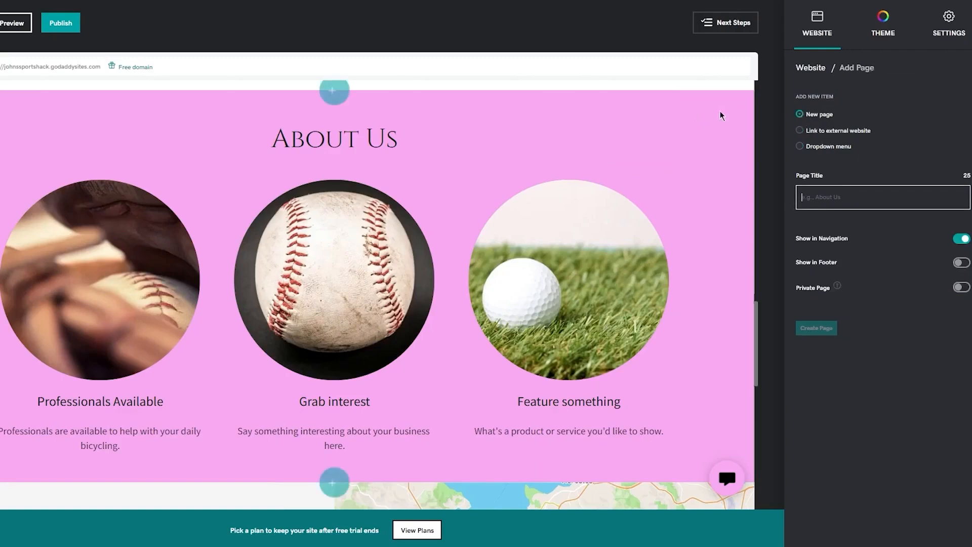
pyautogui.click(876, 25)
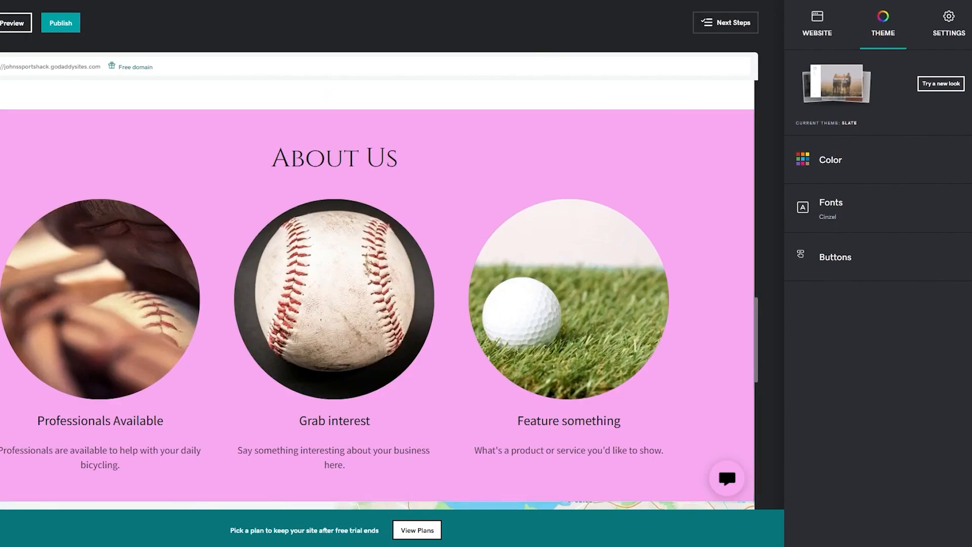
pyautogui.click(756, 266)
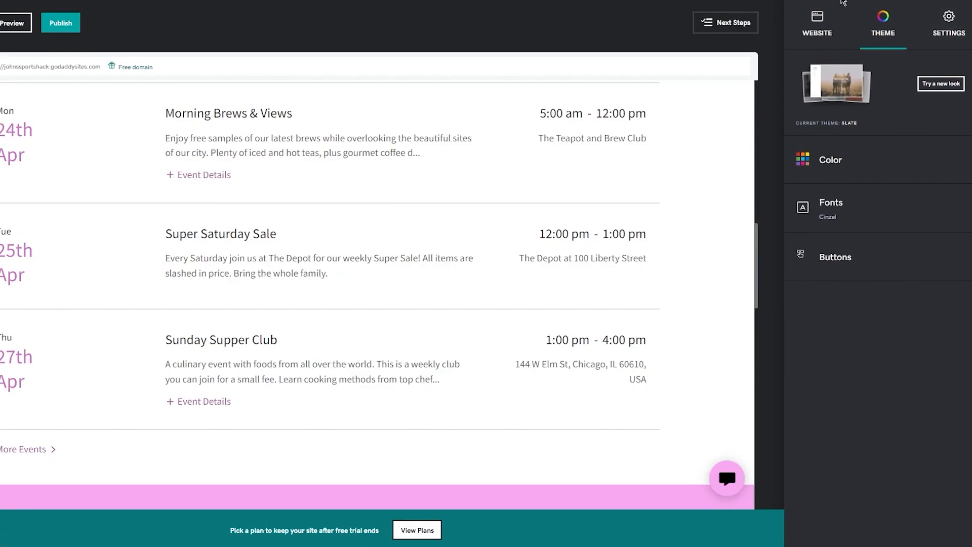
pyautogui.click(830, 23)
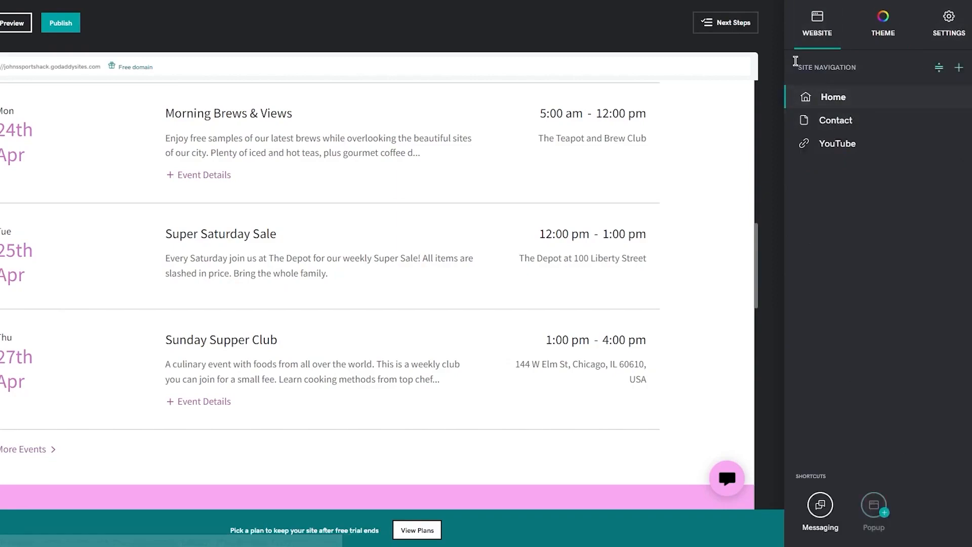
# Step: Publish the website and dismiss the custom domain suggestion
pyautogui.click(60, 23)
pyautogui.click(323, 190)
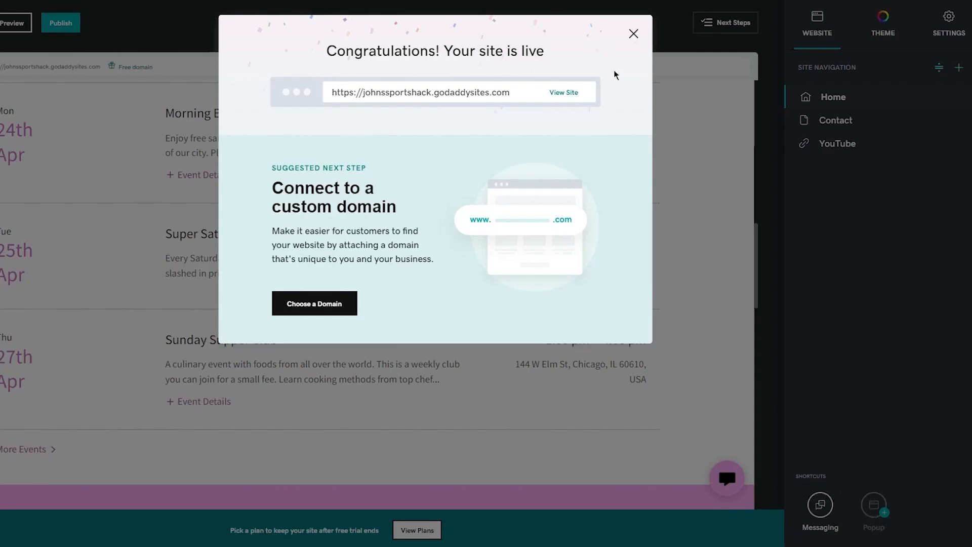
pyautogui.click(633, 33)
# Step: Look over the site's Popup and Messaging settings, close the open chat form and return to the site navigation
pyautogui.click(873, 504)
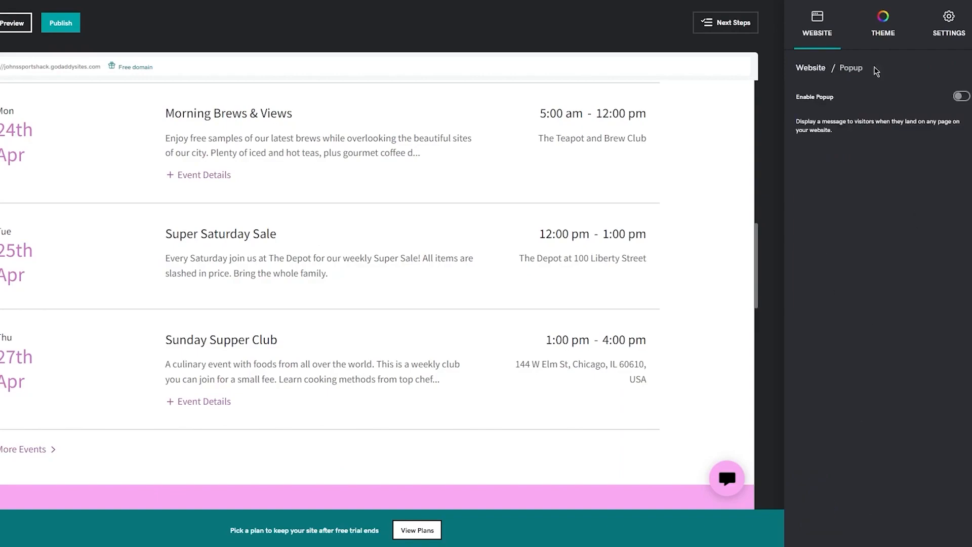
pyautogui.click(811, 68)
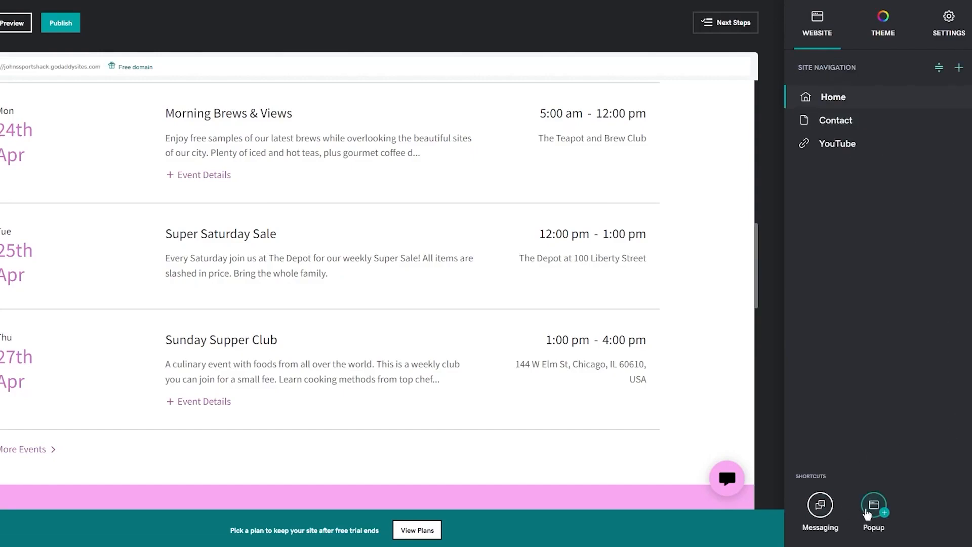
pyautogui.click(819, 504)
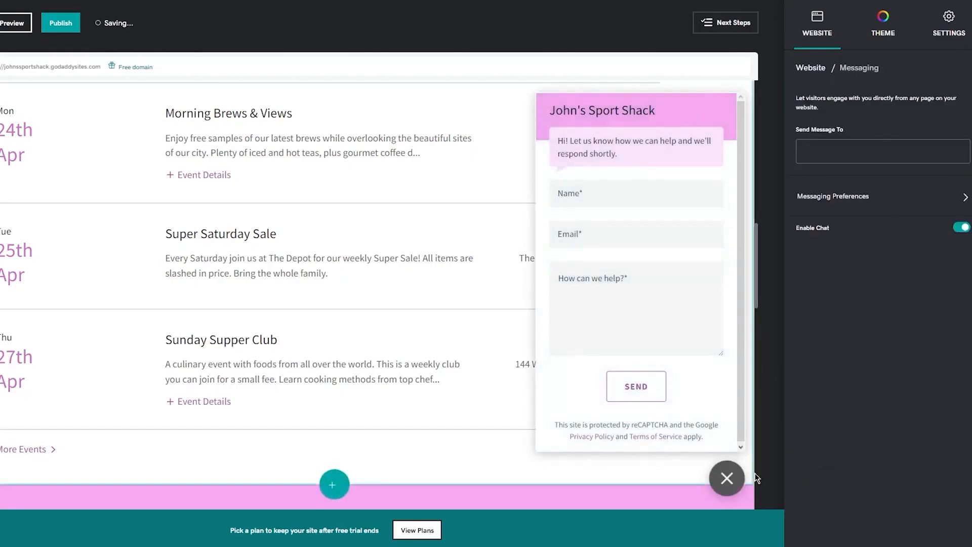
pyautogui.click(728, 477)
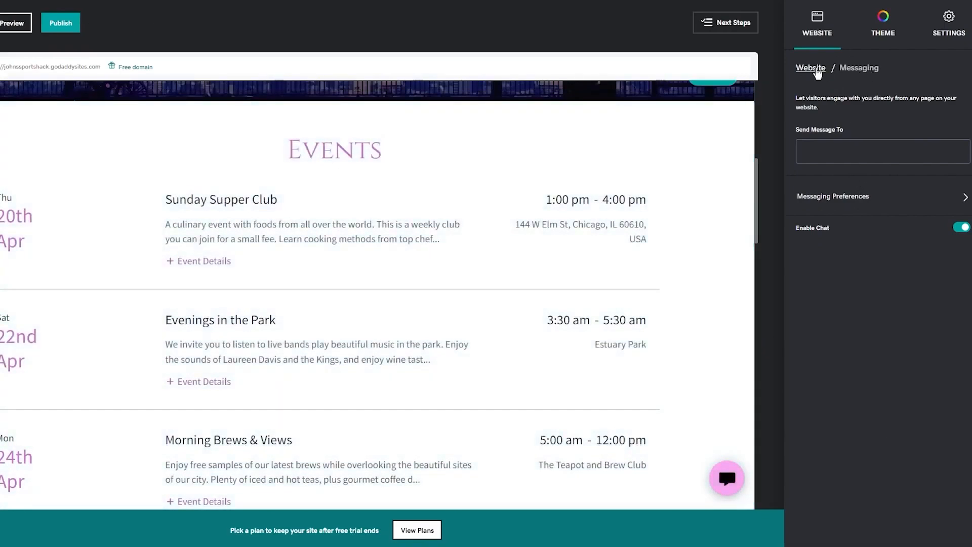
pyautogui.click(809, 68)
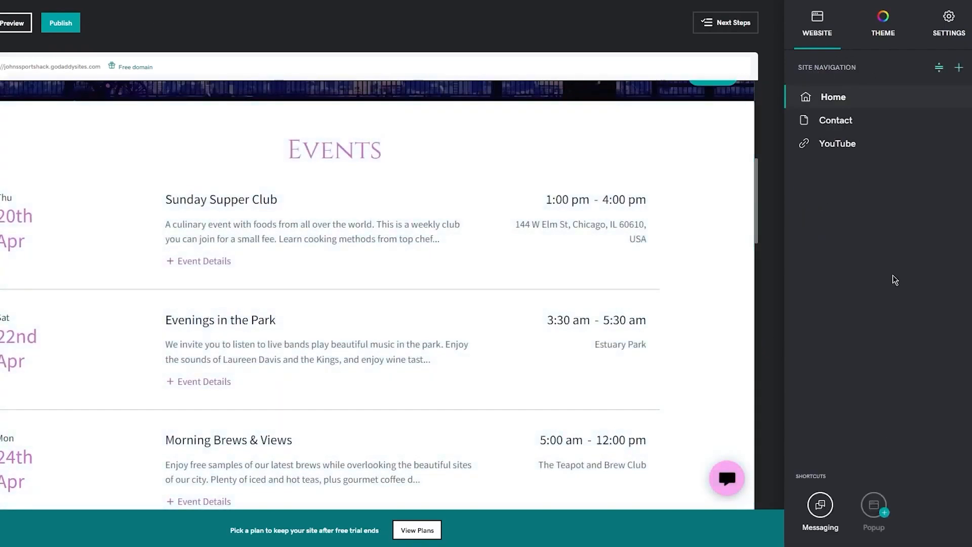
# Step: Enable the site popup and reframe its "hello" image by zooming in and shifting the picture downward
pyautogui.click(889, 514)
pyautogui.click(957, 97)
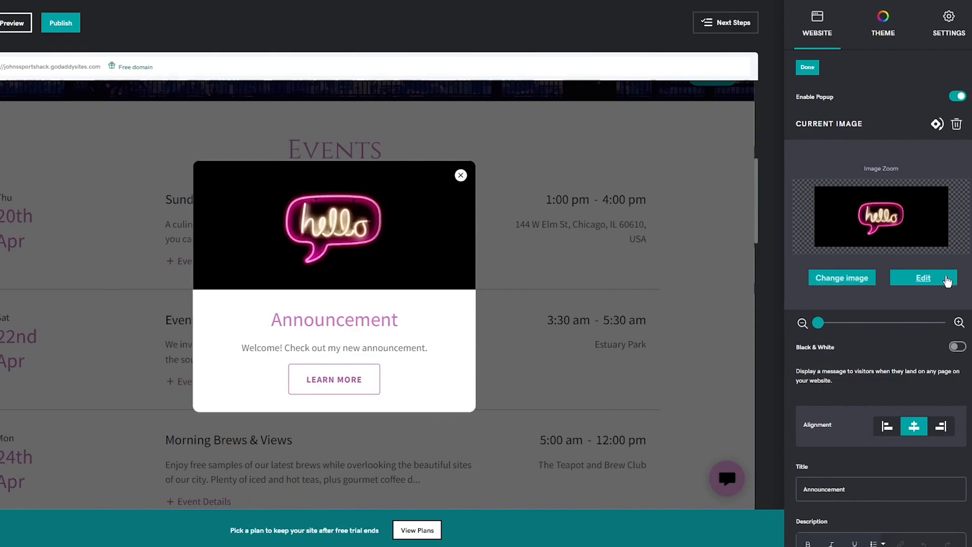
pyautogui.moveTo(819, 323); pyautogui.dragTo(823, 324)
pyautogui.click(877, 324)
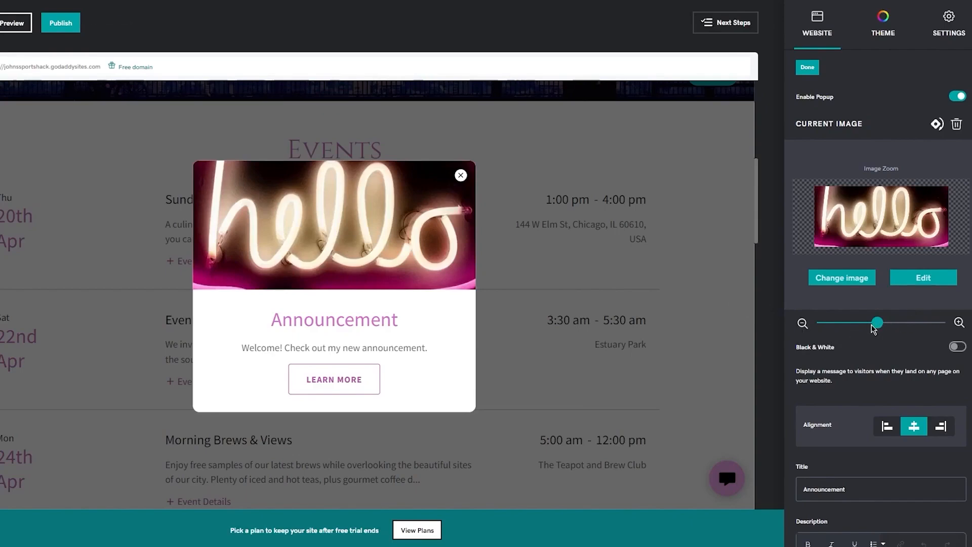
pyautogui.moveTo(876, 325); pyautogui.dragTo(863, 325)
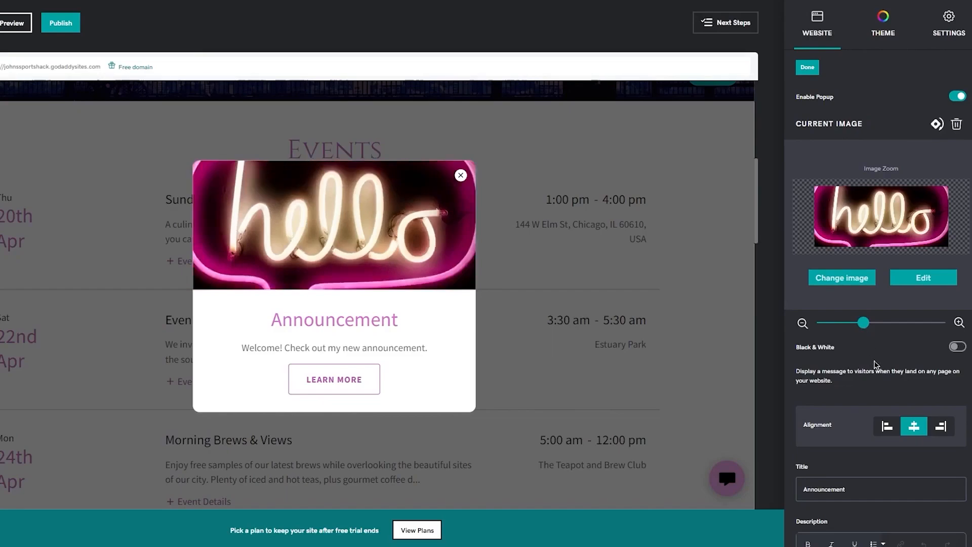
pyautogui.moveTo(880, 223); pyautogui.dragTo(886, 275)
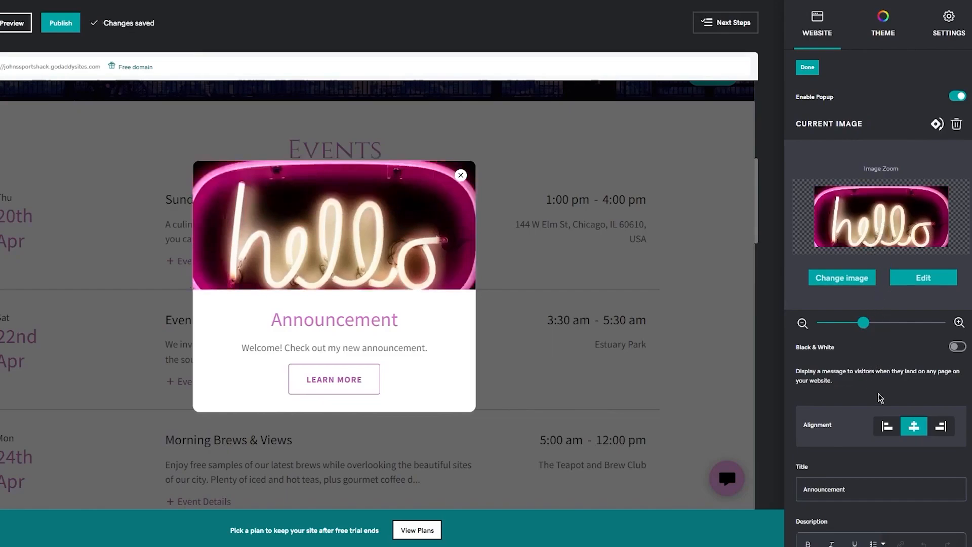
# Step: Try left and right alignment for the popup content and return it to centred
pyautogui.scroll(-1, 879, 397)
pyautogui.click(891, 370)
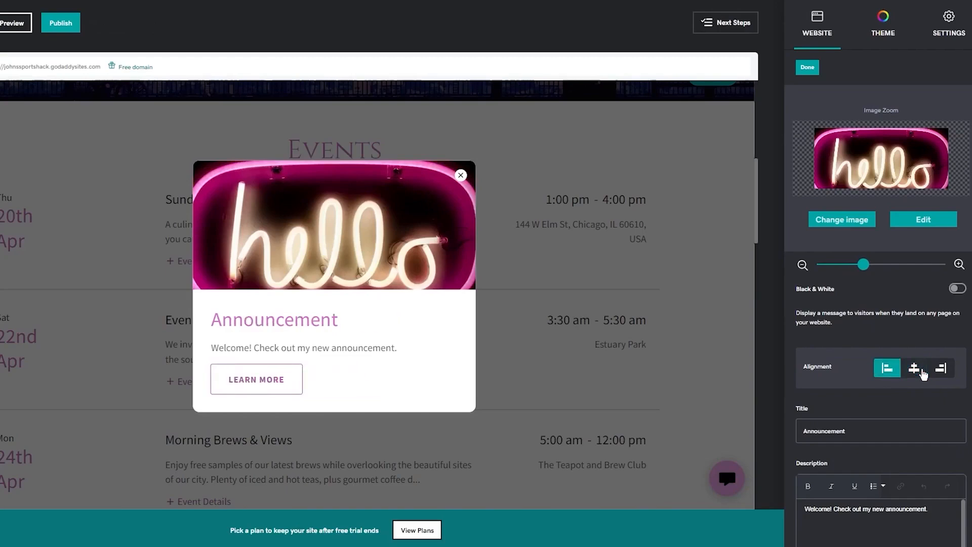
pyautogui.click(940, 368)
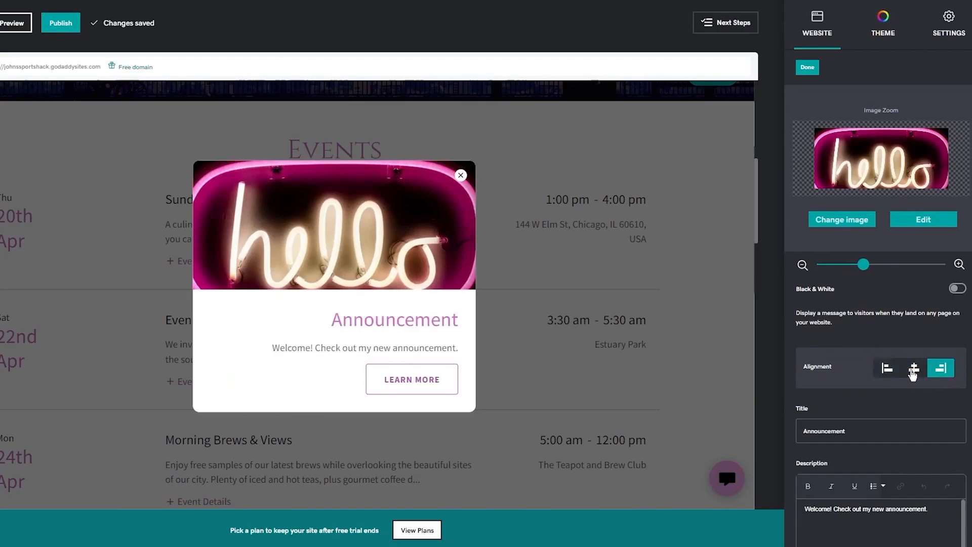
pyautogui.click(893, 373)
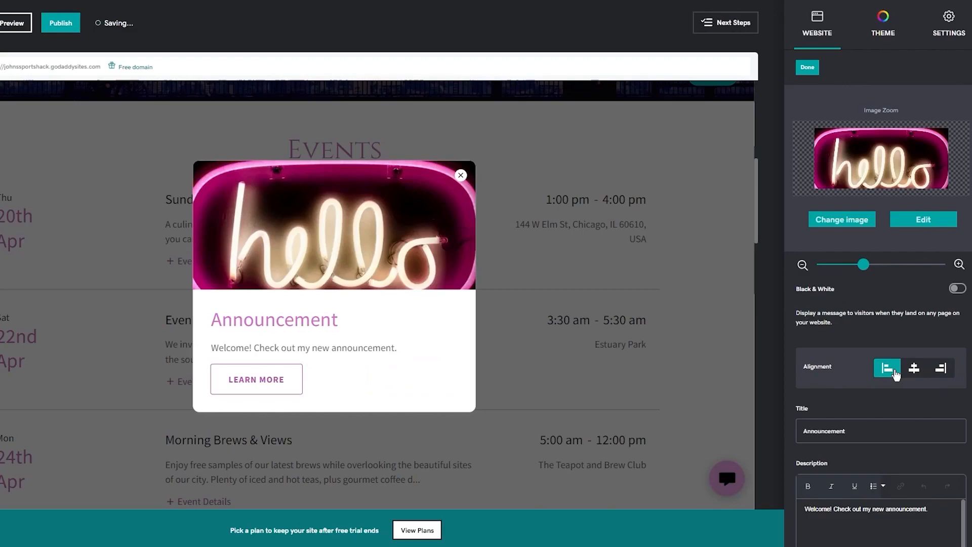
pyautogui.click(909, 370)
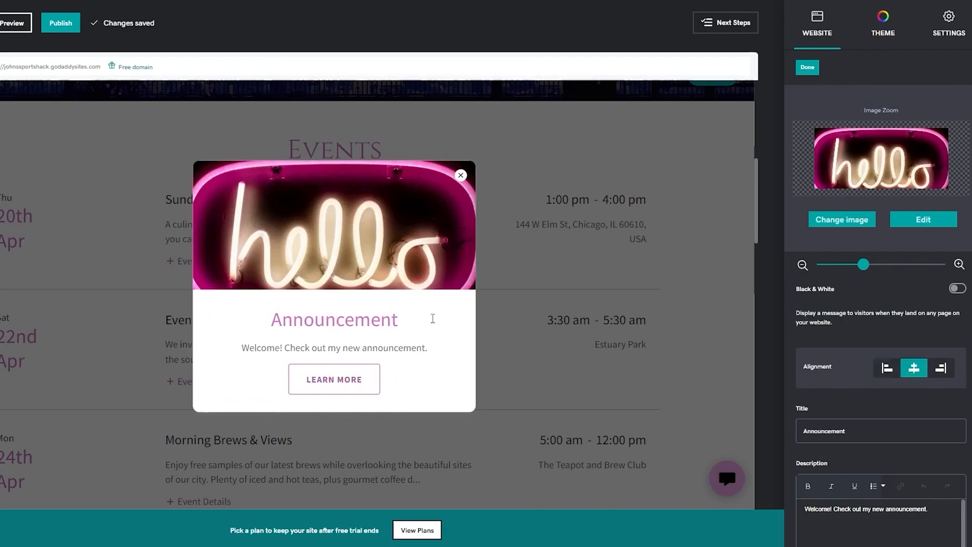
# Step: Change the popup title to "WELCOME!!!"
pyautogui.scroll(-3, 848, 364)
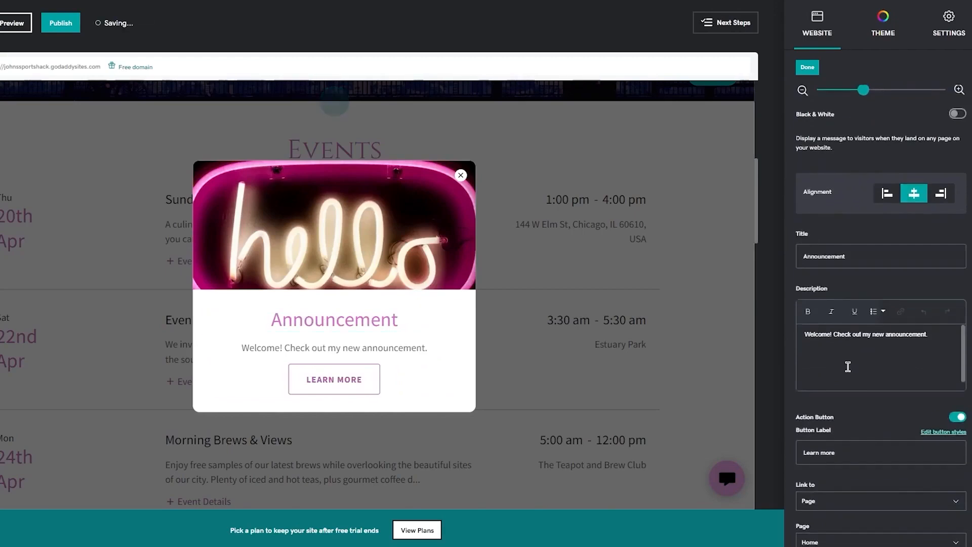
pyautogui.doubleClick(891, 262)
pyautogui.write('W')
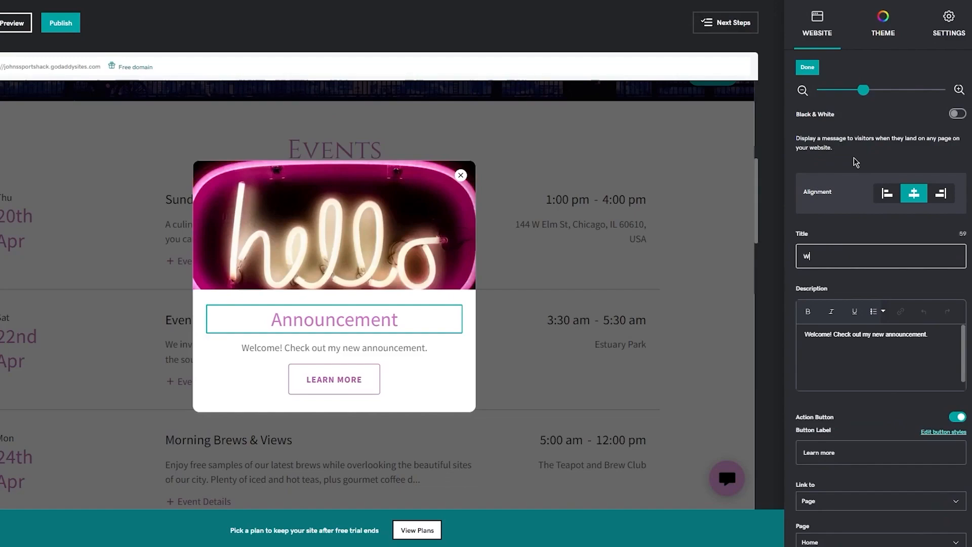
pyautogui.write('ELCOME!!!')
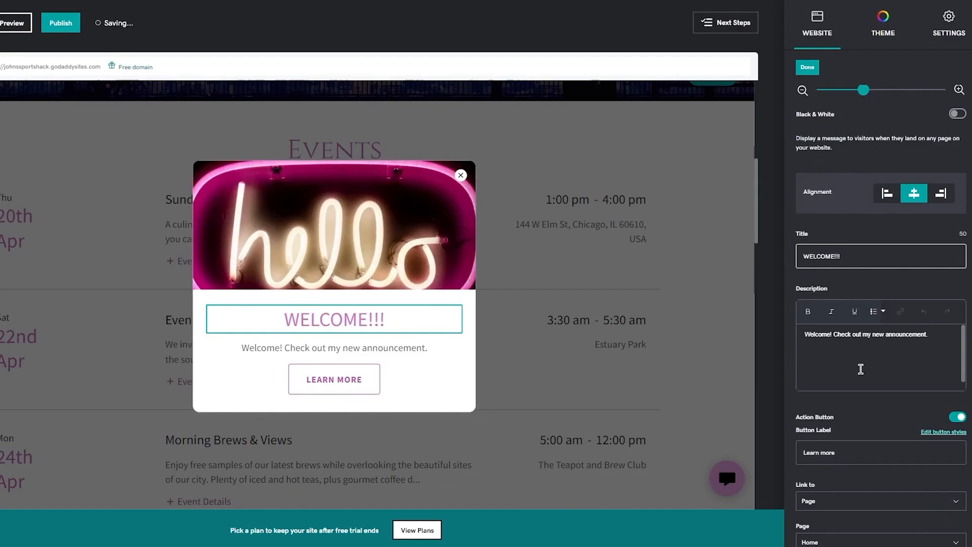
# Step: Replace the popup description with "Hi Everyone! Thank you for tuning into my page"
pyautogui.moveTo(936, 336); pyautogui.dragTo(803, 342)
pyautogui.press('BackSpace')
pyautogui.write('Hi')
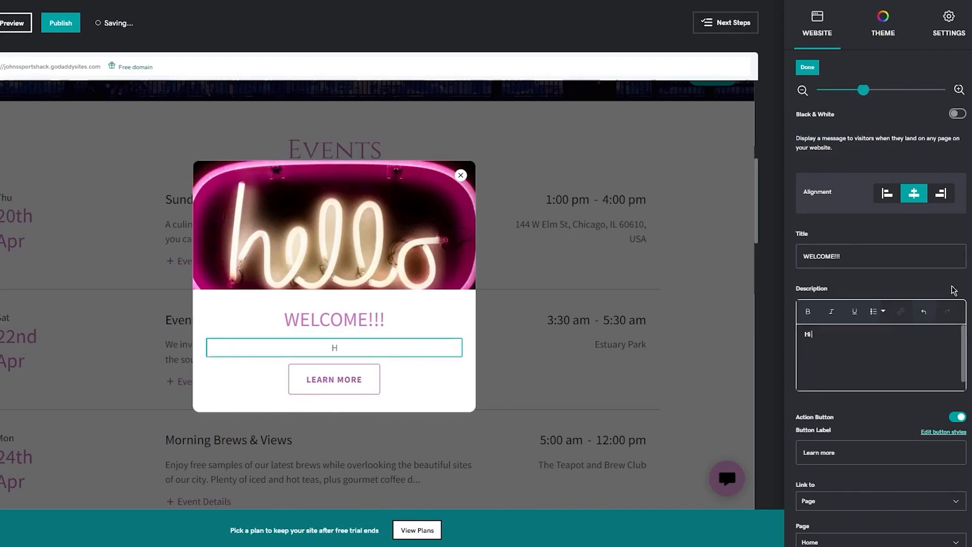
pyautogui.write(' Everyone! Thank you')
pyautogui.write('for tun')
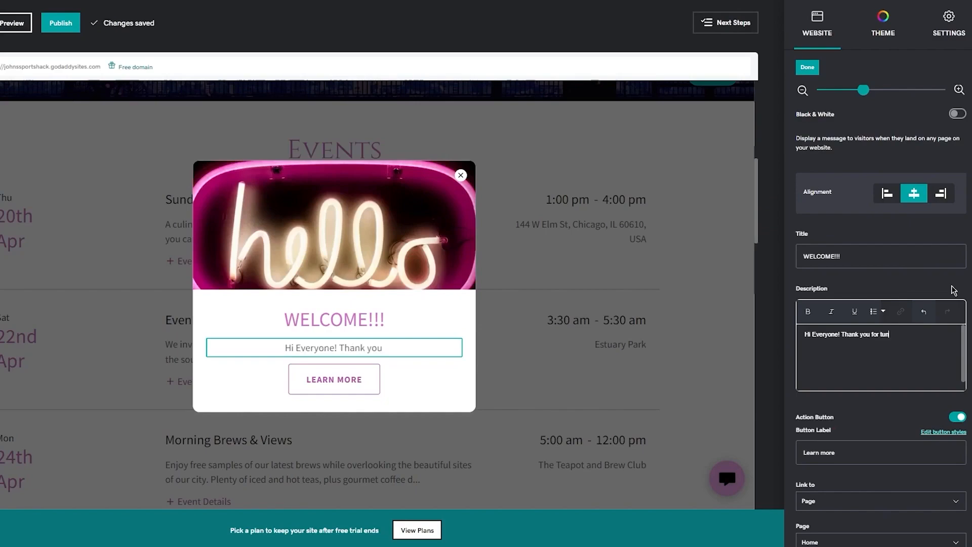
pyautogui.write('ing into my page')
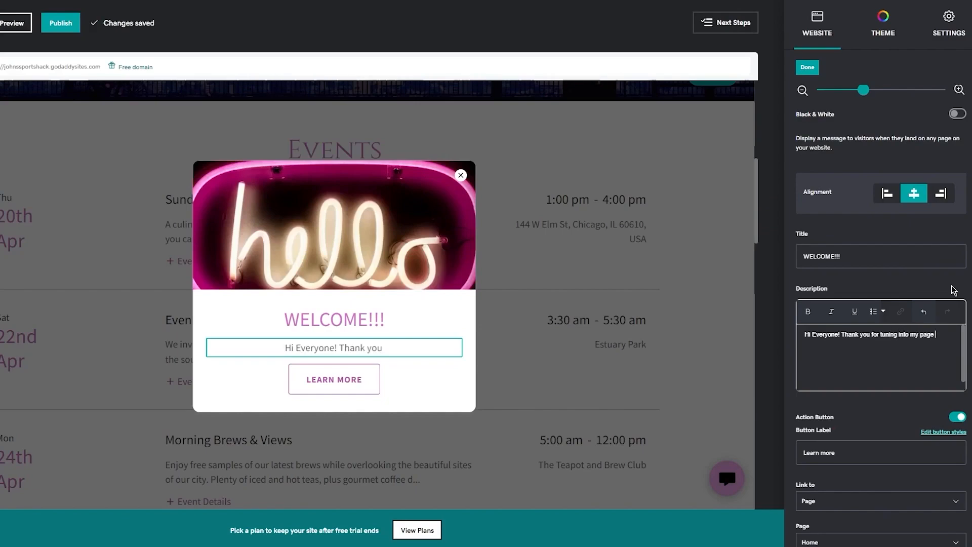
# Step: Continue the description with "this is a cycling routne page where i give you great sessions for cycling with top rate professionals and at the best rpcies"
pyautogui.write(' this is a')
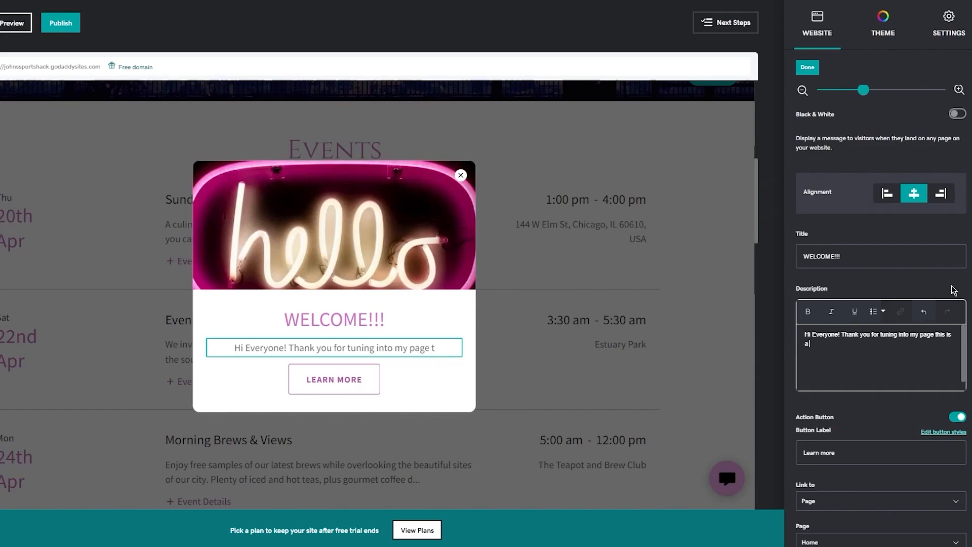
pyautogui.write(' cycling ')
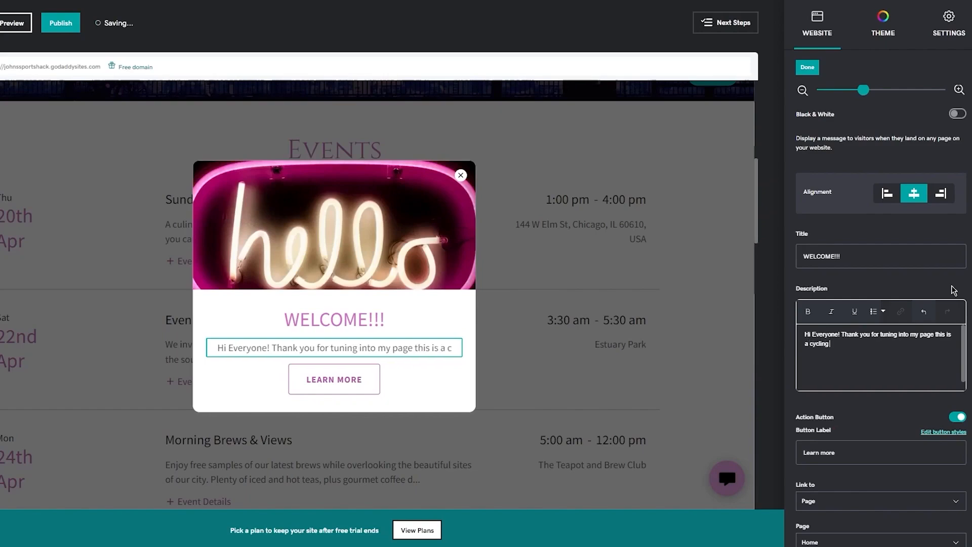
pyautogui.write('routne page whe')
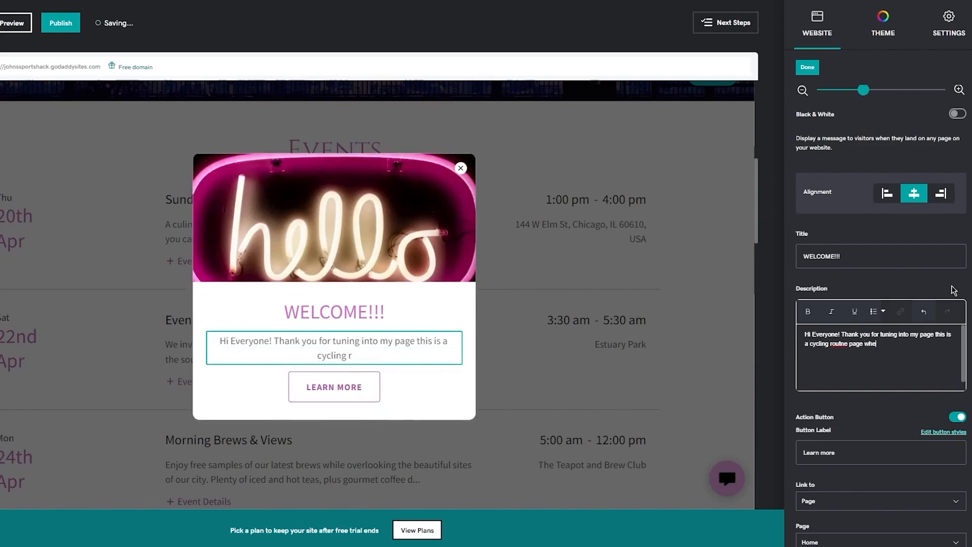
pyautogui.write('re i give you')
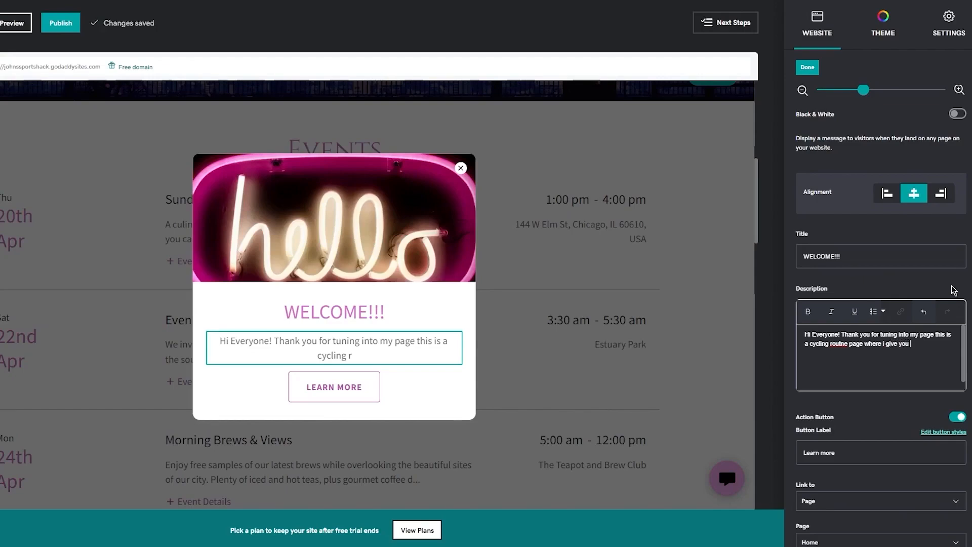
pyautogui.write(' great sessi')
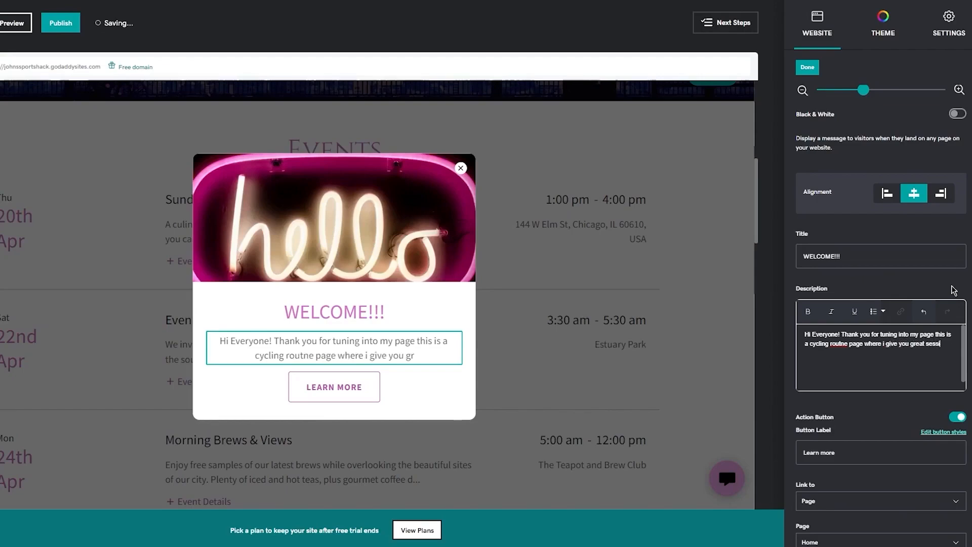
pyautogui.write('ons for dycling with top i')
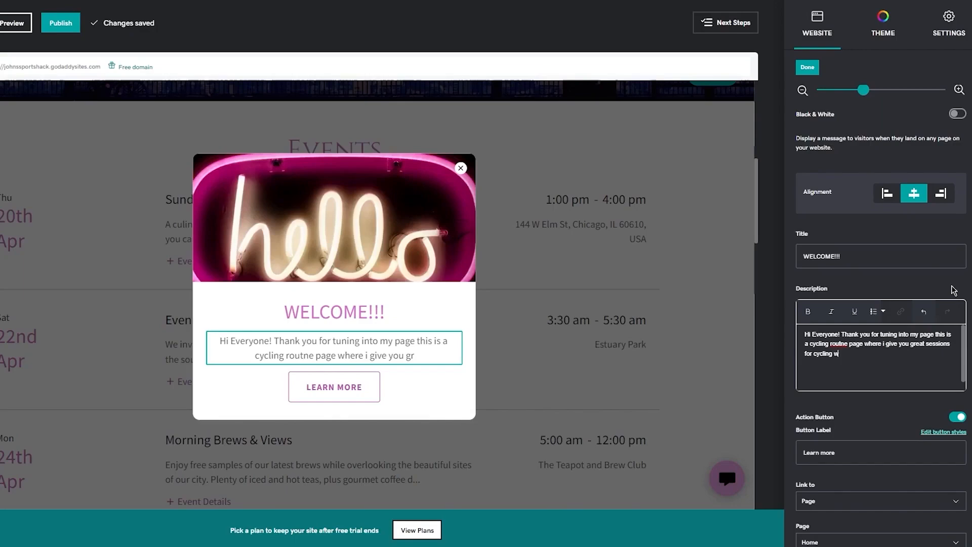
pyautogui.press('BackSpace')
pyautogui.write('rate pro')
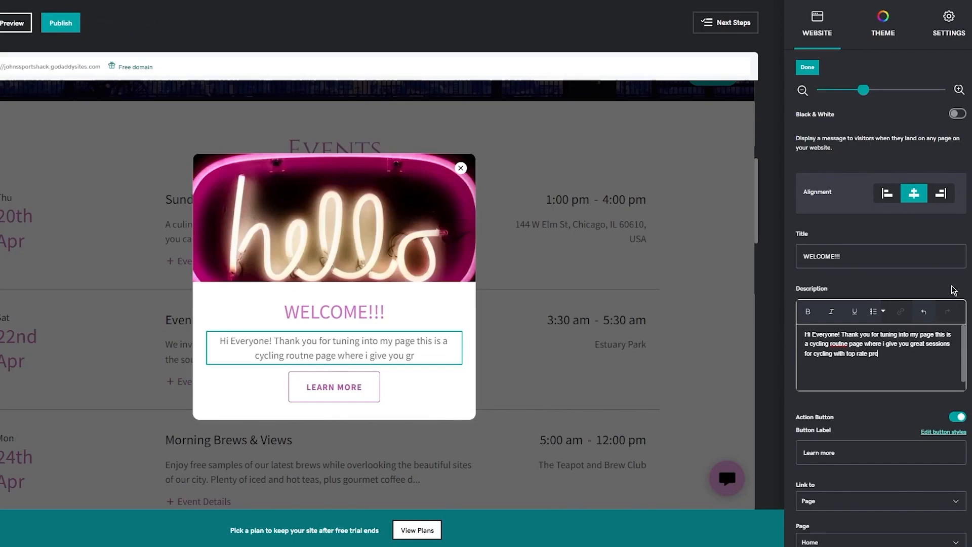
pyautogui.write('fessionals and at the bes')
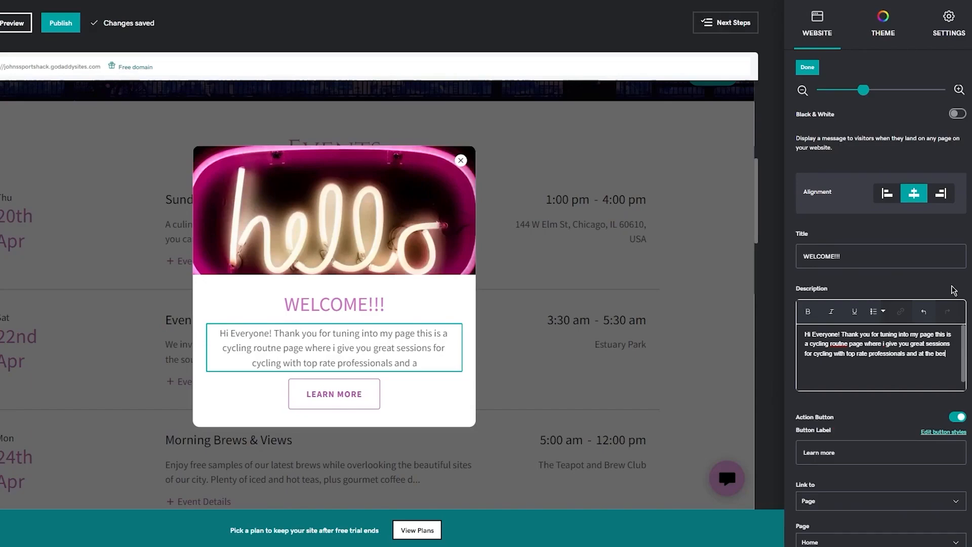
pyautogui.write('t rpcies')
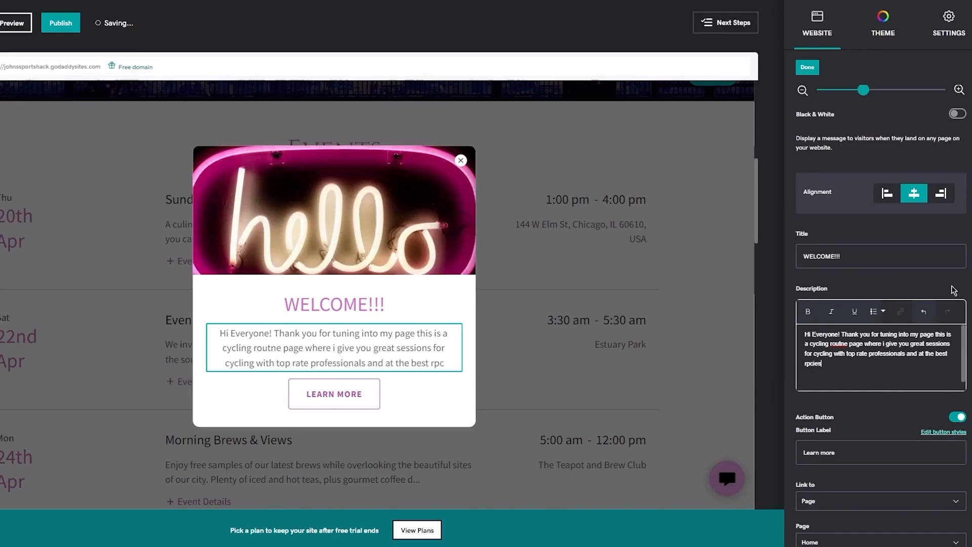
# Step: Correct the two misspelled words in the popup description to "routine" and "prices" using the spelling suggestions
pyautogui.rightClick(843, 345)
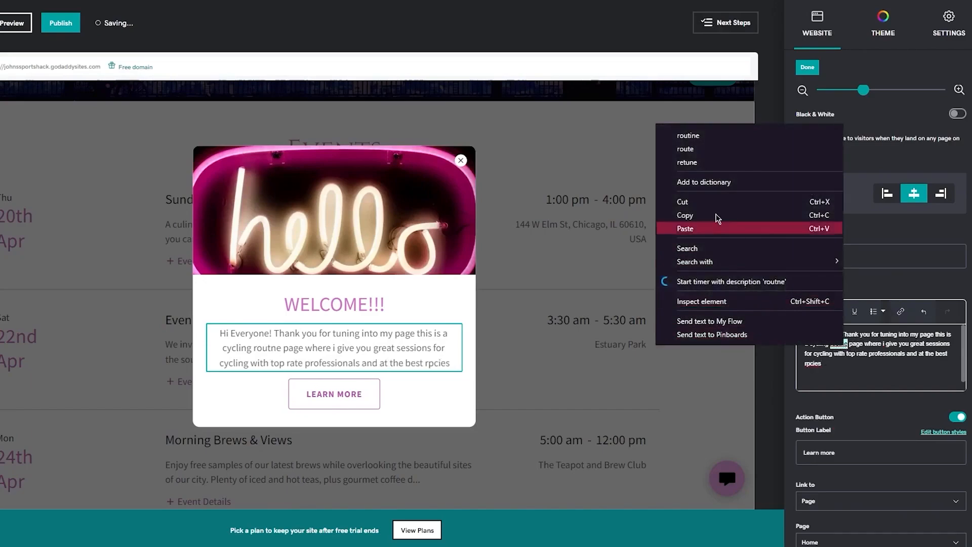
pyautogui.click(719, 135)
pyautogui.rightClick(809, 365)
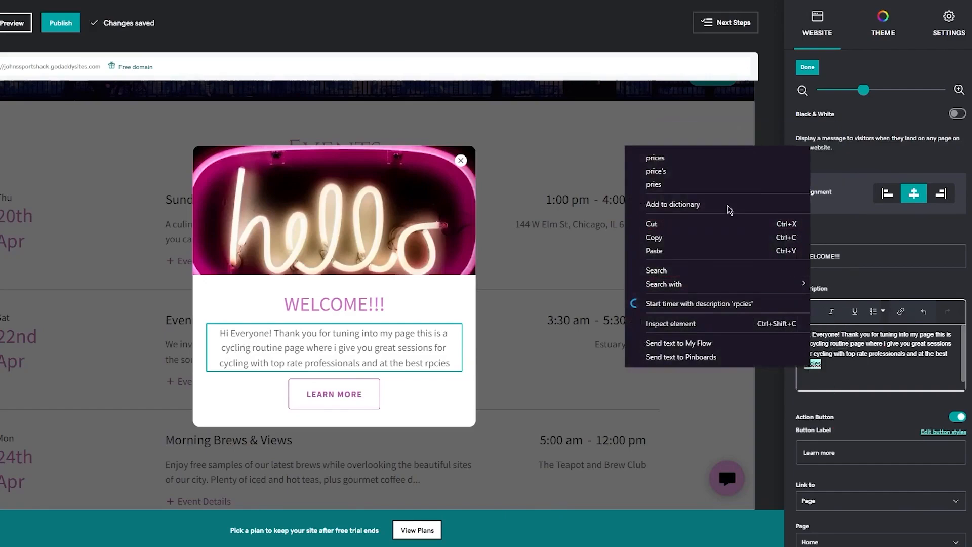
pyautogui.click(653, 155)
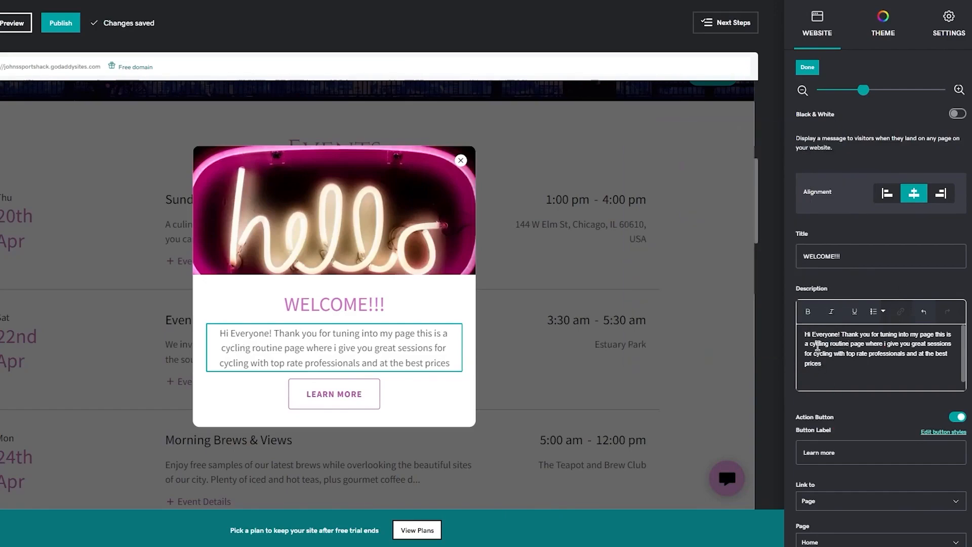
# Step: Switch the popup delay on and back off, and finish editing the popup
pyautogui.scroll(-3, 875, 364)
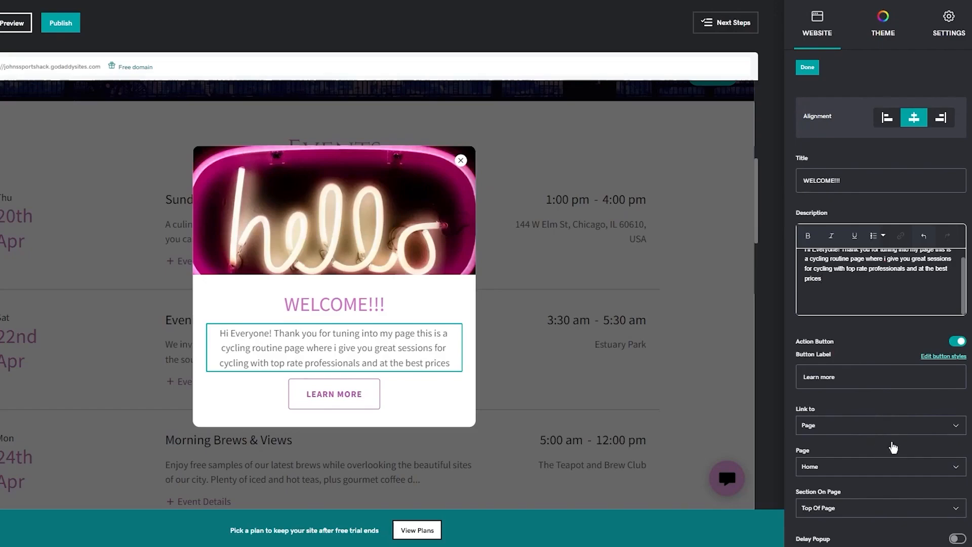
pyautogui.scroll(5, 893, 452)
pyautogui.scroll(-5, 893, 452)
pyautogui.click(958, 540)
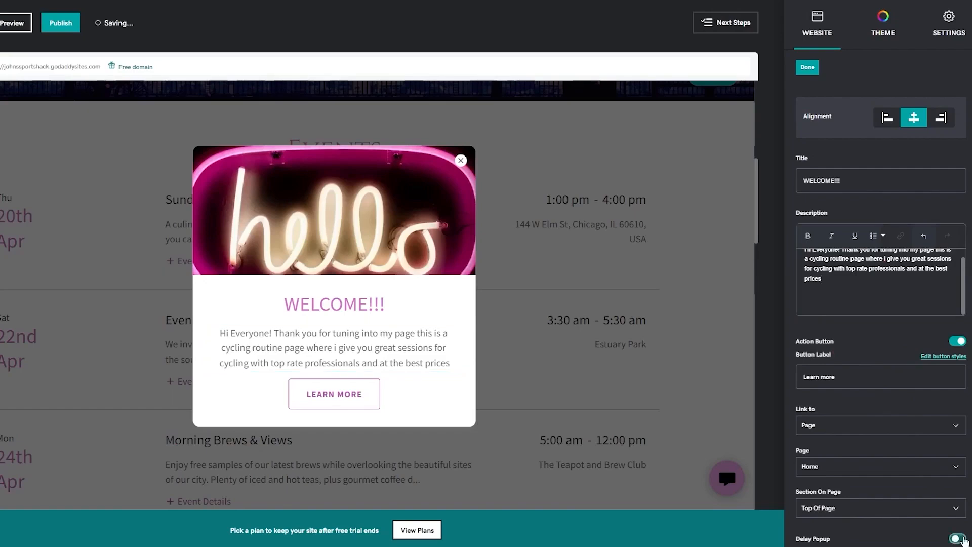
pyautogui.click(959, 540)
pyautogui.scroll(6, 848, 427)
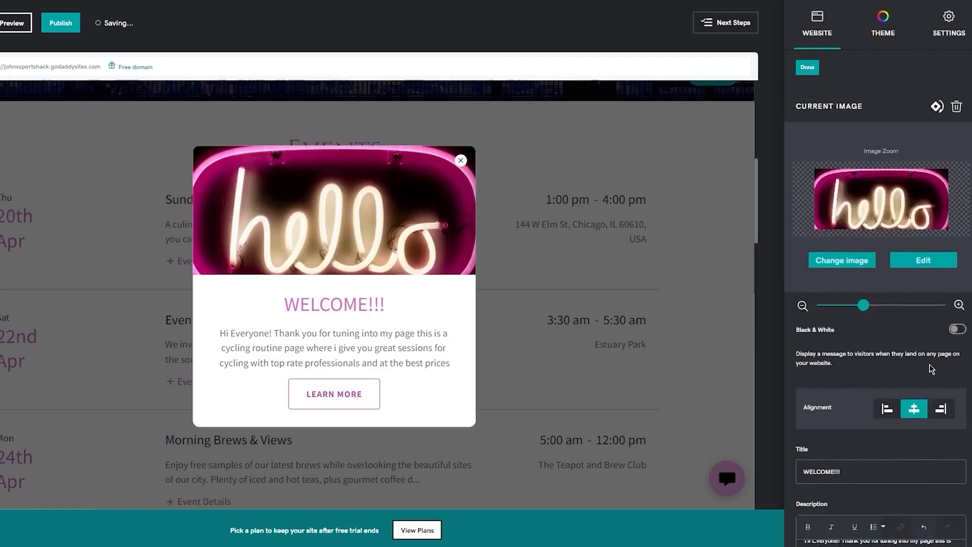
pyautogui.click(808, 72)
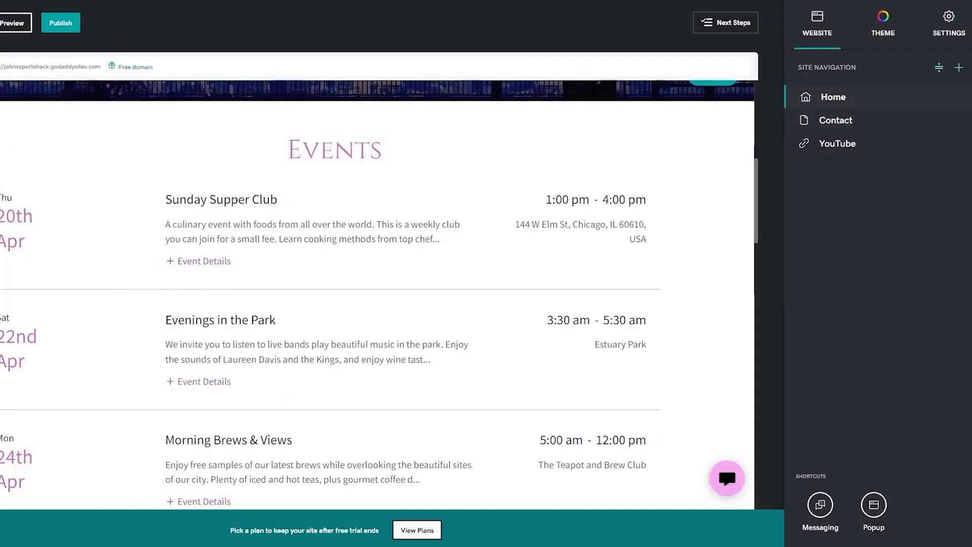
# Step: Open the form for adding a new page to the site navigation
pyautogui.click(958, 68)
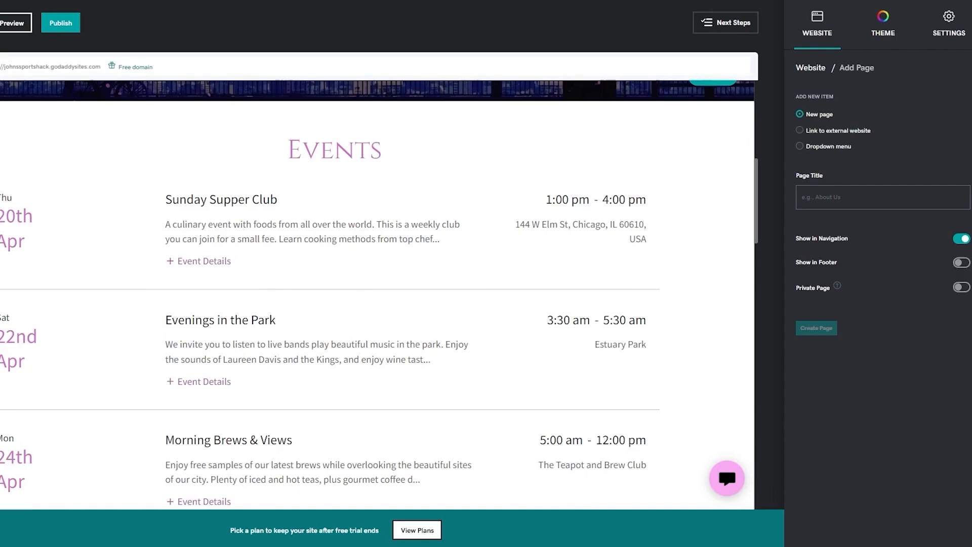
pyautogui.click(837, 193)
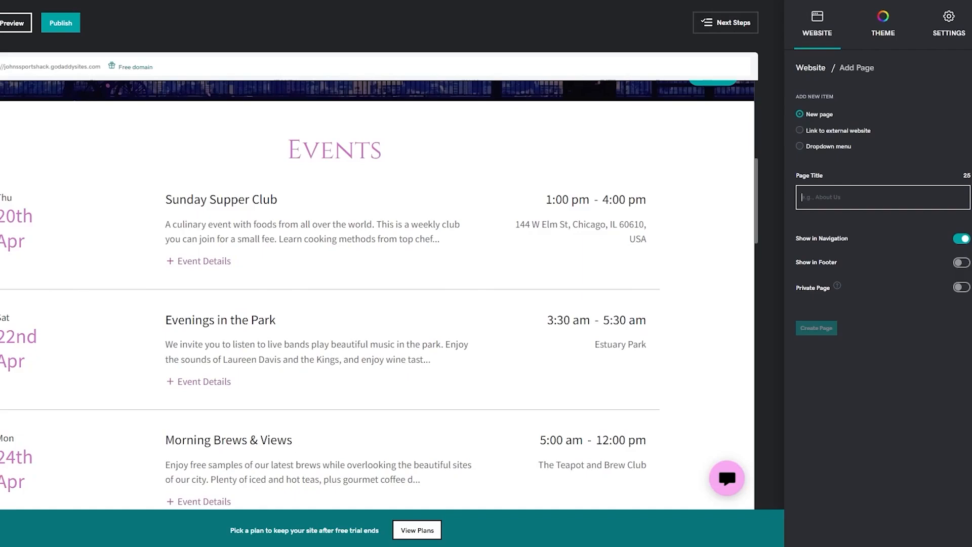
# Step: Publish the website with the popup to the free GoDaddy URL and dismiss the custom domain suggestion
pyautogui.click(61, 23)
pyautogui.click(343, 197)
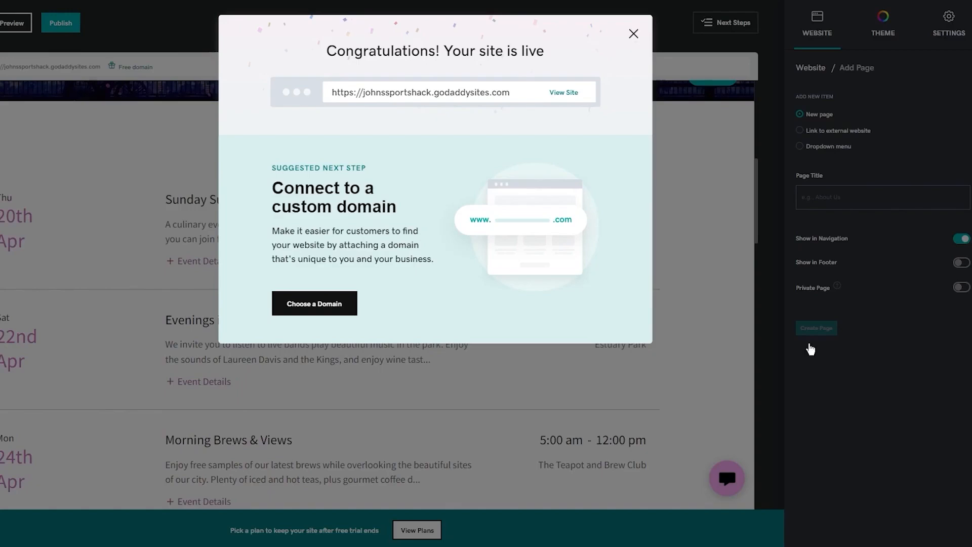
pyautogui.click(631, 43)
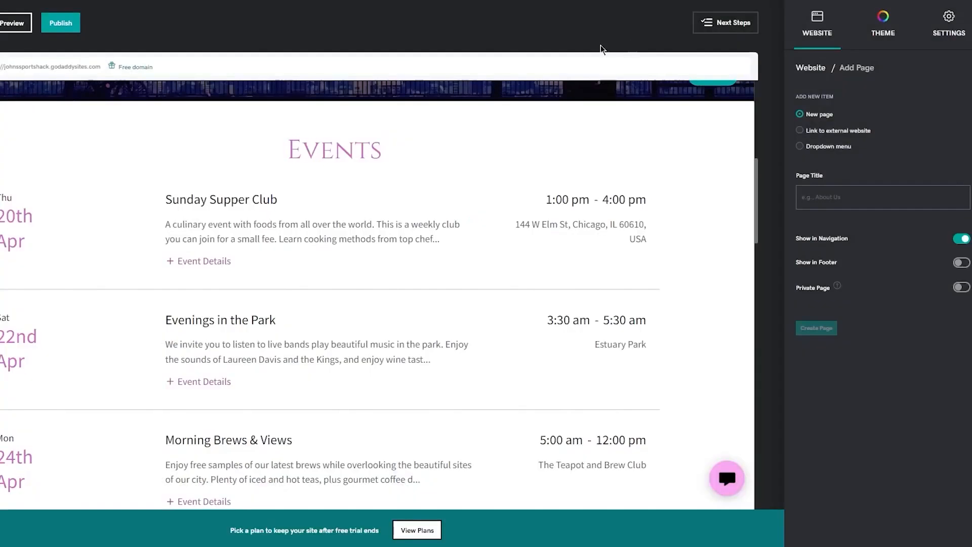
# Step: Go to the site dashboard and look over its settings options and the website setup checklist
pyautogui.click(48, 26)
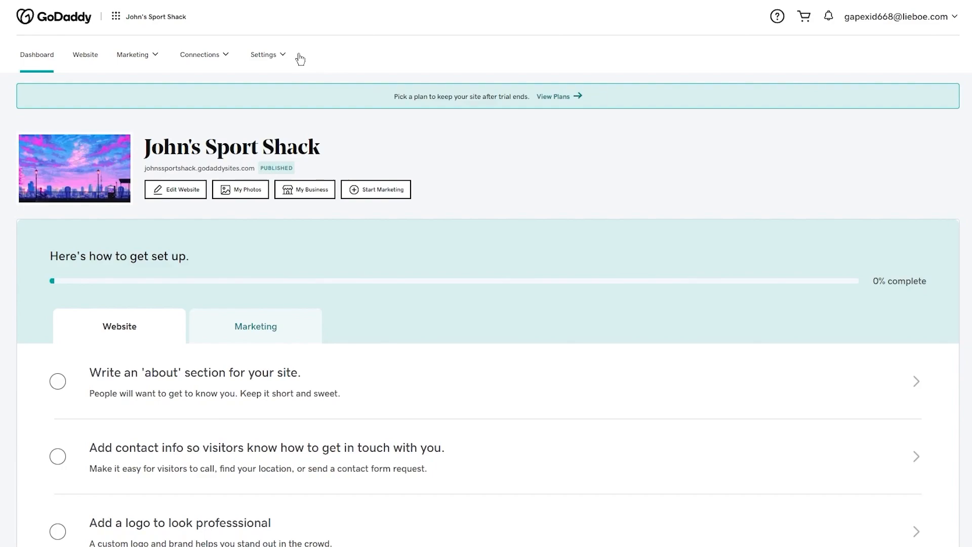
pyautogui.click(280, 54)
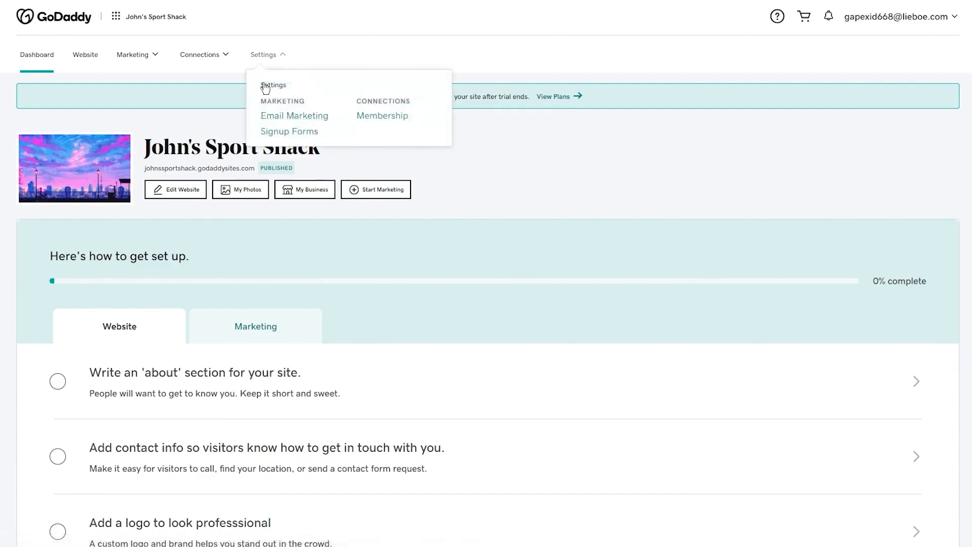
pyautogui.click(359, 61)
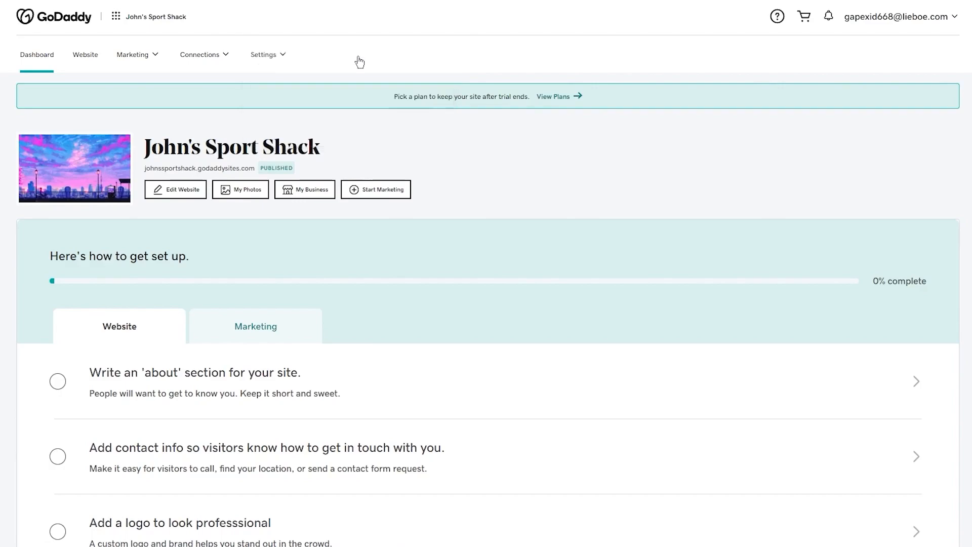
pyautogui.scroll(-1, 297, 136)
pyautogui.scroll(-4, 269, 109)
pyautogui.scroll(5, 269, 109)
pyautogui.scroll(-15, 269, 108)
pyautogui.scroll(15, 347, 348)
# Step: Open the website for editing and compare the publishing destinations: an owned domain, a new domain and the free GoDaddy URL
pyautogui.click(181, 189)
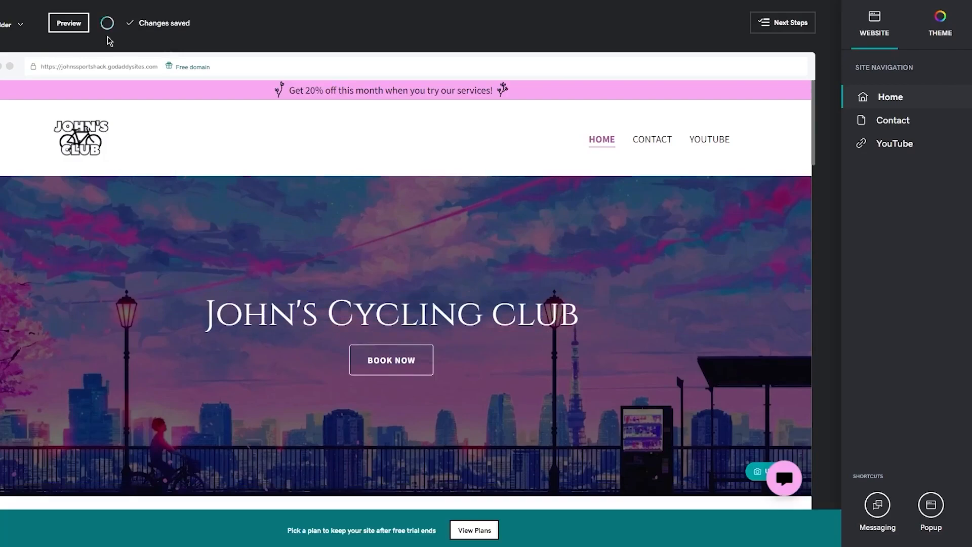
pyautogui.click(117, 23)
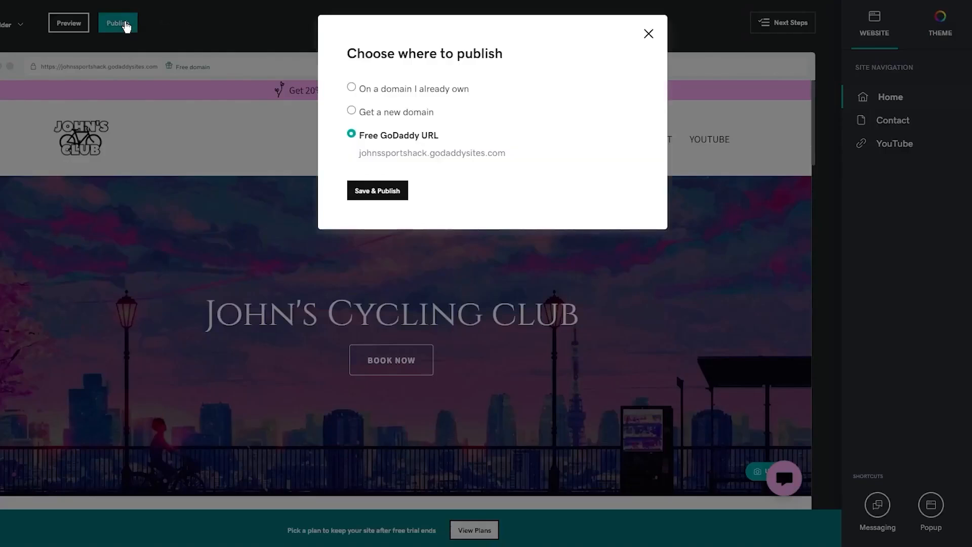
pyautogui.click(350, 111)
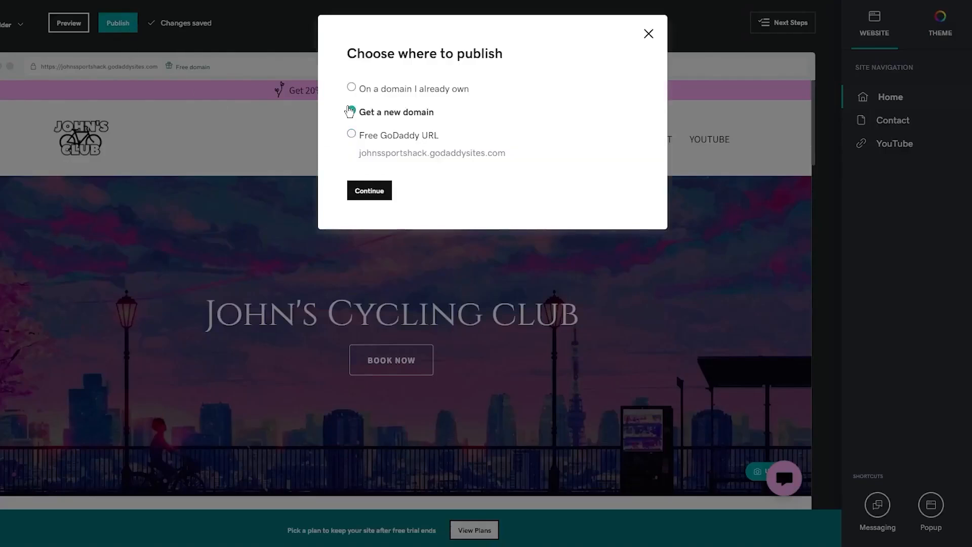
pyautogui.click(353, 87)
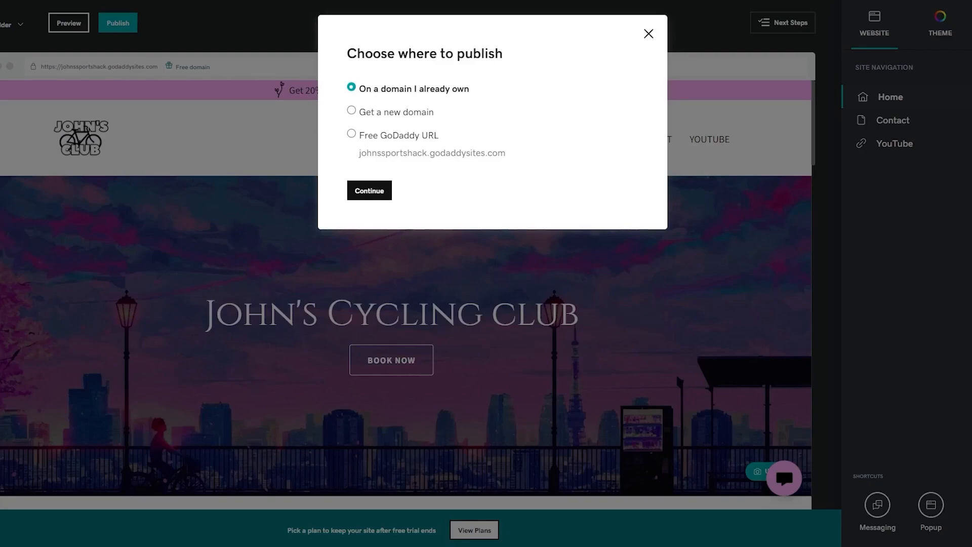
pyautogui.click(351, 110)
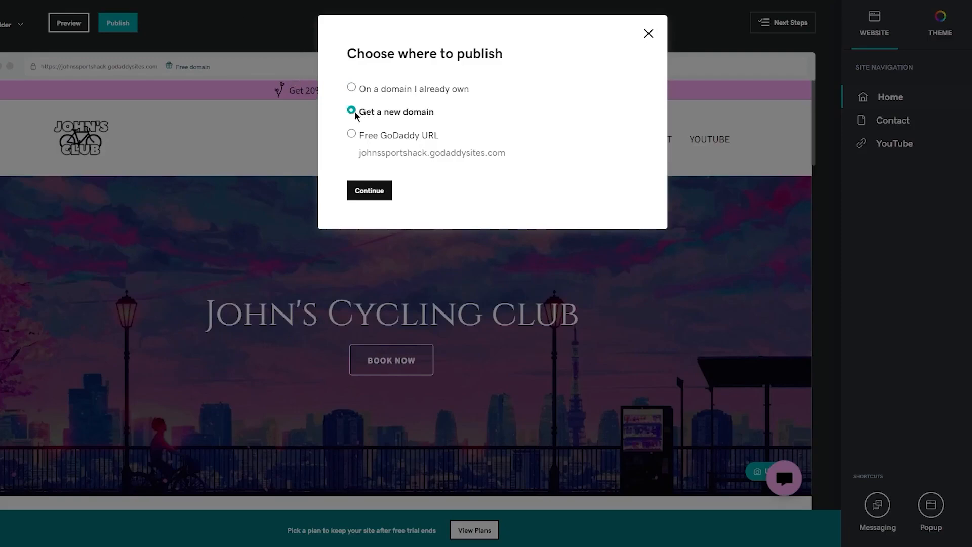
# Step: Continue with getting a new domain, look over the custom domain suggestions and leave without buying one
pyautogui.click(380, 193)
pyautogui.click(464, 92)
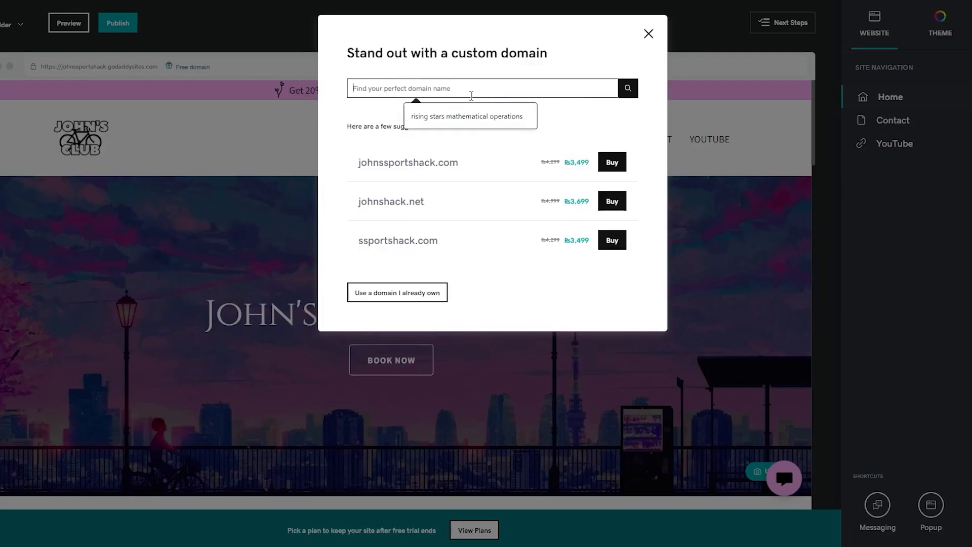
pyautogui.click(561, 119)
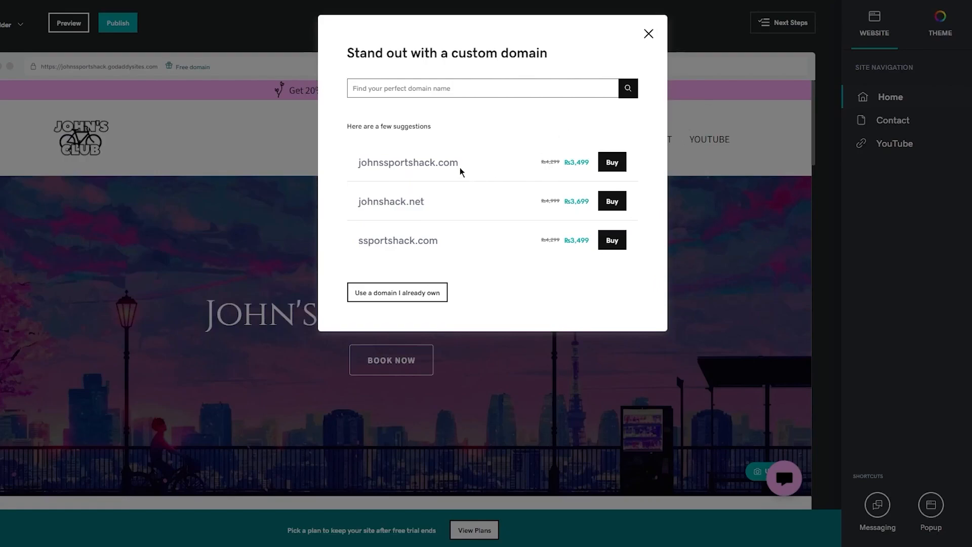
pyautogui.click(648, 34)
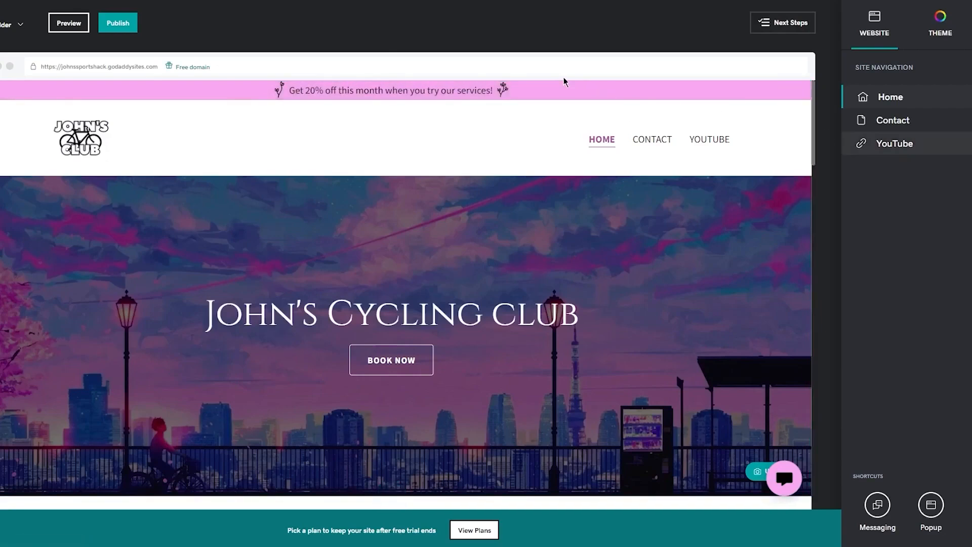
# Step: Go back to the site dashboard and reopen the website for editing
pyautogui.click(10, 24)
pyautogui.click(57, 54)
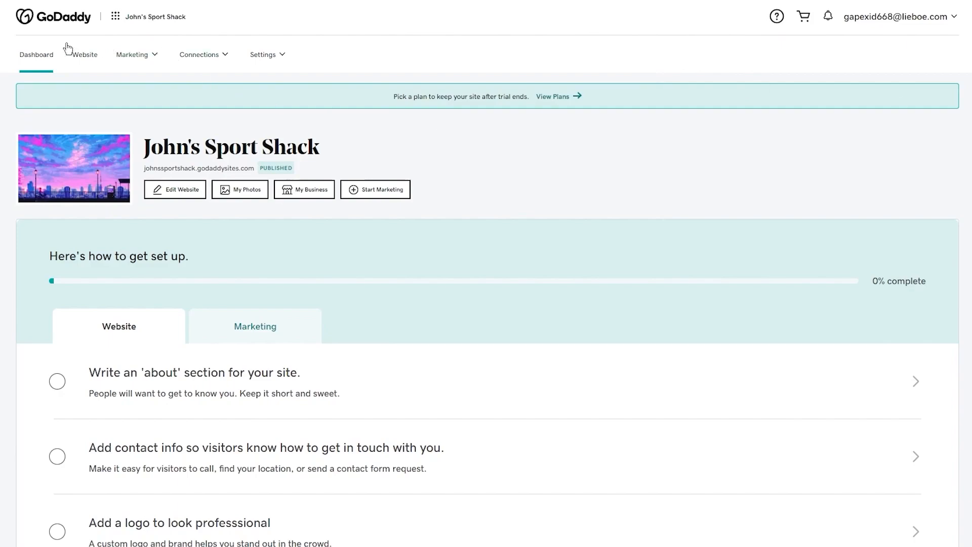
pyautogui.click(196, 189)
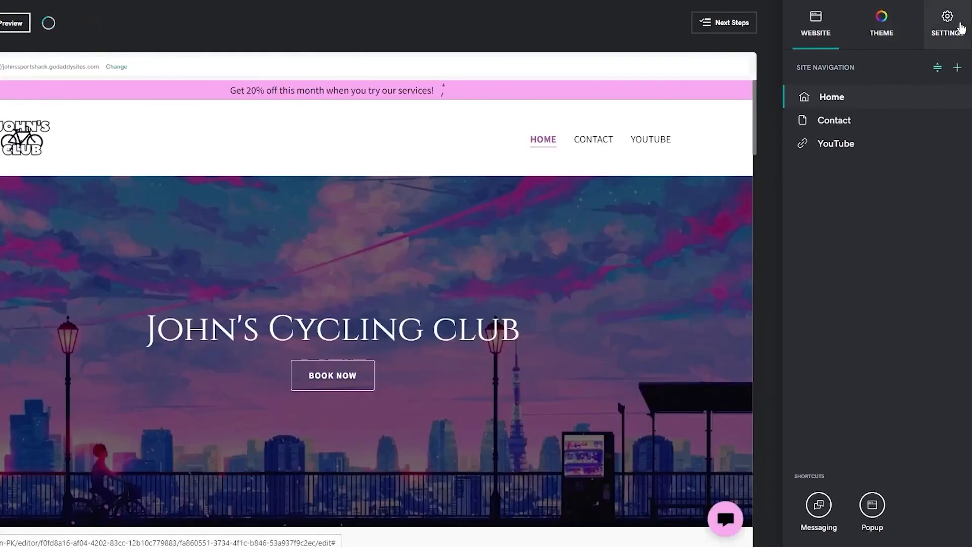
# Step: Open the site settings and review the Basic Information fields, then return to the settings overview
pyautogui.click(949, 28)
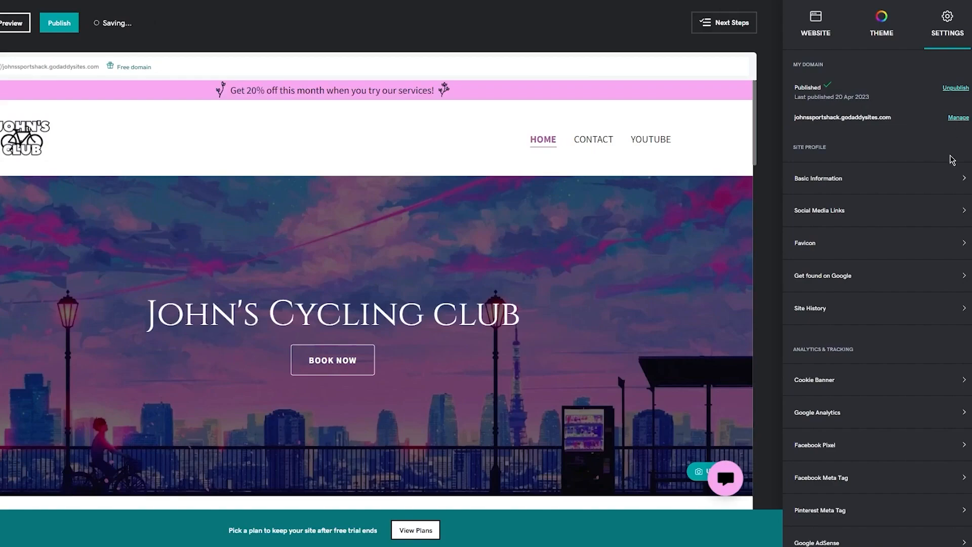
pyautogui.click(940, 181)
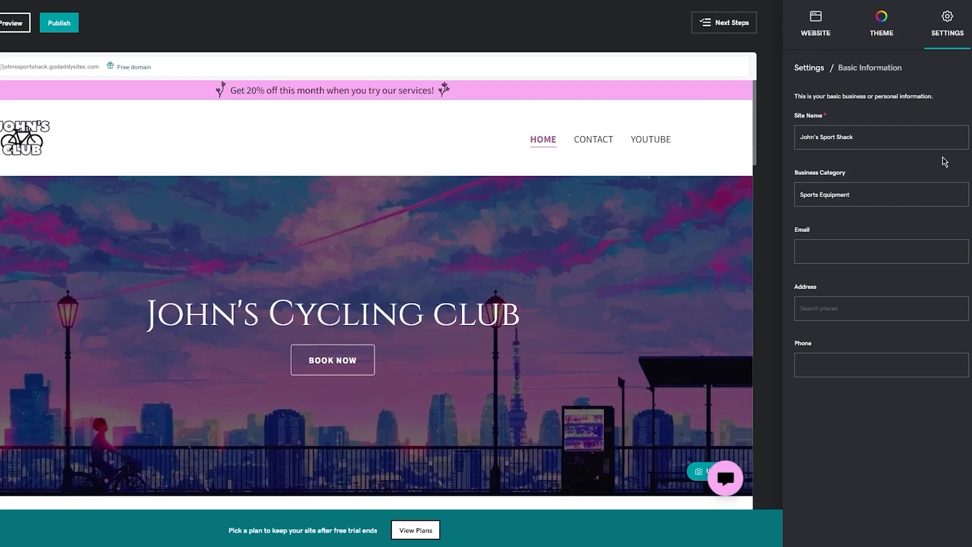
pyautogui.click(947, 25)
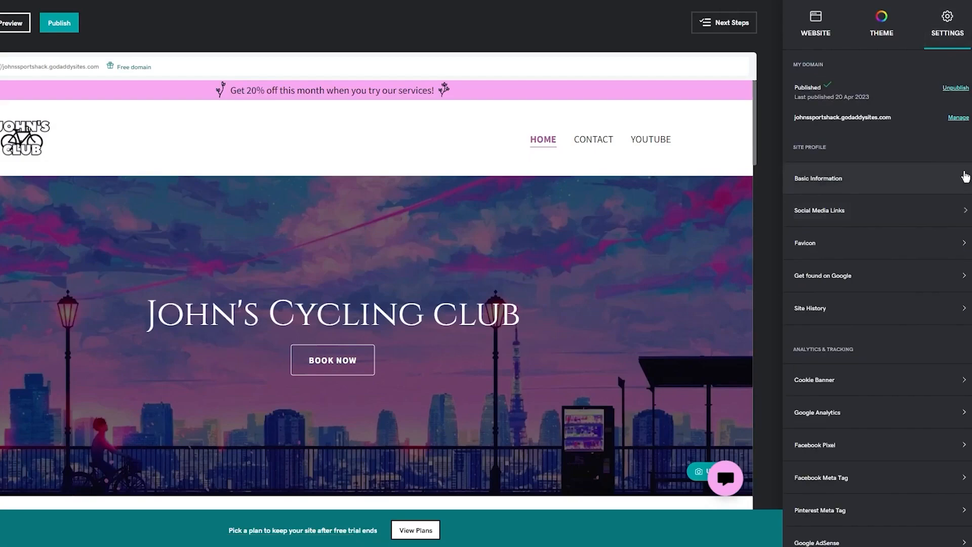
# Step: Upload the John's Club logo image as the website's favicon and finish editing it
pyautogui.click(882, 244)
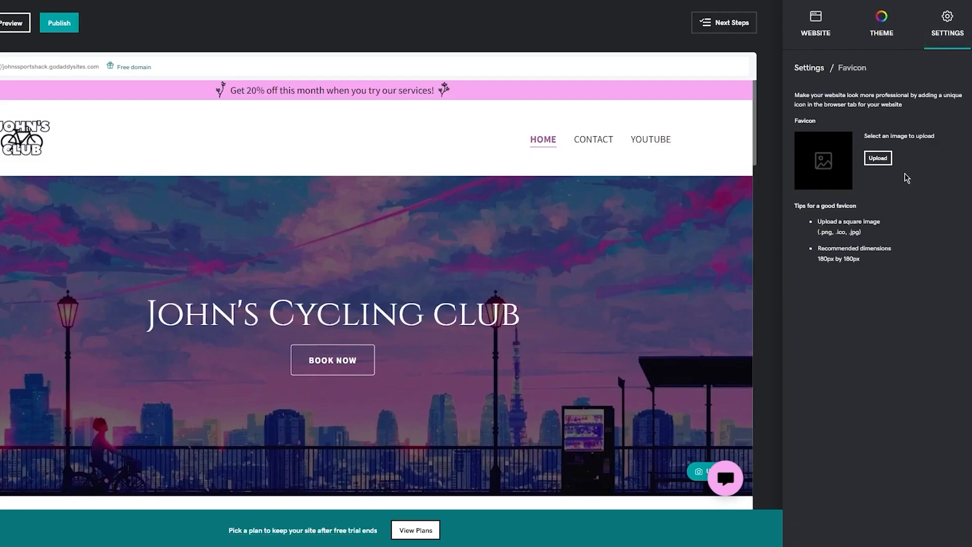
pyautogui.moveTo(795, 95); pyautogui.dragTo(829, 95)
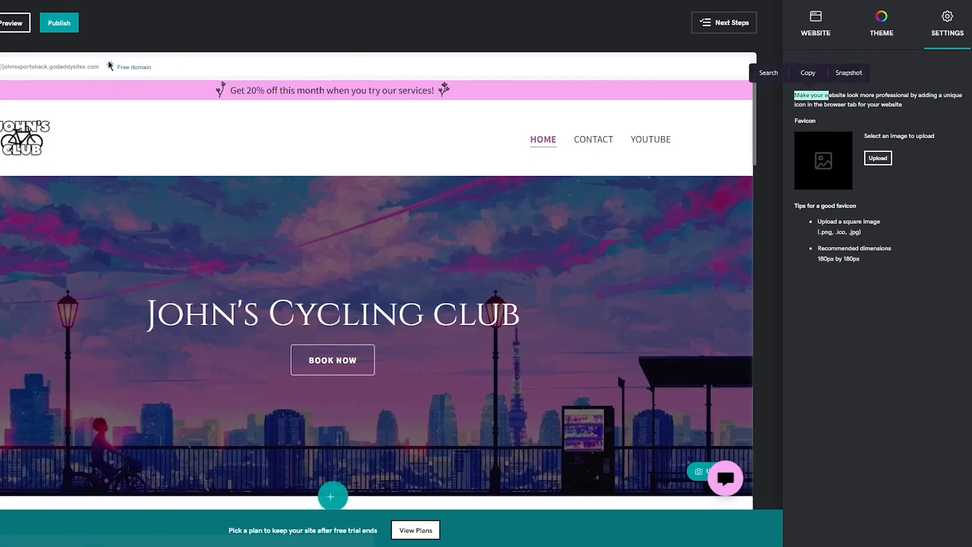
pyautogui.click(908, 151)
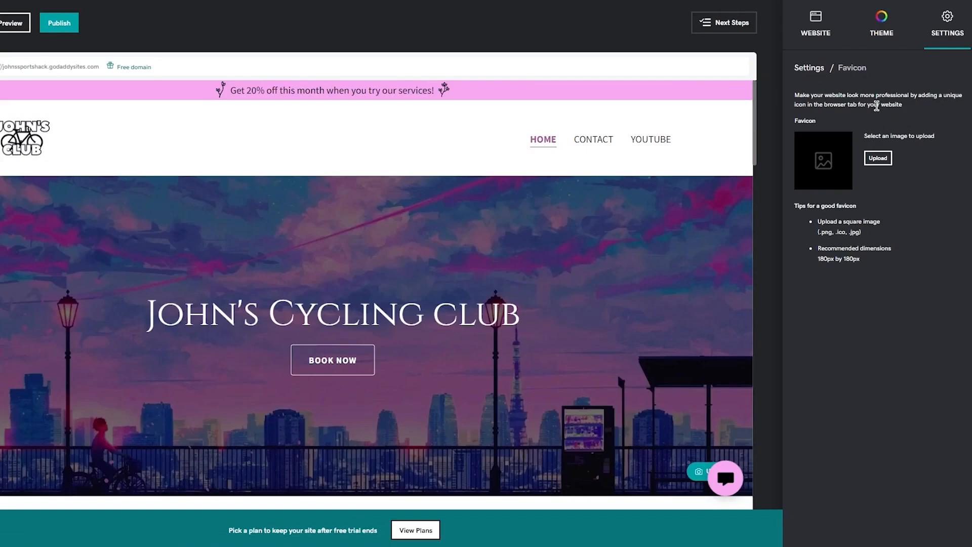
pyautogui.click(877, 158)
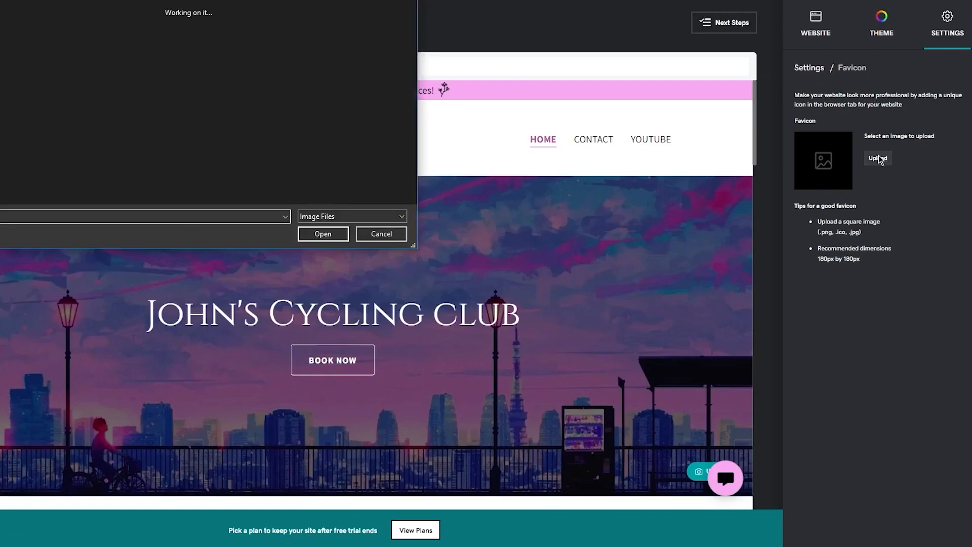
pyautogui.doubleClick(72, 33)
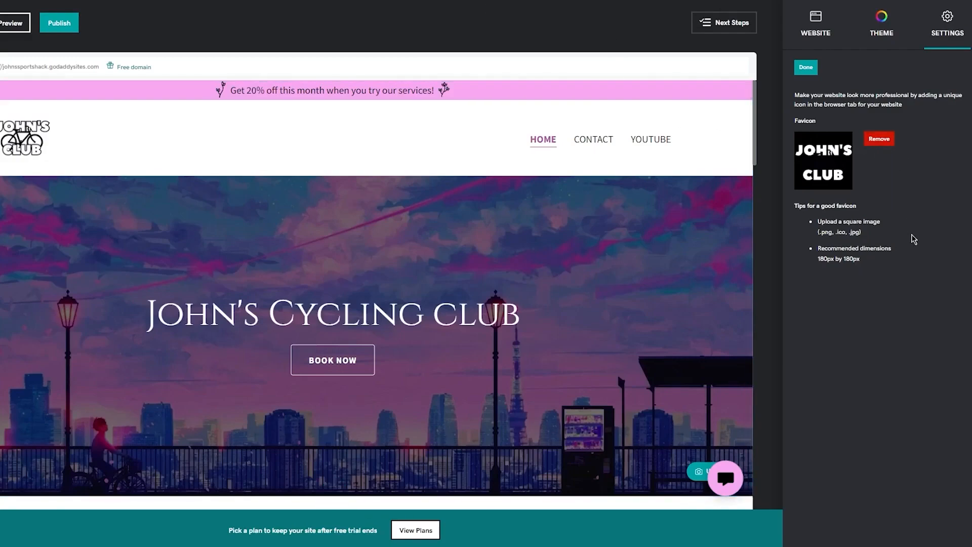
pyautogui.click(806, 69)
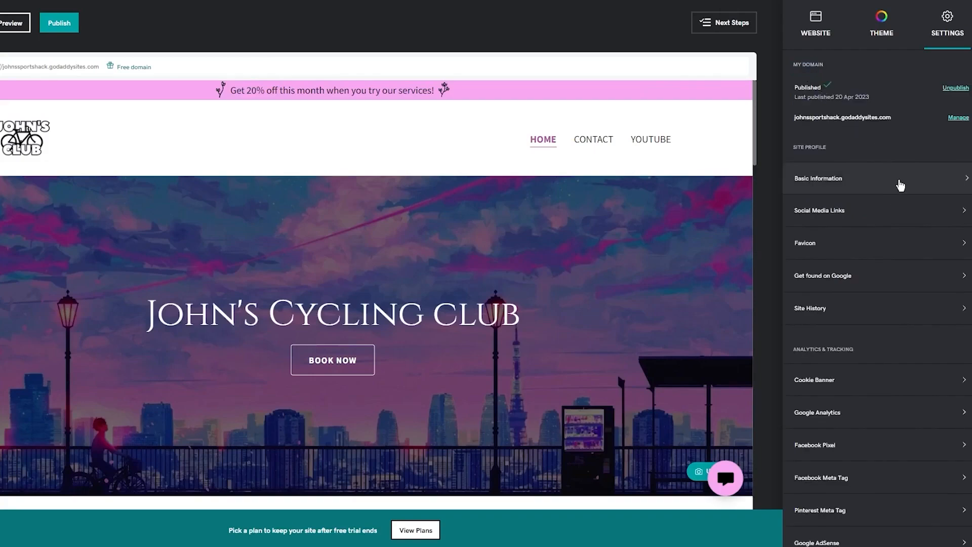
# Step: Look through the Basic Information, Social Media Links and Google Analytics settings of the site
pyautogui.scroll(-1, 917, 278)
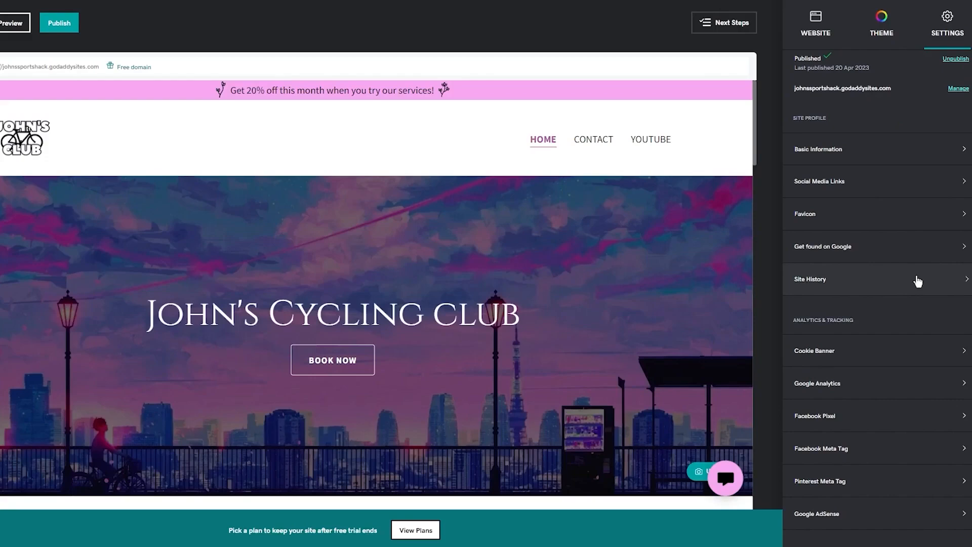
pyautogui.click(909, 156)
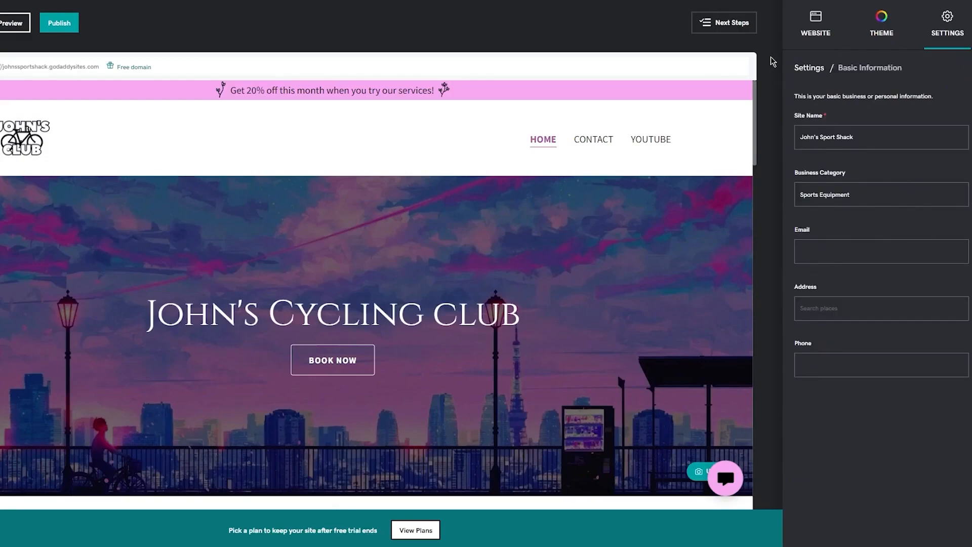
pyautogui.click(808, 67)
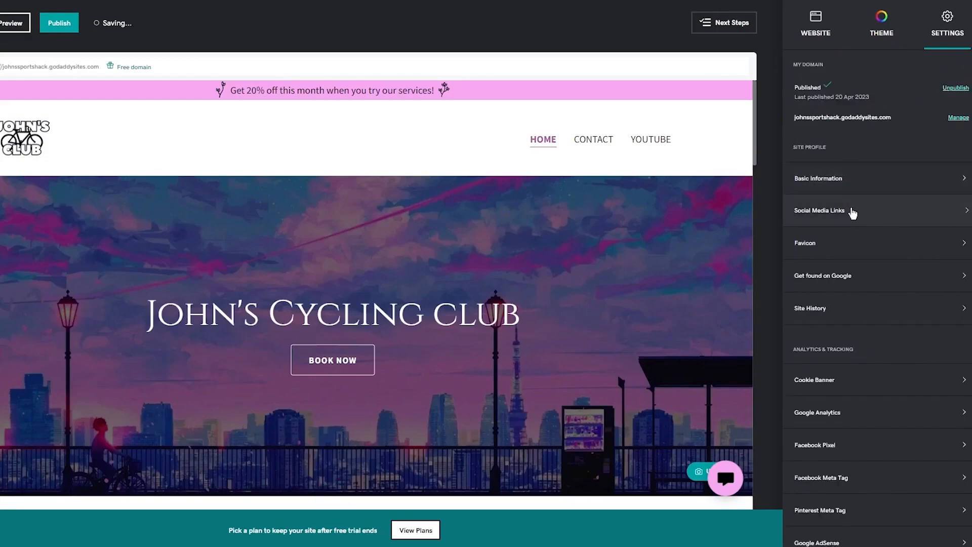
pyautogui.click(853, 213)
pyautogui.scroll(-3, 865, 210)
pyautogui.scroll(3, 881, 182)
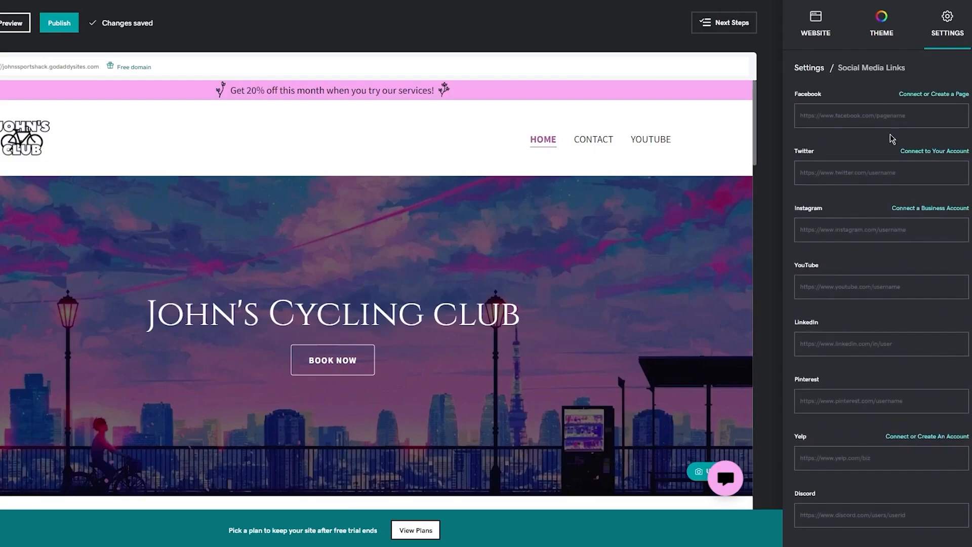
pyautogui.click(825, 71)
pyautogui.scroll(-1, 888, 259)
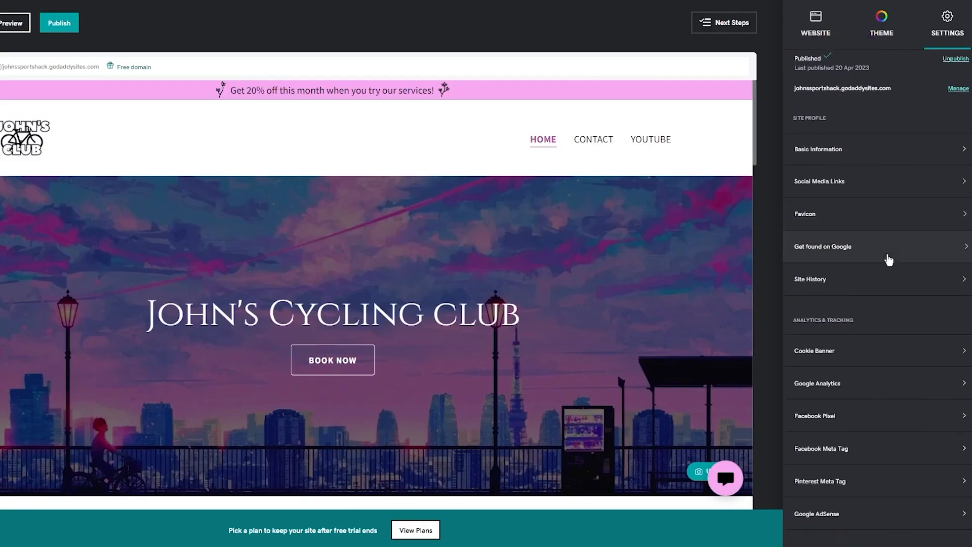
pyautogui.click(881, 379)
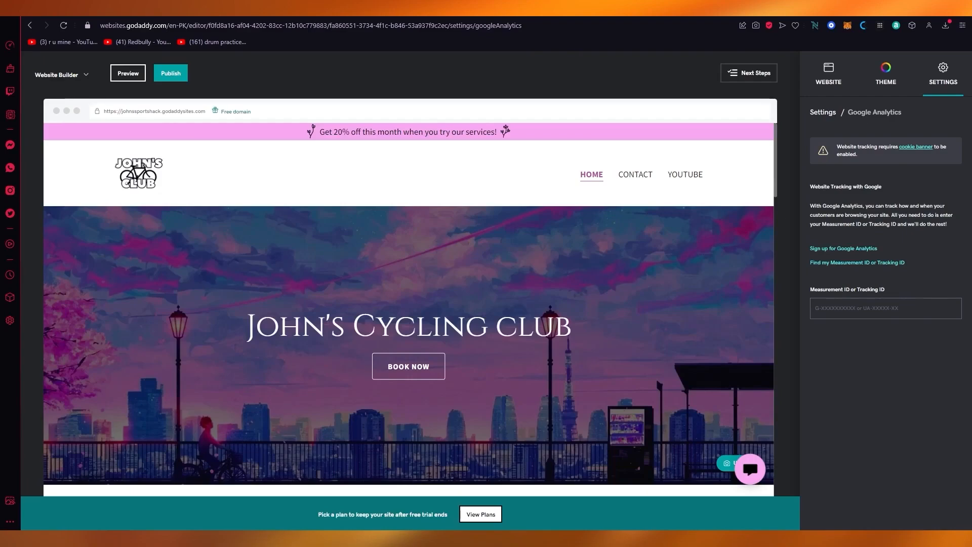
# Step: Load websiteworldmedia.com/godaddy in a new browser tab
pyautogui.hotkey('ctrl', 't')
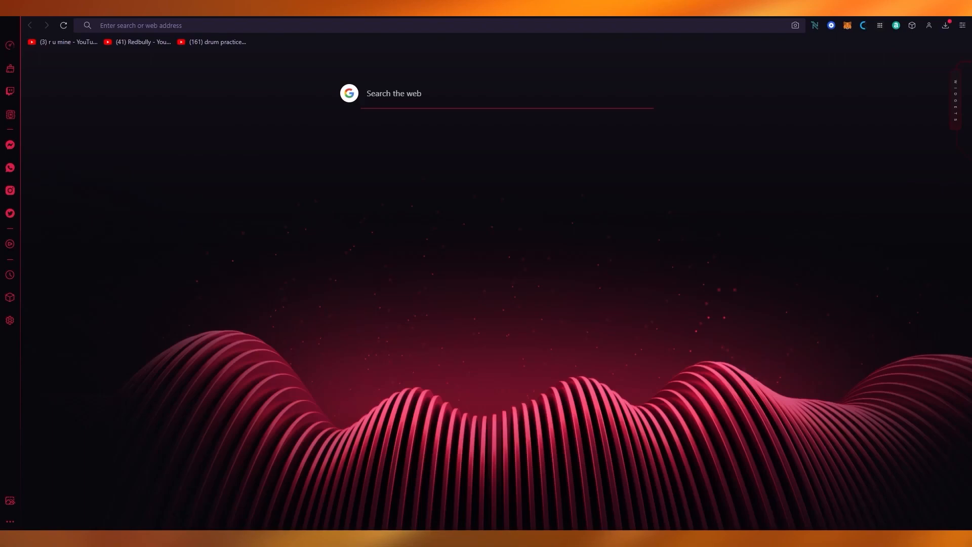
pyautogui.write('we')
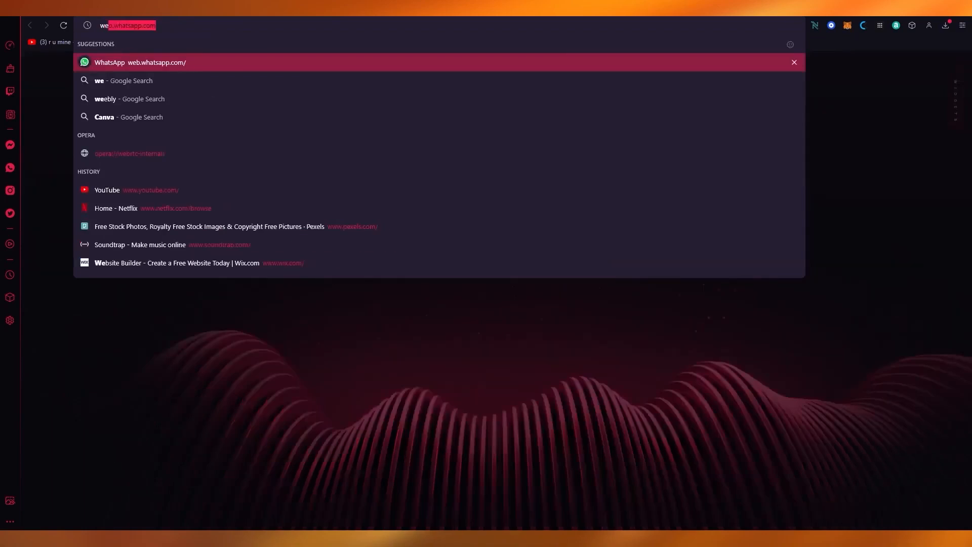
pyautogui.write('bsiteworld')
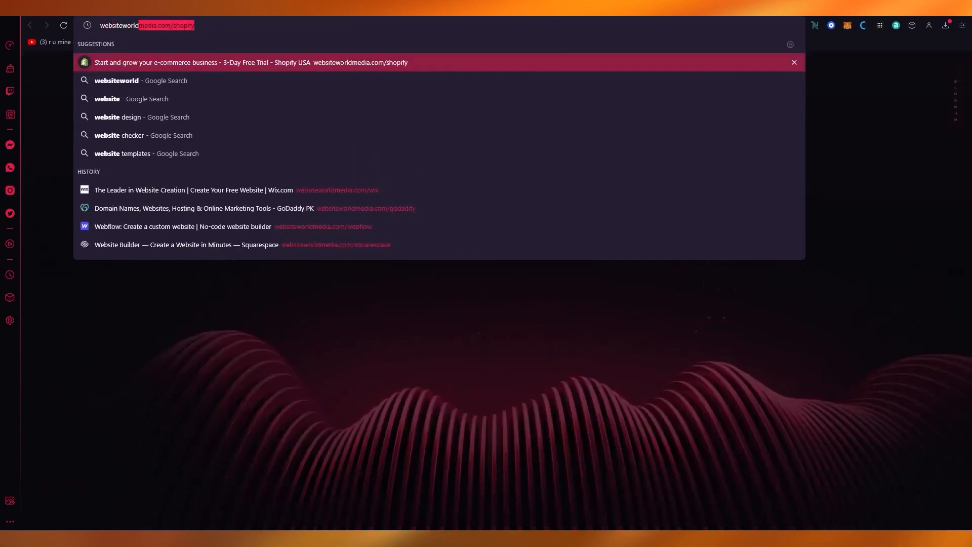
pyautogui.write('media.com')
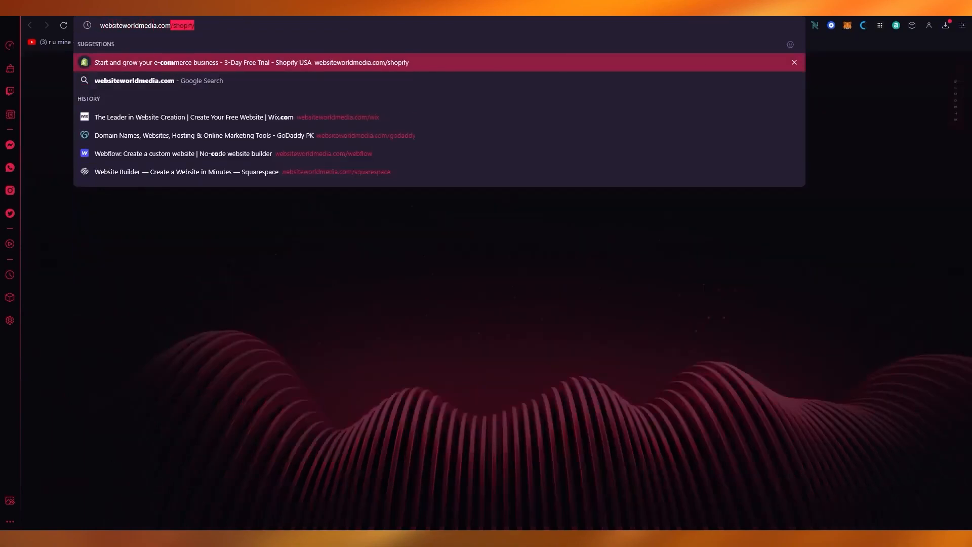
pyautogui.write('/godaddy')
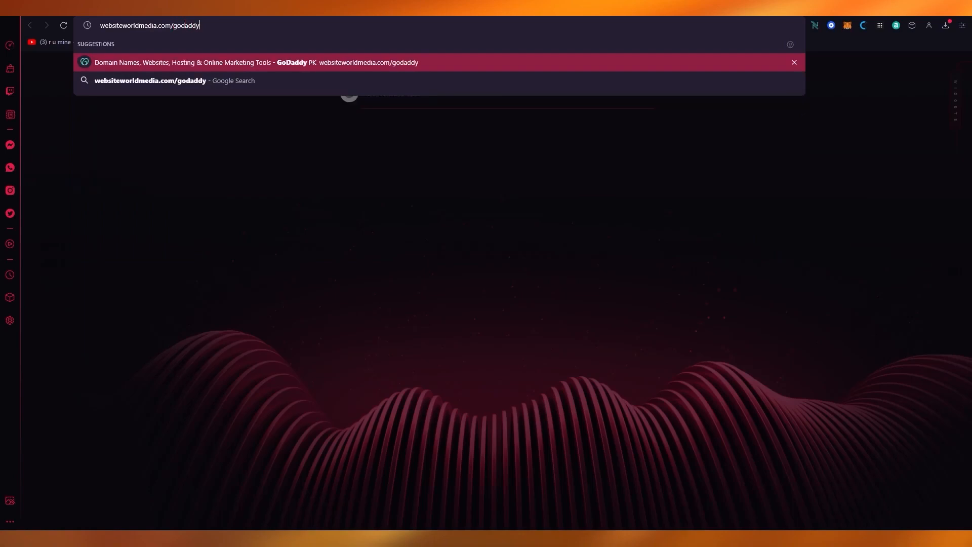
pyautogui.press('Return')
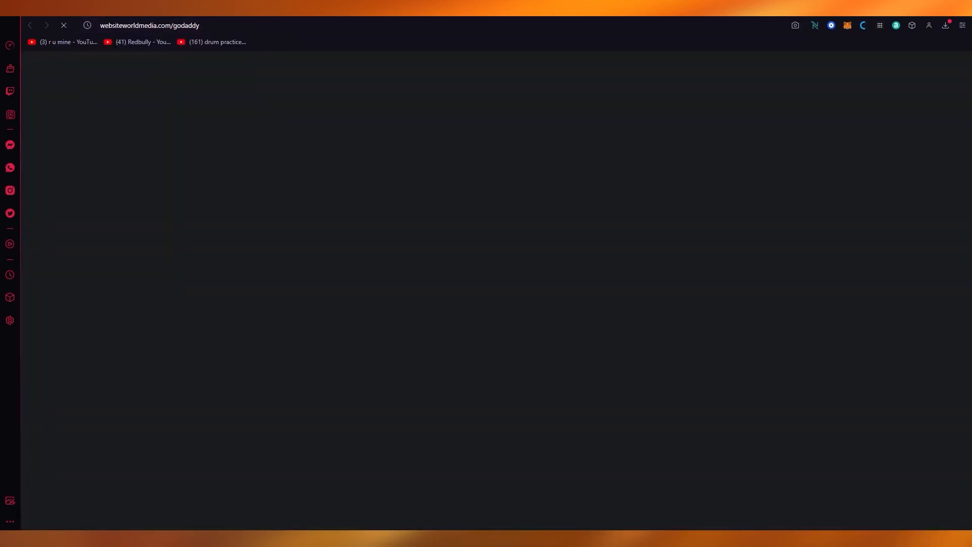